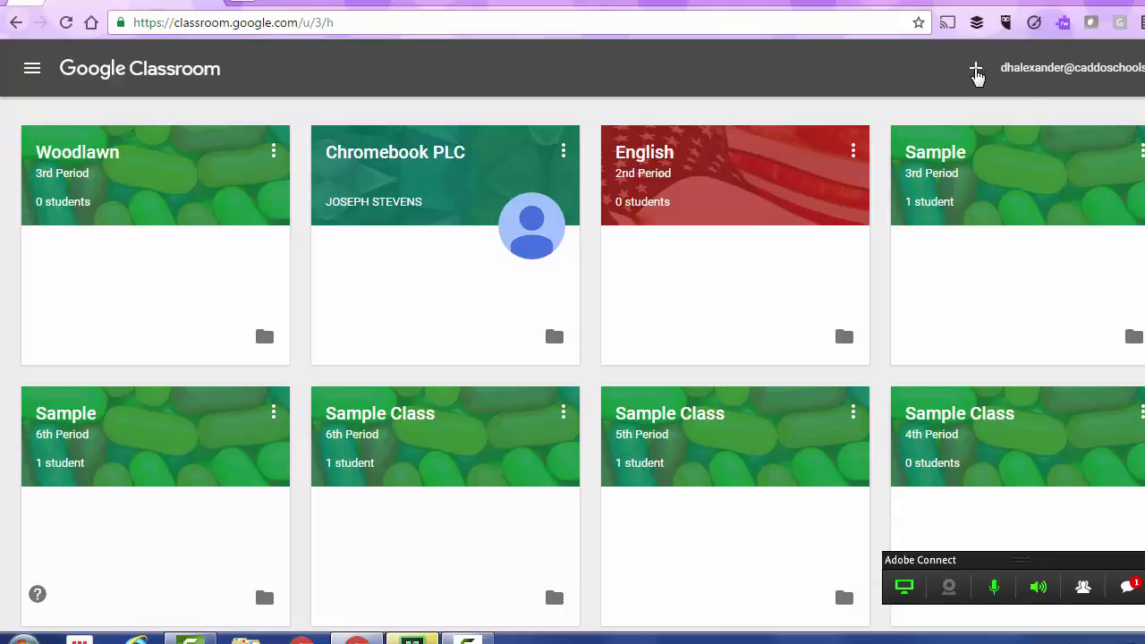
- Create a class named LACUE WEBINAR with the section 2 Period, leaving the subject blank
left_click(976, 72)
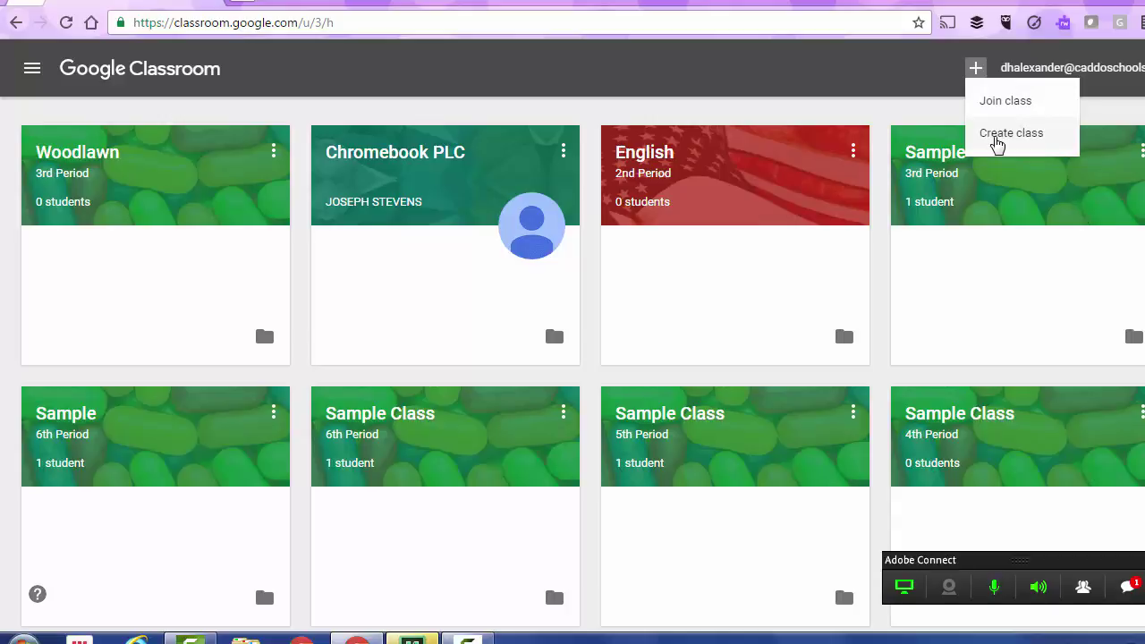
left_click(997, 136)
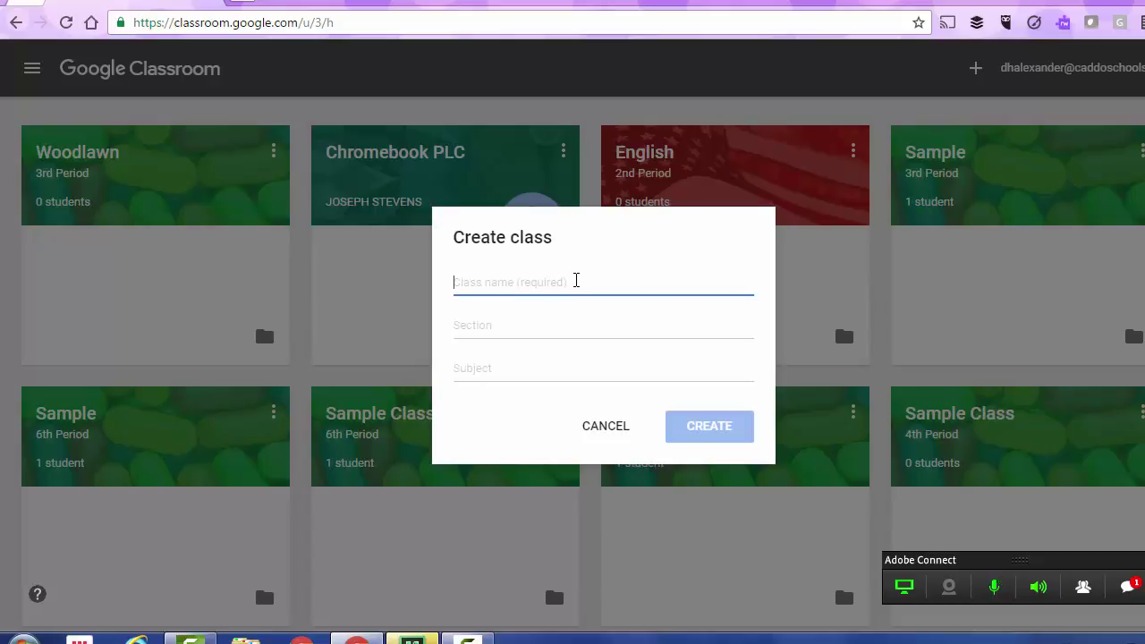
type("LC")
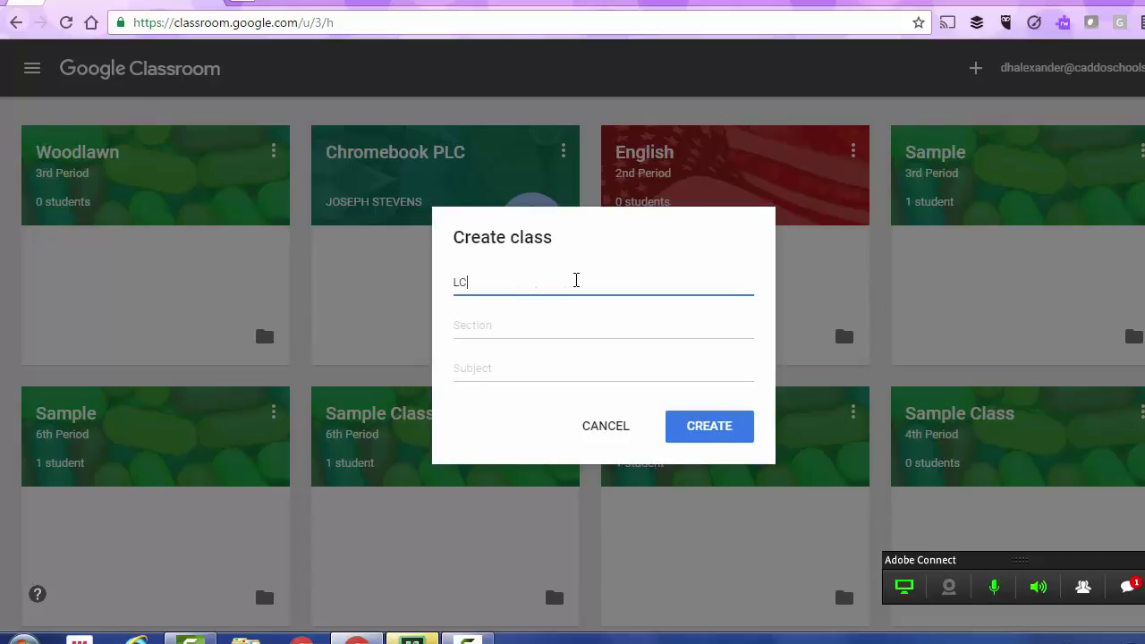
key("BackSpace")
type("ACUE WEBINAR")
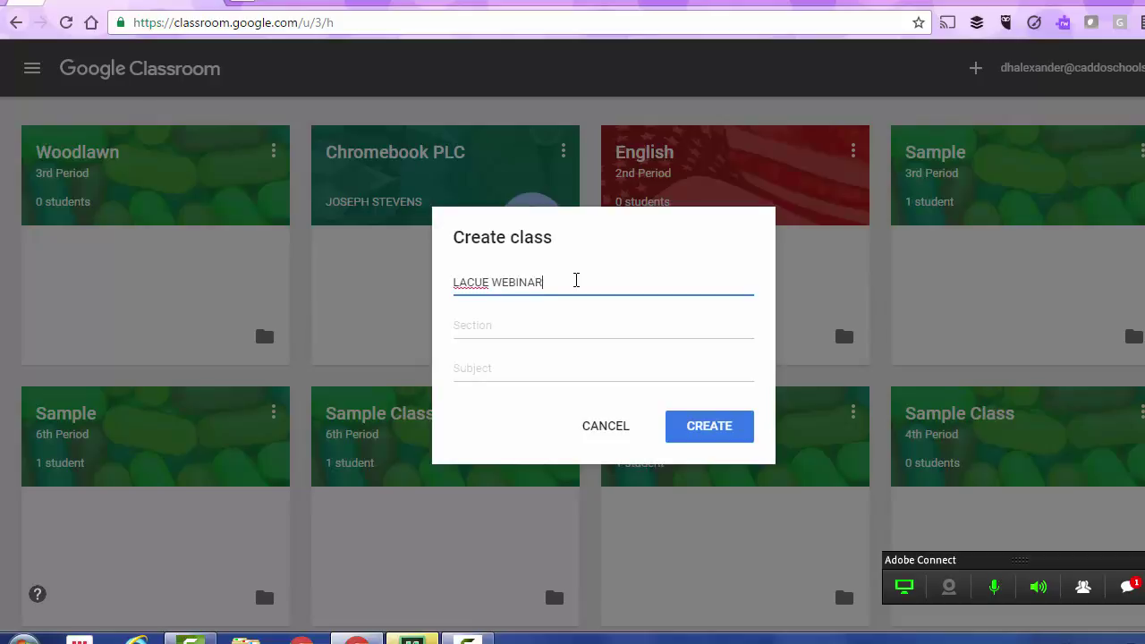
left_click(547, 326)
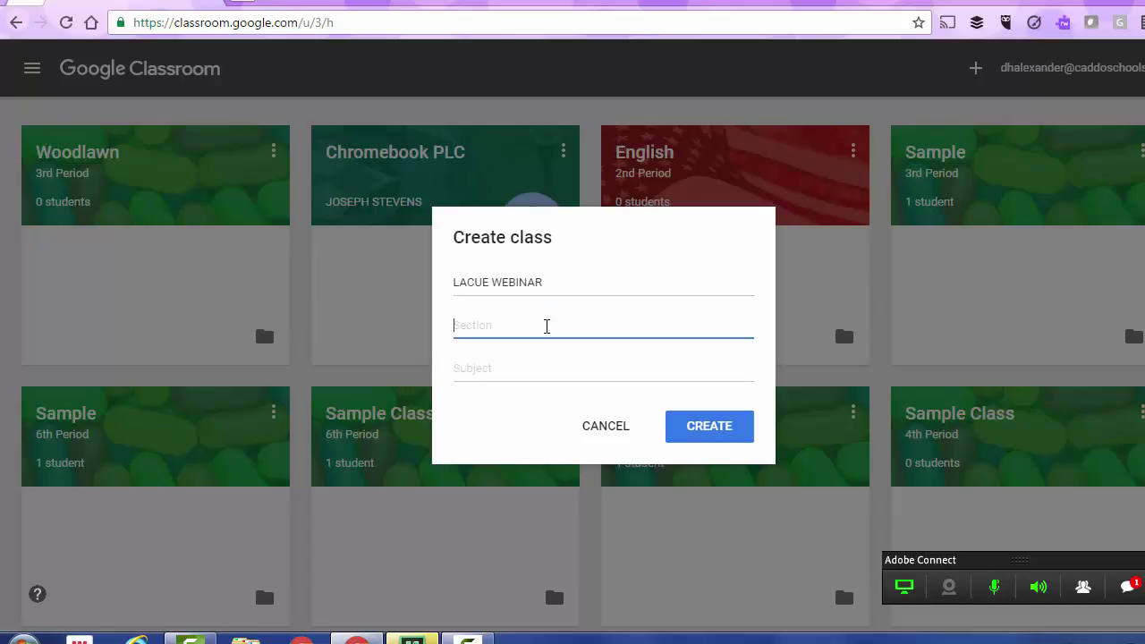
type("2 Period")
left_click(502, 371)
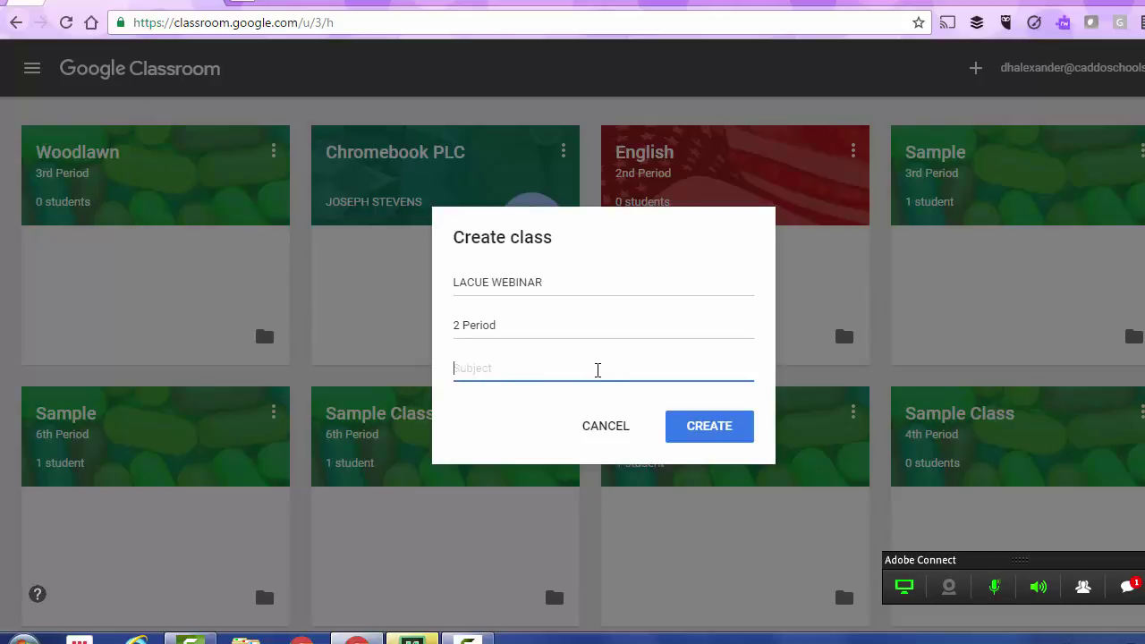
left_click(708, 428)
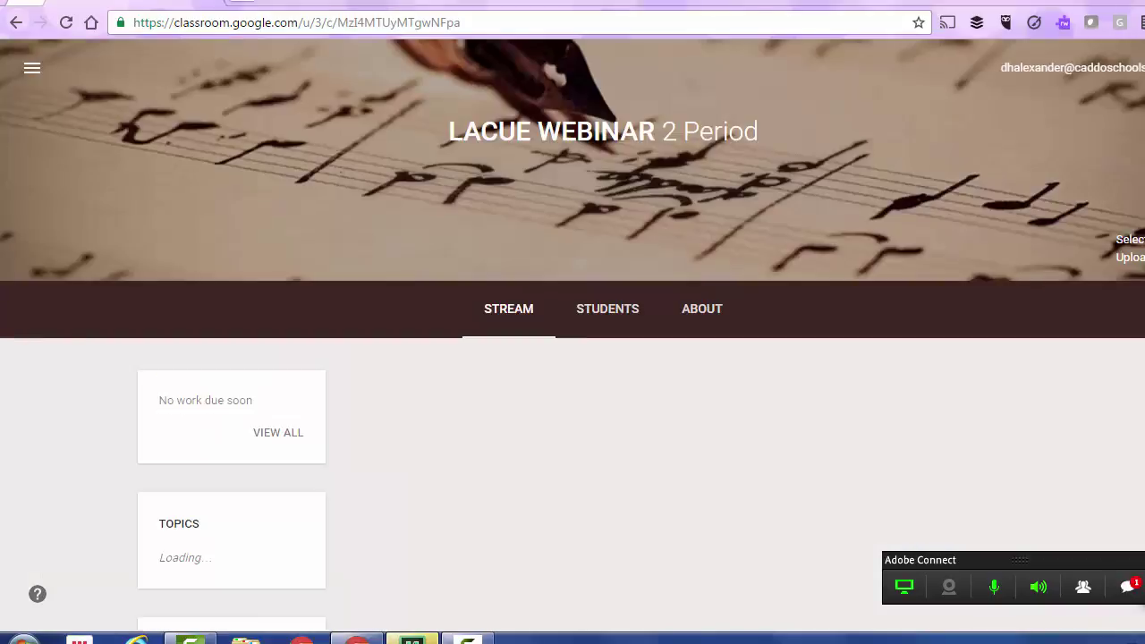
- Browse the gallery and pattern themes, and apply the colourful candy image 03_candy.jpg as the class theme
mouse_move(1096, 542)
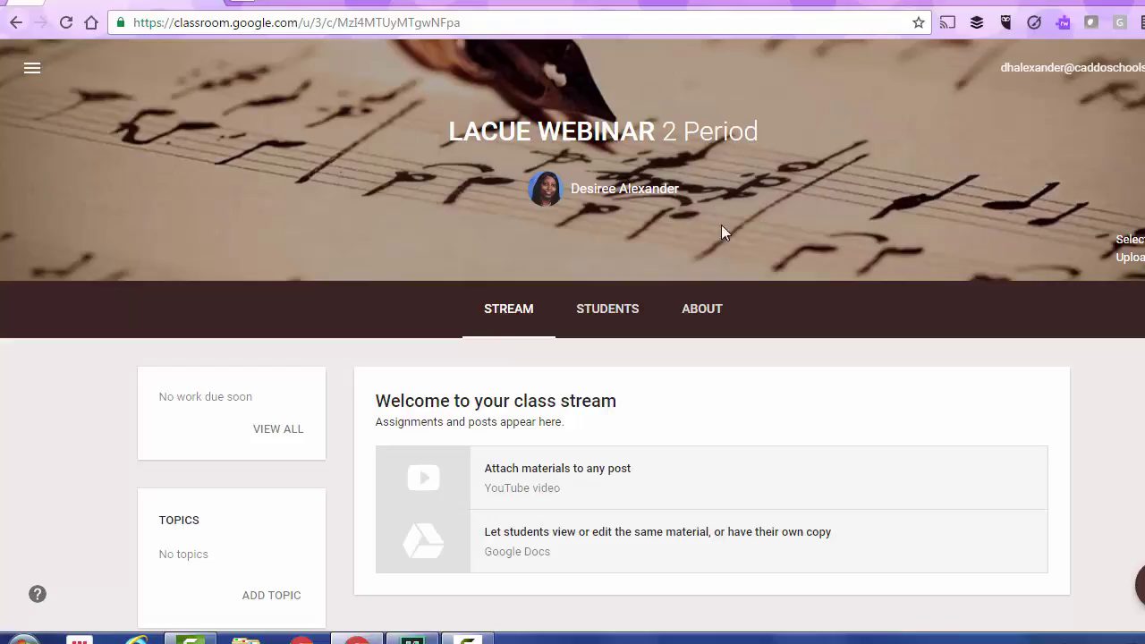
left_click(1121, 247)
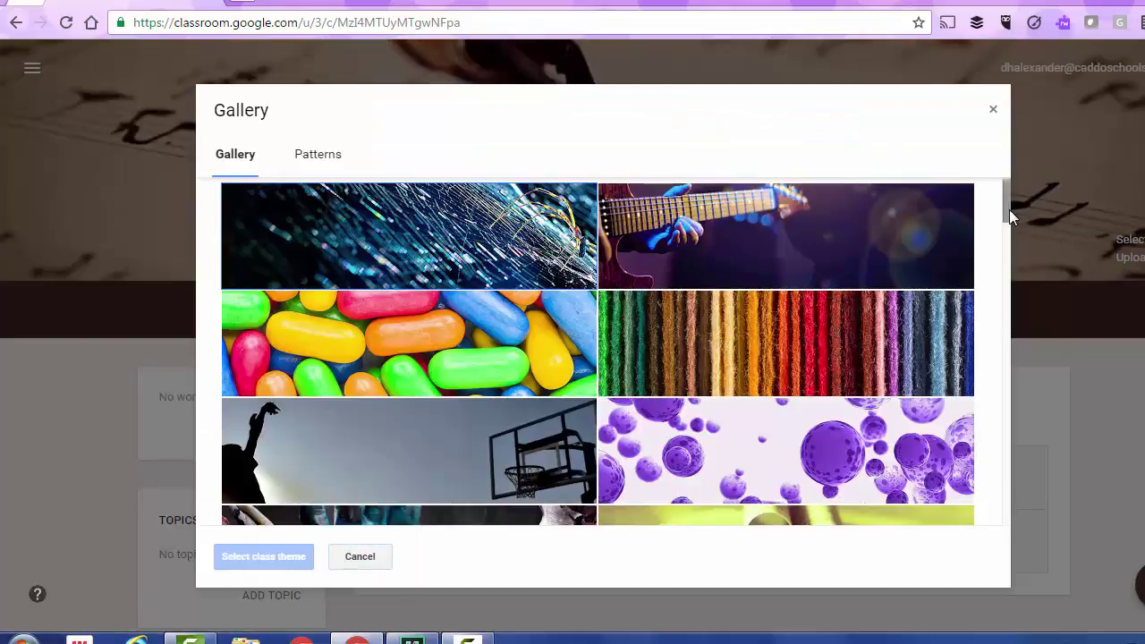
left_click_drag(1009, 209, 1010, 267)
scroll(1008, 284, "down", 2)
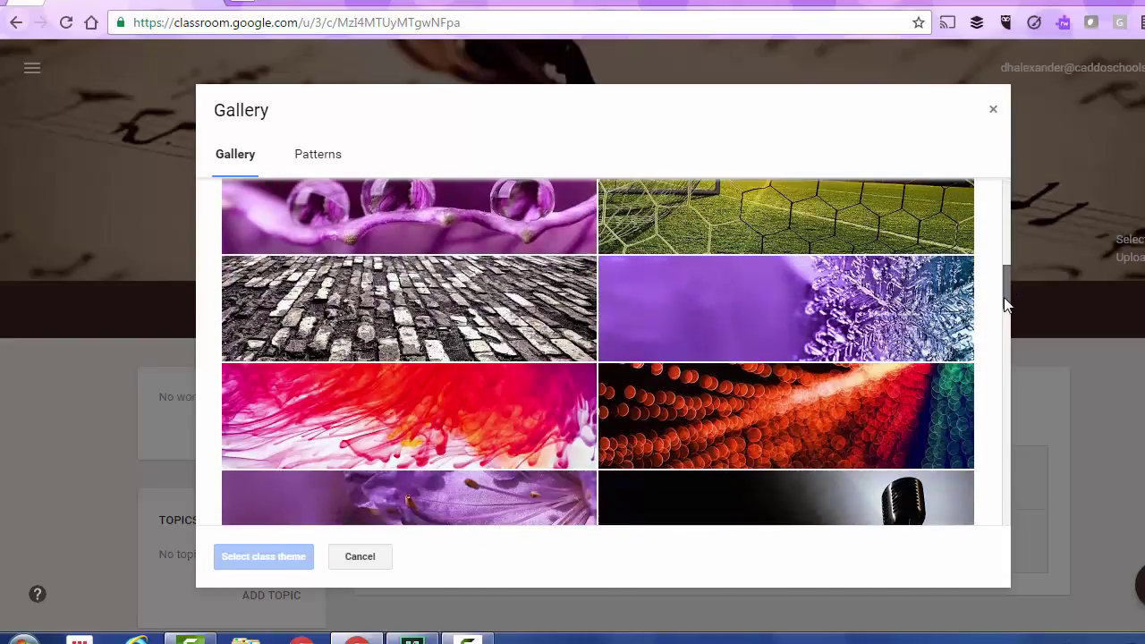
left_click(314, 155)
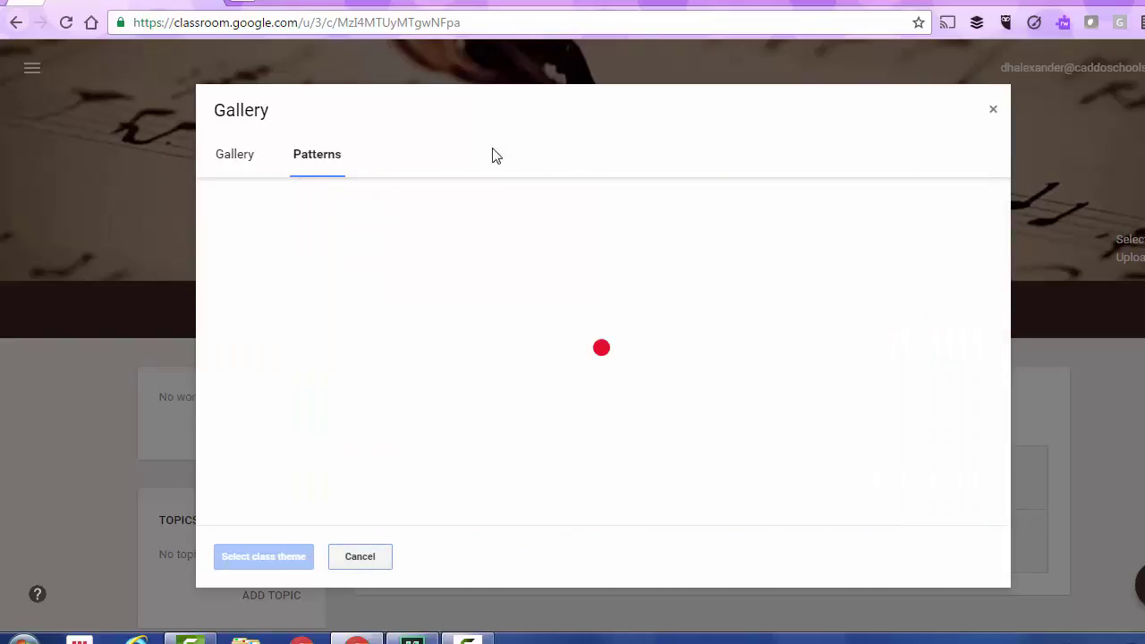
scroll(1006, 246, "down", 1)
left_click_drag(1002, 248, 991, 329)
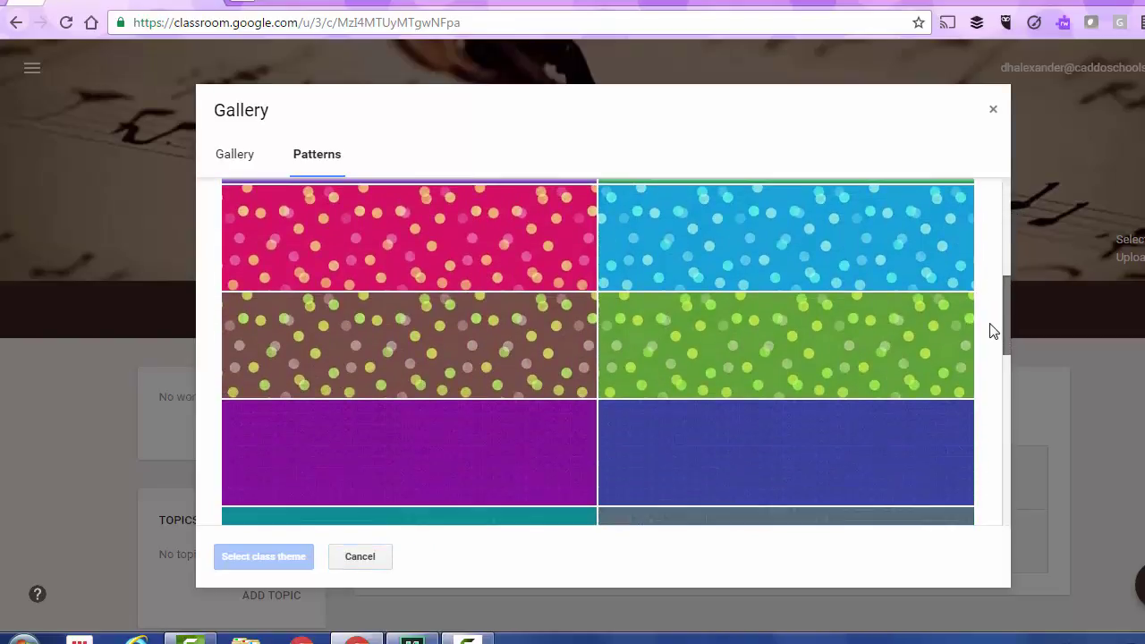
left_click(234, 154)
left_click(431, 318)
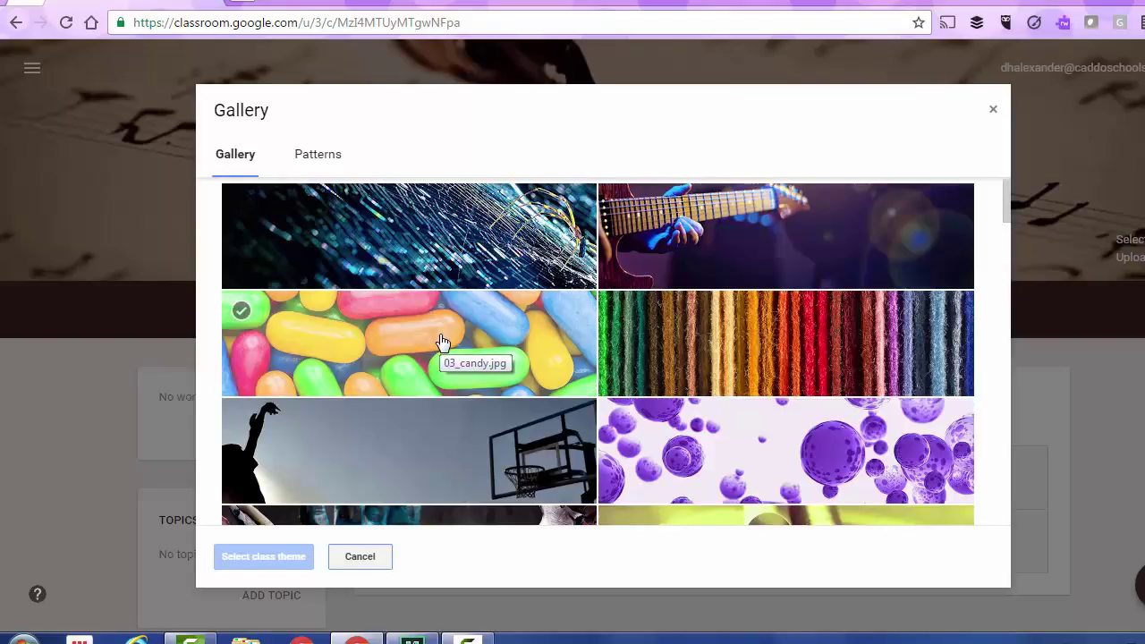
key("Escape")
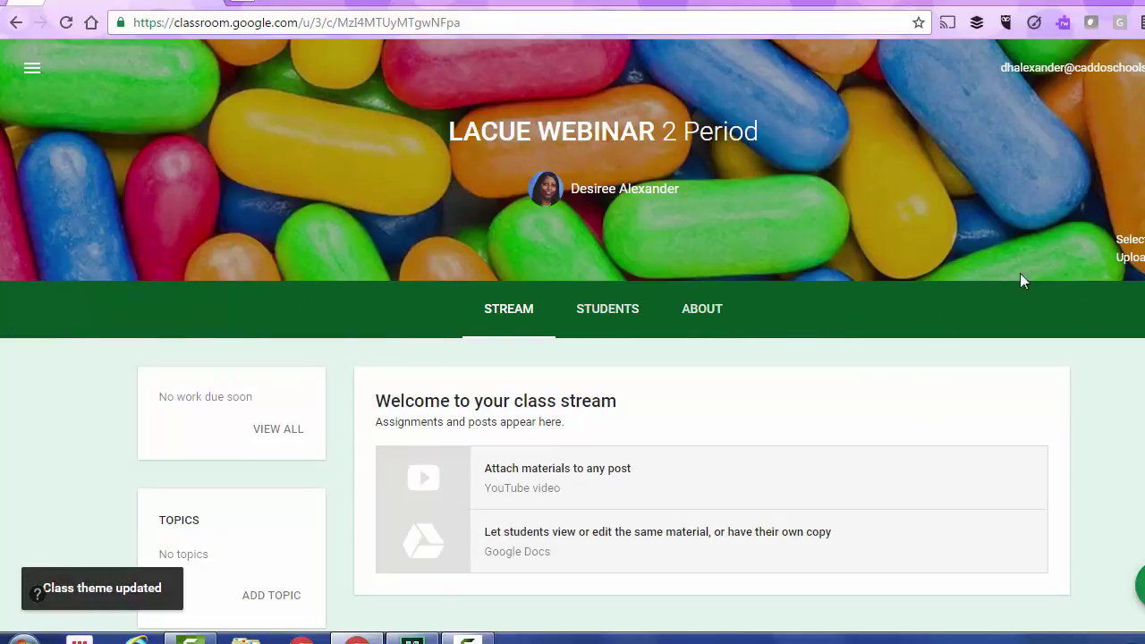
- View the photo upload option for the class theme and close it without choosing a photo
left_click(1125, 258)
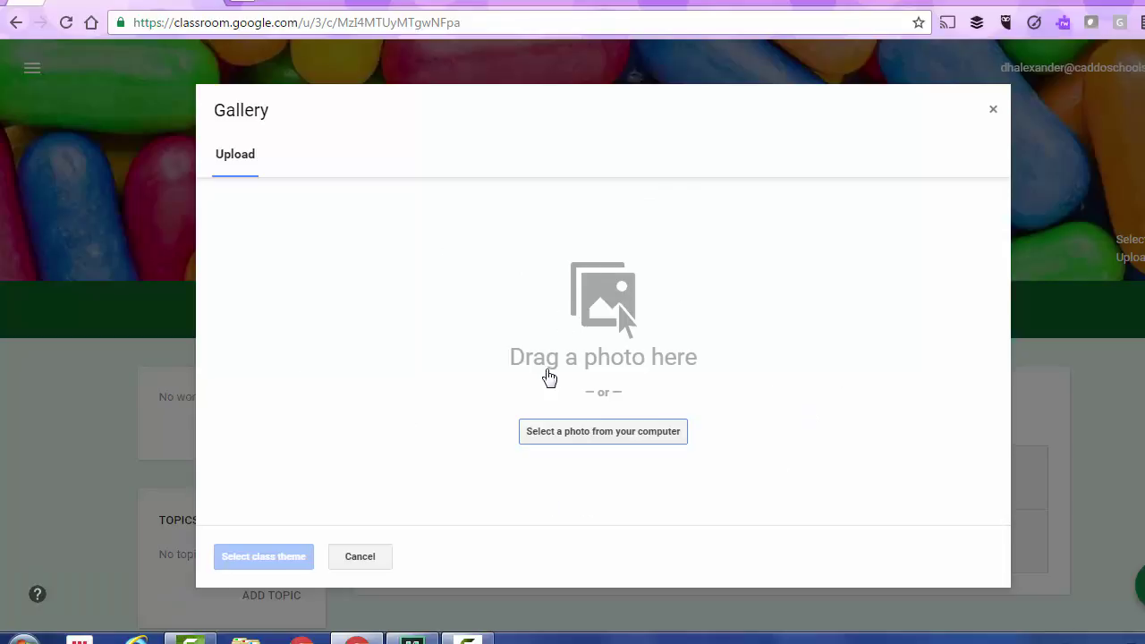
left_click(992, 111)
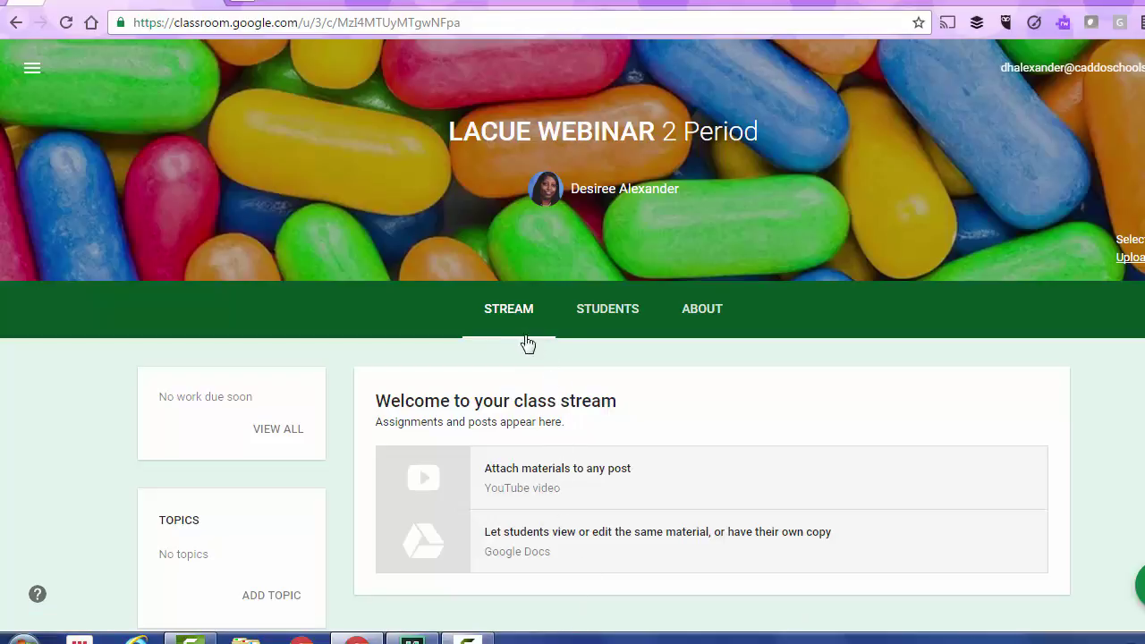
- Look over the class's Students page and the title, description and room fields on its About page
left_click(602, 309)
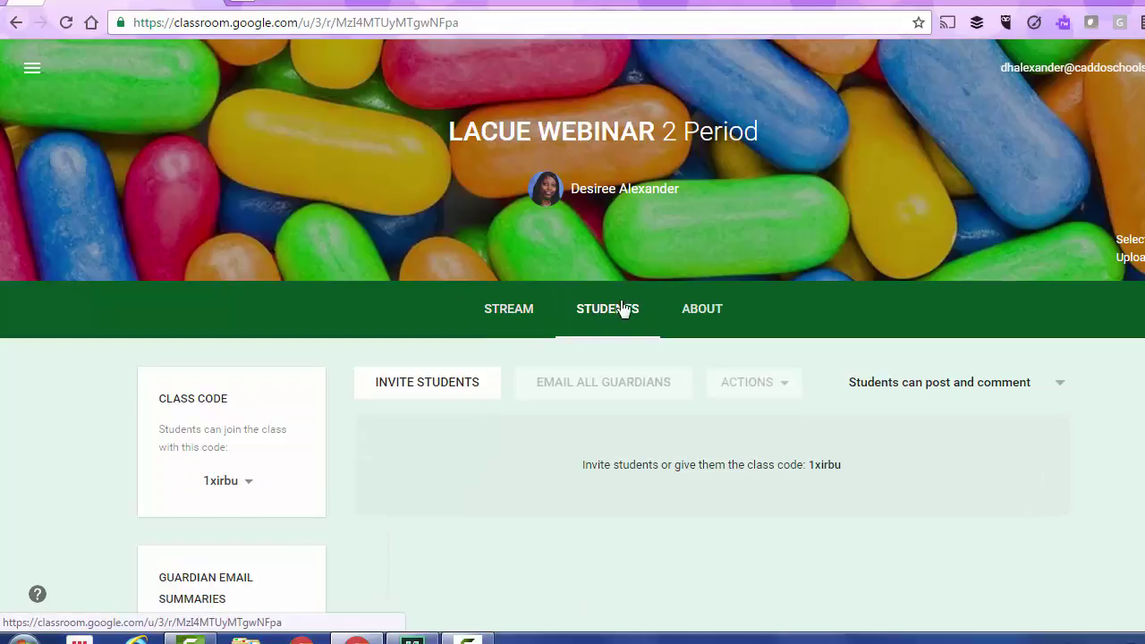
left_click(696, 311)
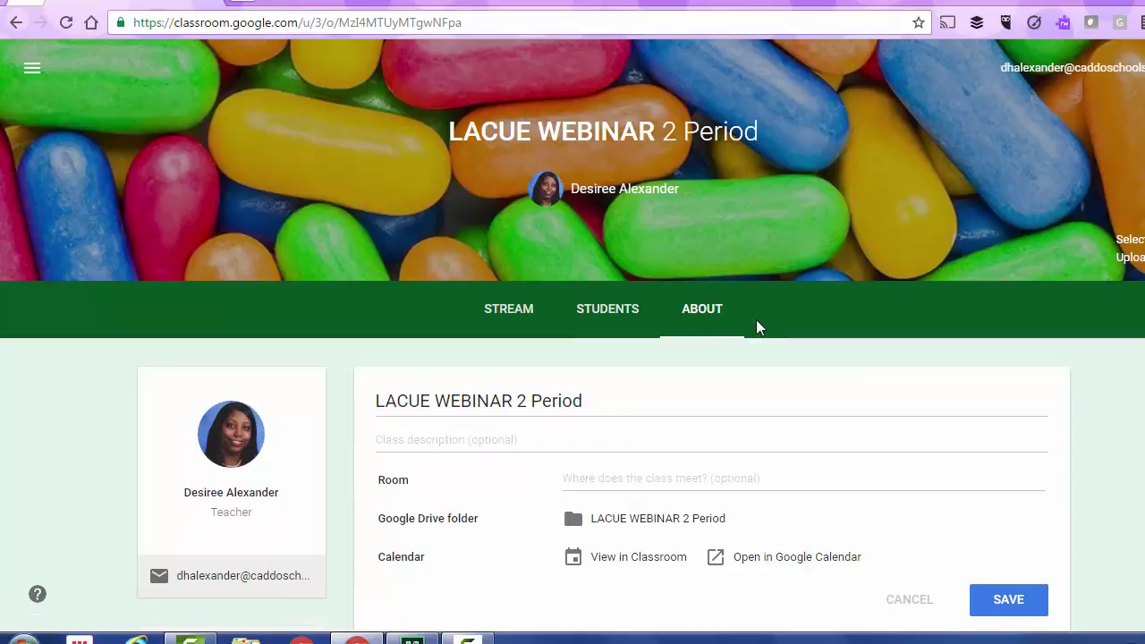
scroll(885, 342, "down", 1)
scroll(885, 342, "down", 1)
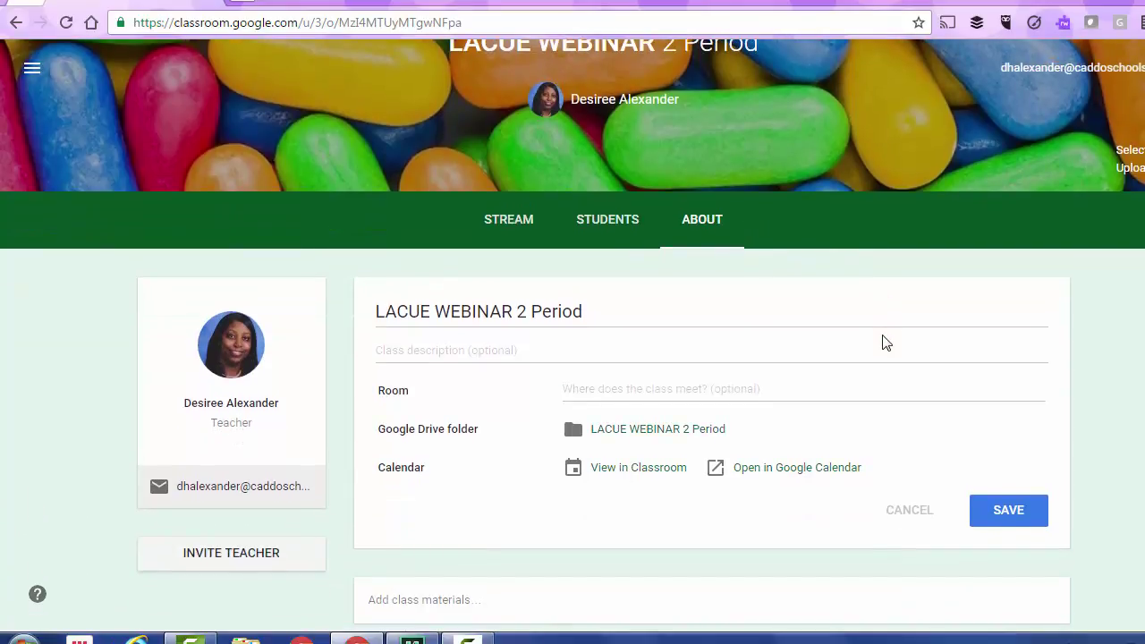
scroll(886, 342, "down", 1)
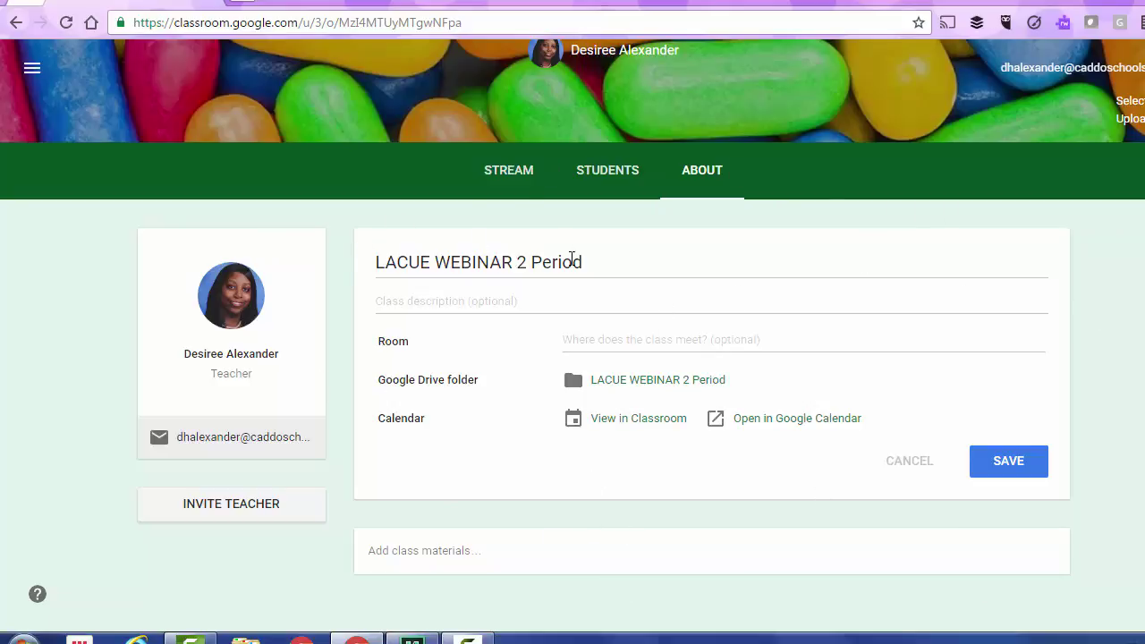
left_click_drag(585, 261, 489, 261)
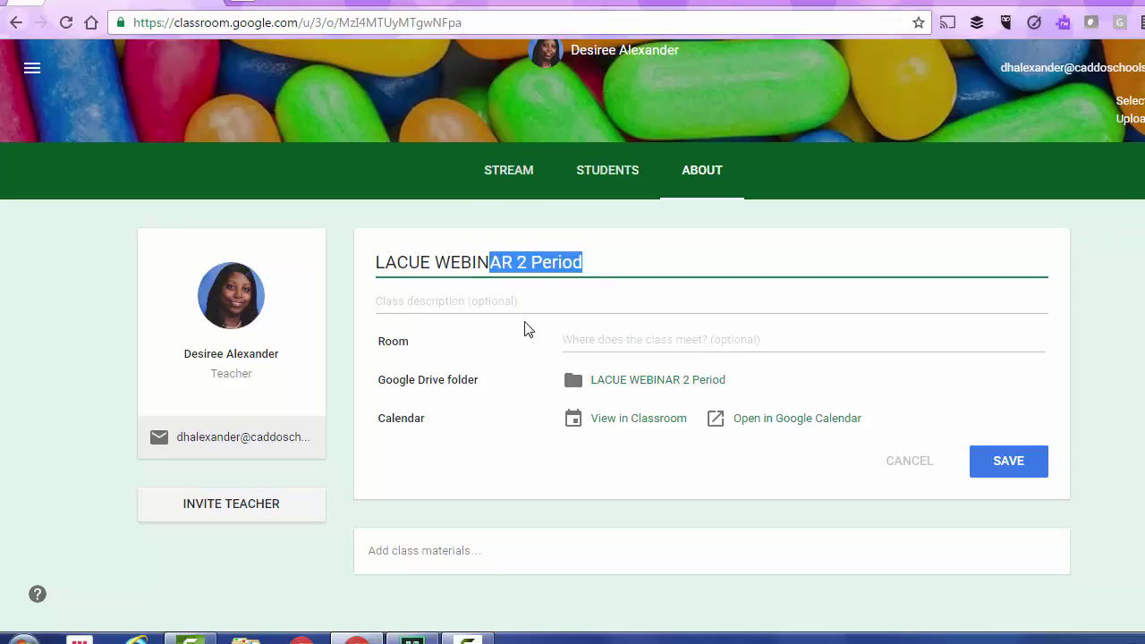
left_click(550, 302)
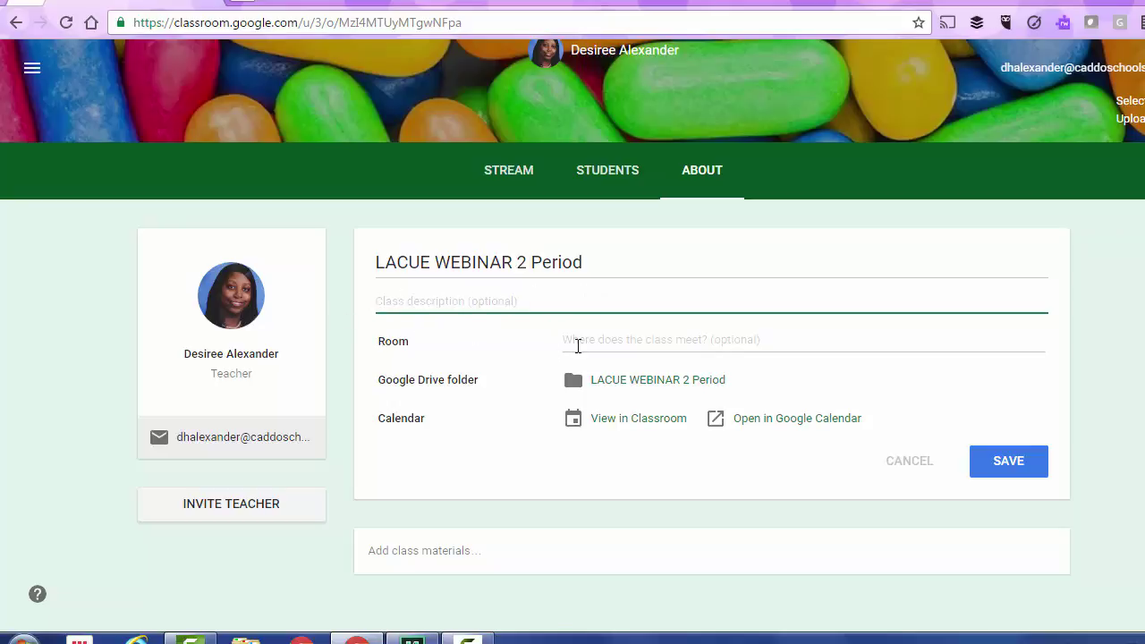
left_click(655, 339)
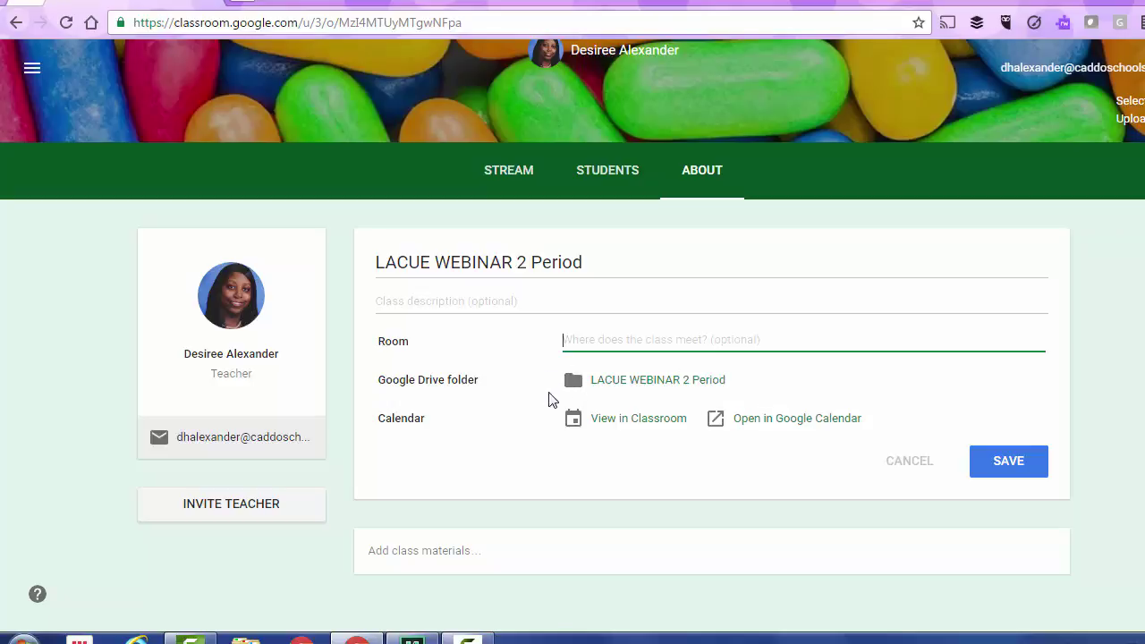
- Open the class's Google Drive folder and examine the class folders stored in the parent Classroom folder
left_click(640, 384)
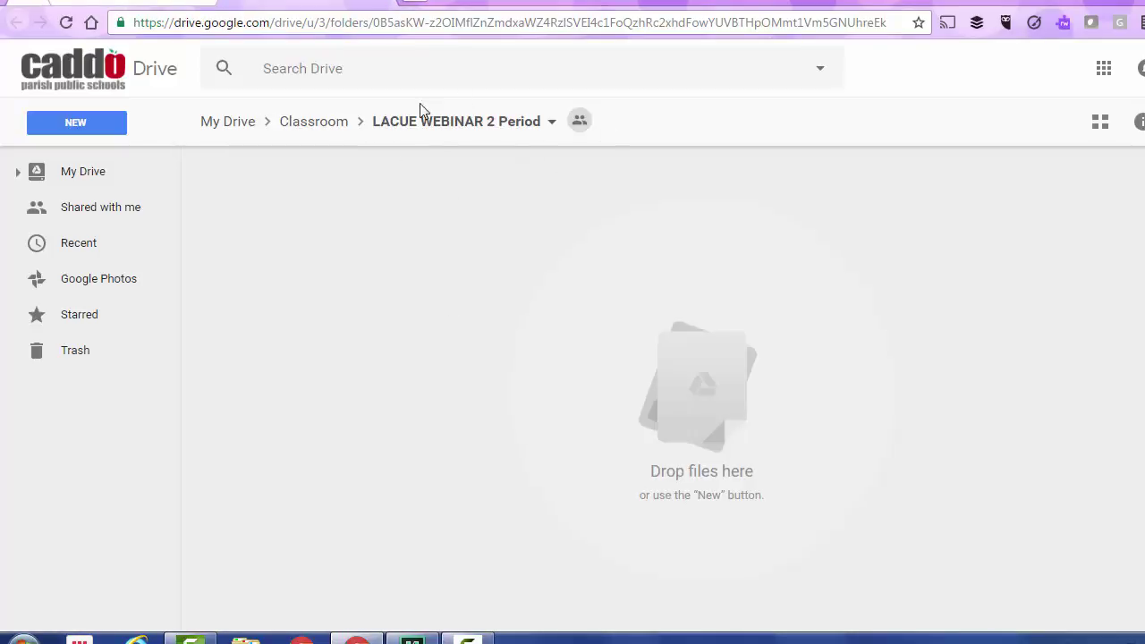
left_click(326, 134)
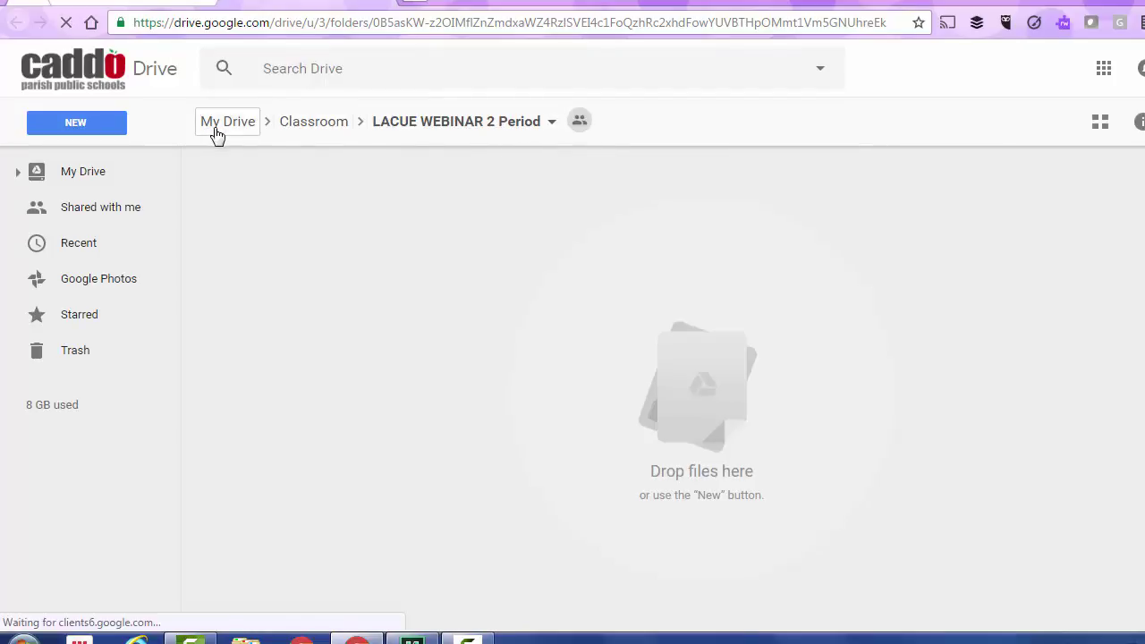
left_click(304, 130)
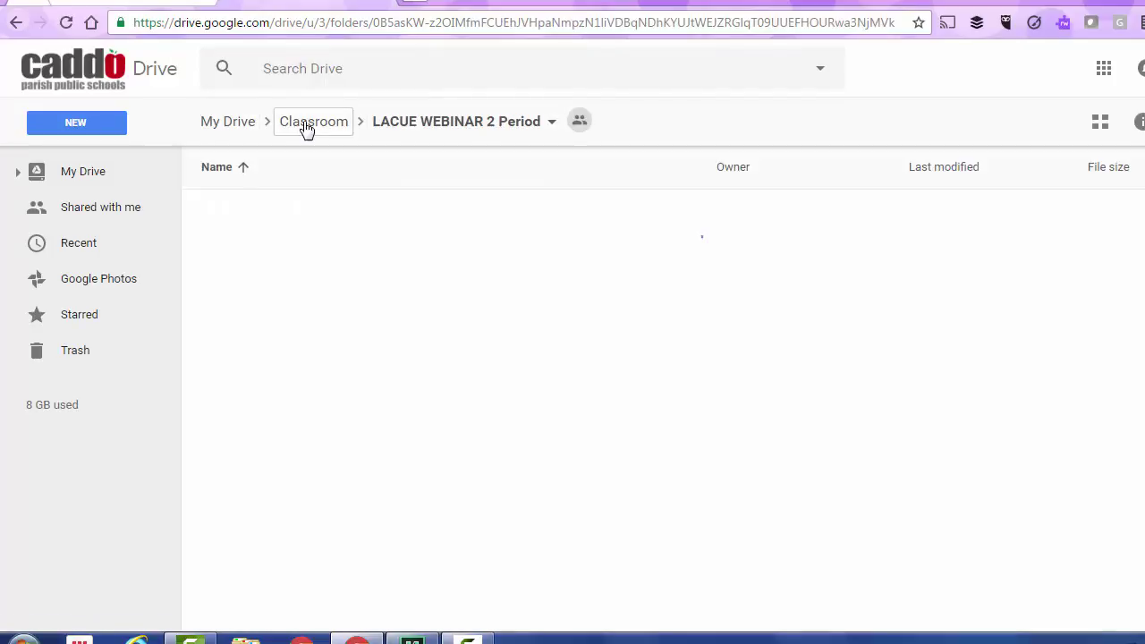
scroll(461, 276, "down", 1)
scroll(482, 308, "down", 4)
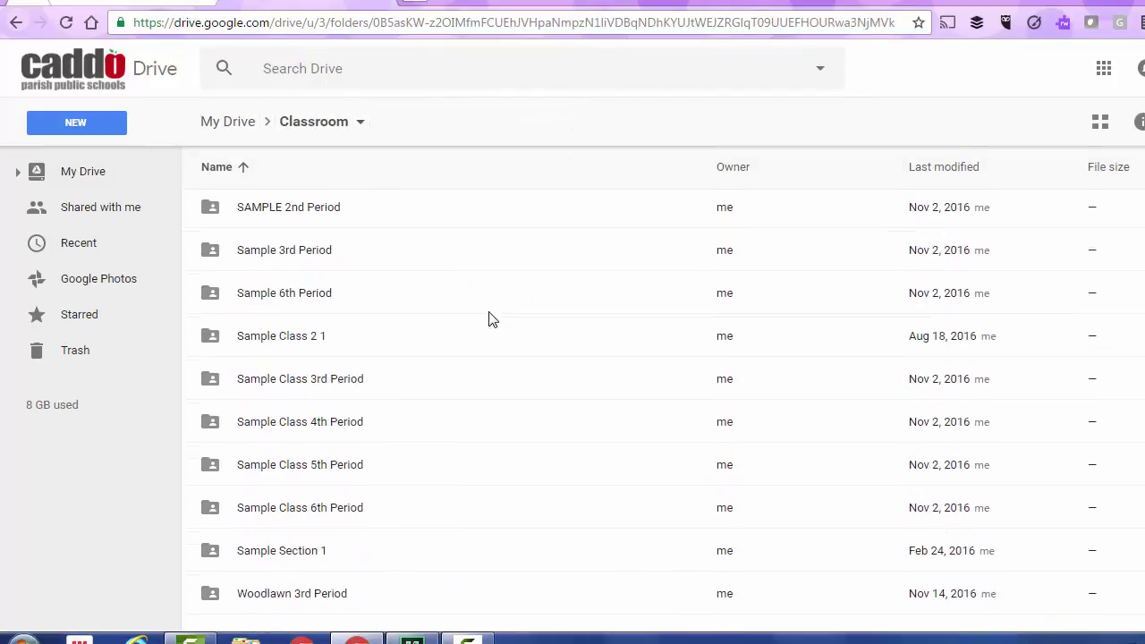
scroll(490, 319, "up", 4)
scroll(490, 319, "up", 1)
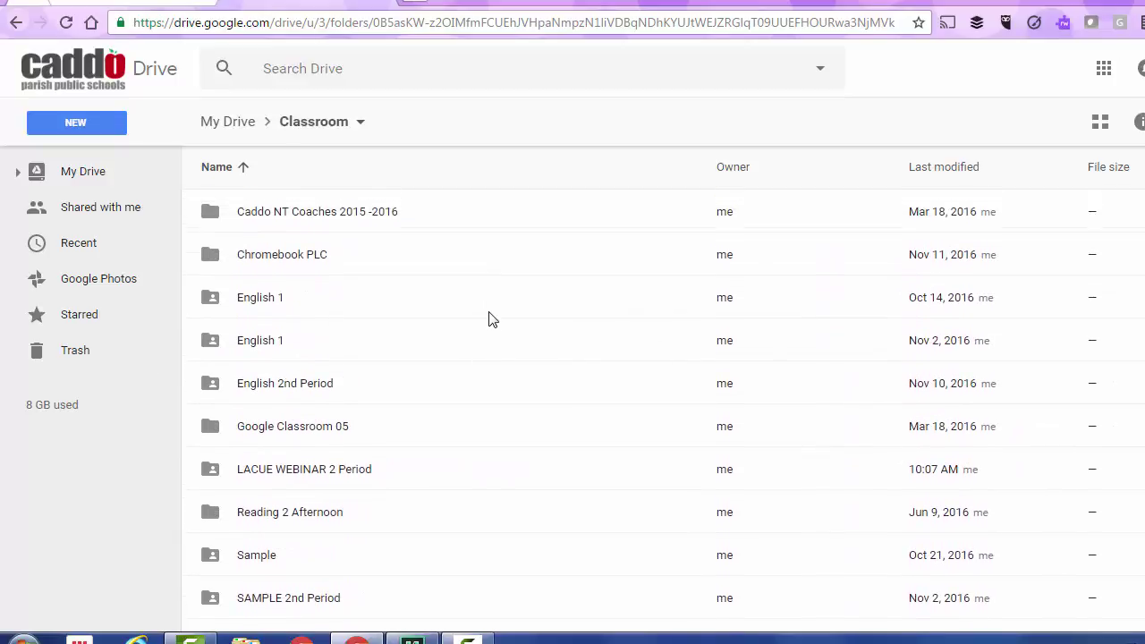
scroll(487, 317, "down", 2)
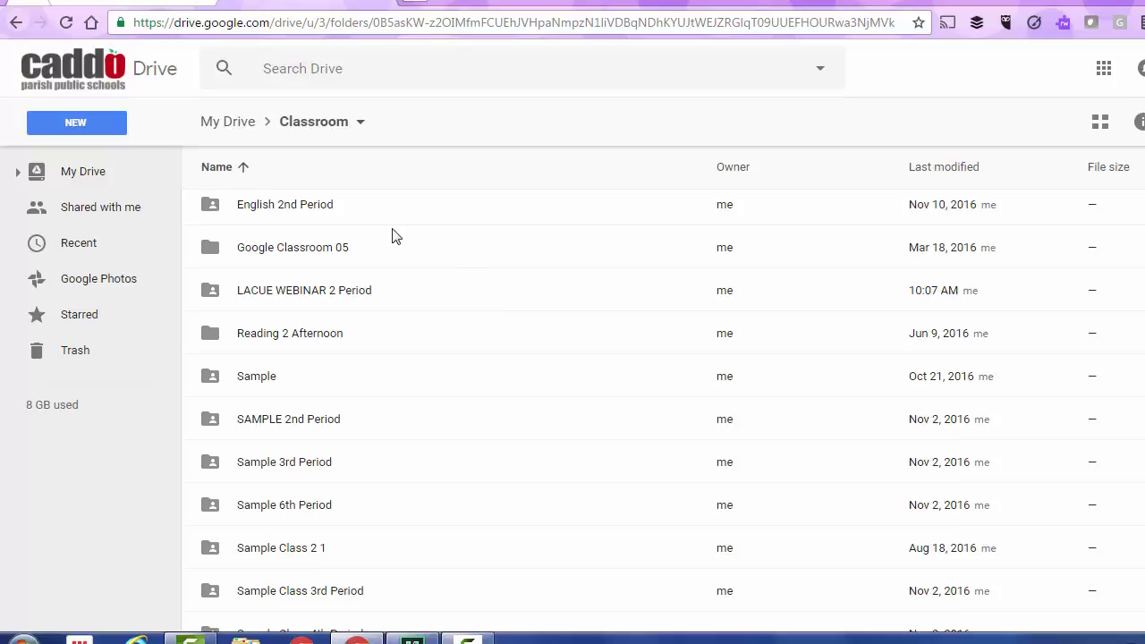
scroll(379, 394, "down", 3)
scroll(380, 402, "up", 5)
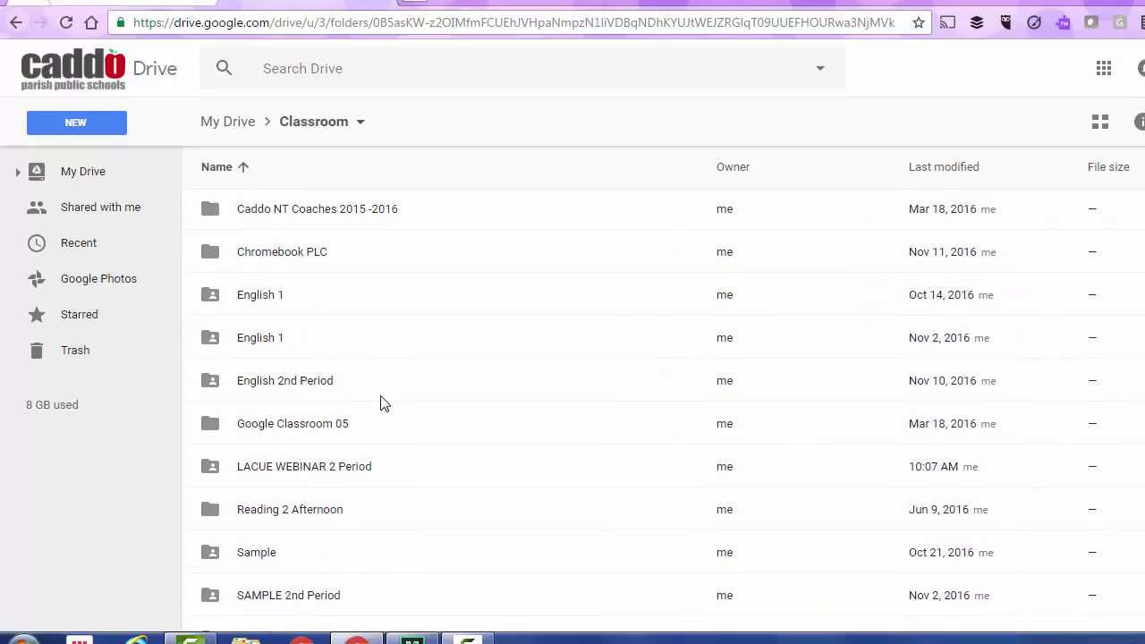
- Open the LACUE WEBINAR 2 Period folder in Drive, and return to the class's About page in Classroom
left_click(318, 479)
double_click(318, 478)
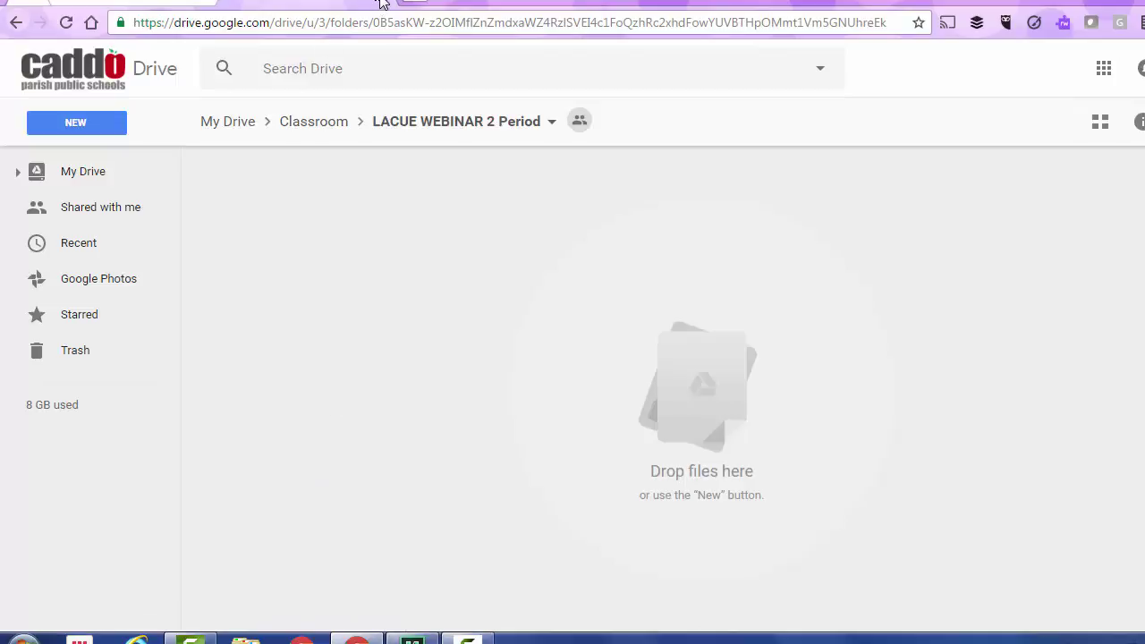
left_click(379, 2)
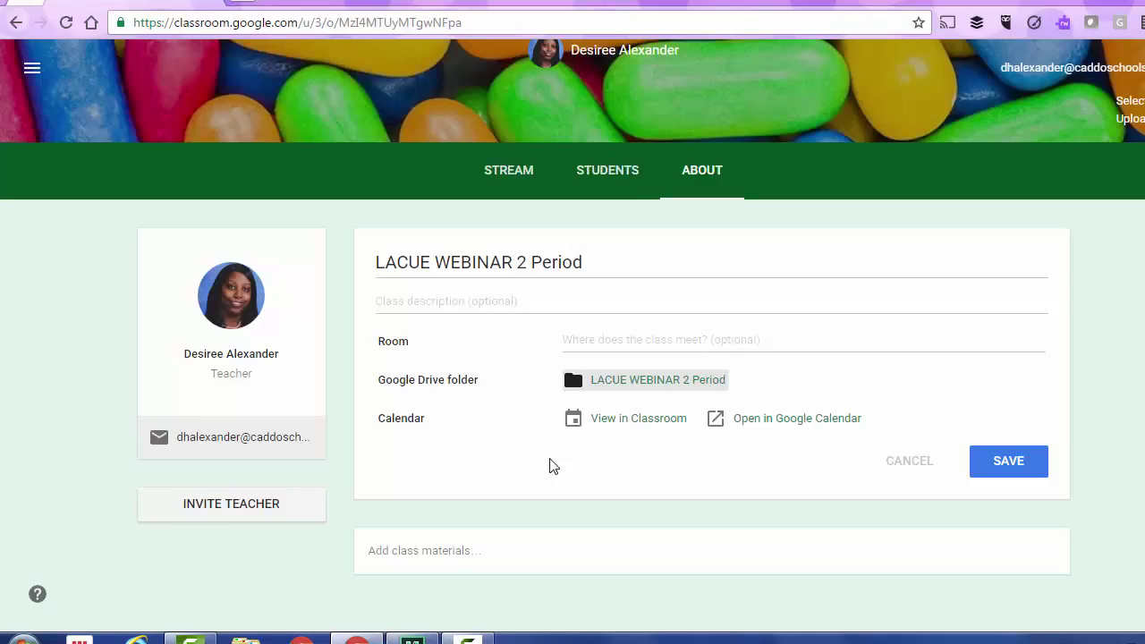
- View the class calendar in Classroom and save the class details on the About page
left_click(610, 429)
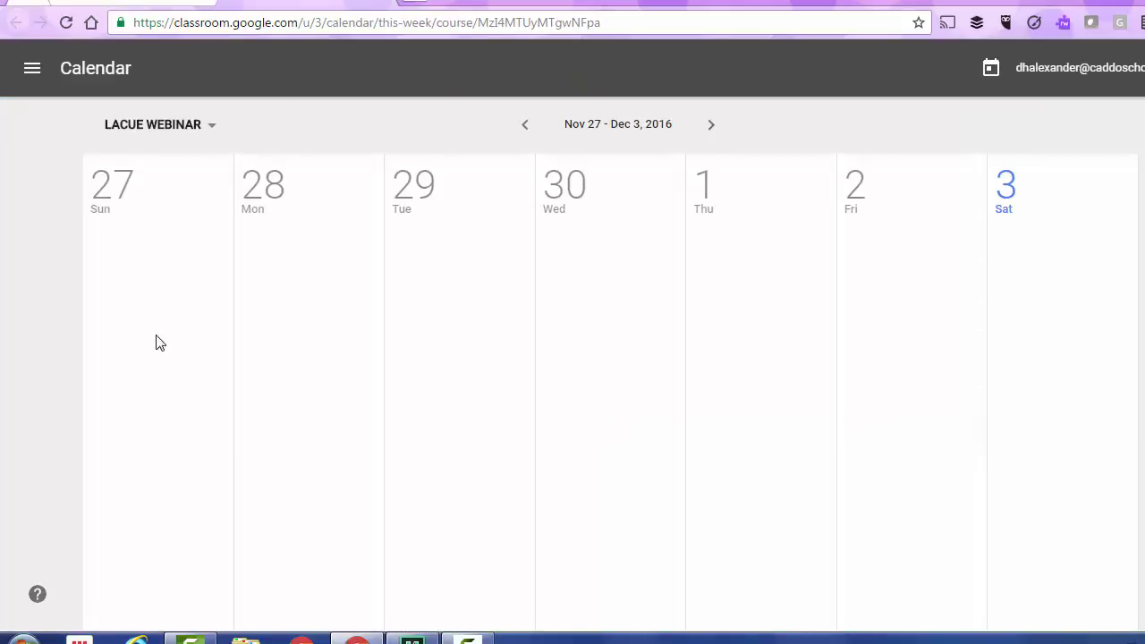
left_click(380, 8)
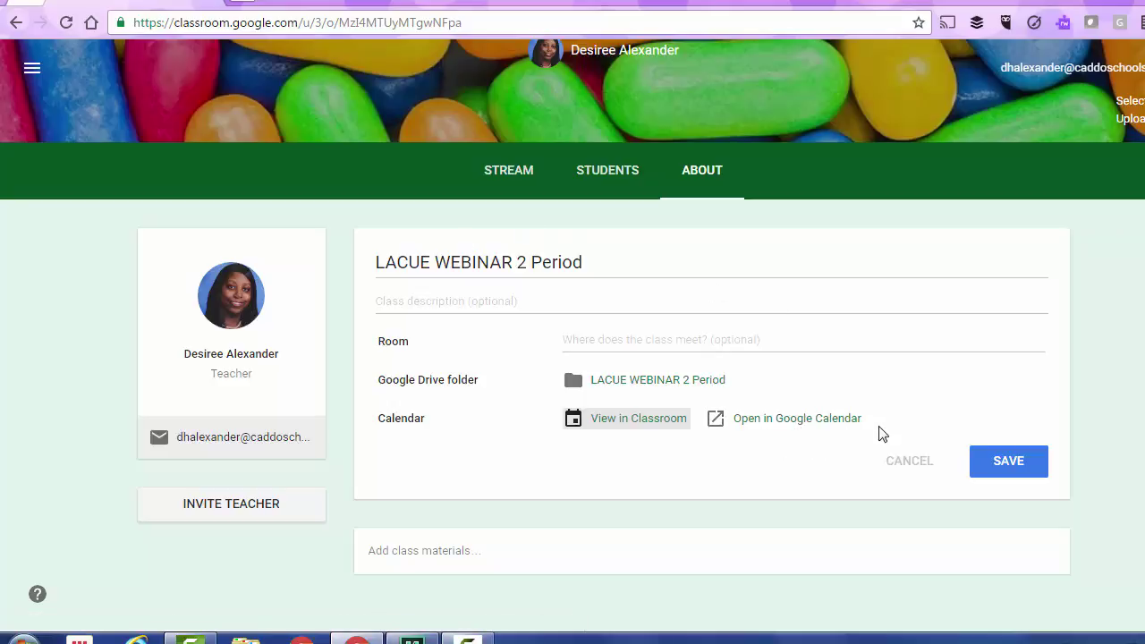
left_click(1026, 474)
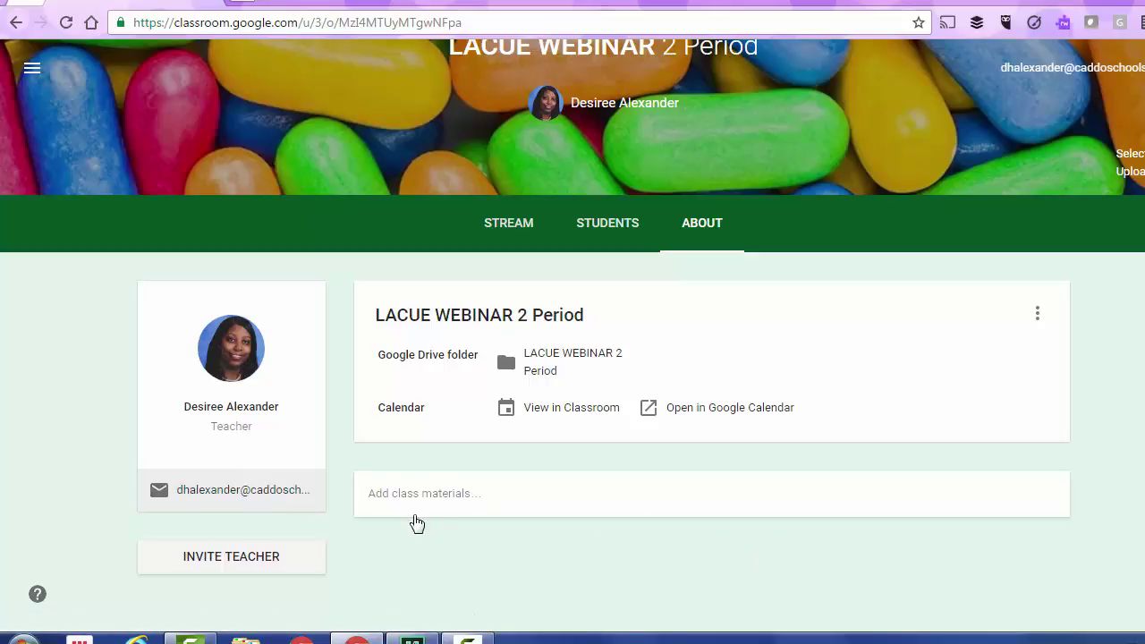
- Start a new class materials post titled Syllabus on the About page
left_click(620, 508)
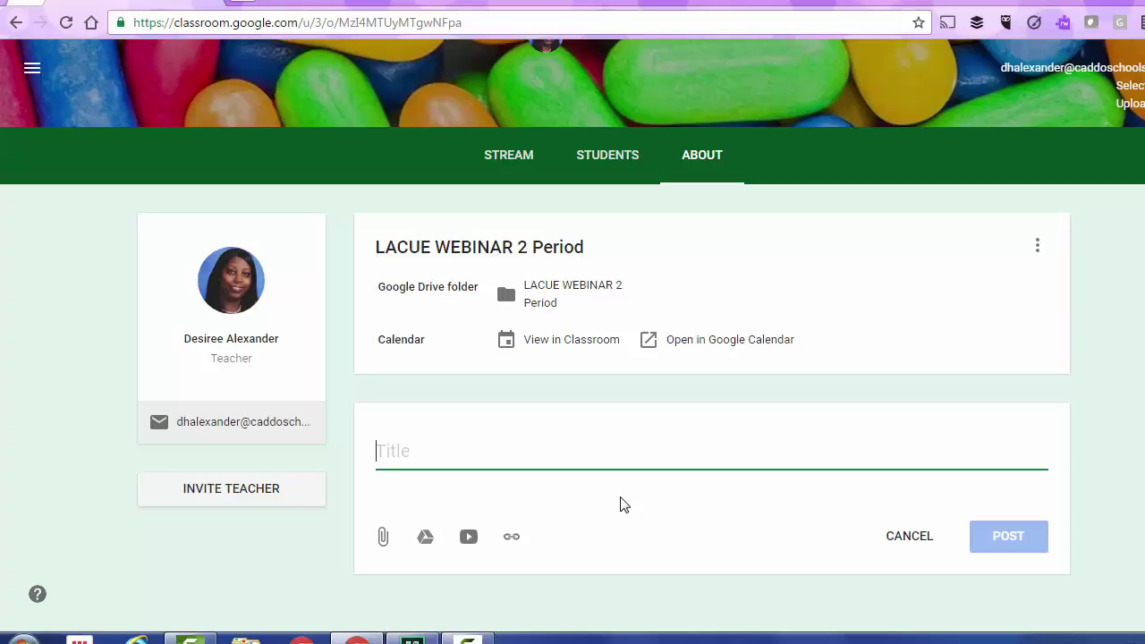
type("Syllabus")
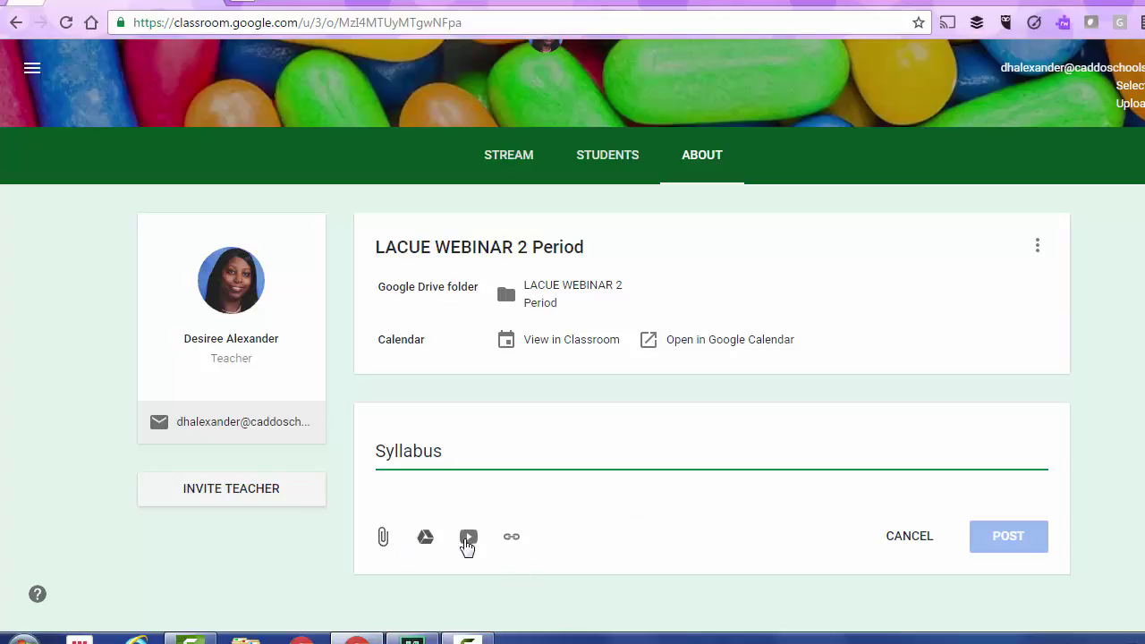
- Look through the Upload, Recent, My Drive and Starred sources for attaching files, and close the file picker without adding anything
left_click(384, 540)
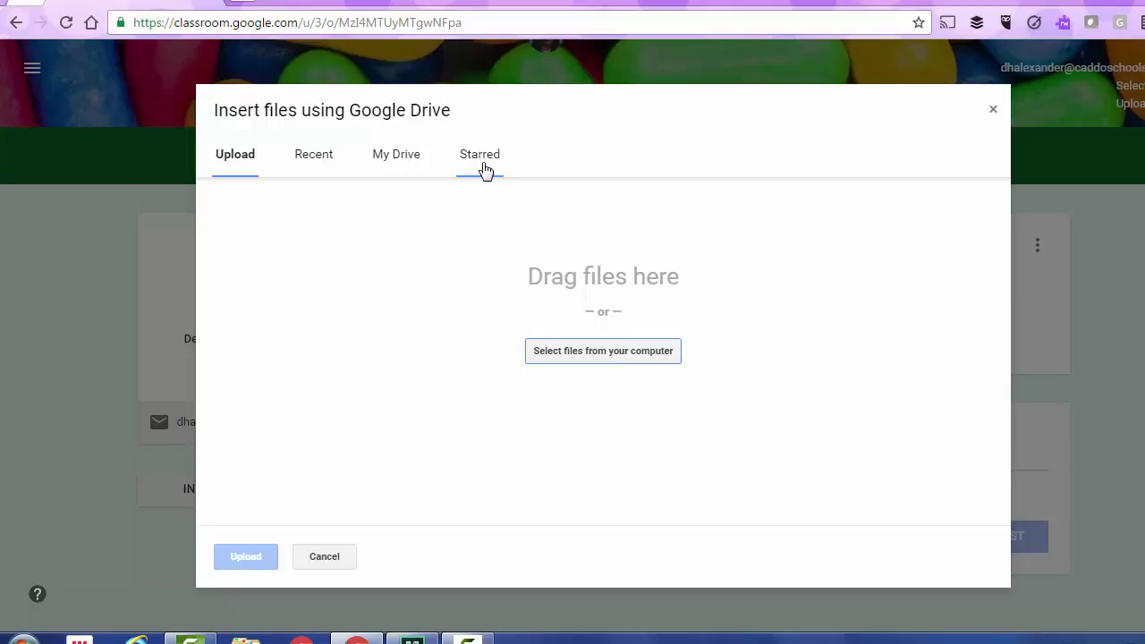
left_click(323, 163)
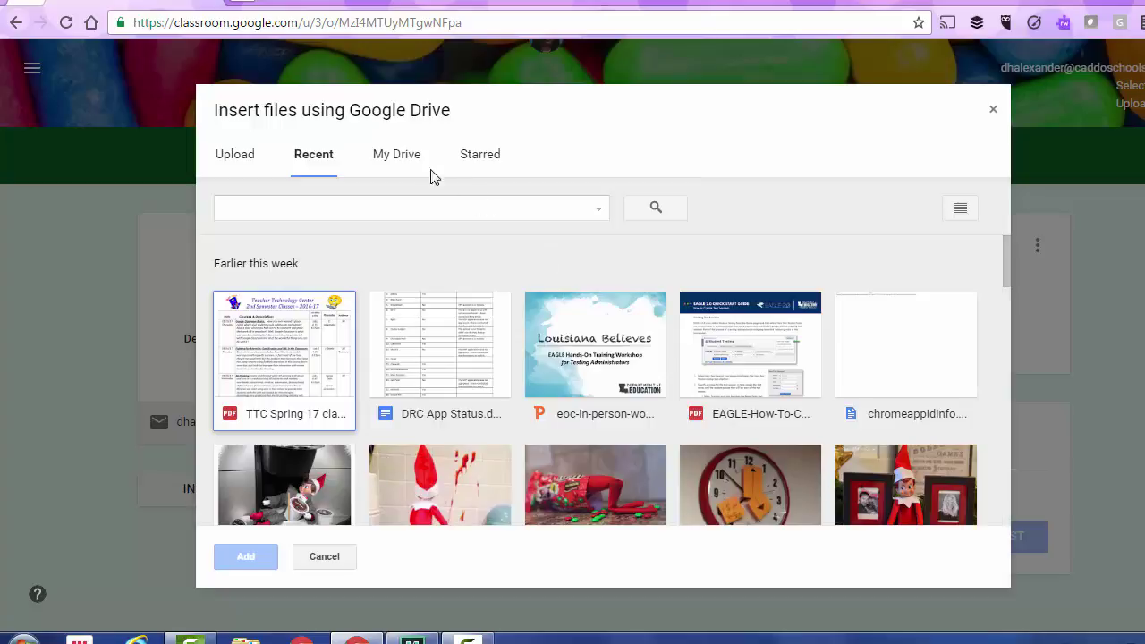
left_click(405, 156)
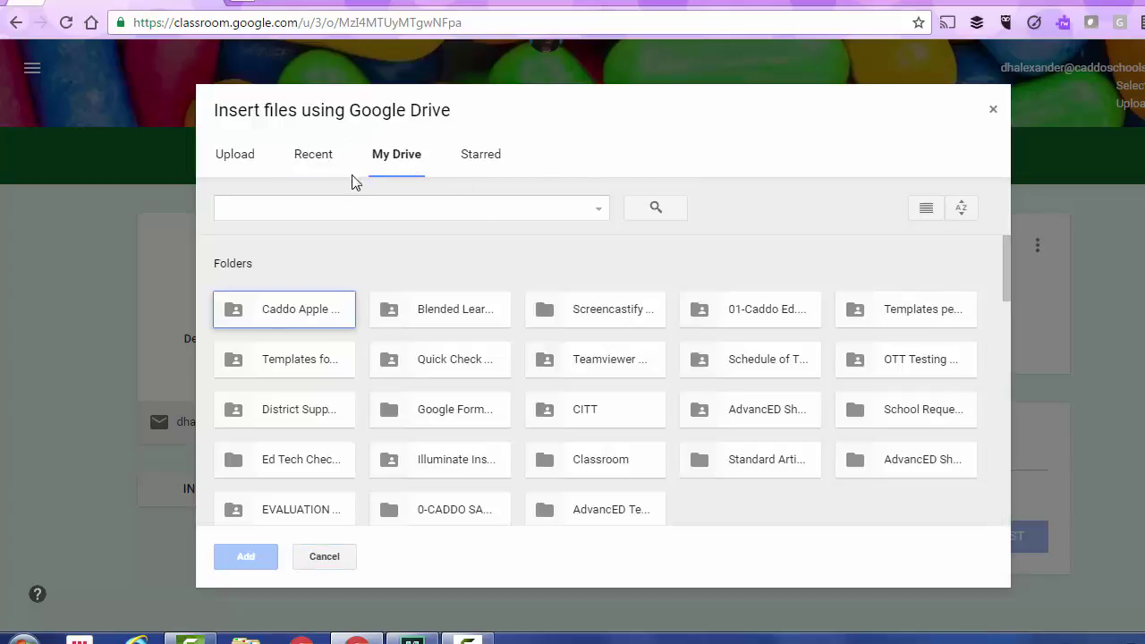
scroll(549, 461, "down", 3)
scroll(550, 461, "down", 2)
scroll(537, 376, "up", 5)
left_click(488, 159)
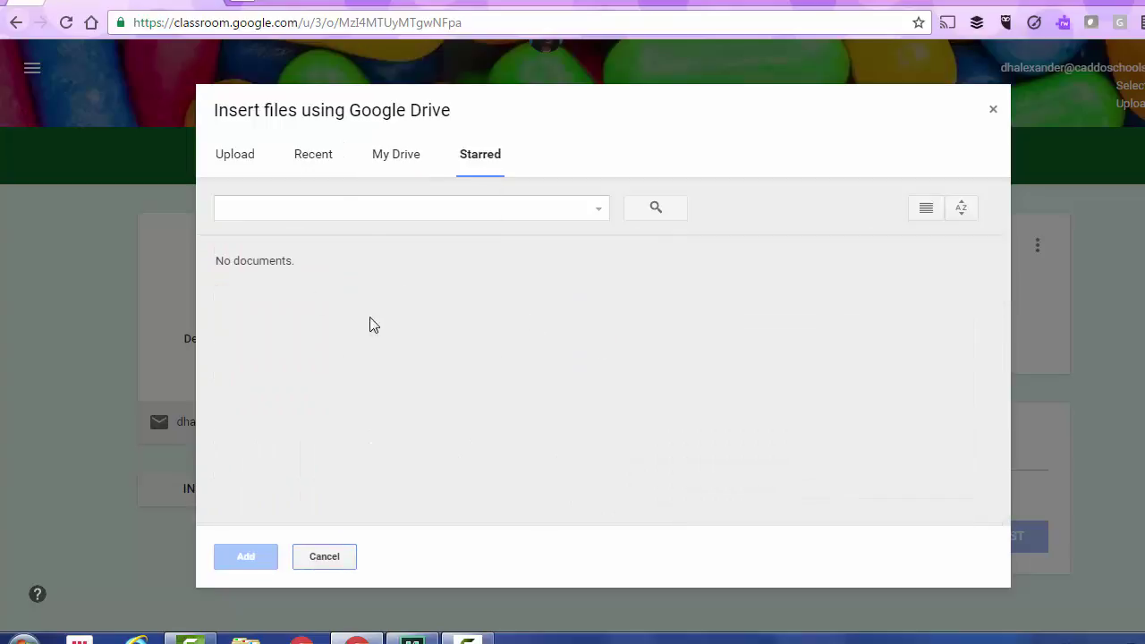
left_click(324, 556)
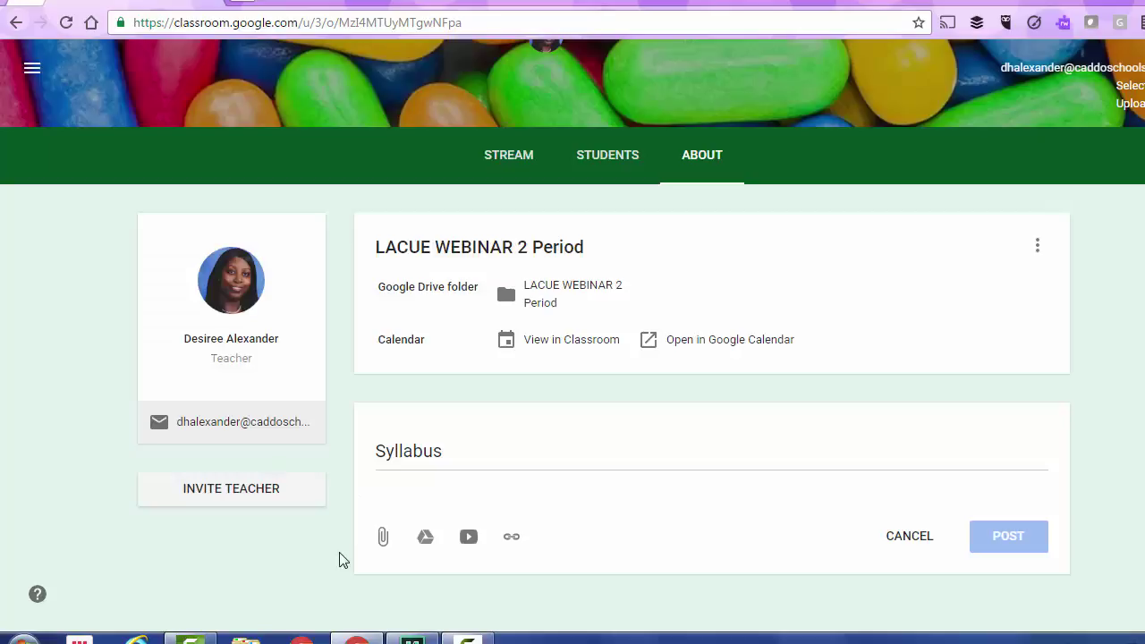
left_click(426, 539)
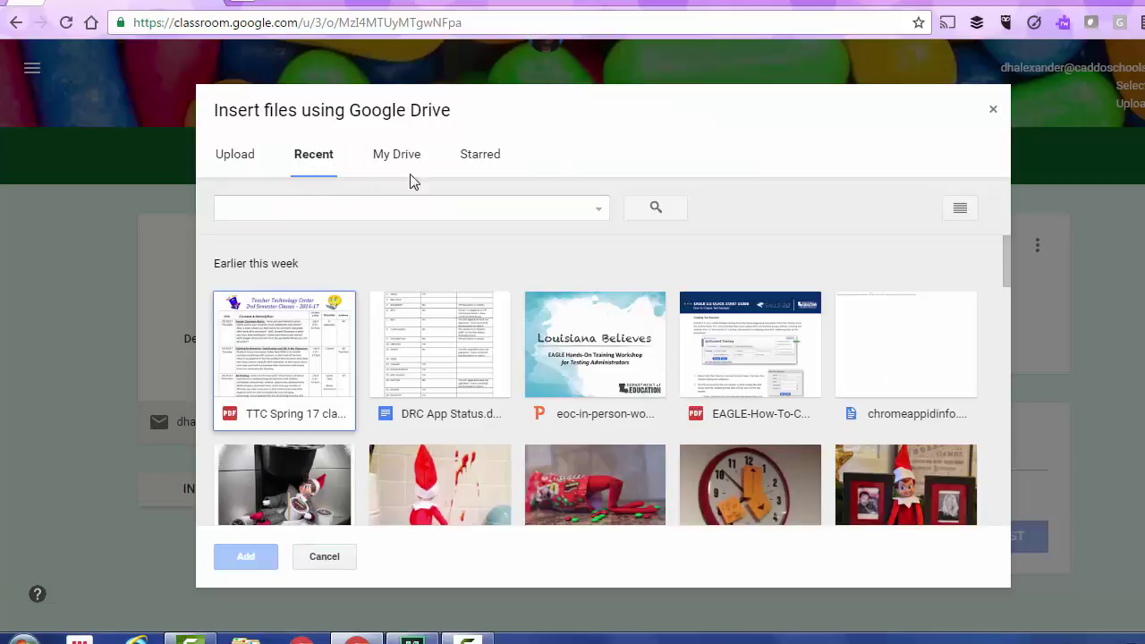
left_click(992, 109)
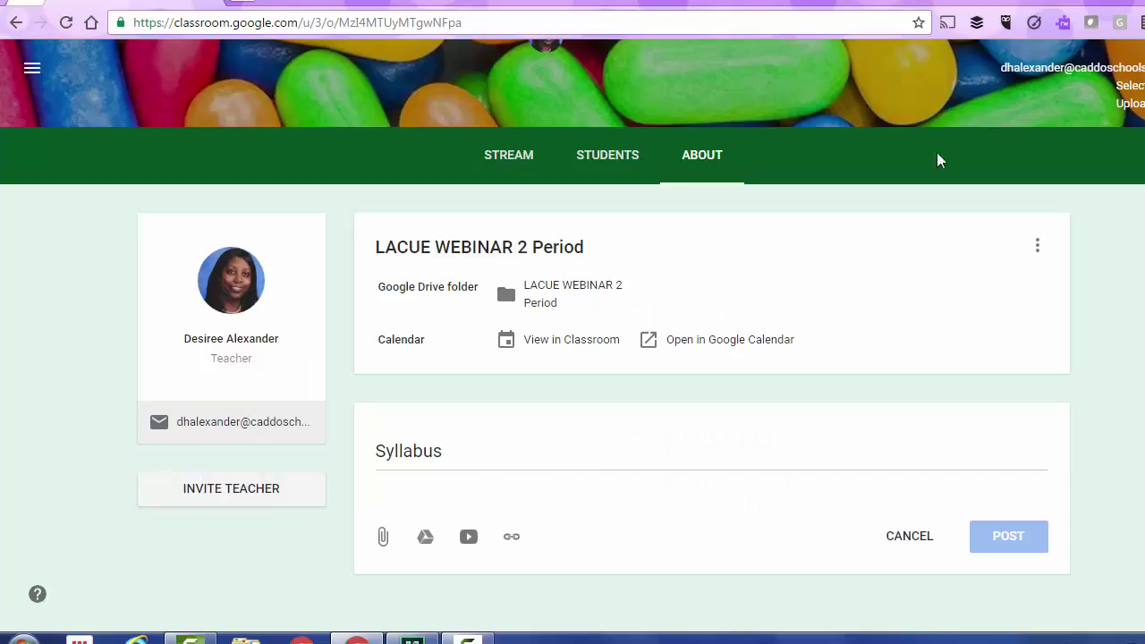
- Search YouTube for cat and attach the video "Funny Cats Compilation [Most See] Funny Cat Videos Ever Part 1" to the Syllabus post
left_click(468, 539)
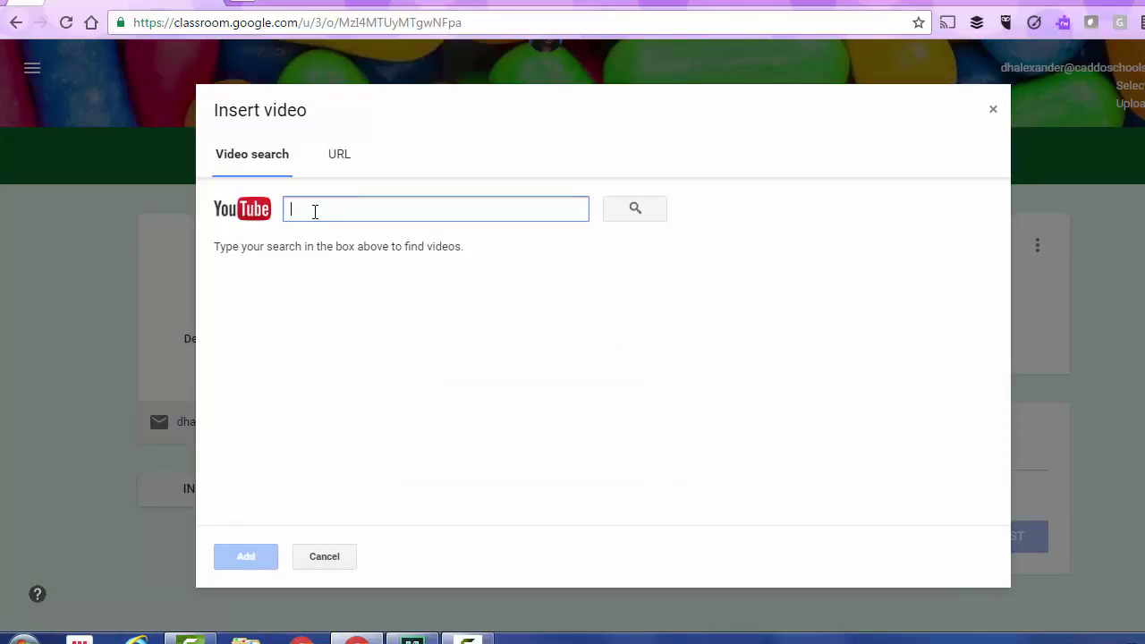
type("cat")
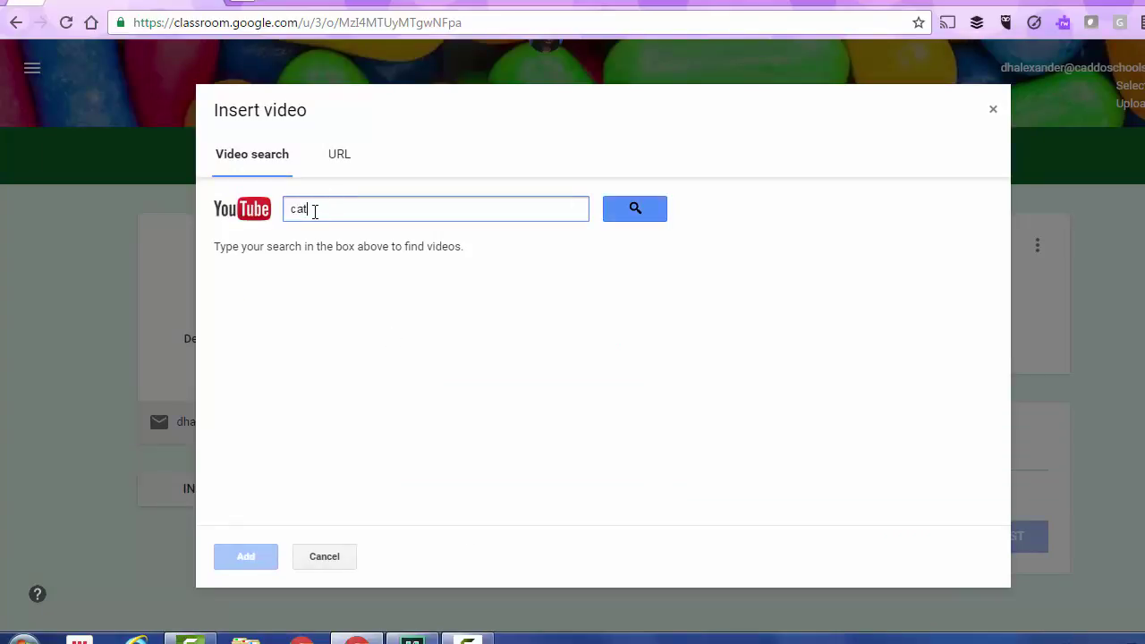
left_click(629, 221)
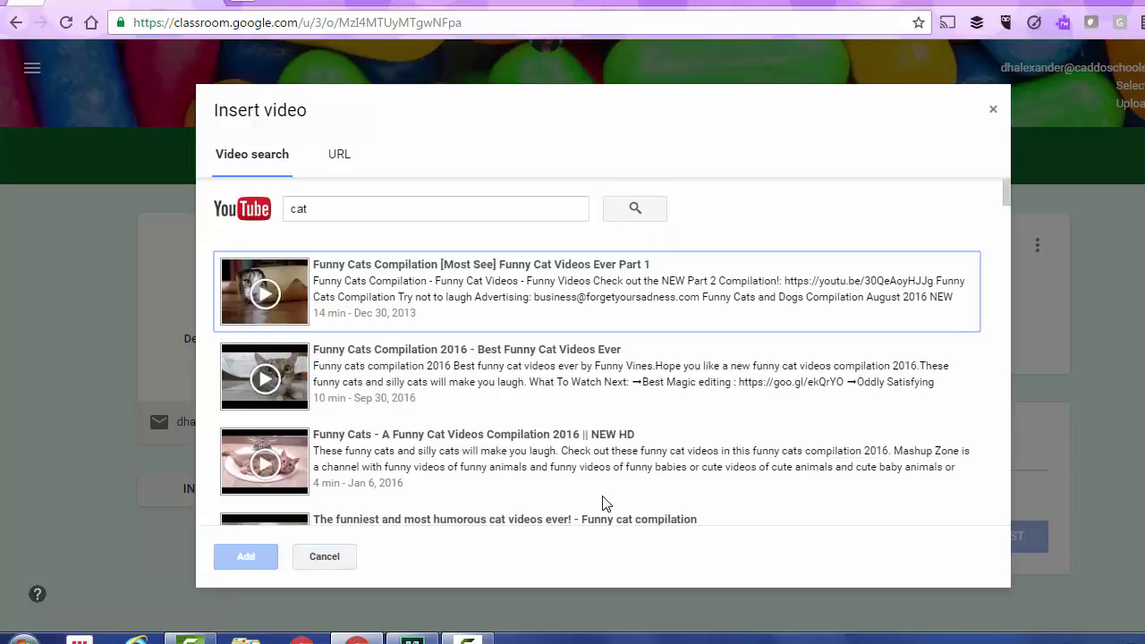
double_click(493, 302)
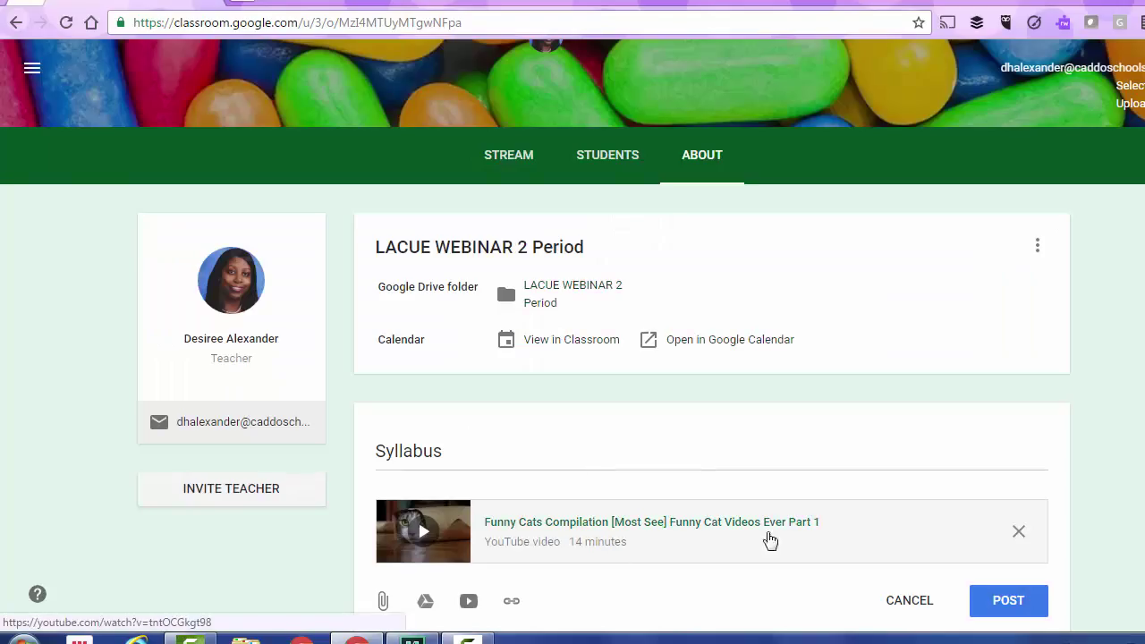
- Look at the options for inserting a video by URL or search and for adding a web link, cancelling each dialog
left_click(470, 605)
left_click(337, 156)
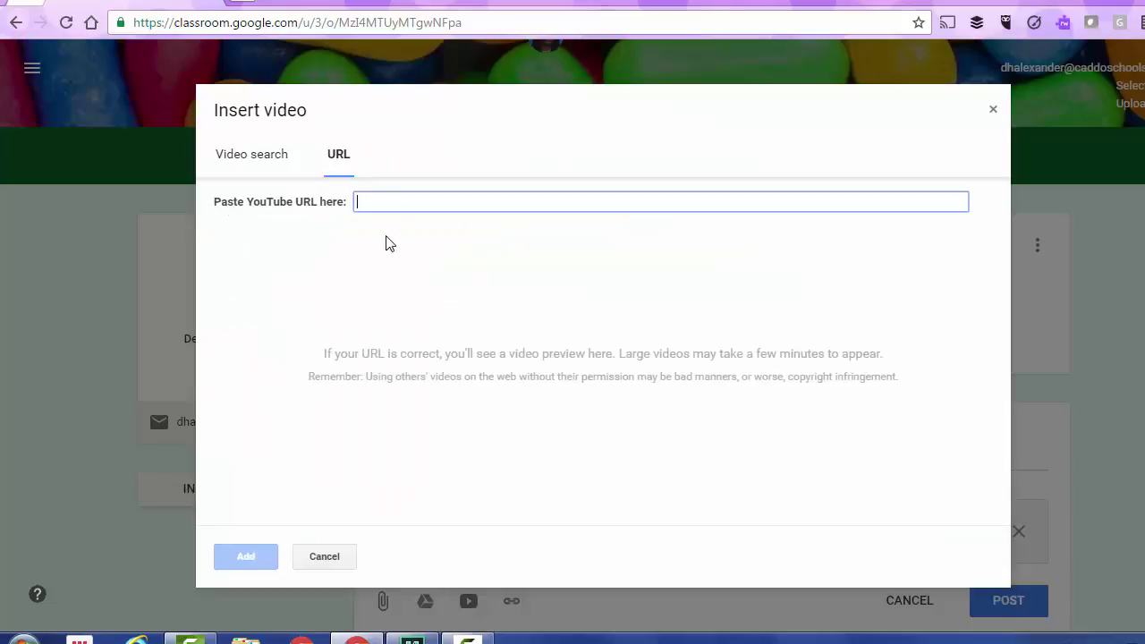
left_click(324, 556)
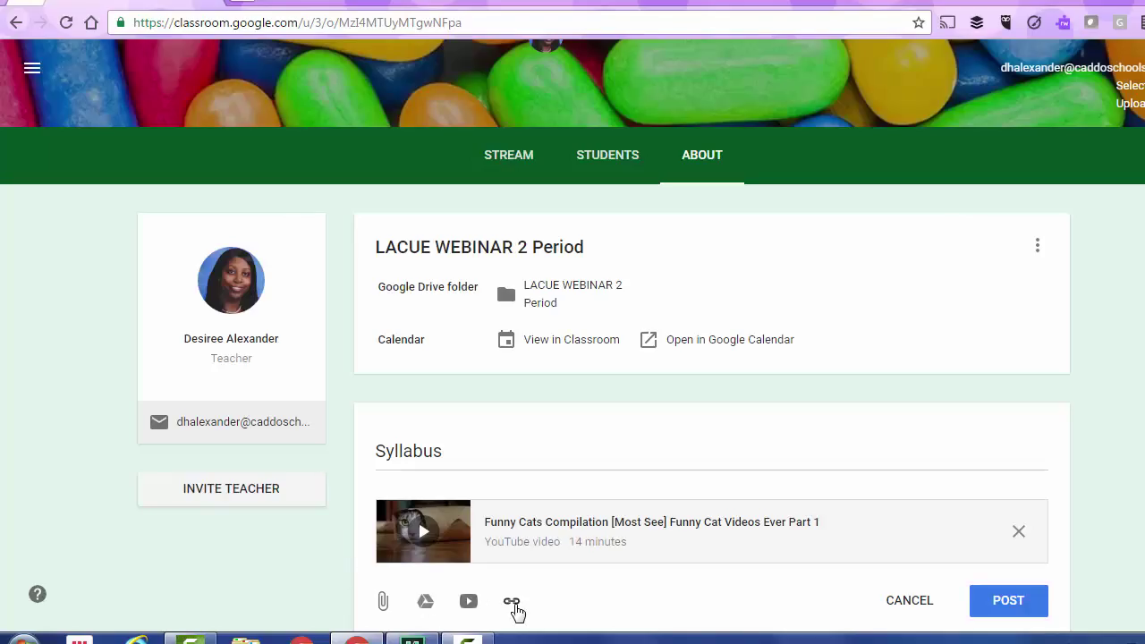
left_click(512, 603)
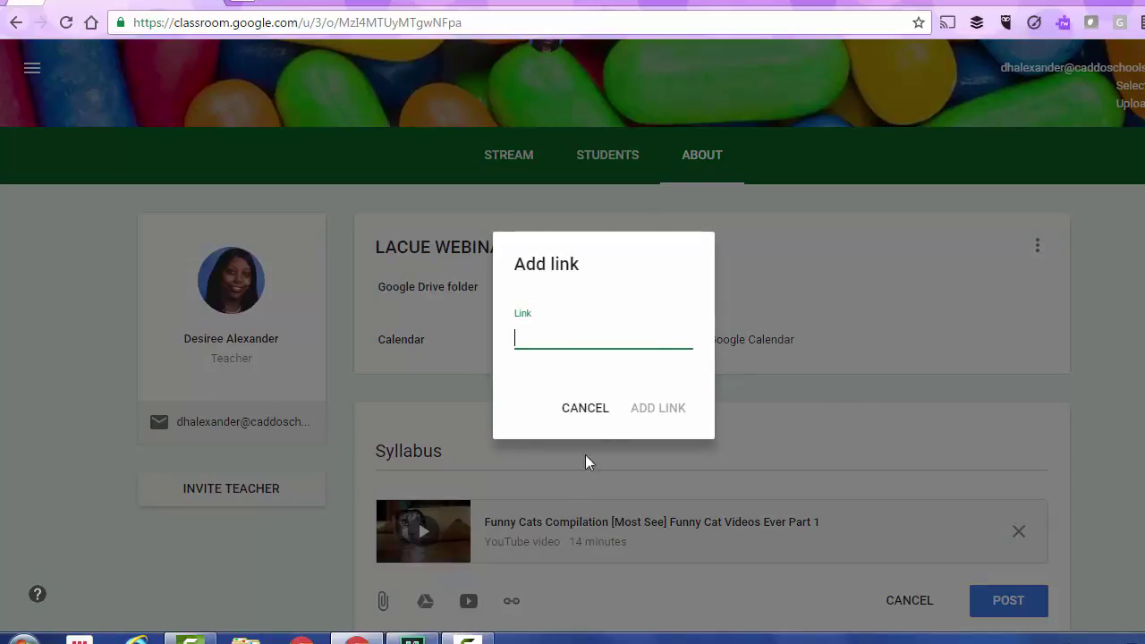
left_click(583, 408)
left_click(469, 603)
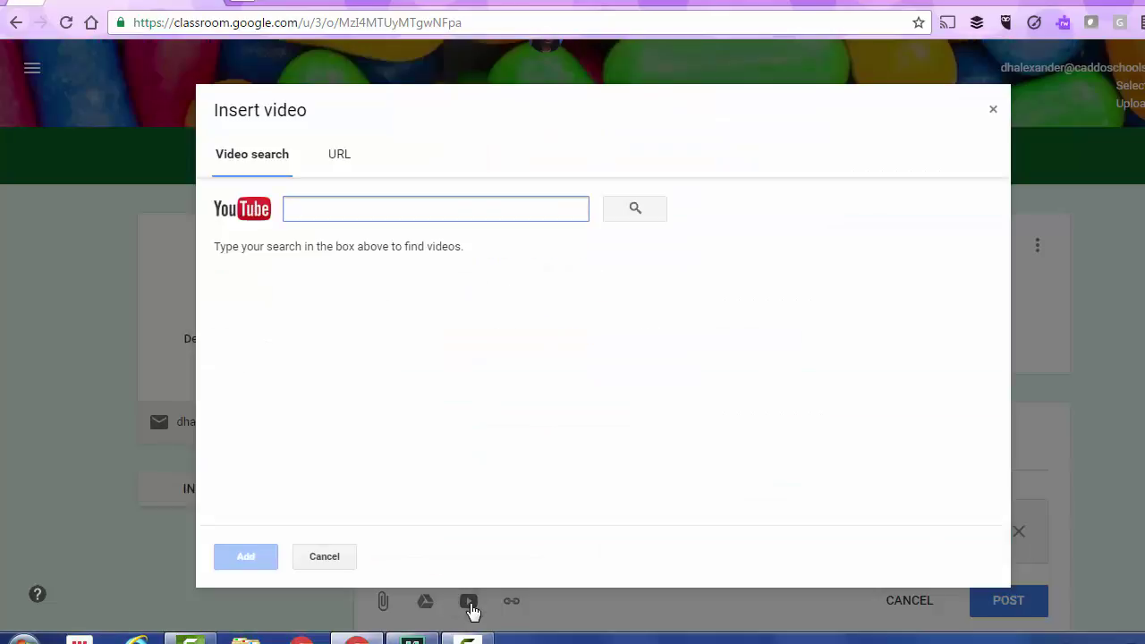
left_click(325, 557)
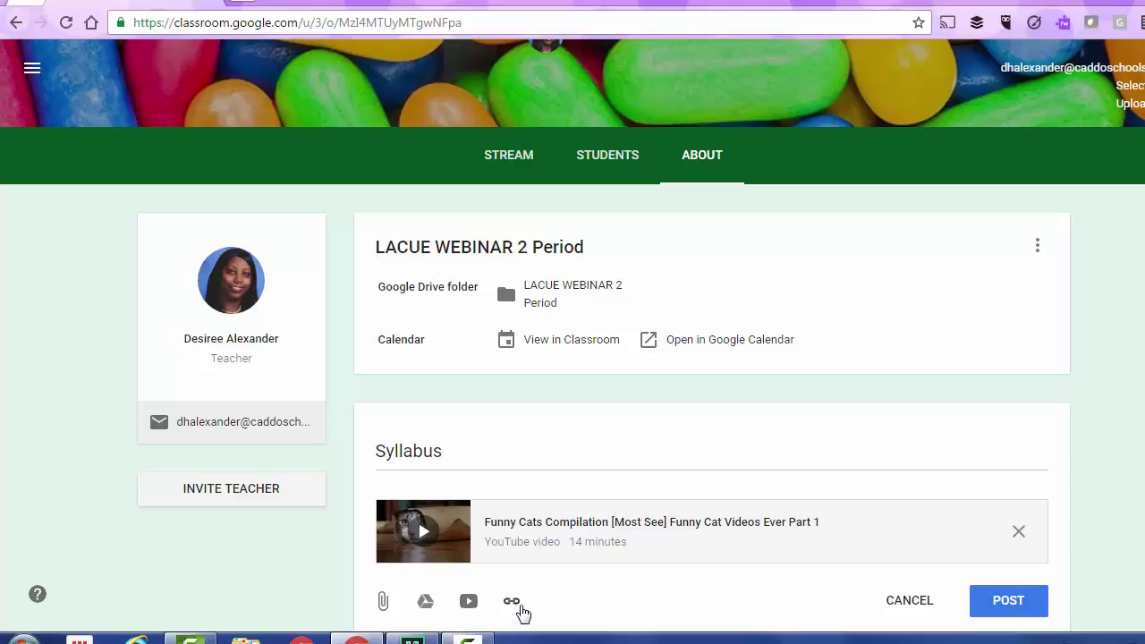
left_click(510, 601)
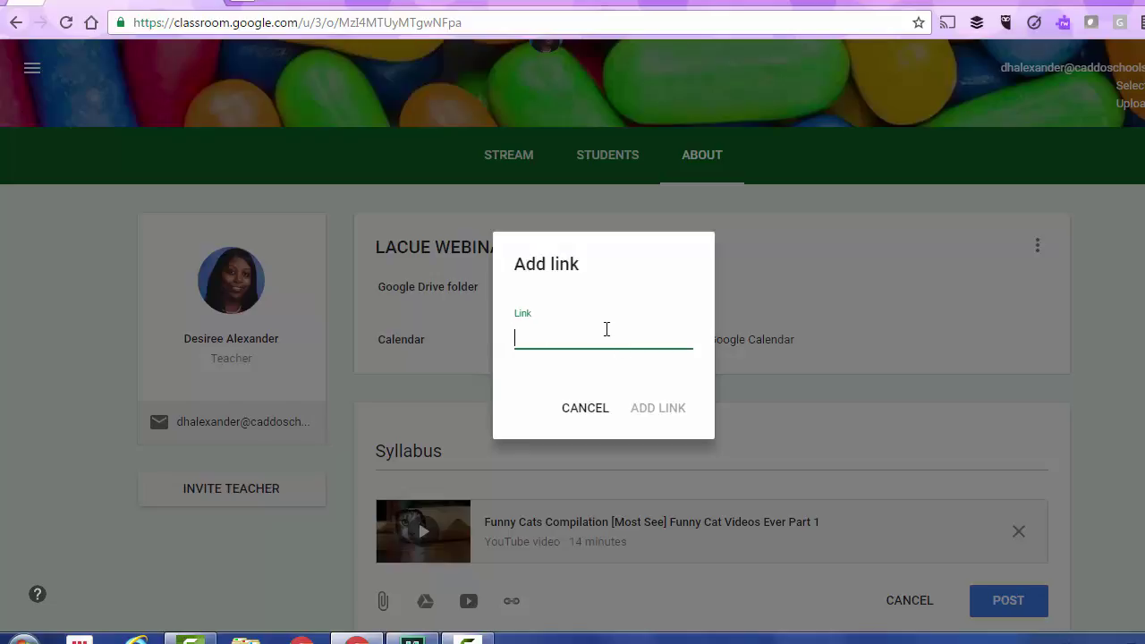
type("www.yahho")
key("BackSpace")
key("BackSpace")
type("oo.com")
key("Return")
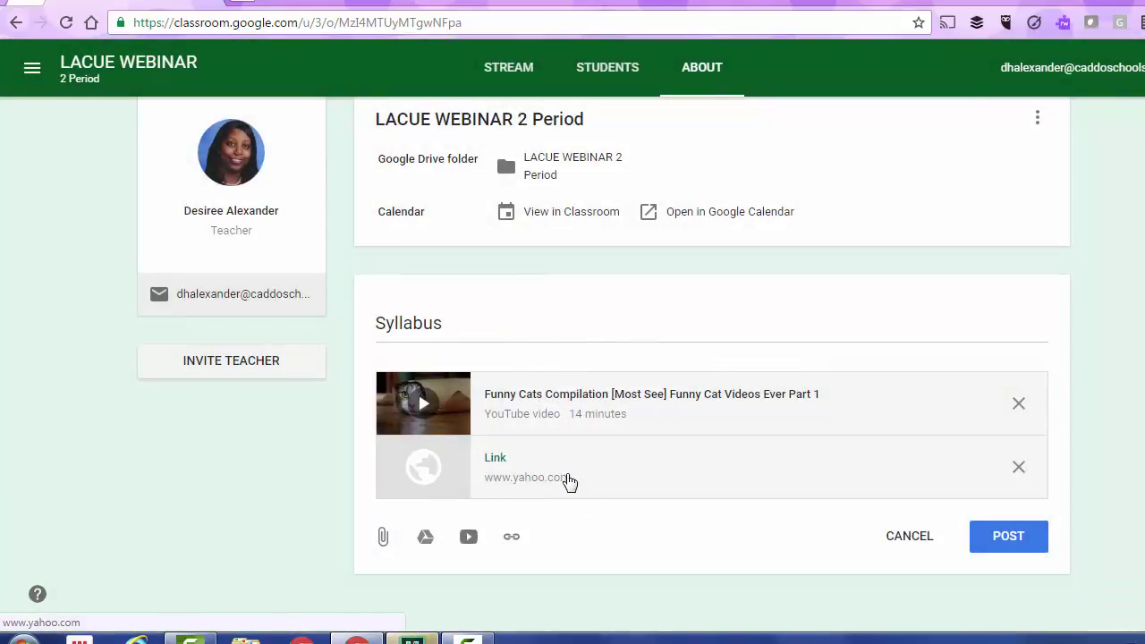
- Attach the recent Drive image 0bb6b30efd18b1a82189810b8573eec5.jpg to the Syllabus materials and post them to the class
left_click(383, 539)
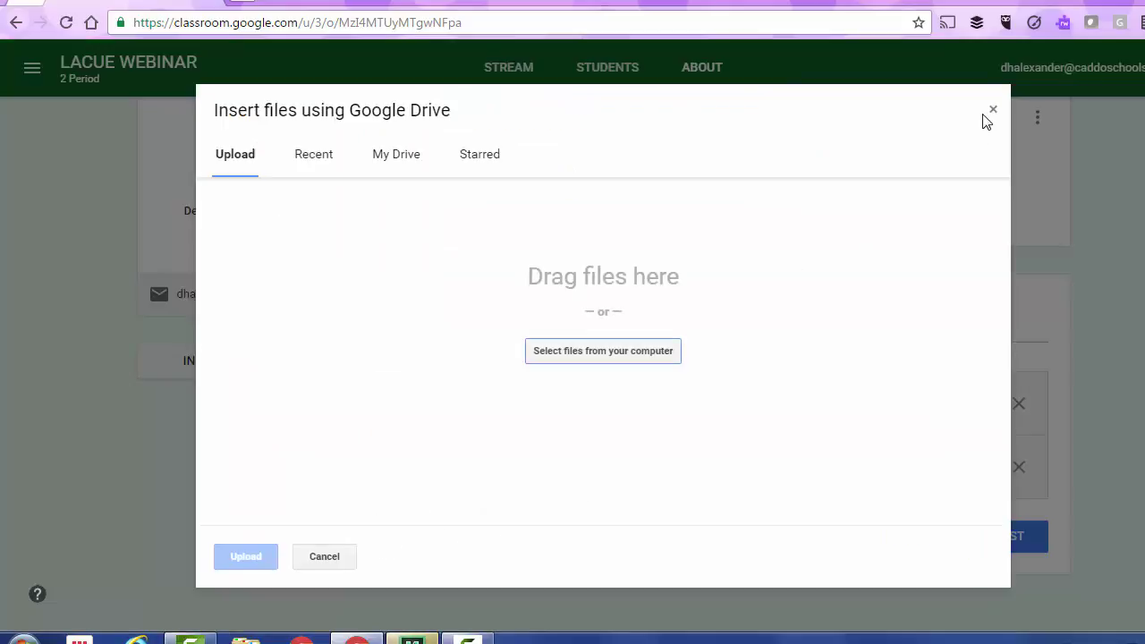
left_click(993, 109)
left_click(427, 538)
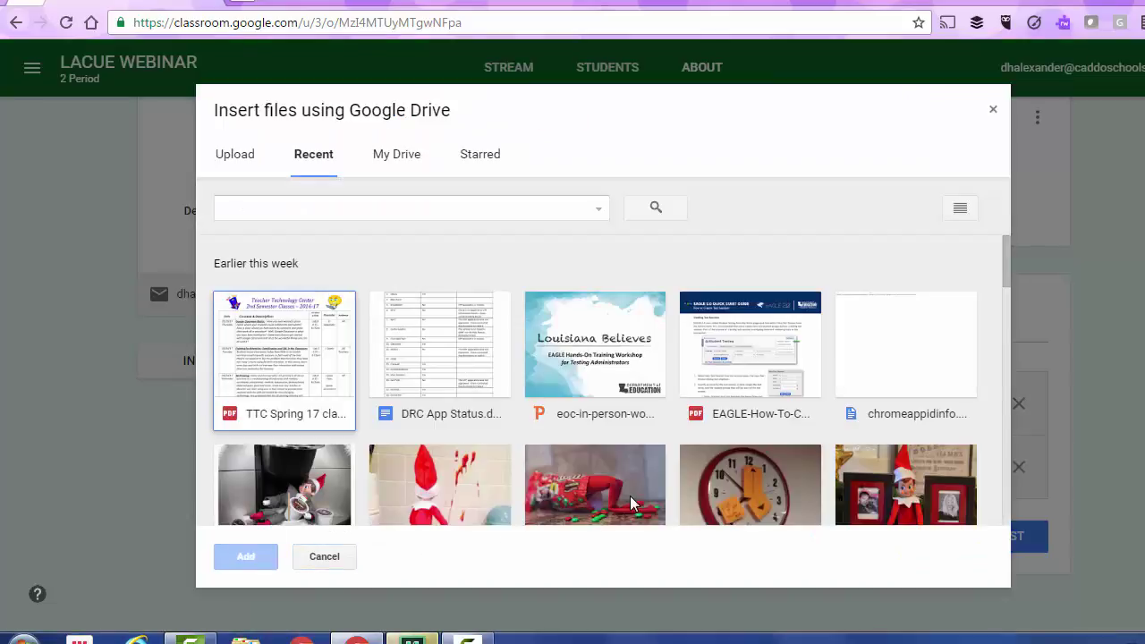
scroll(629, 496, "down", 1)
double_click(629, 492)
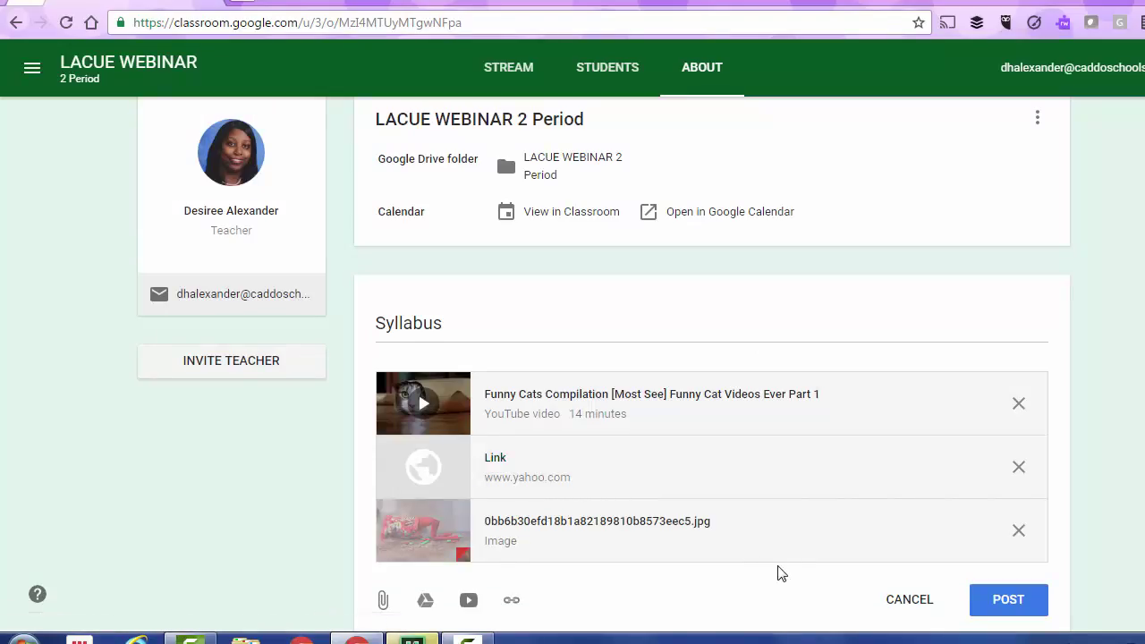
scroll(781, 573, "down", 1)
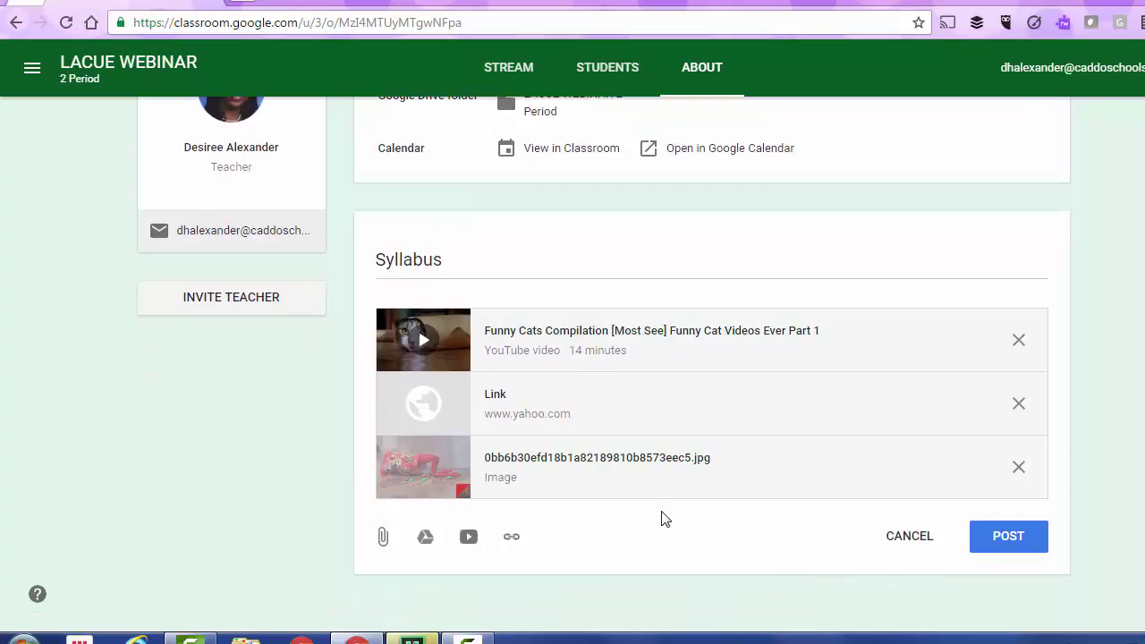
left_click(1019, 553)
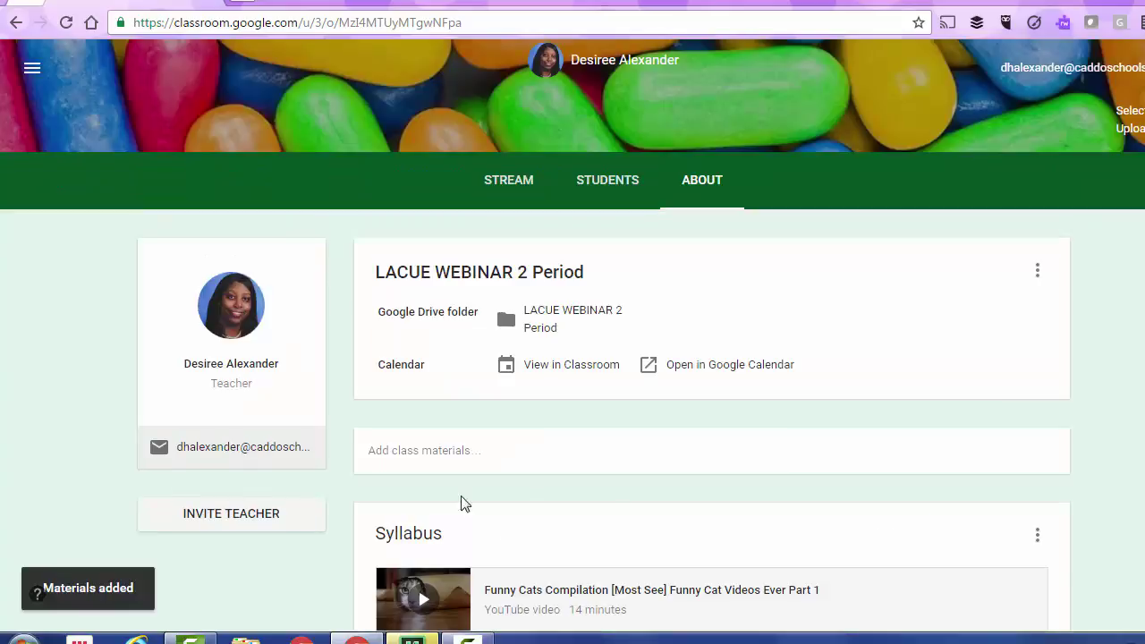
scroll(654, 503, "down", 3)
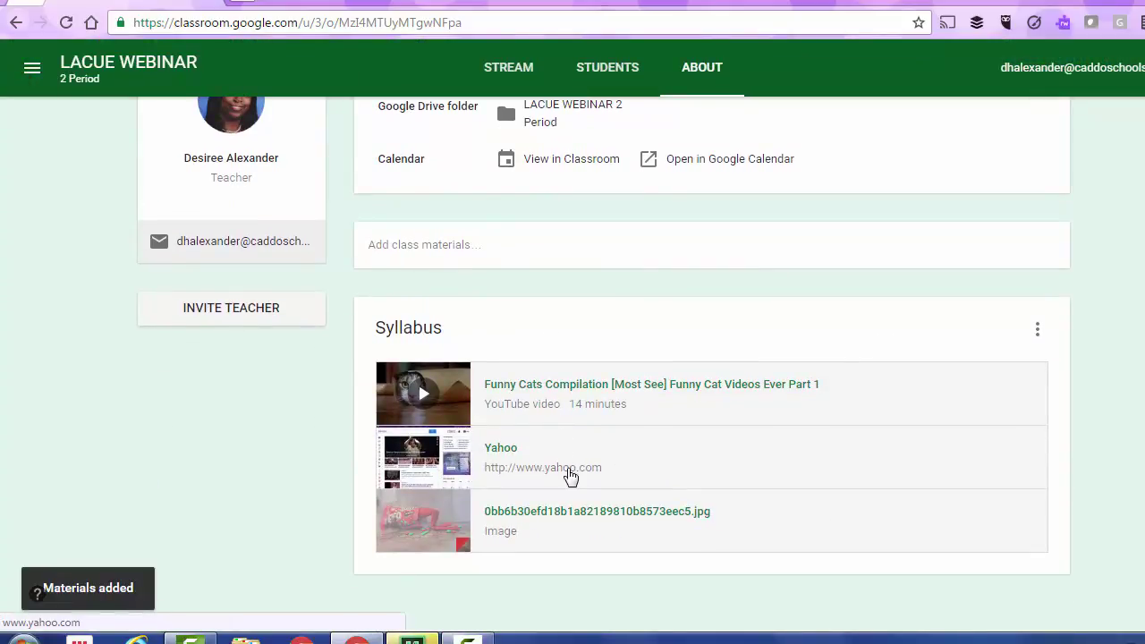
left_click(400, 252)
type("Forms")
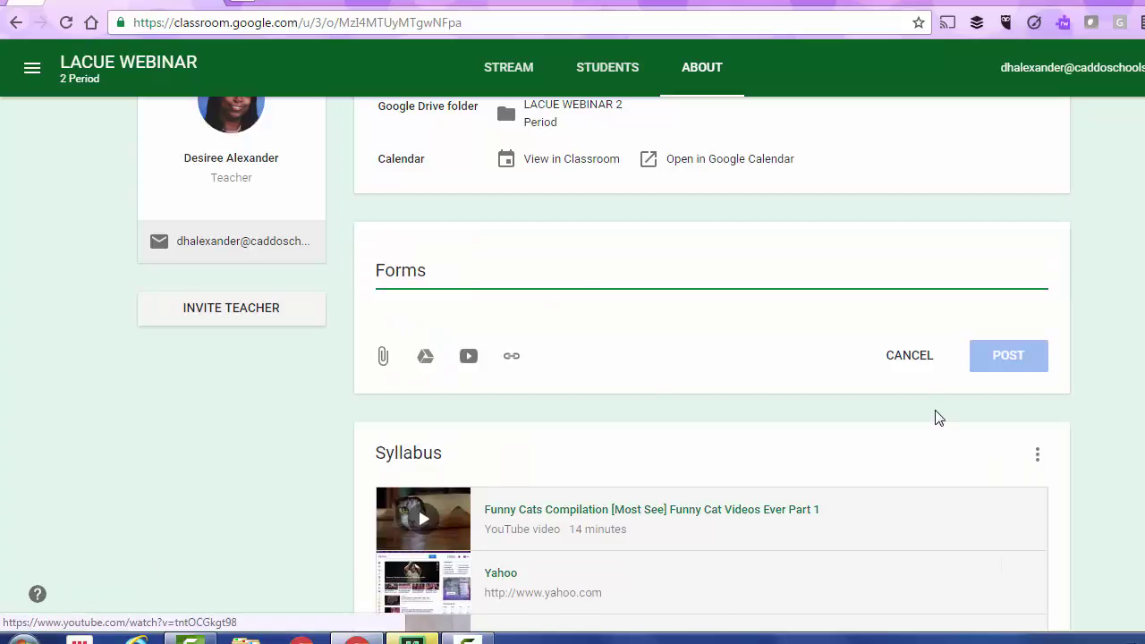
left_click(926, 376)
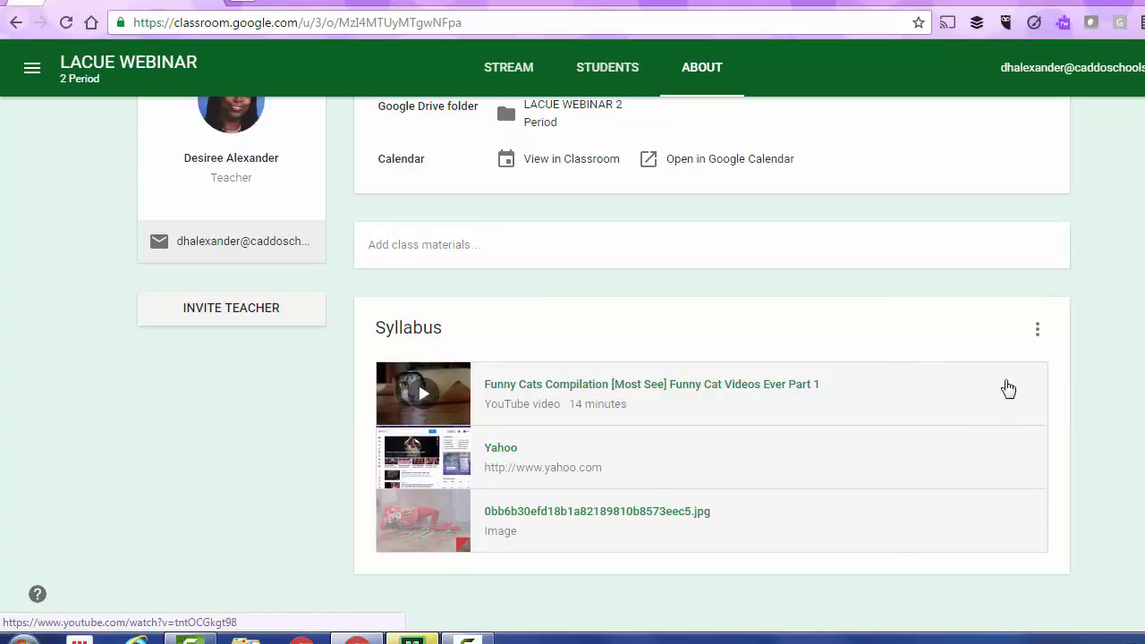
- View the edit and delete options of the posted Syllabus materials, and dismiss them without choosing one
left_click(1041, 333)
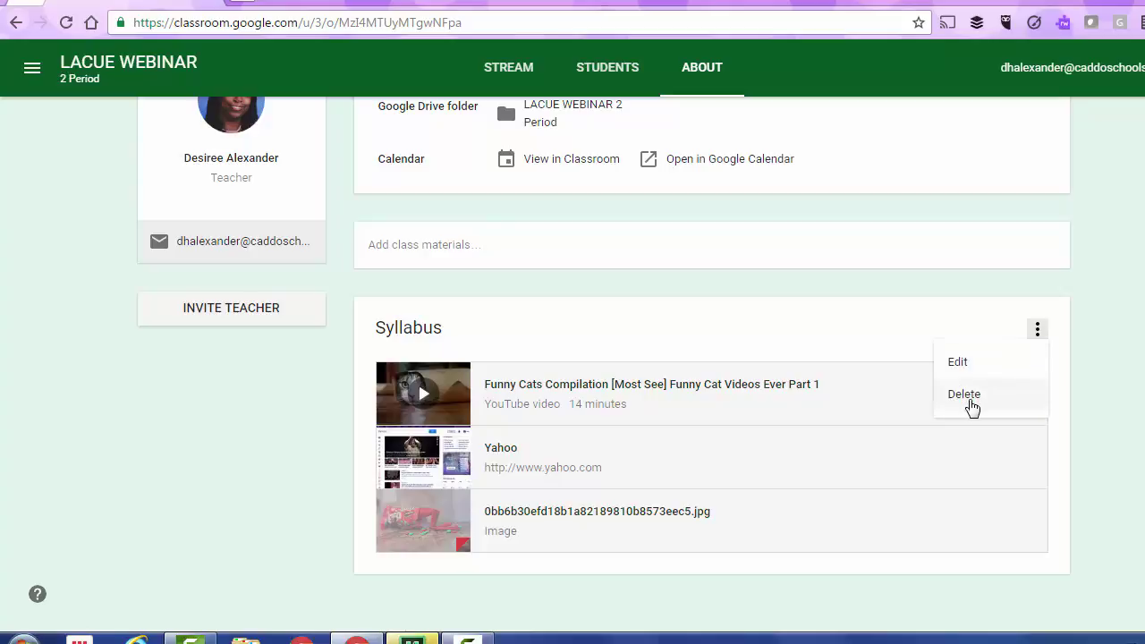
scroll(971, 406, "up", 2)
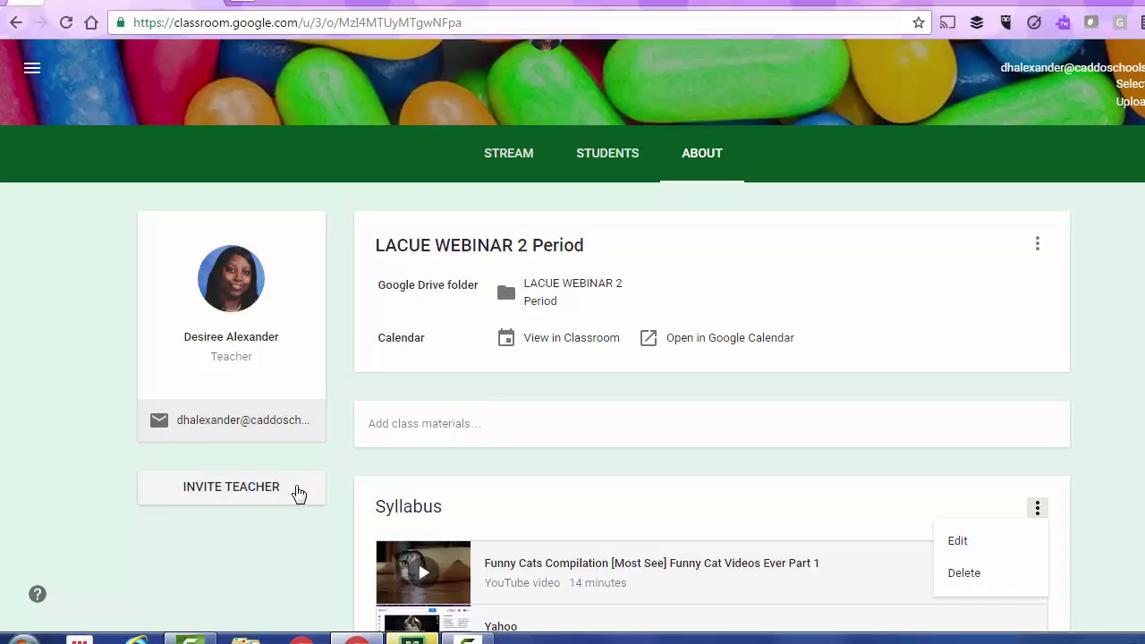
left_click(287, 551)
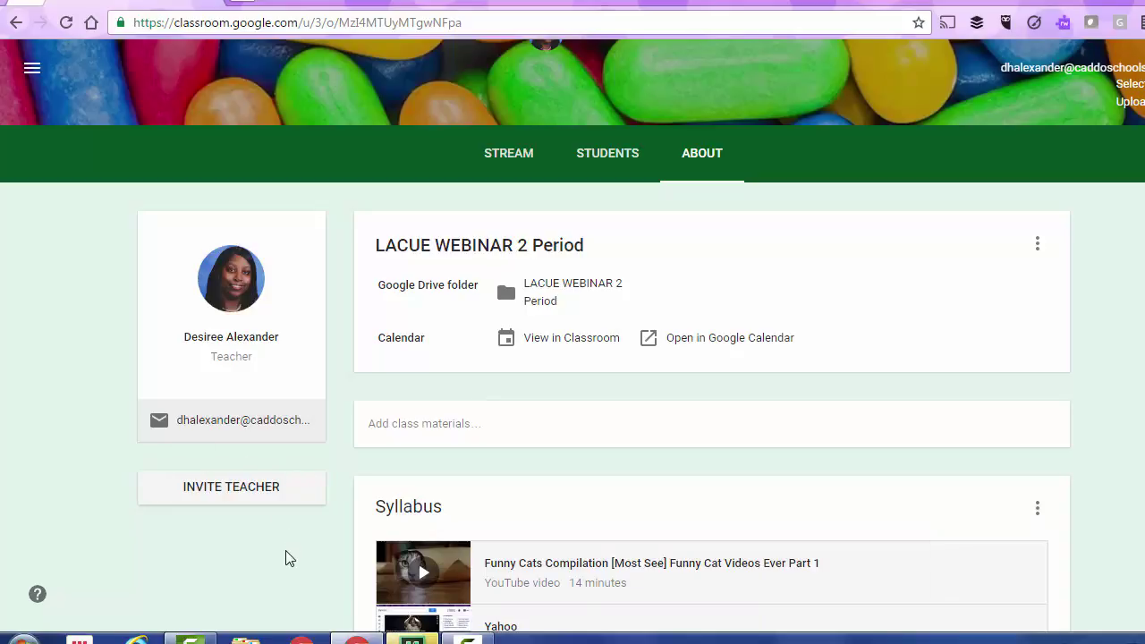
- Look through the contacts, groups and directory sources for inviting a co-teacher, and close the invitation without selecting anyone
left_click(238, 497)
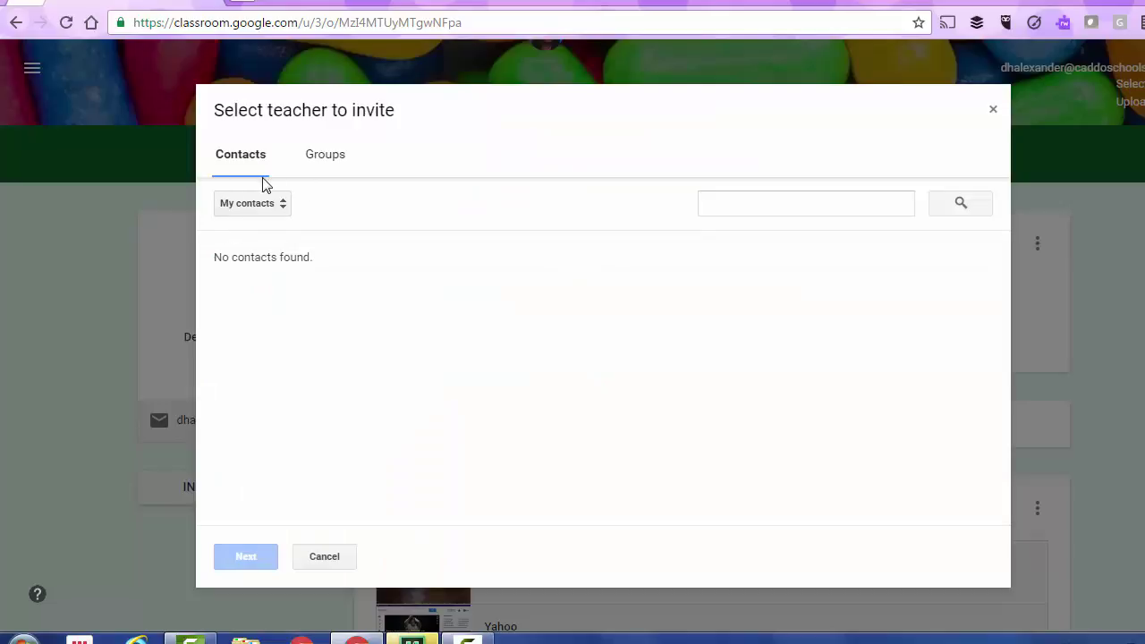
left_click(329, 161)
left_click(245, 155)
left_click(282, 206)
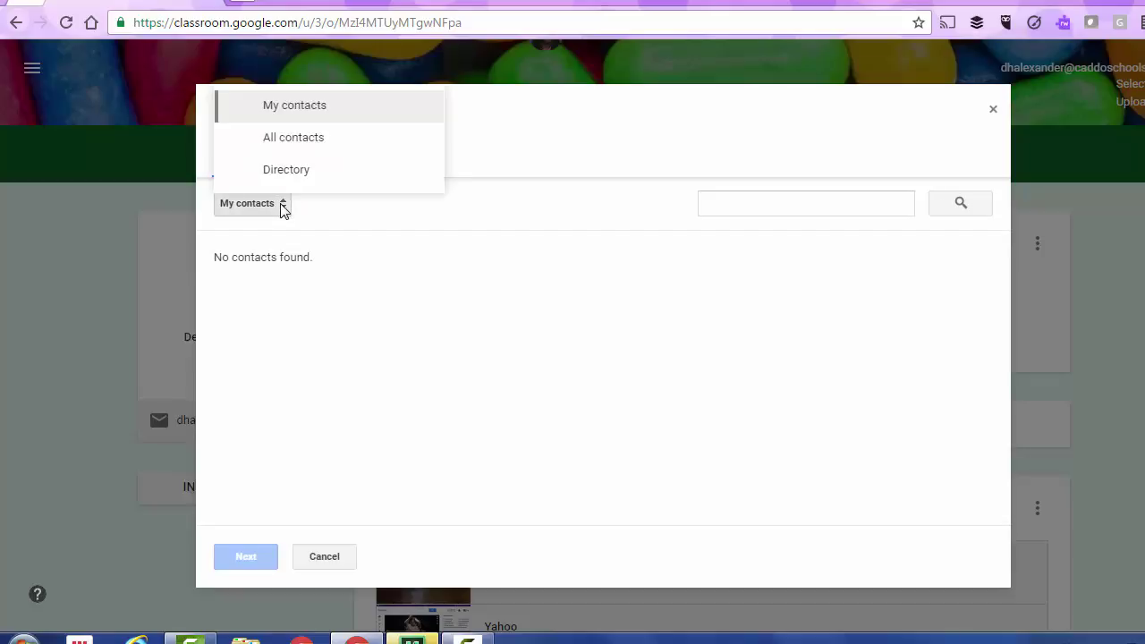
left_click(284, 175)
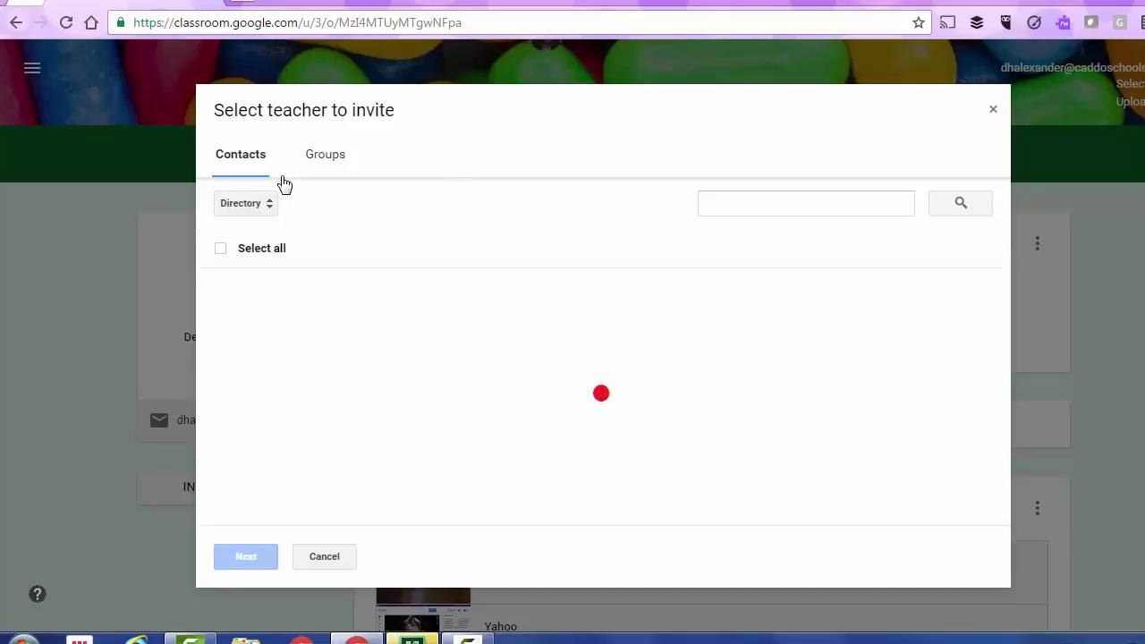
left_click(992, 111)
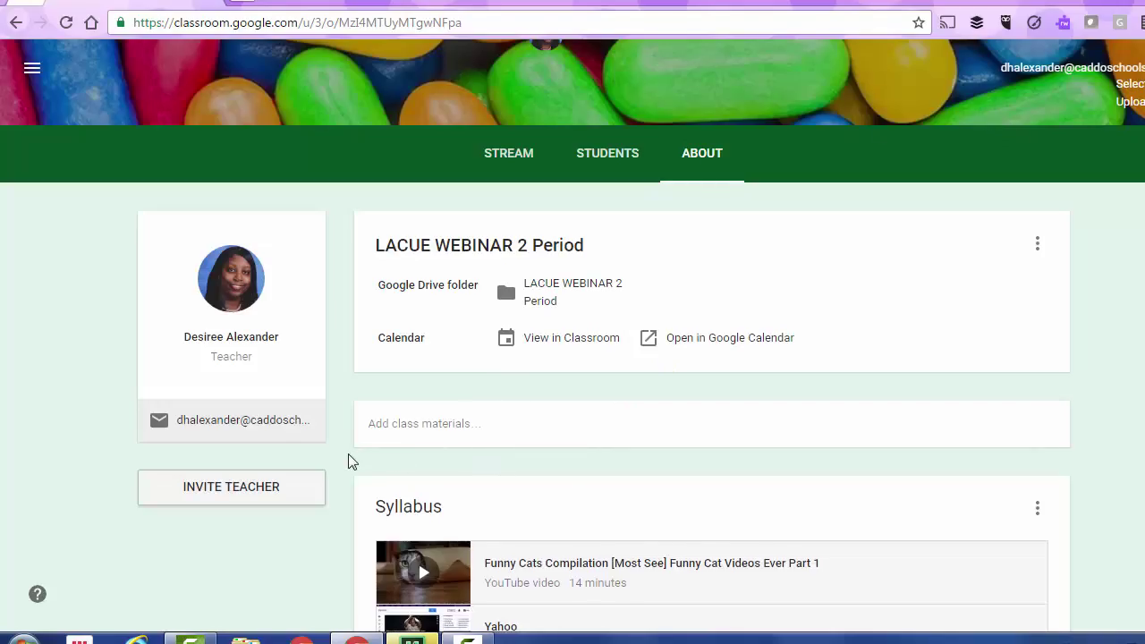
- Review the About page of the LACUE WEBINAR class and open its Students page
scroll(348, 462, "down", 1)
scroll(299, 456, "up", 1)
scroll(251, 493, "down", 2)
scroll(248, 493, "up", 4)
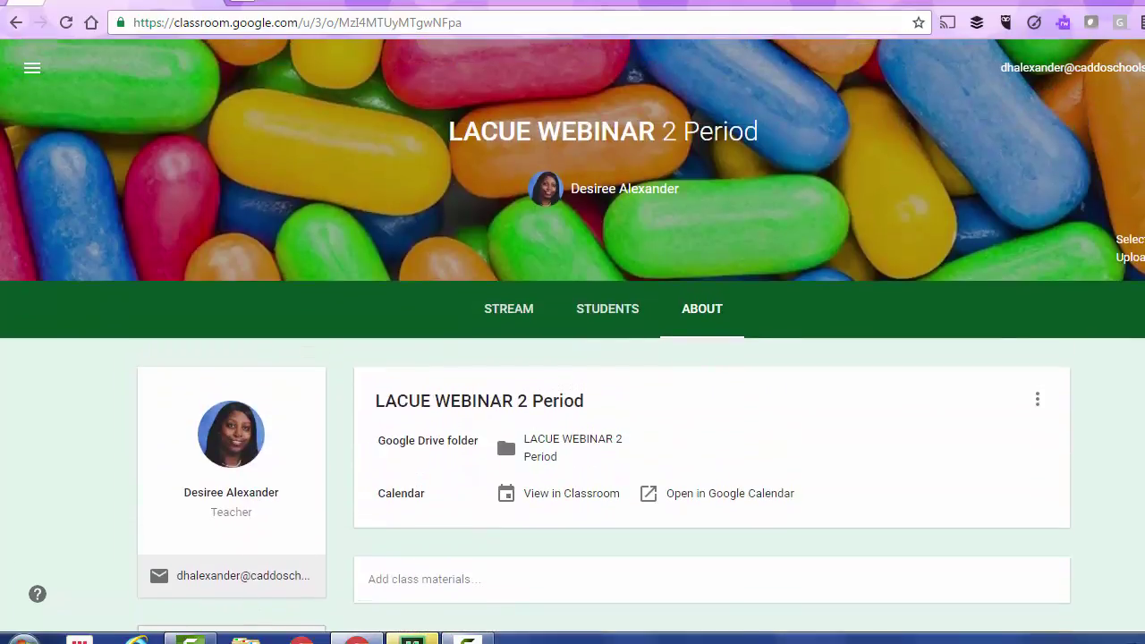
scroll(718, 548, "down", 1)
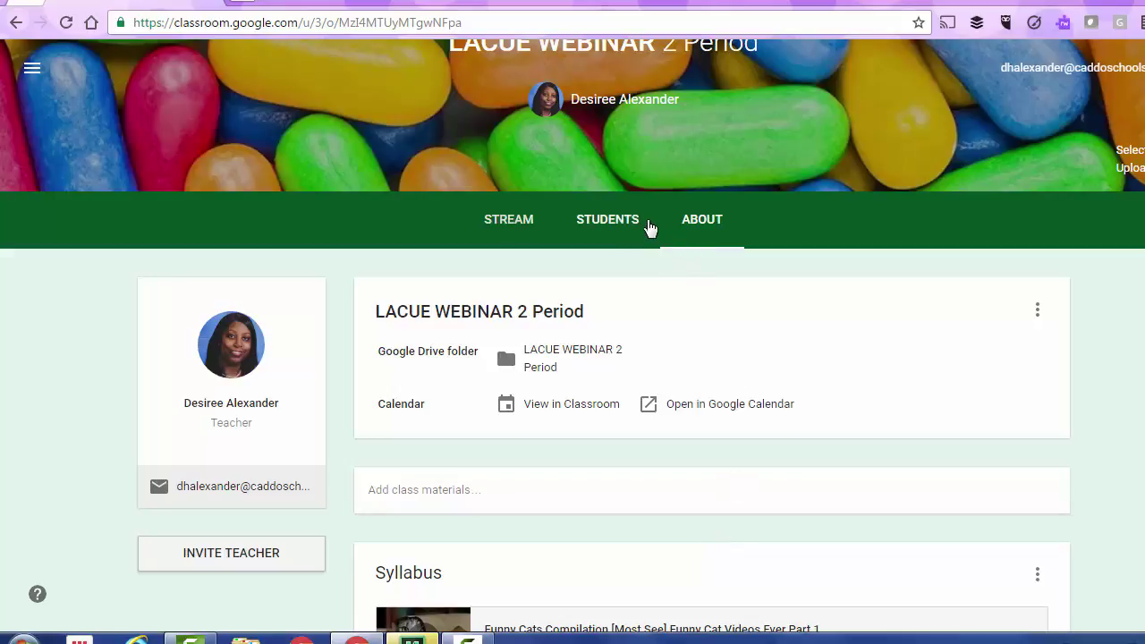
left_click(612, 220)
scroll(894, 517, "down", 2)
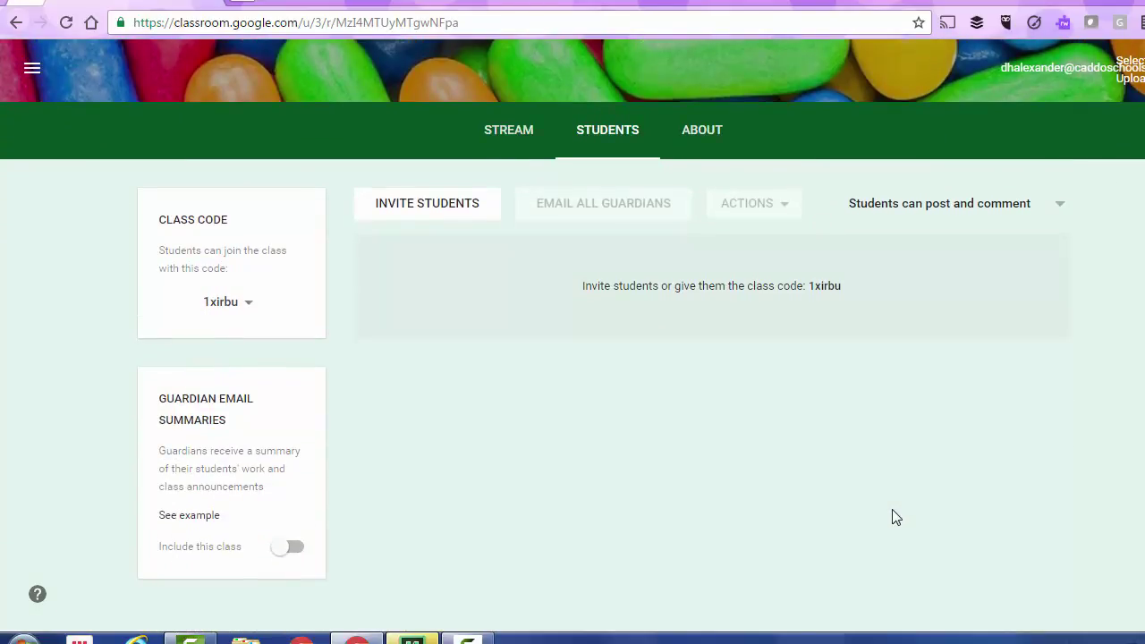
- Go back to the class list and open the Students page of the Sample 6th Period class
left_click(32, 68)
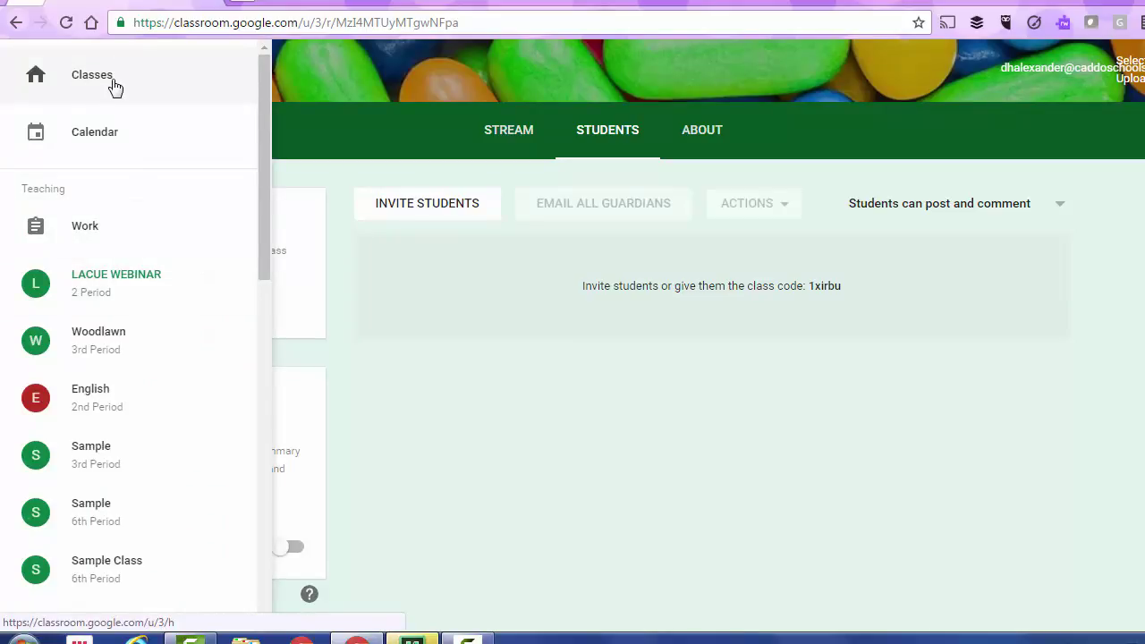
left_click(168, 101)
scroll(572, 339, "down", 1)
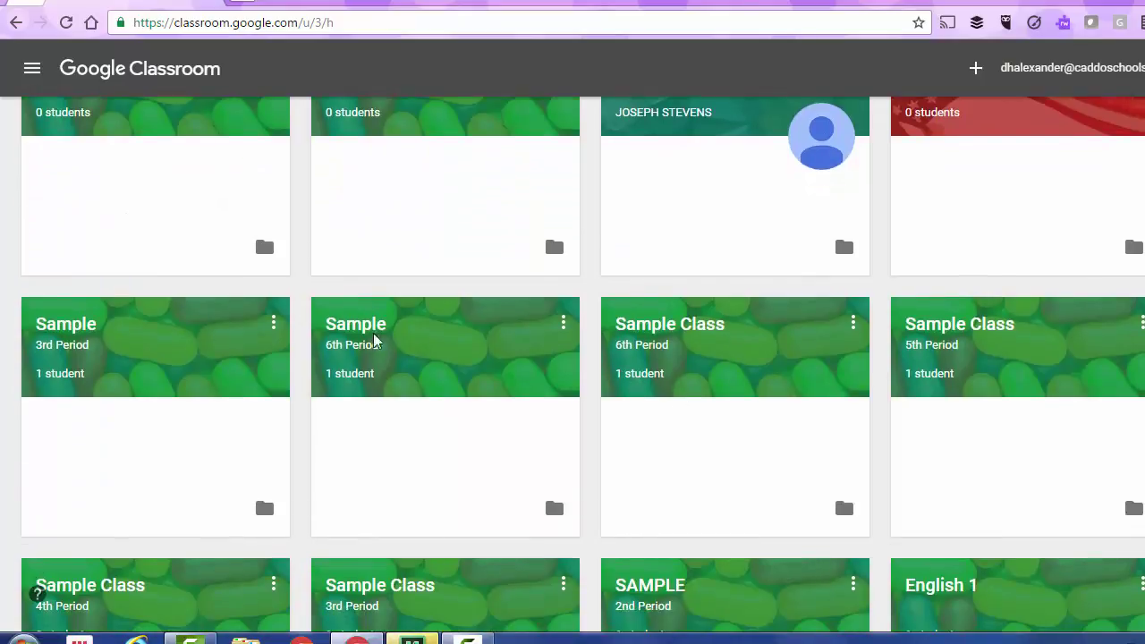
left_click(345, 328)
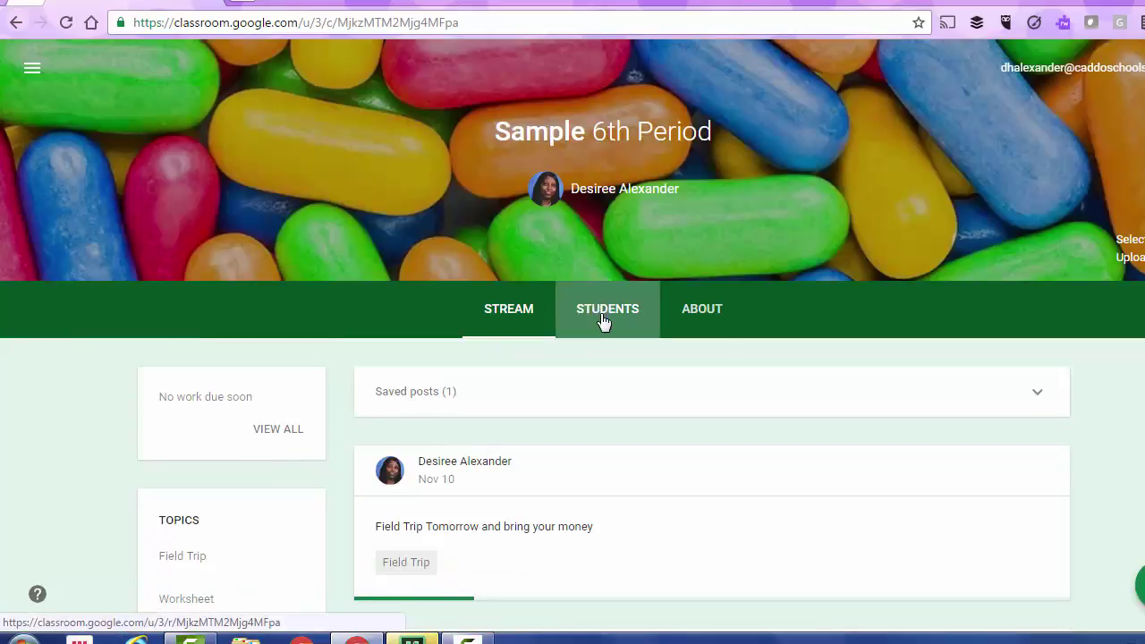
left_click(605, 312)
scroll(821, 533, "down", 1)
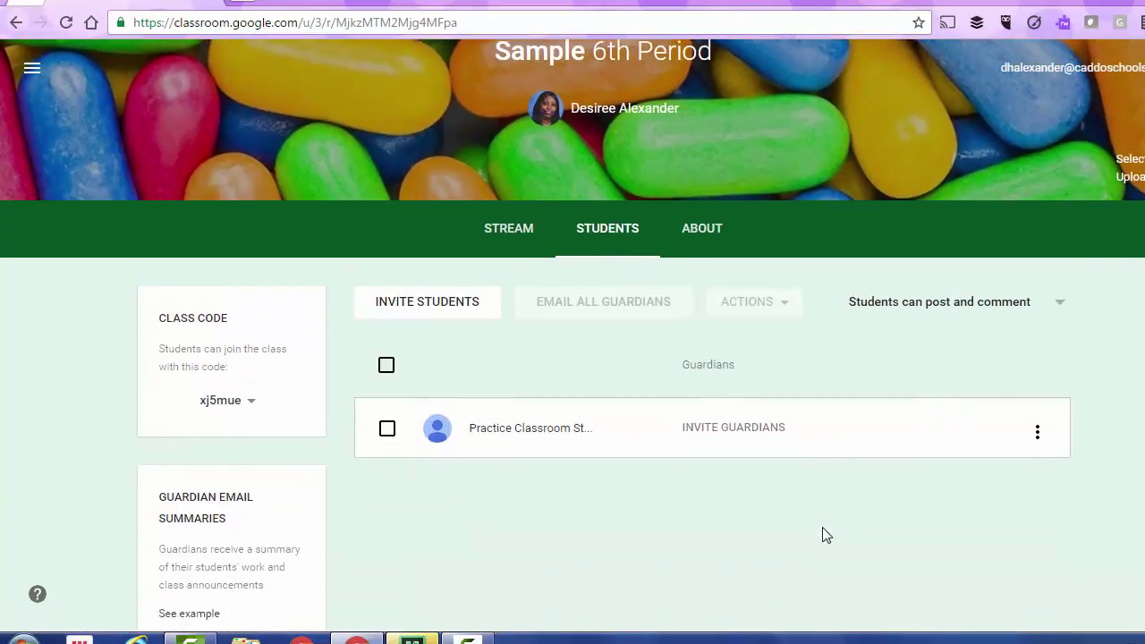
scroll(824, 534, "down", 1)
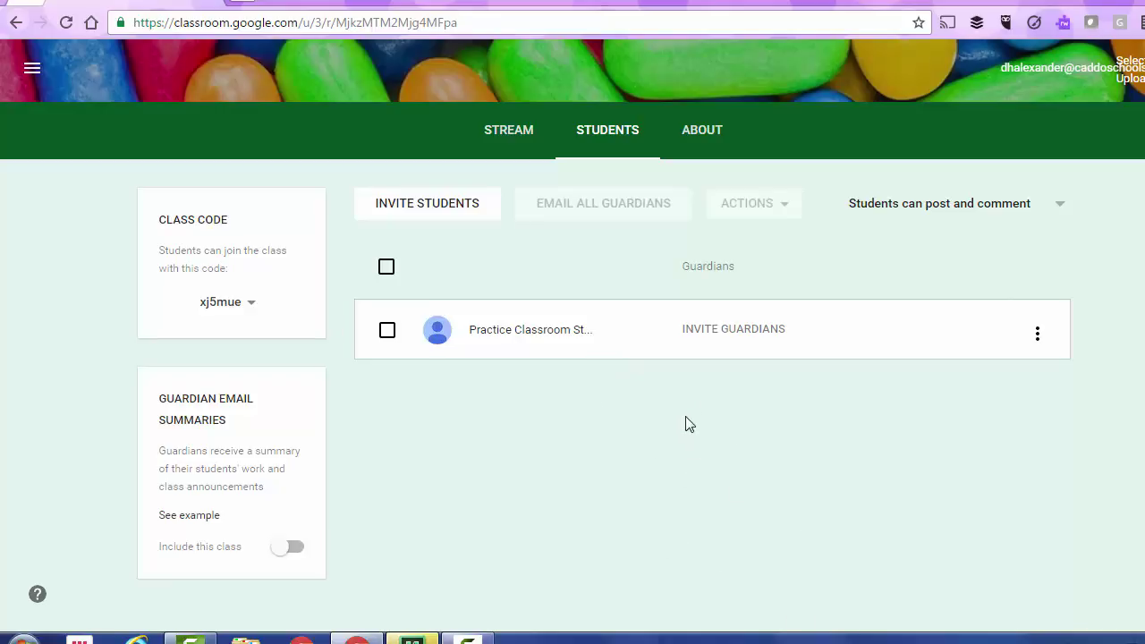
- Reset the class code of the Sample 6th Period class
left_click(251, 309)
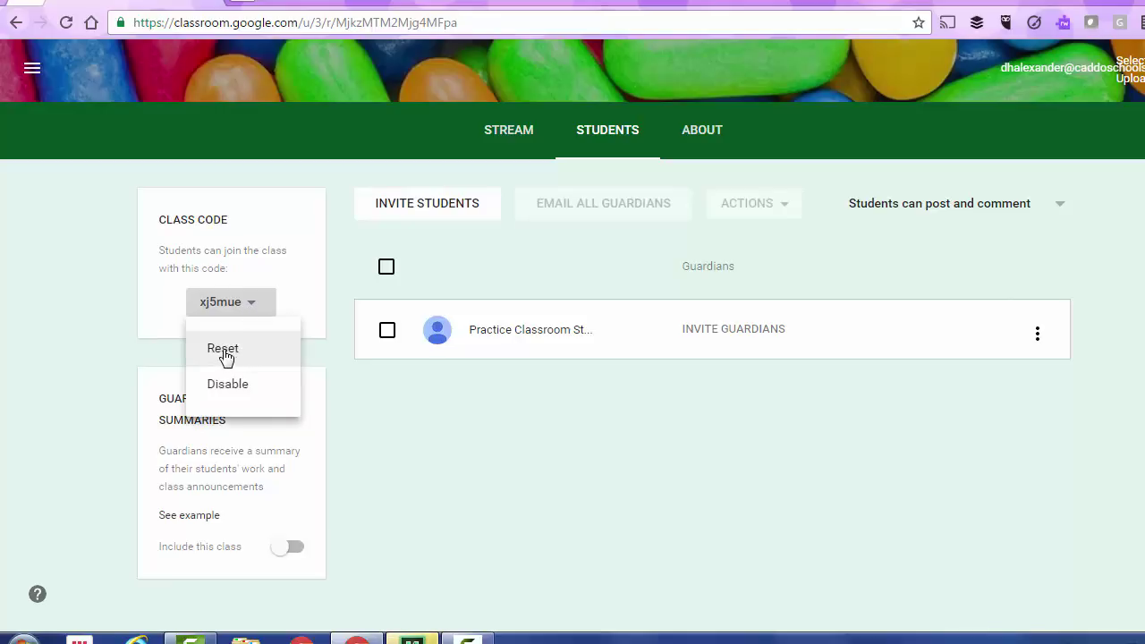
key("Return")
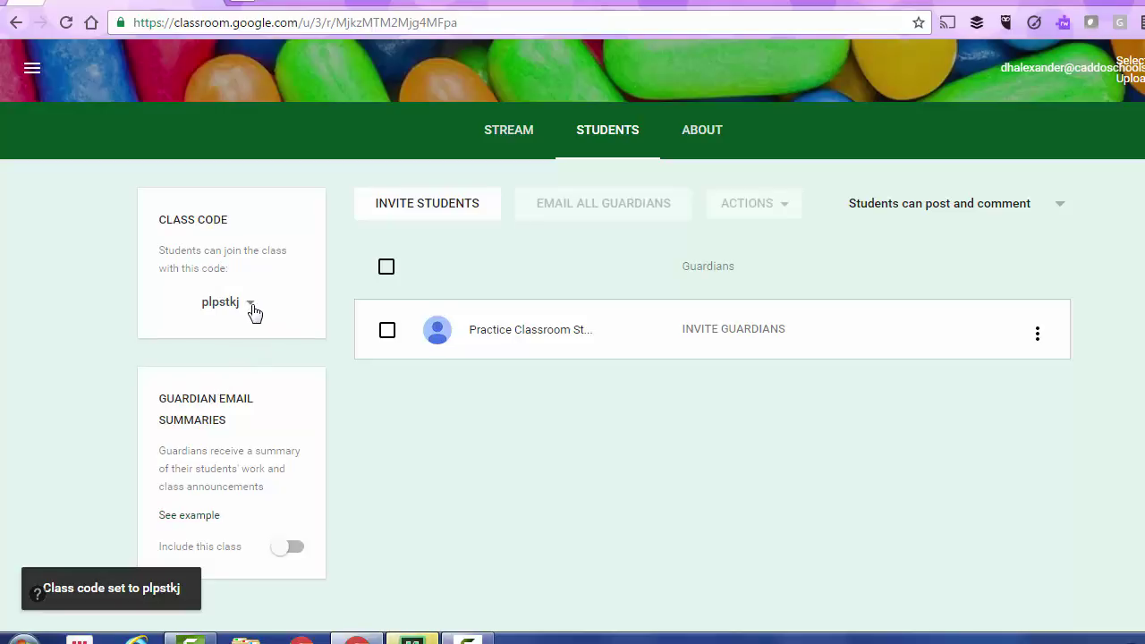
- Disable the class code of the Sample 6th Period class and enable it again
left_click(255, 308)
left_click(223, 397)
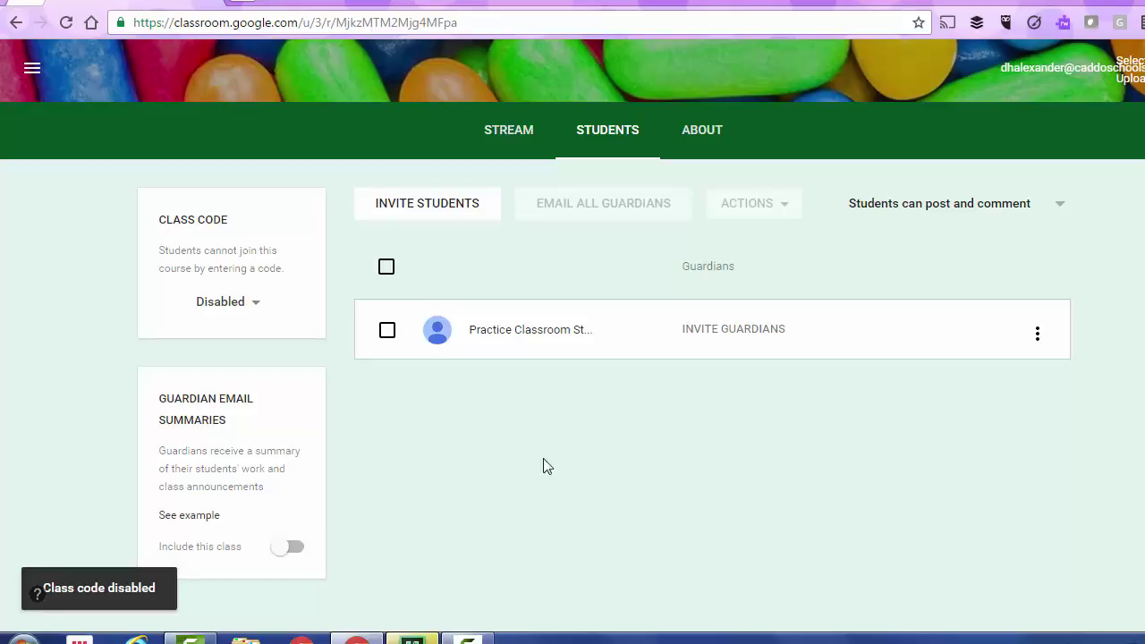
left_click(257, 311)
left_click(237, 355)
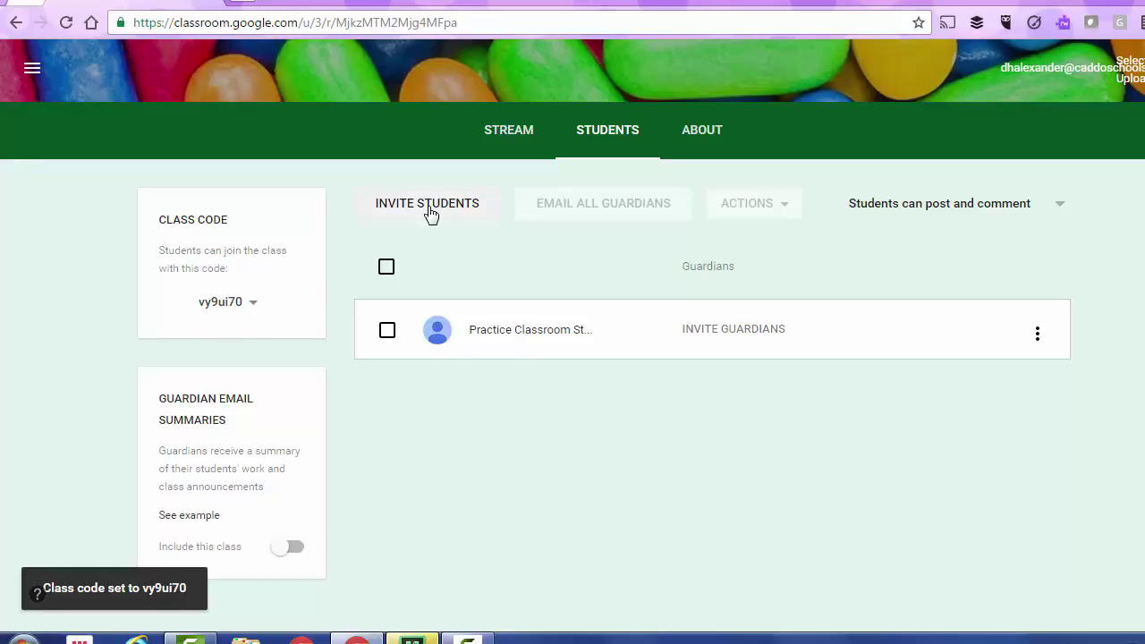
- Look at the student account's class list in the other browser tab and return to the teacher's class
left_click(34, 4)
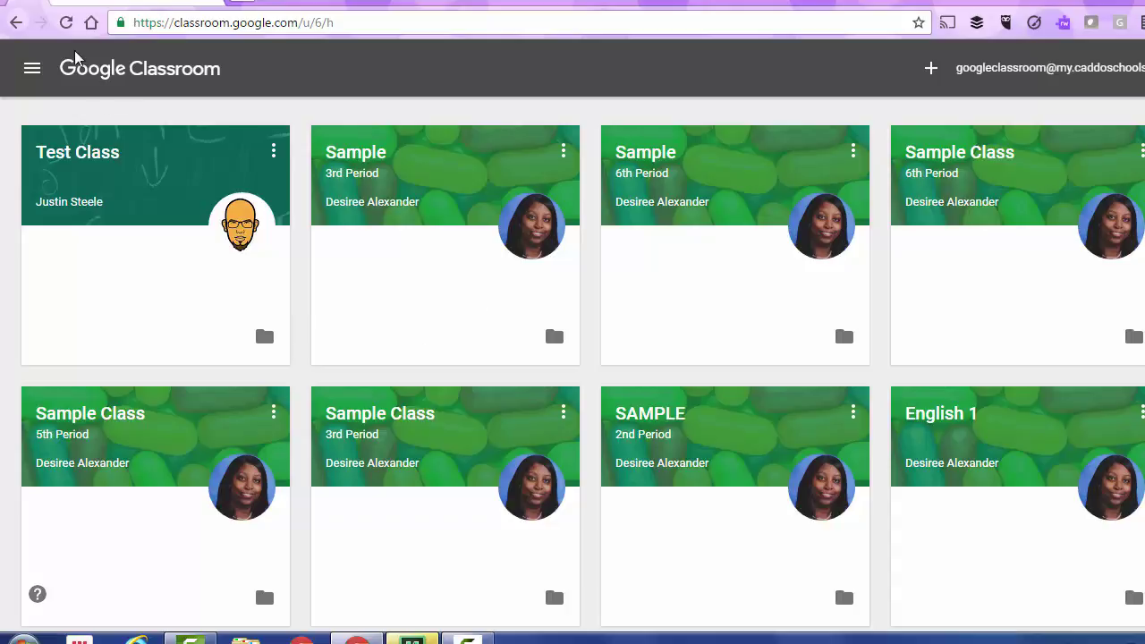
left_click(93, 4)
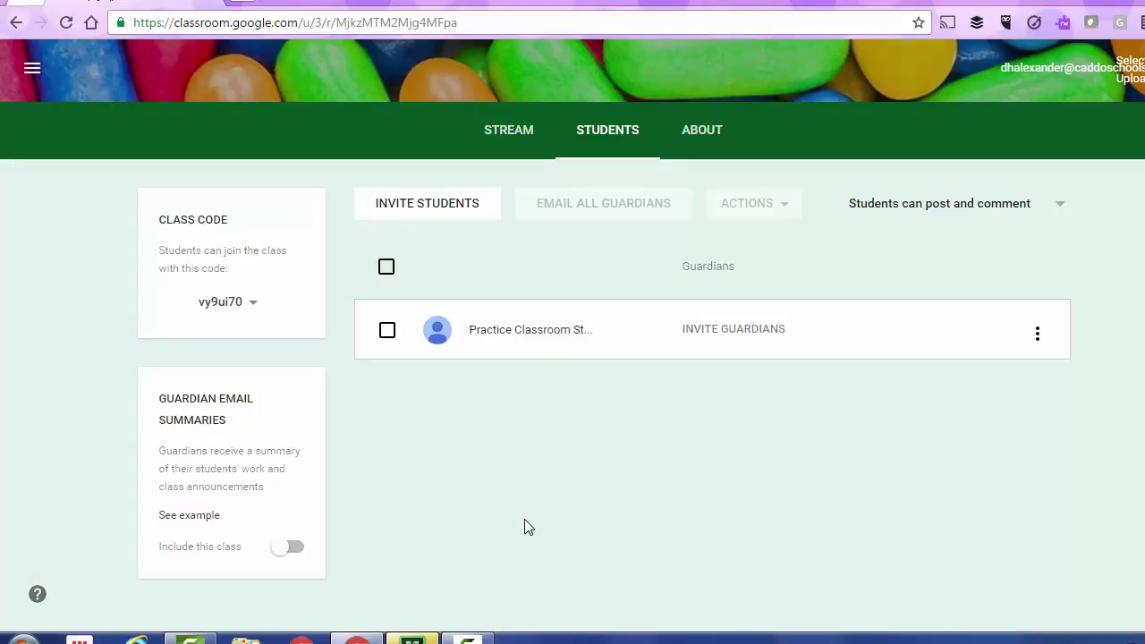
- View the contact sources and search field for inviting students, and close the invitation without selecting anyone
left_click(450, 207)
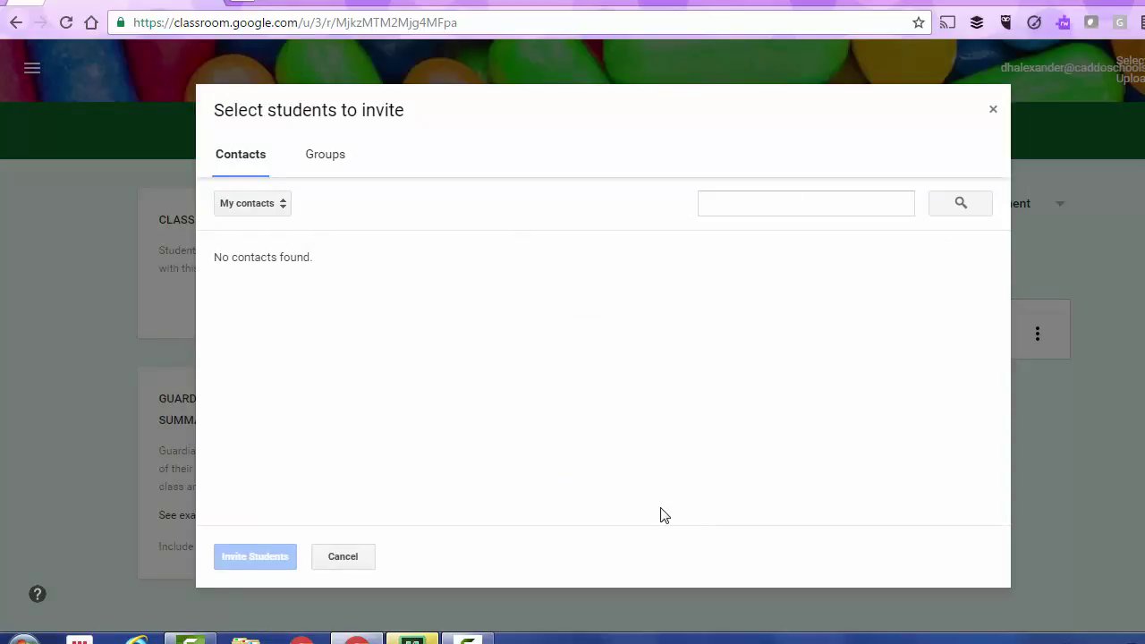
left_click(234, 211)
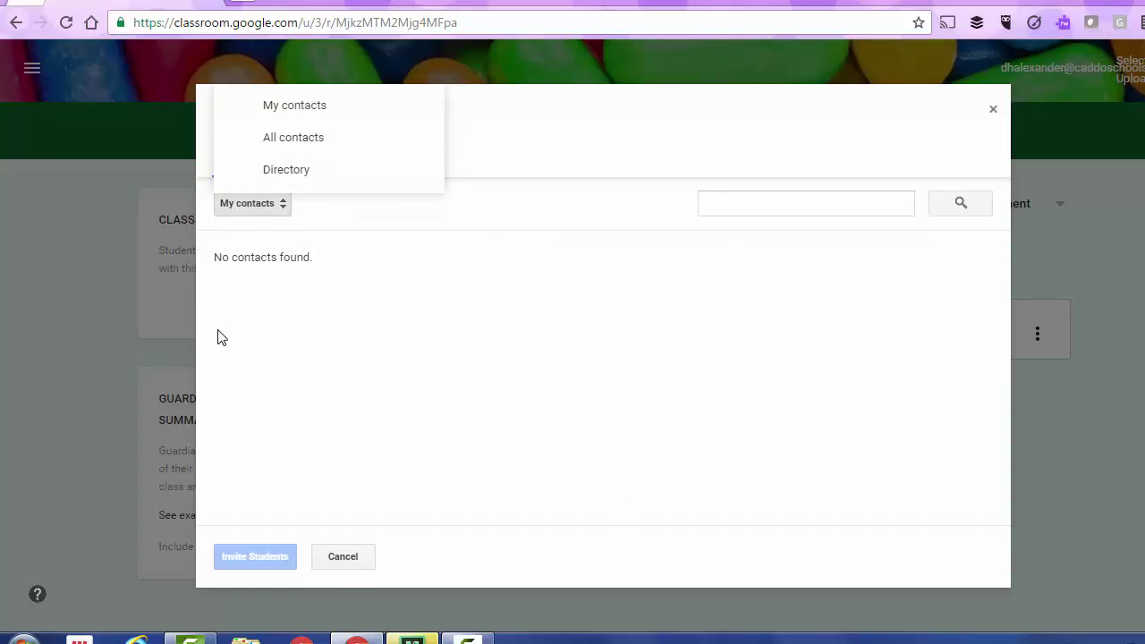
left_click(819, 205)
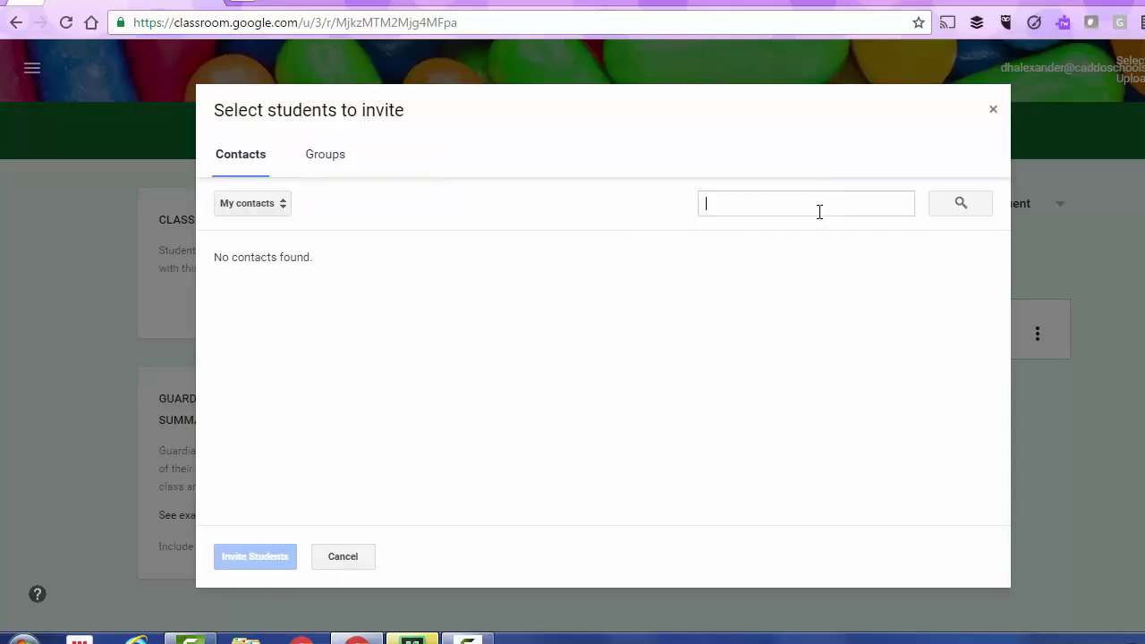
left_click(993, 110)
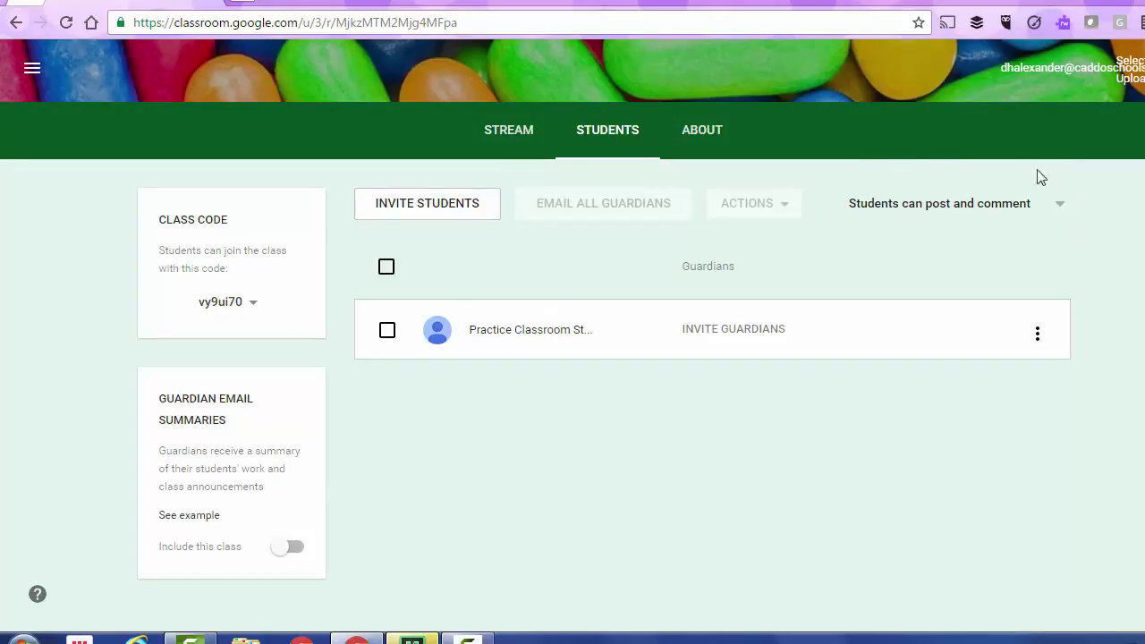
- Examine the class's student posting and commenting permission options, and dismiss them without choosing one
left_click(921, 217)
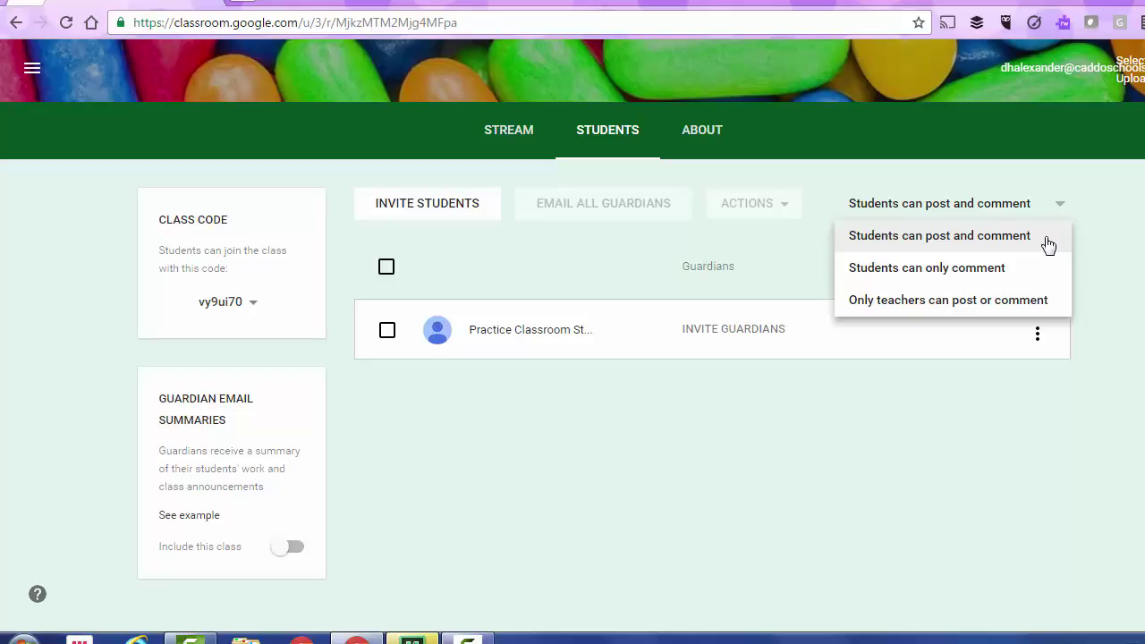
left_click(950, 425)
left_click(941, 205)
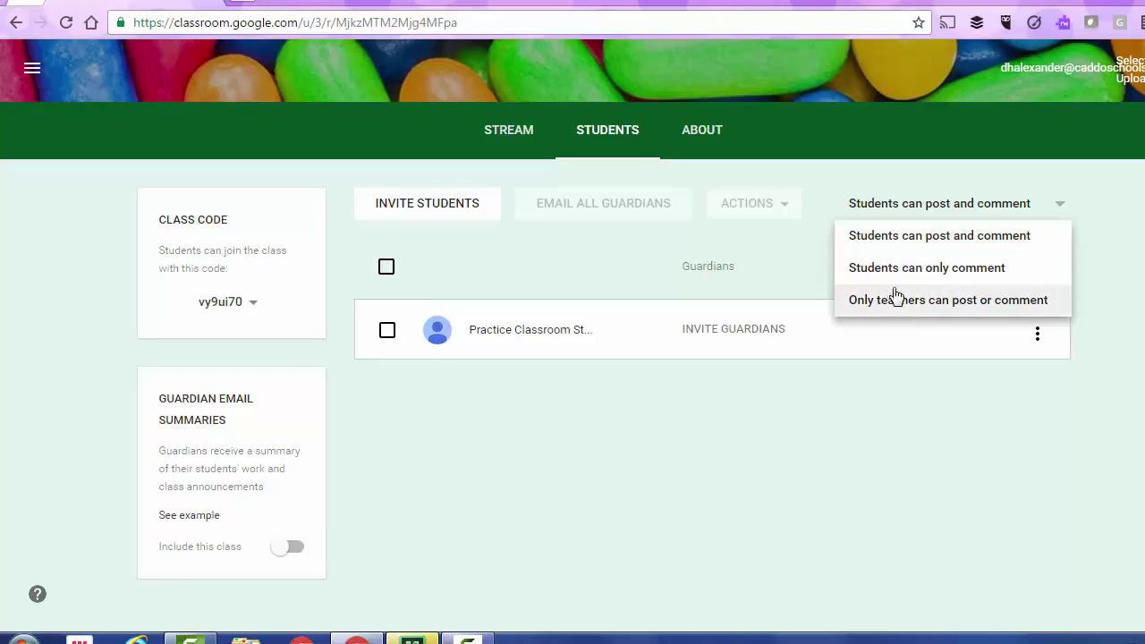
left_click(803, 280)
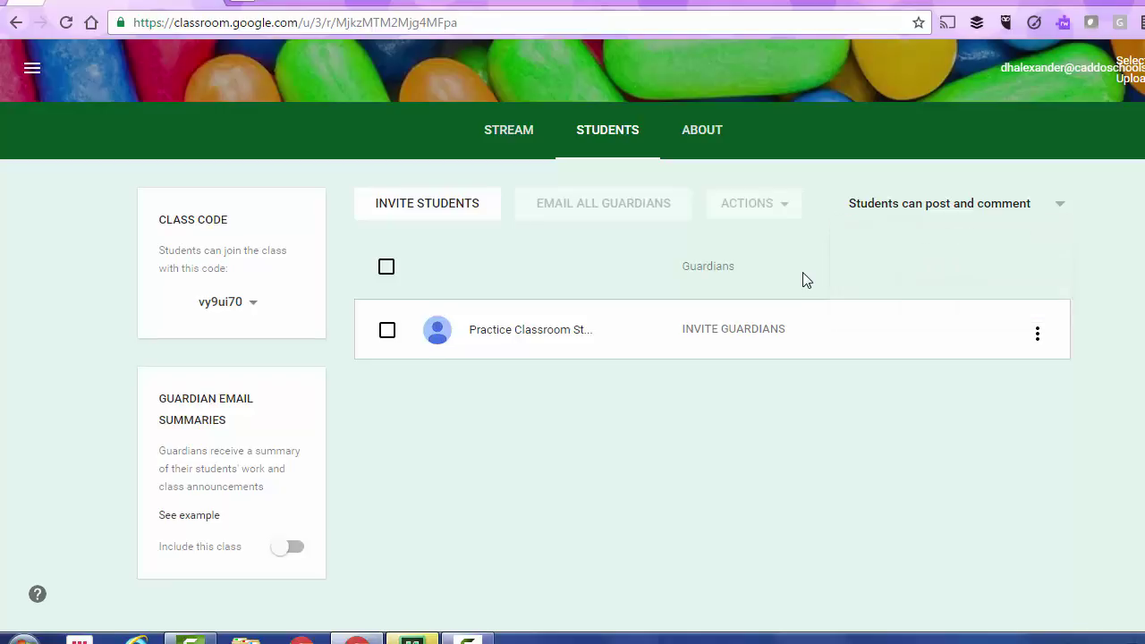
left_click(942, 218)
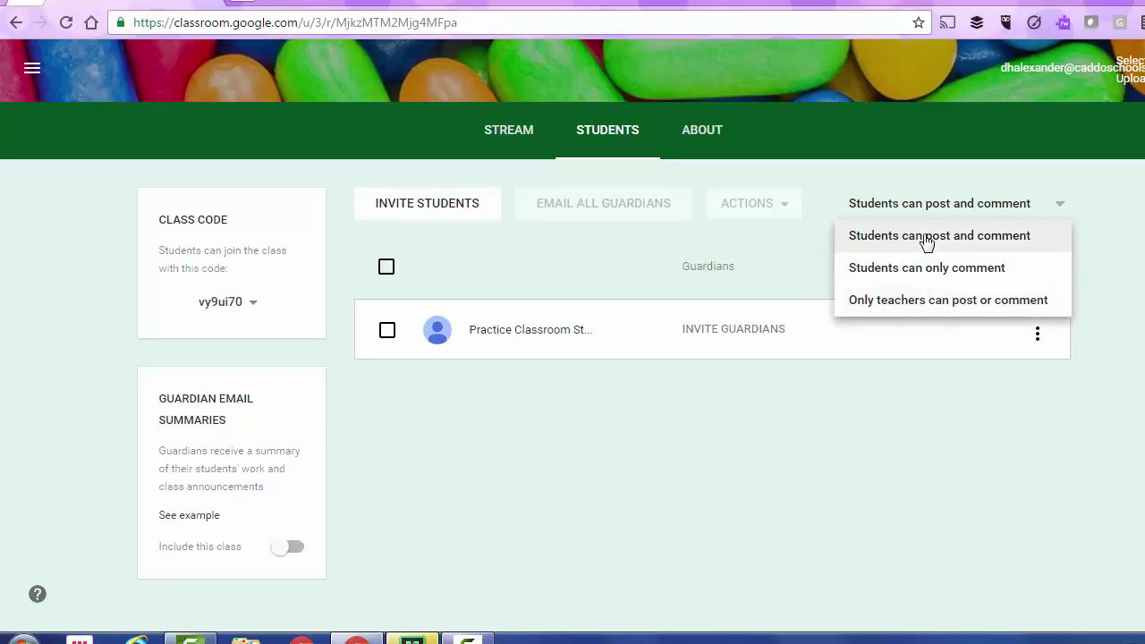
left_click(789, 265)
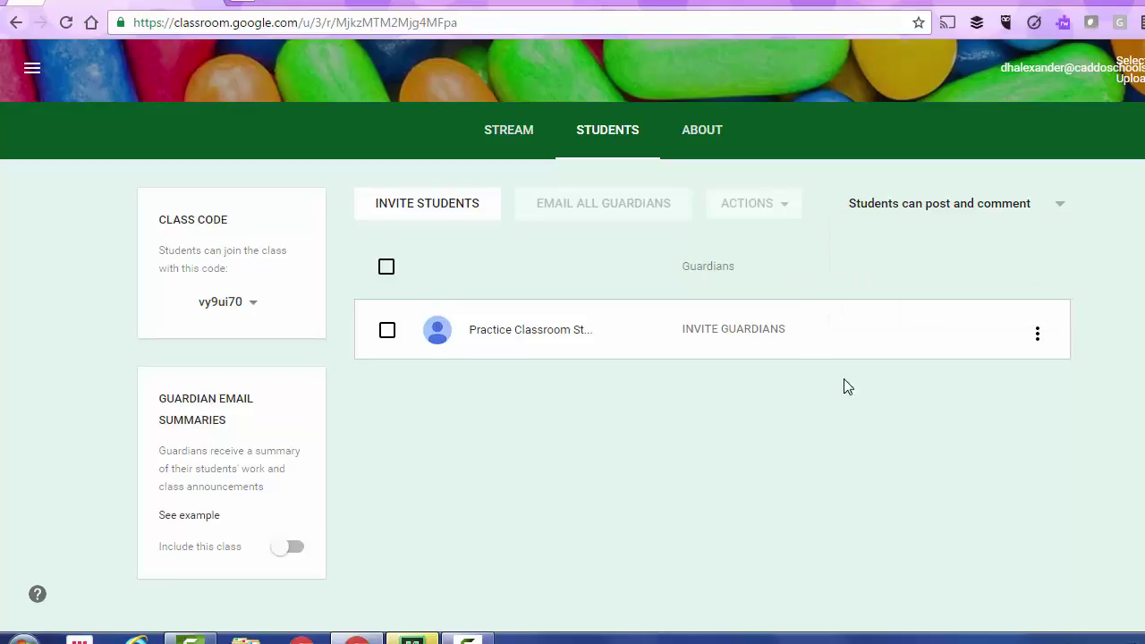
- Select the practice student in the roster and view the Remove, Email and Mute actions
left_click(386, 333)
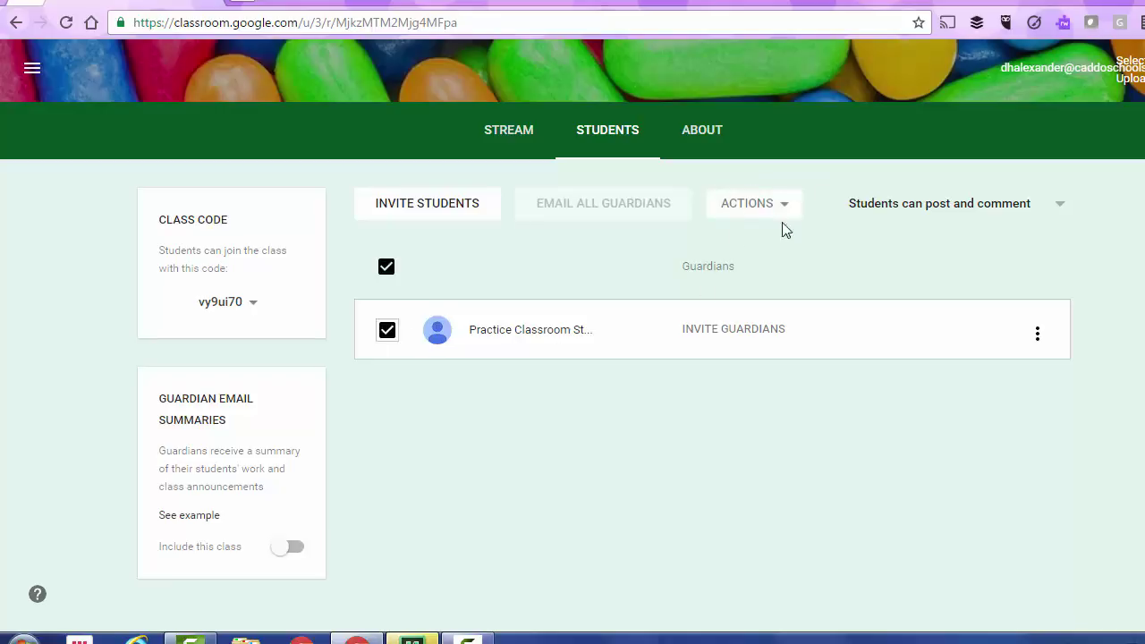
left_click(386, 331)
left_click(386, 332)
left_click(756, 210)
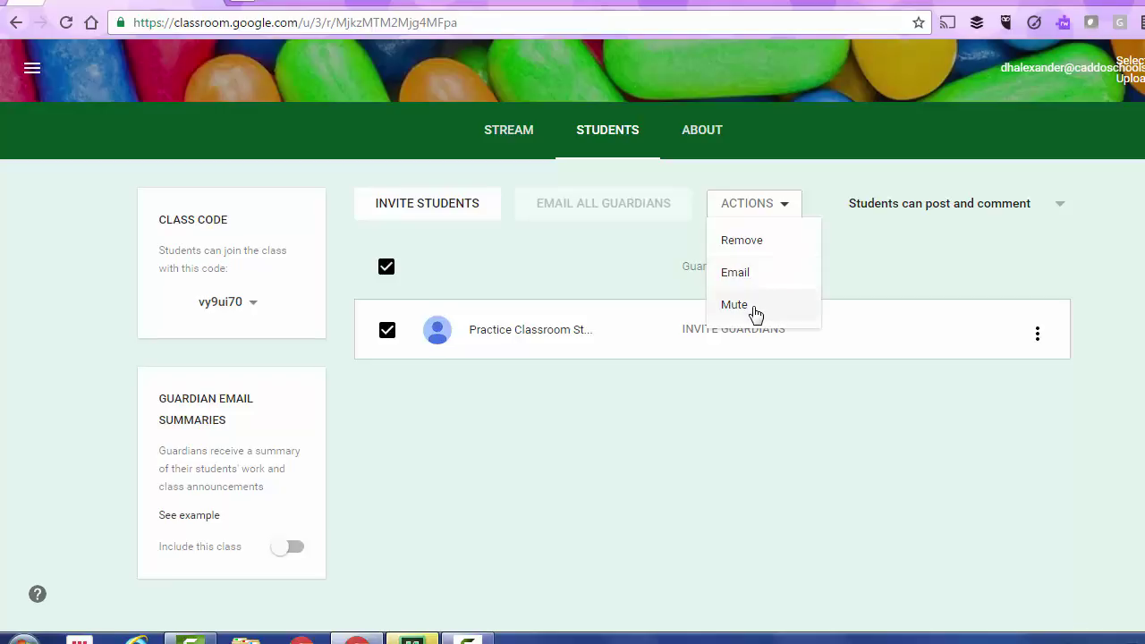
- Choose "Students can post and comment" as the class's posting permission
left_click(977, 205)
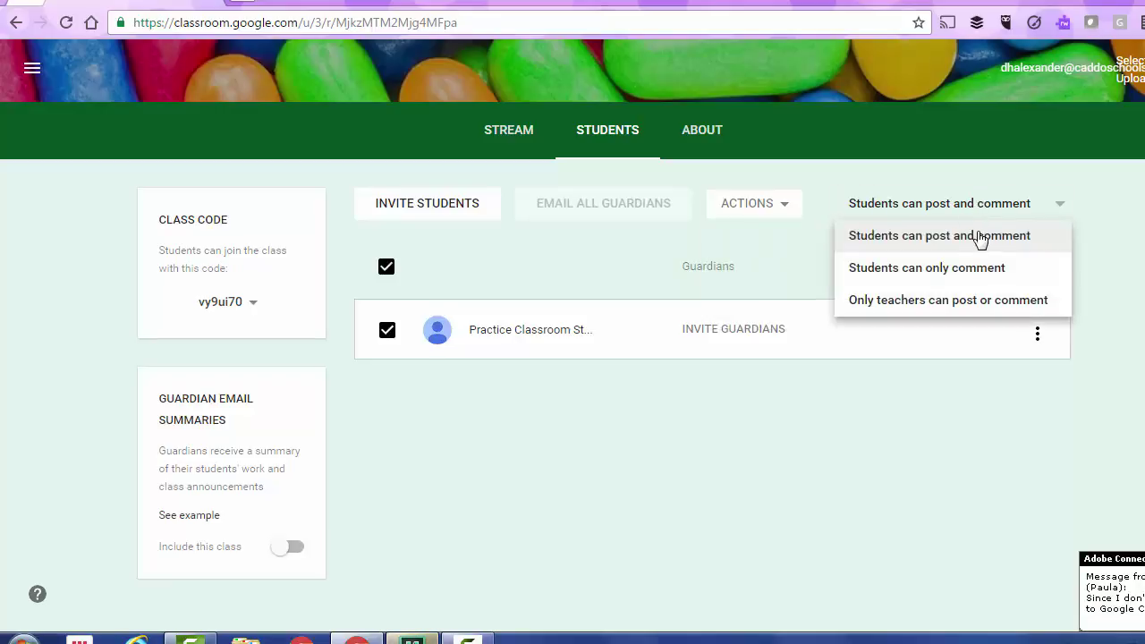
left_click(980, 241)
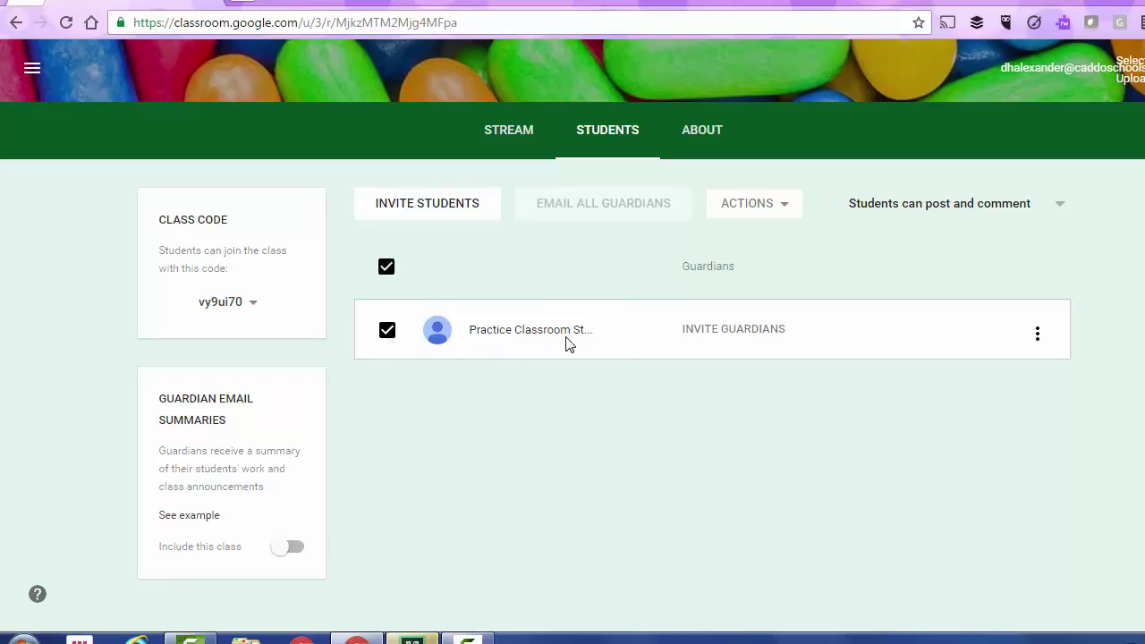
- Read what muting the selected practice student does, and cancel the mute while keeping the student selected
left_click(780, 207)
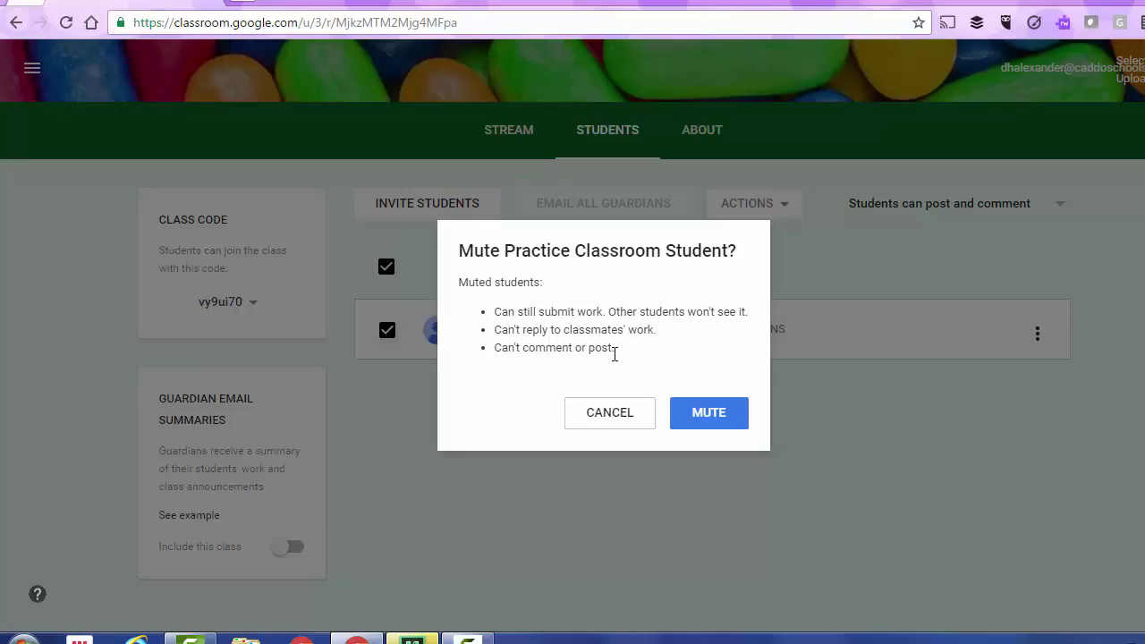
left_click(614, 413)
left_click(390, 334)
left_click(387, 332)
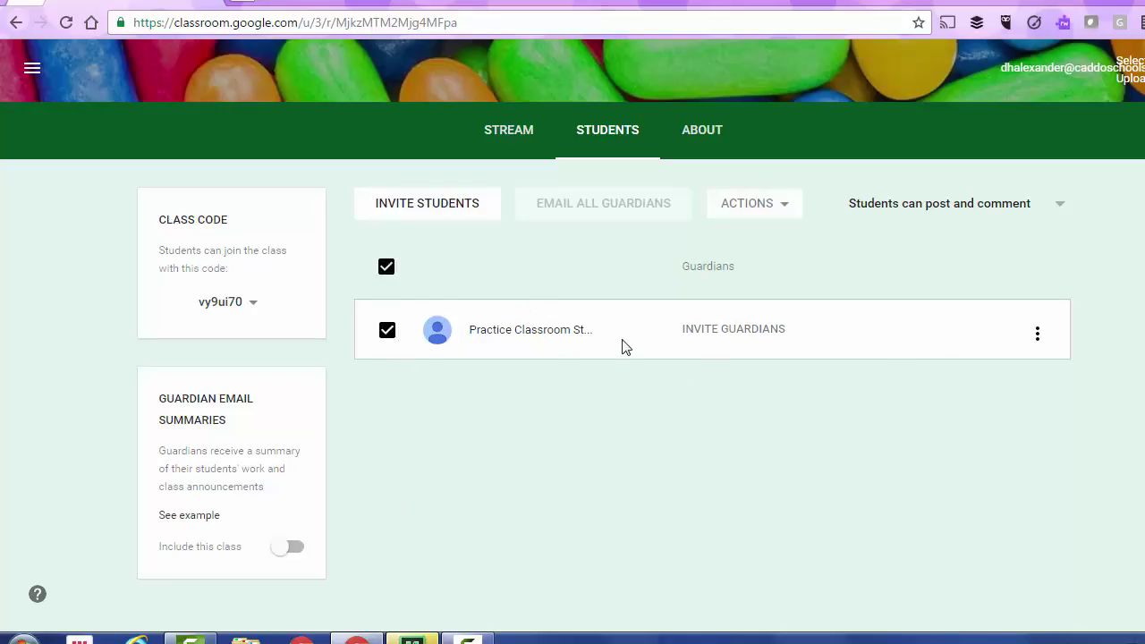
- View the practice student's individual email option, dismiss it, and clear the student's selection
left_click(1037, 336)
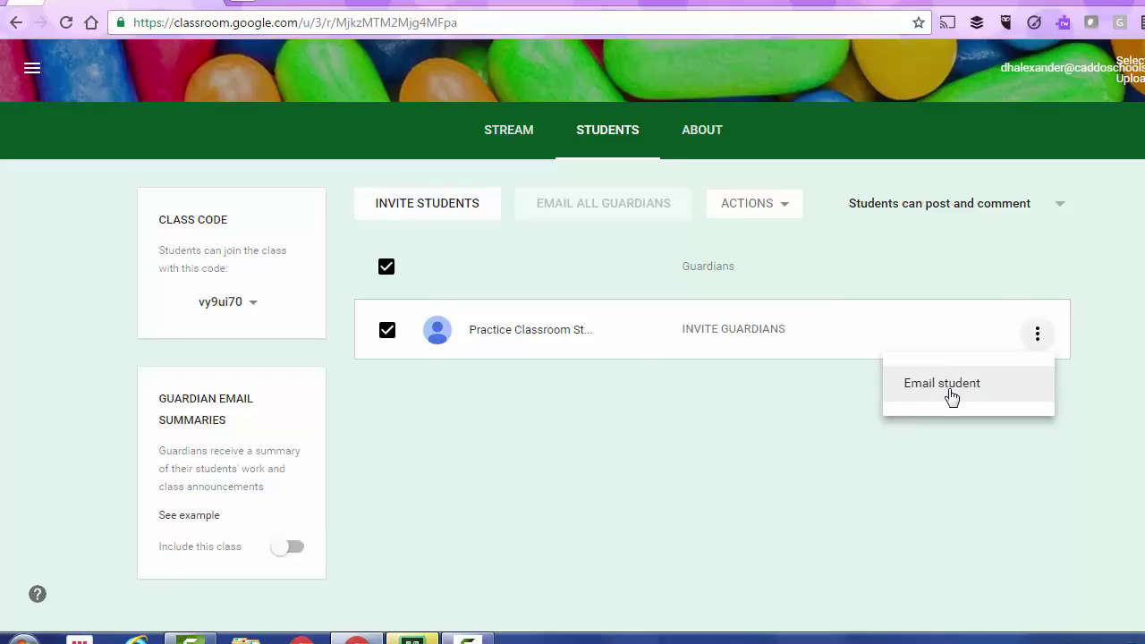
left_click(685, 419)
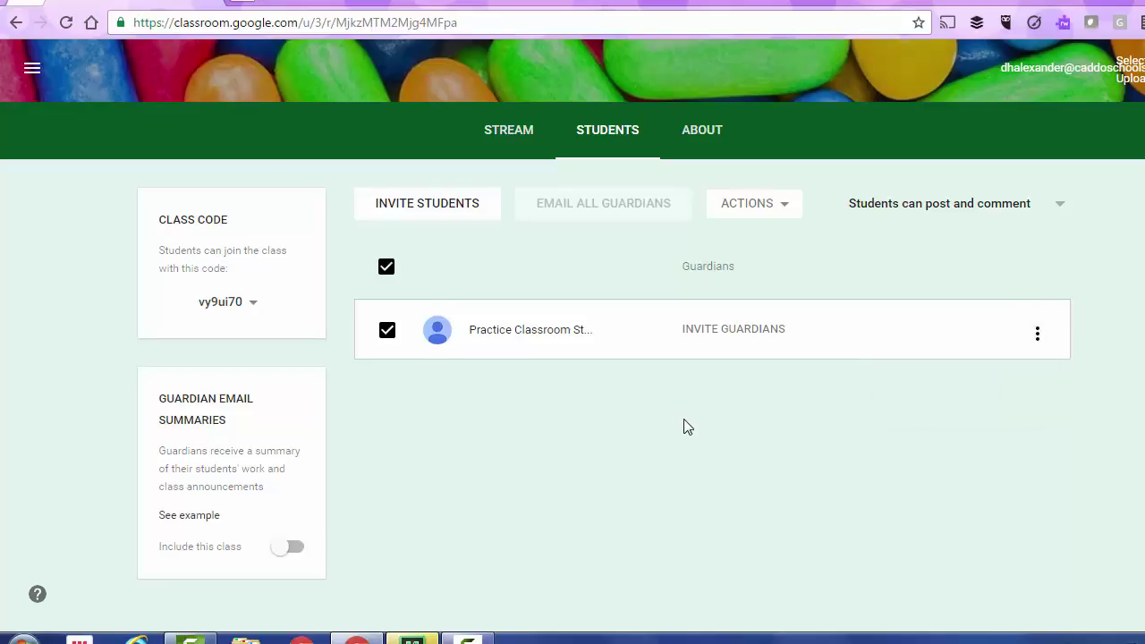
left_click(387, 331)
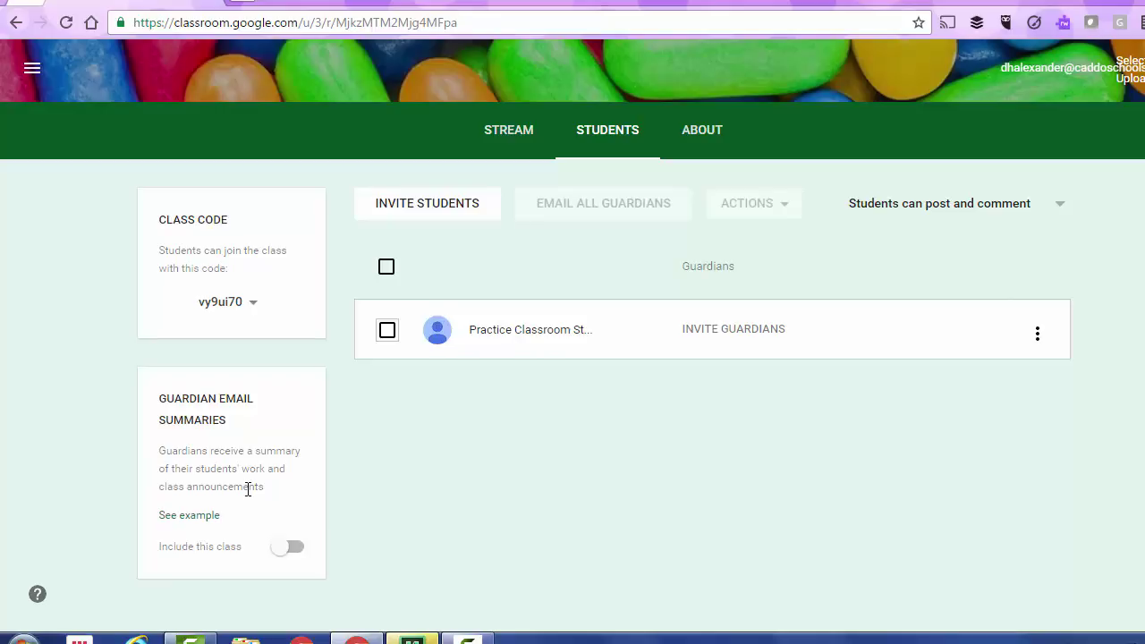
- Add only the Sample 6th Period class to the guardian email summaries, without including all taught classes
left_click(300, 556)
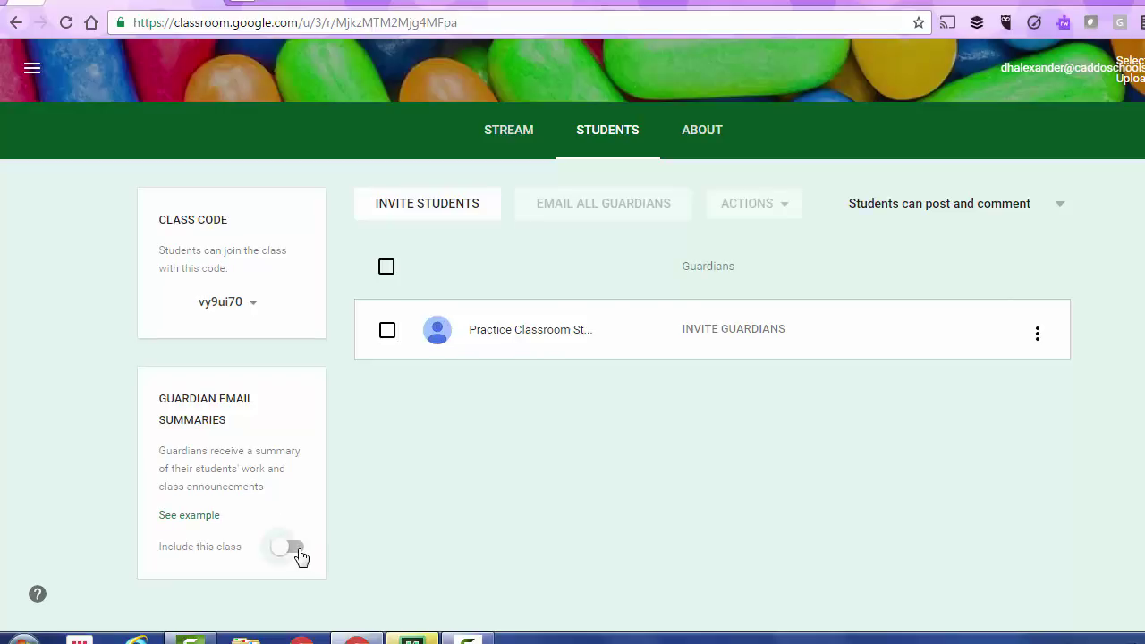
left_click(419, 349)
left_click(420, 350)
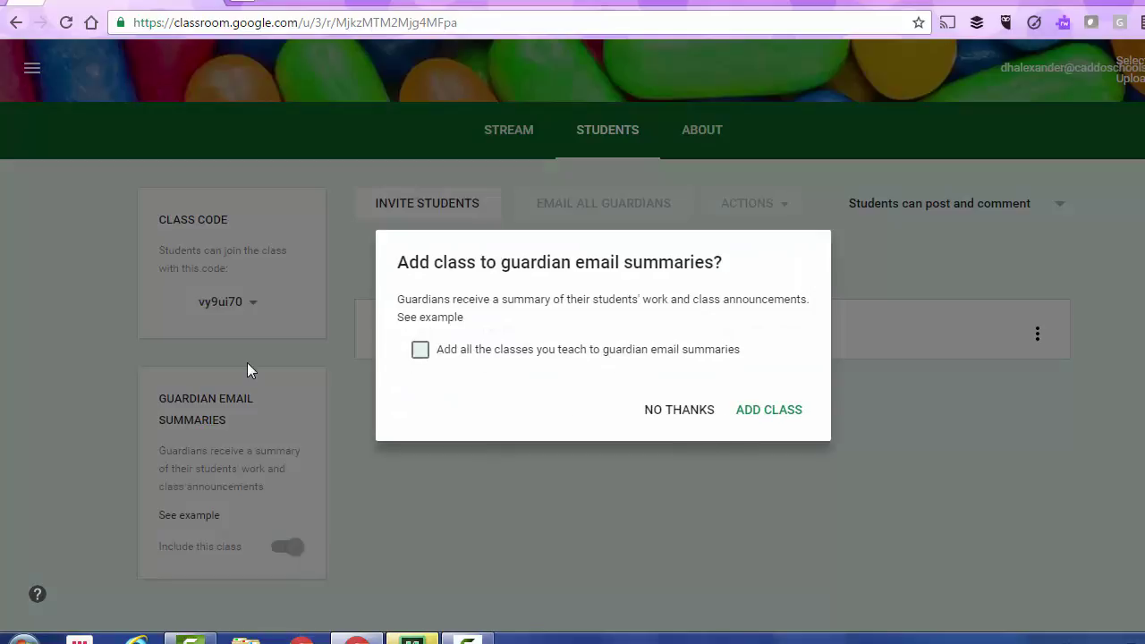
left_click(778, 409)
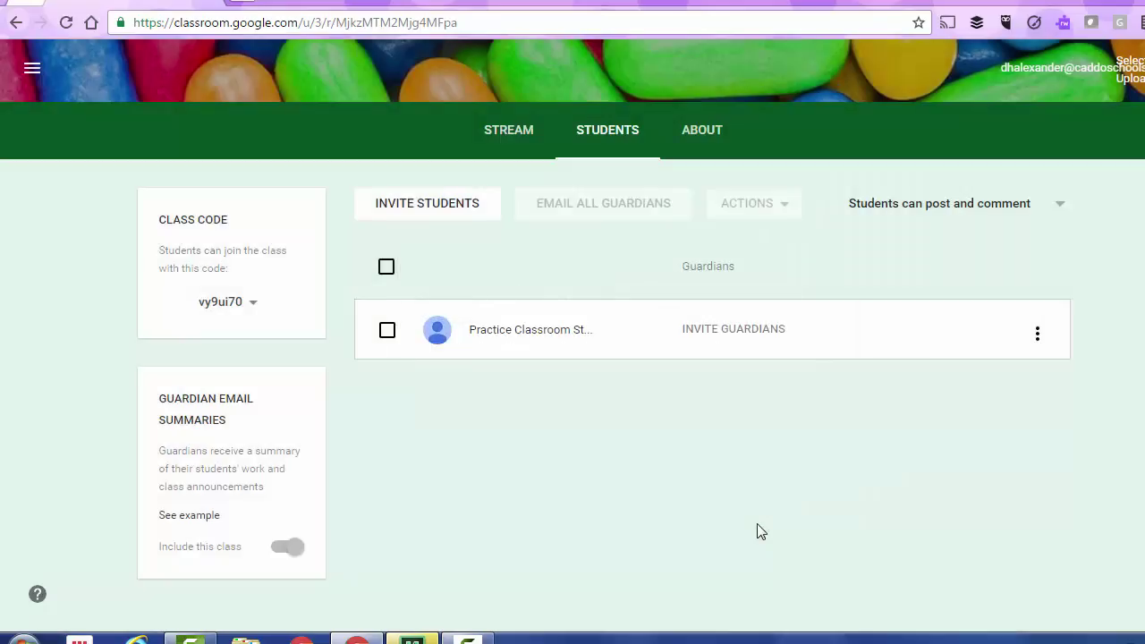
- Read through the example guardian email summary down to its end and return to the class's student list
left_click(189, 515)
scroll(605, 480, "down", 5)
scroll(600, 484, "down", 3)
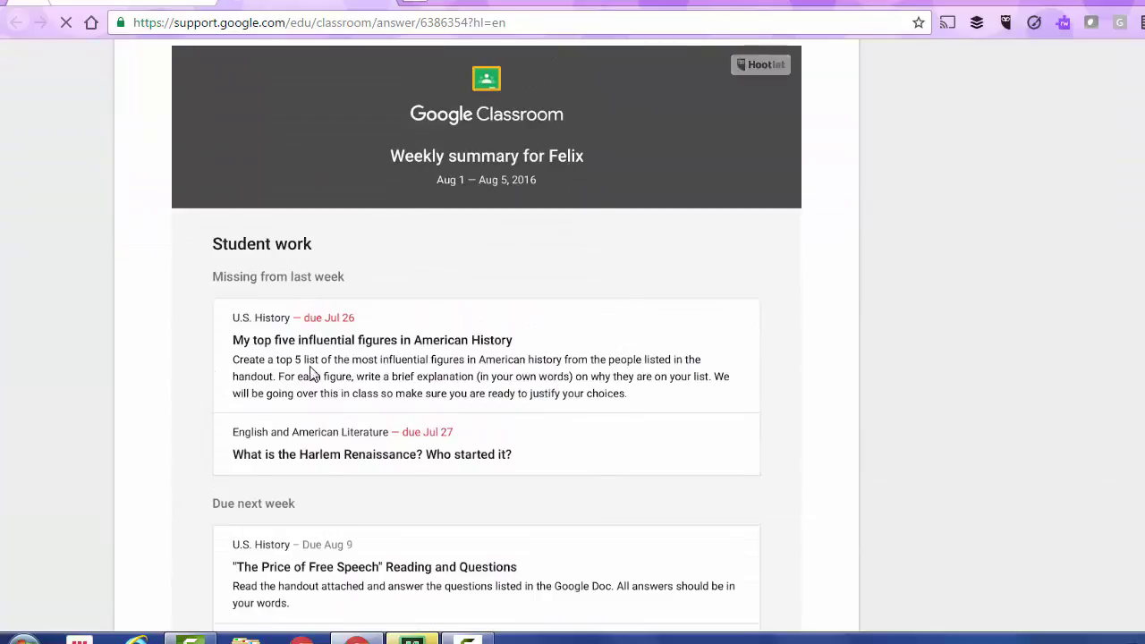
scroll(347, 326, "down", 3)
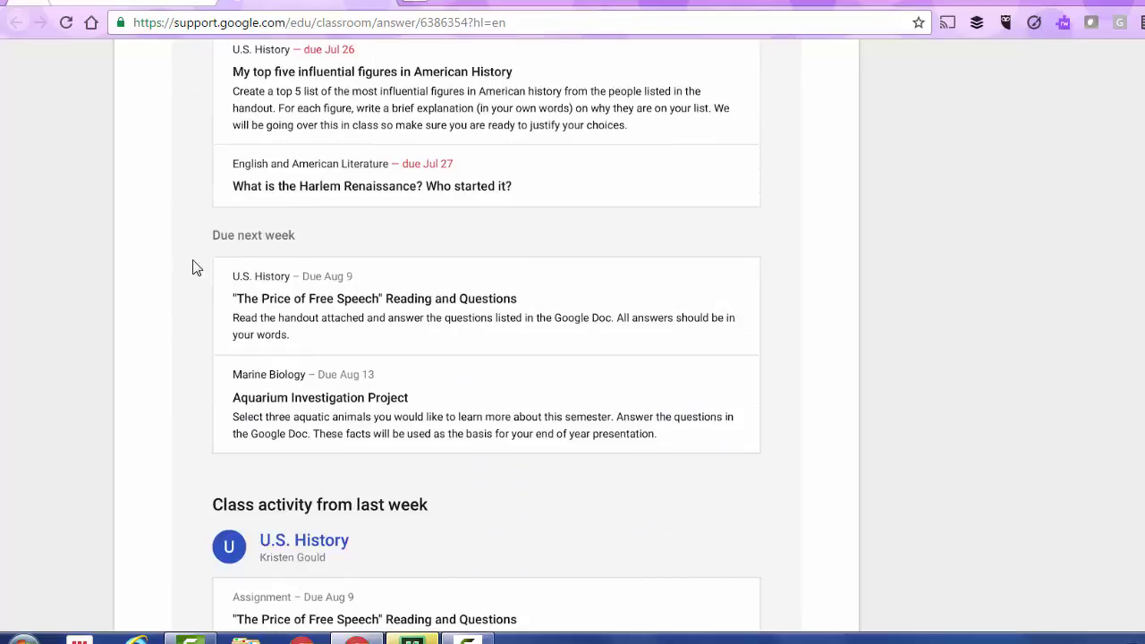
scroll(475, 442, "down", 4)
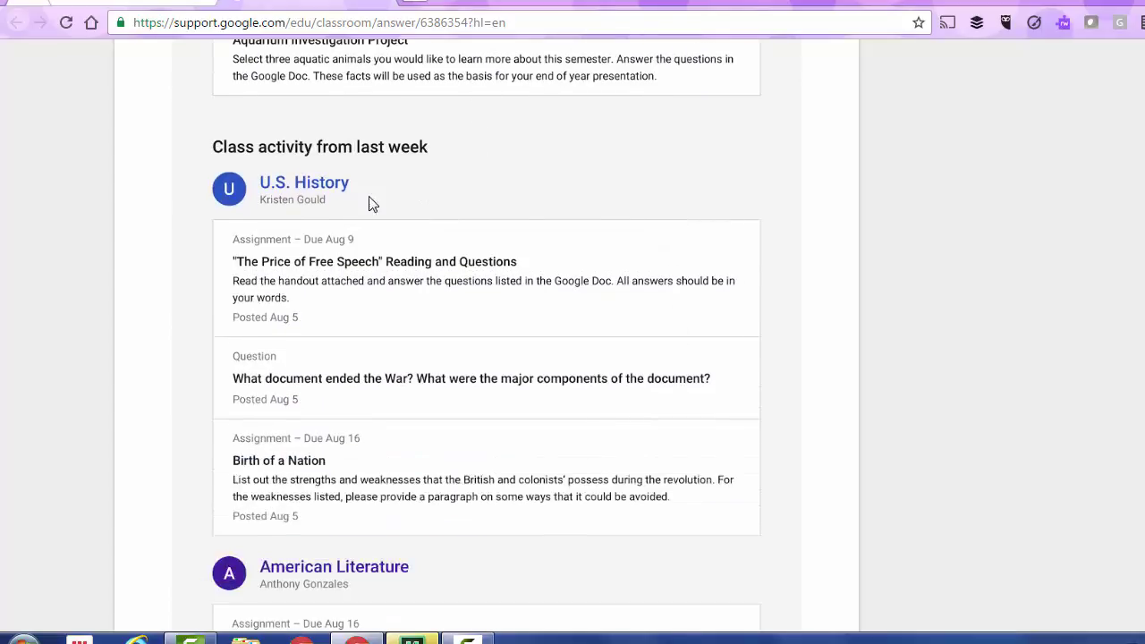
scroll(817, 528, "down", 3)
scroll(560, 455, "down", 6)
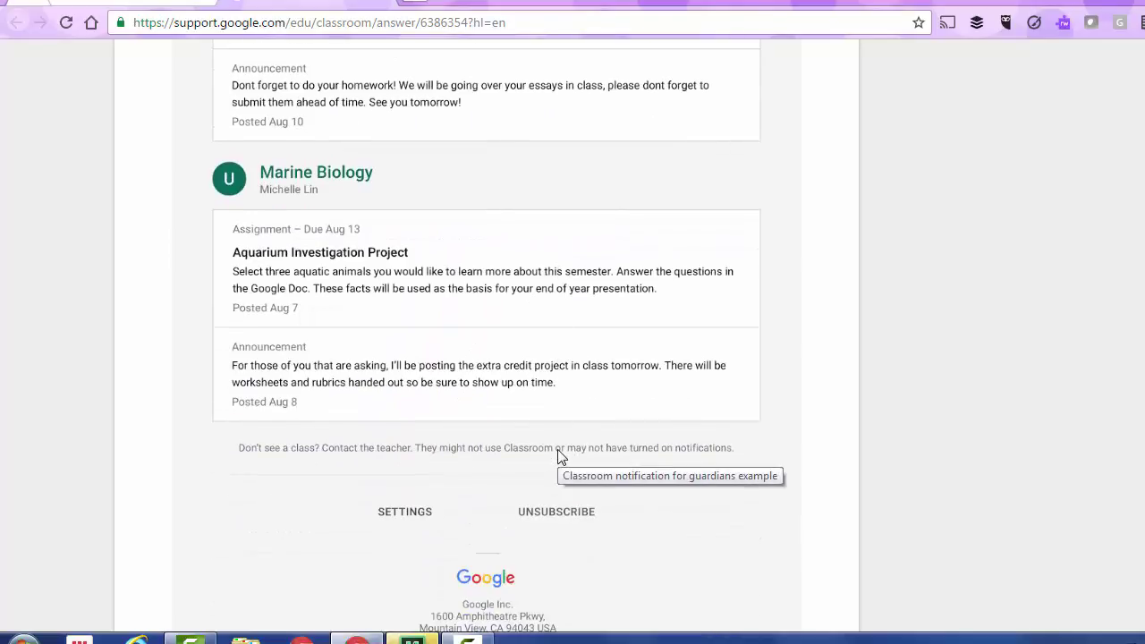
left_click(386, 4)
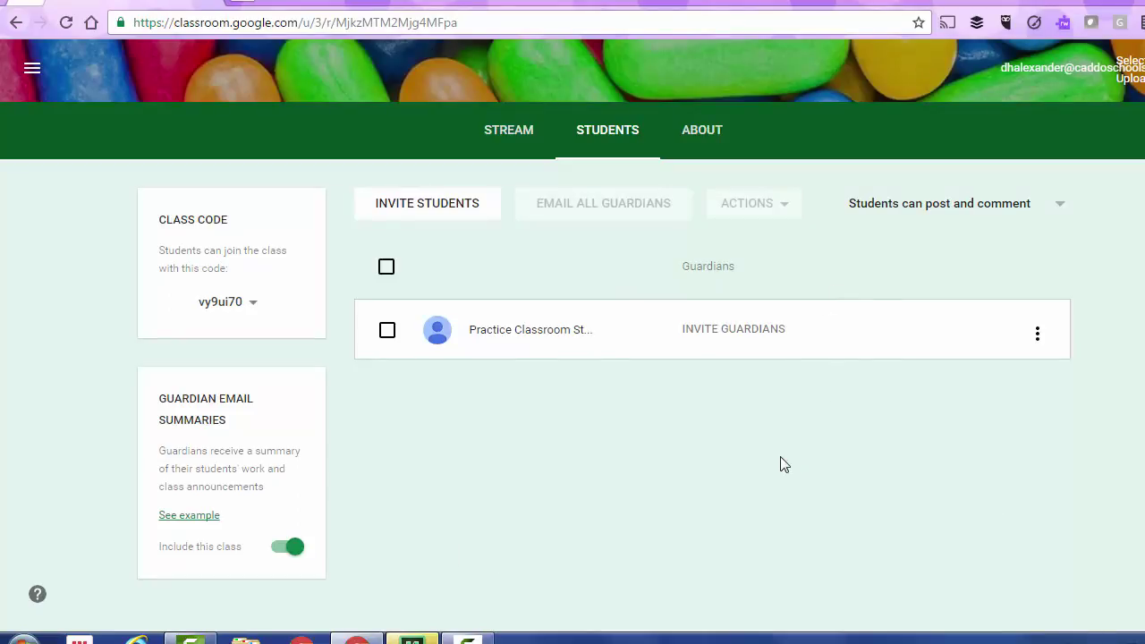
- Bring up two blank guardian e-mail fields for the practice student and check the option to email all guardians
left_click(736, 332)
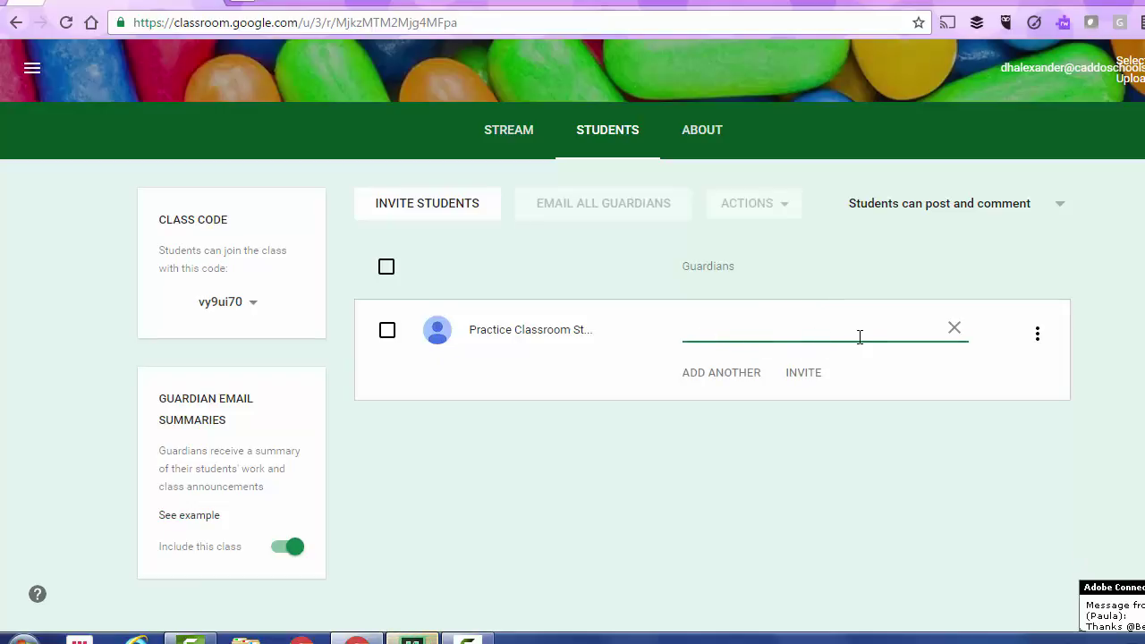
left_click(755, 376)
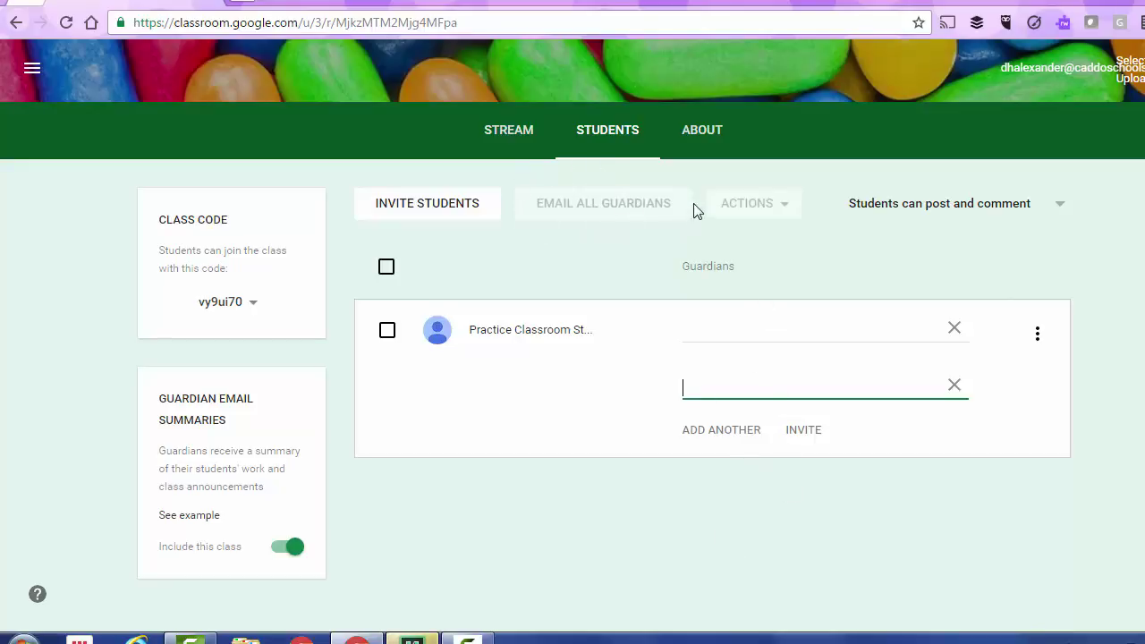
left_click(623, 210)
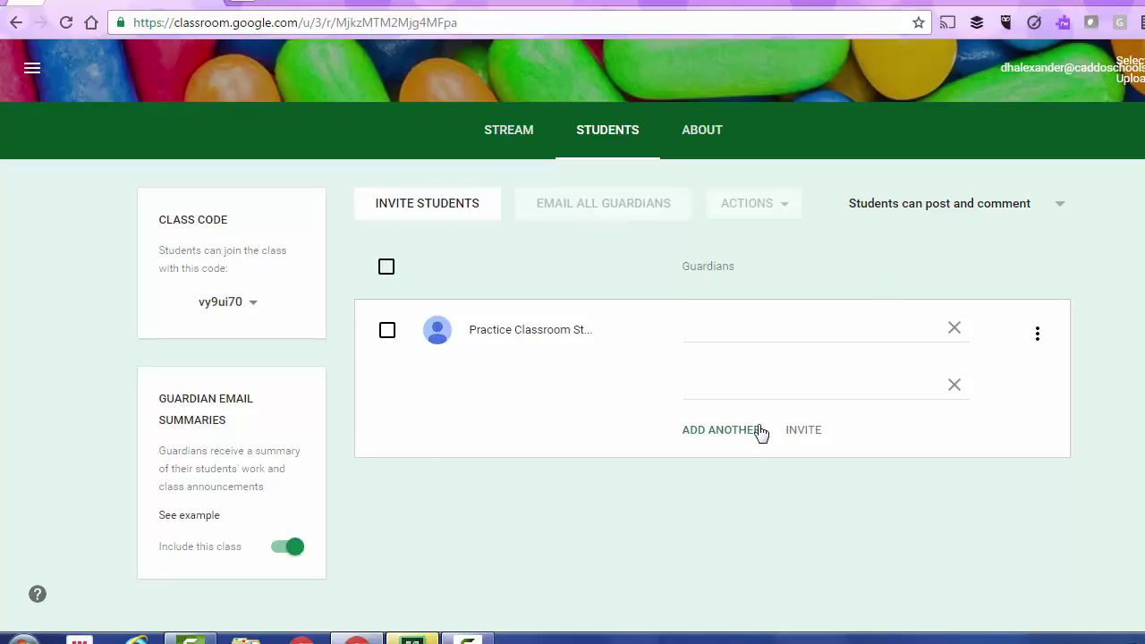
- Look over the Sample 6th Period class's stream, switching the display of deleted items on and back off
left_click(509, 134)
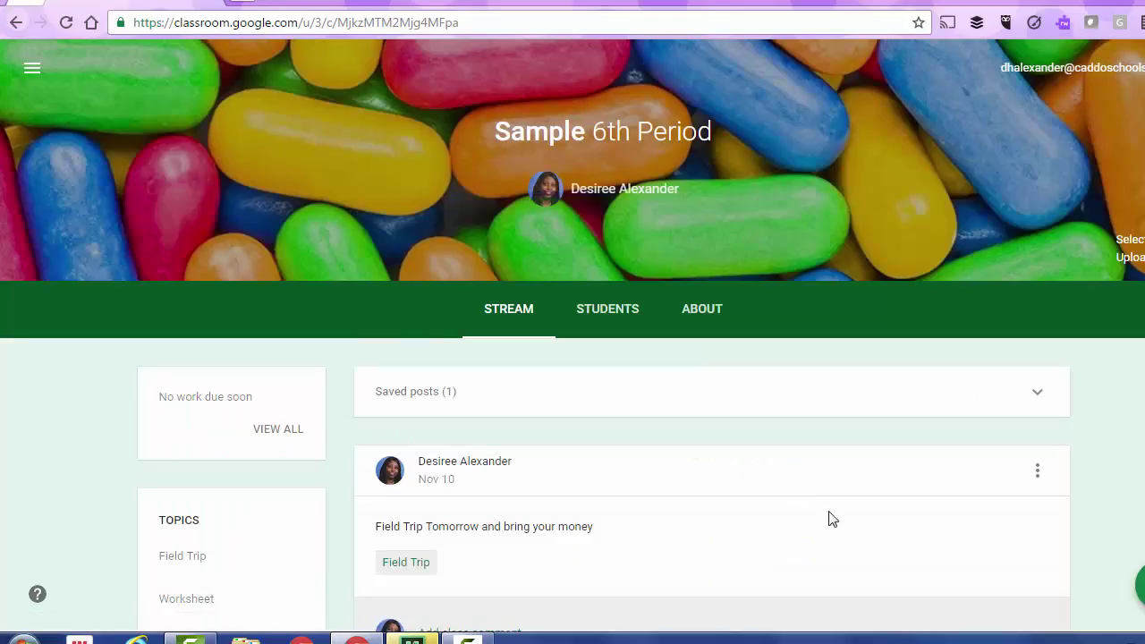
scroll(881, 507, "down", 1)
scroll(881, 508, "down", 1)
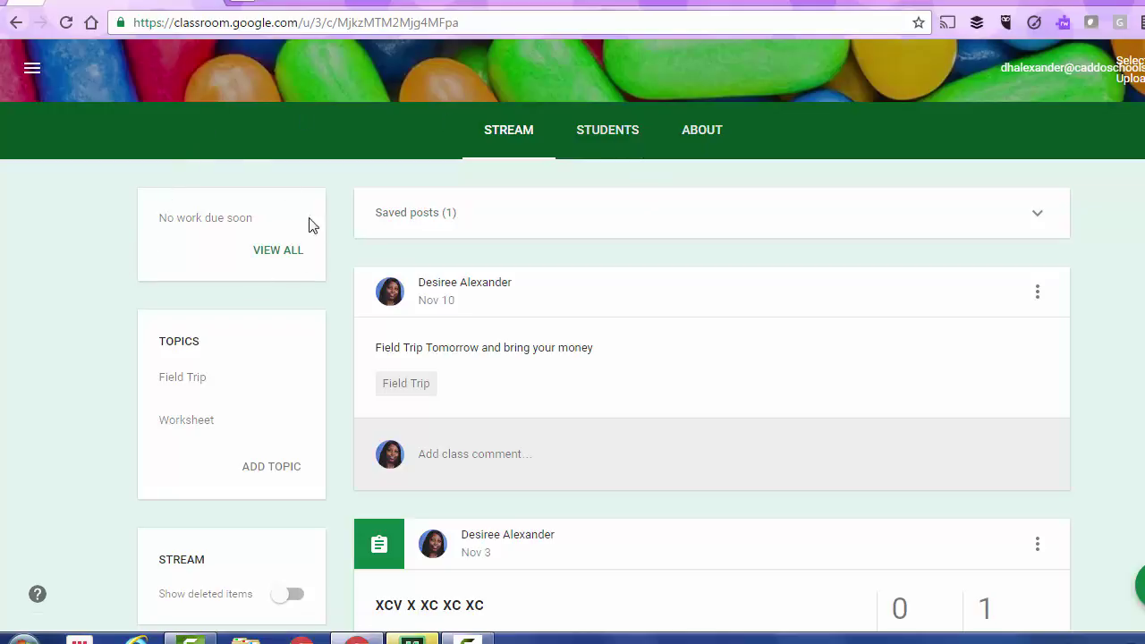
scroll(153, 289, "down", 2)
mouse_move(304, 291)
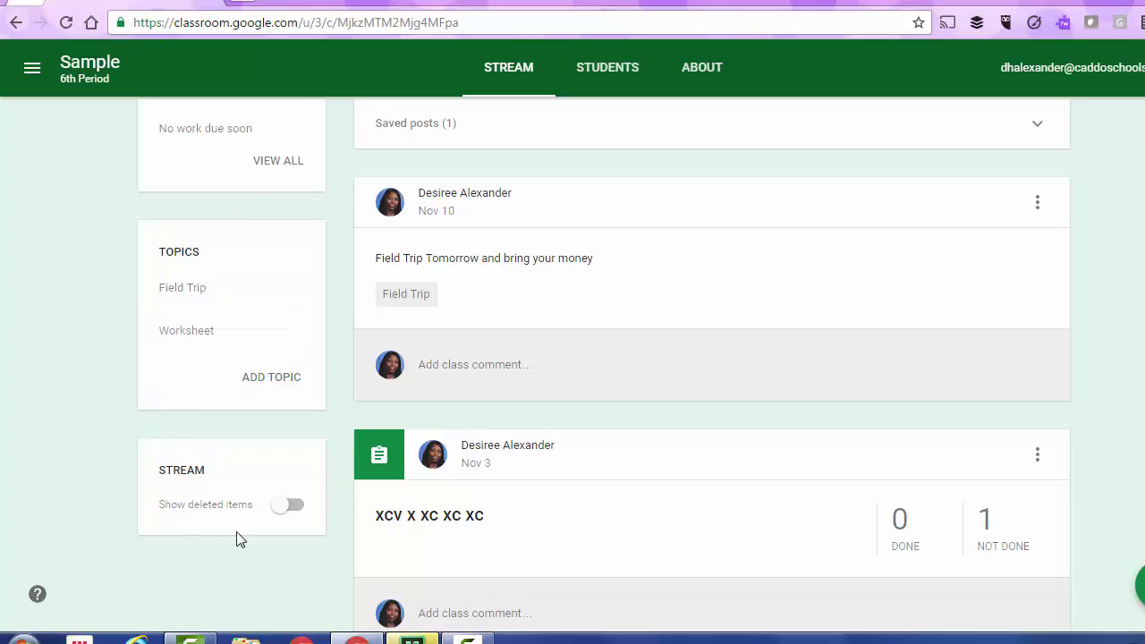
left_click(292, 506)
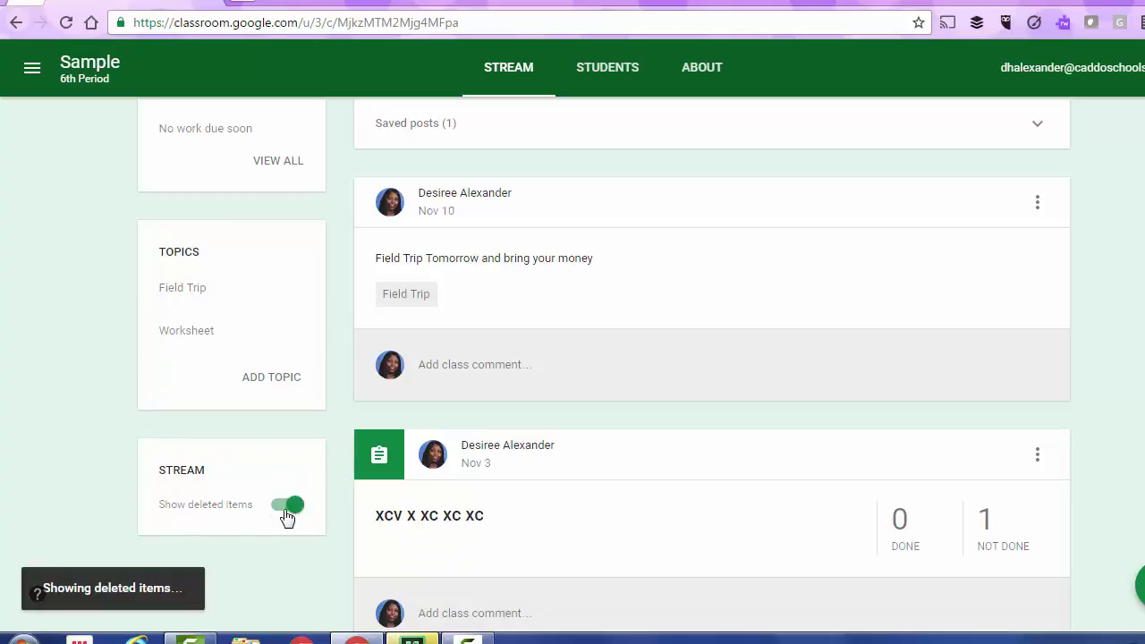
left_click(285, 510)
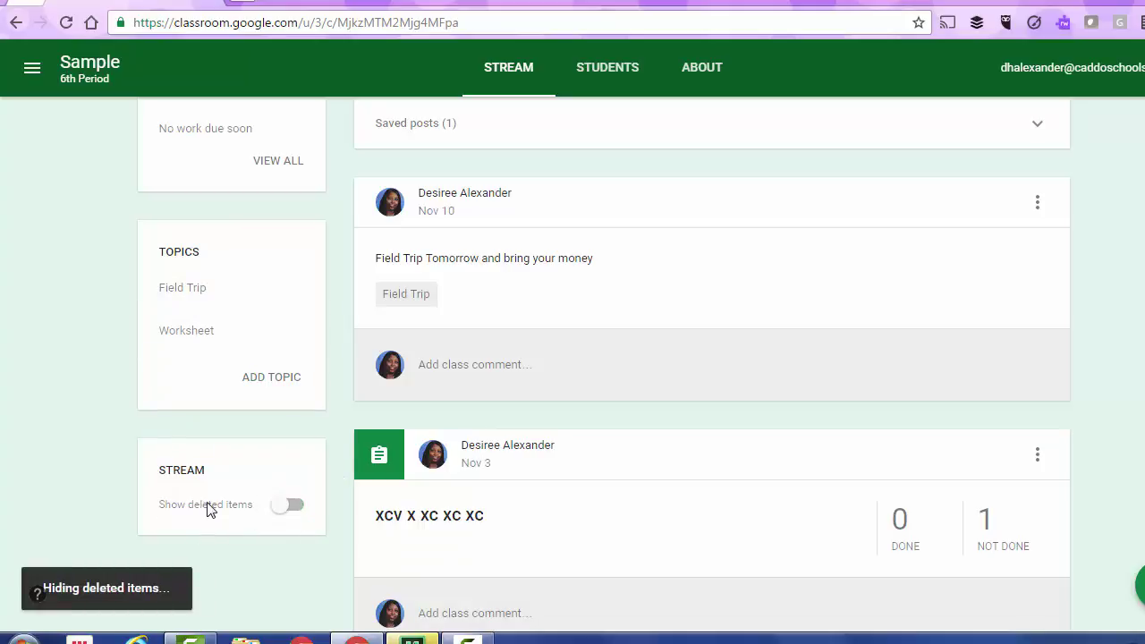
- Start a new announcement in the LACUE WEBINAR class's stream
left_click(31, 70)
left_click(112, 71)
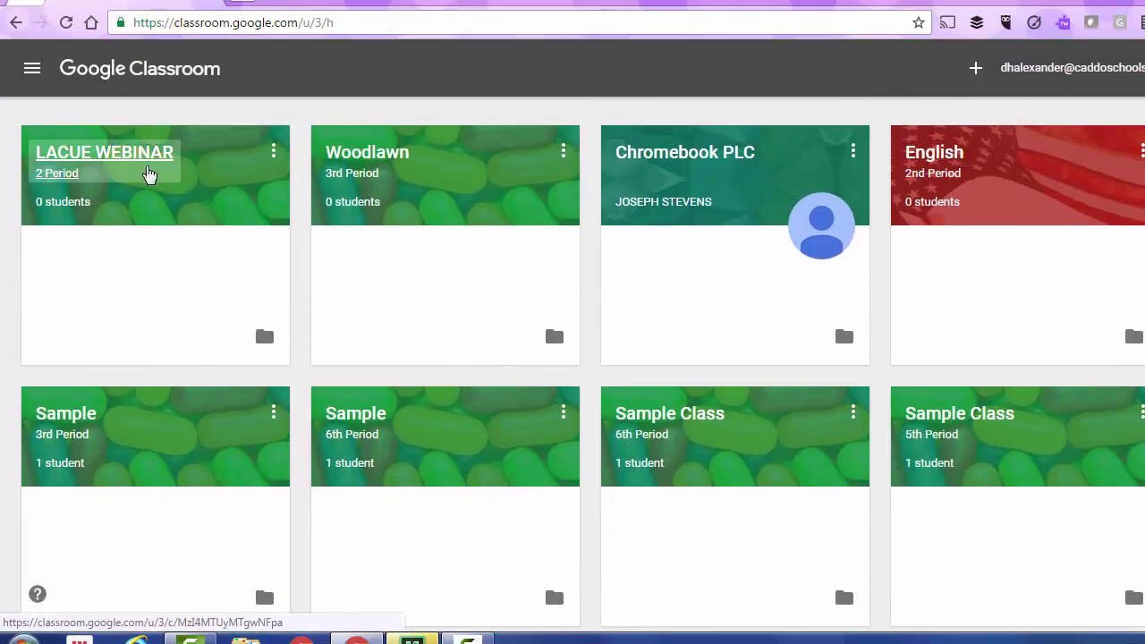
left_click(143, 150)
scroll(613, 455, "down", 1)
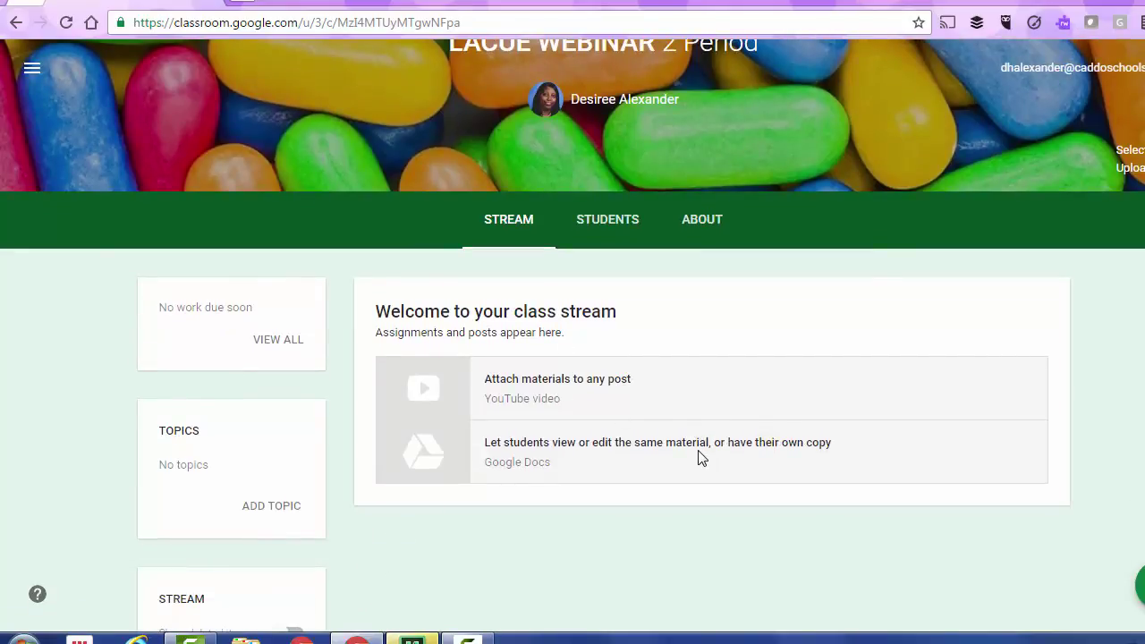
mouse_move(1137, 585)
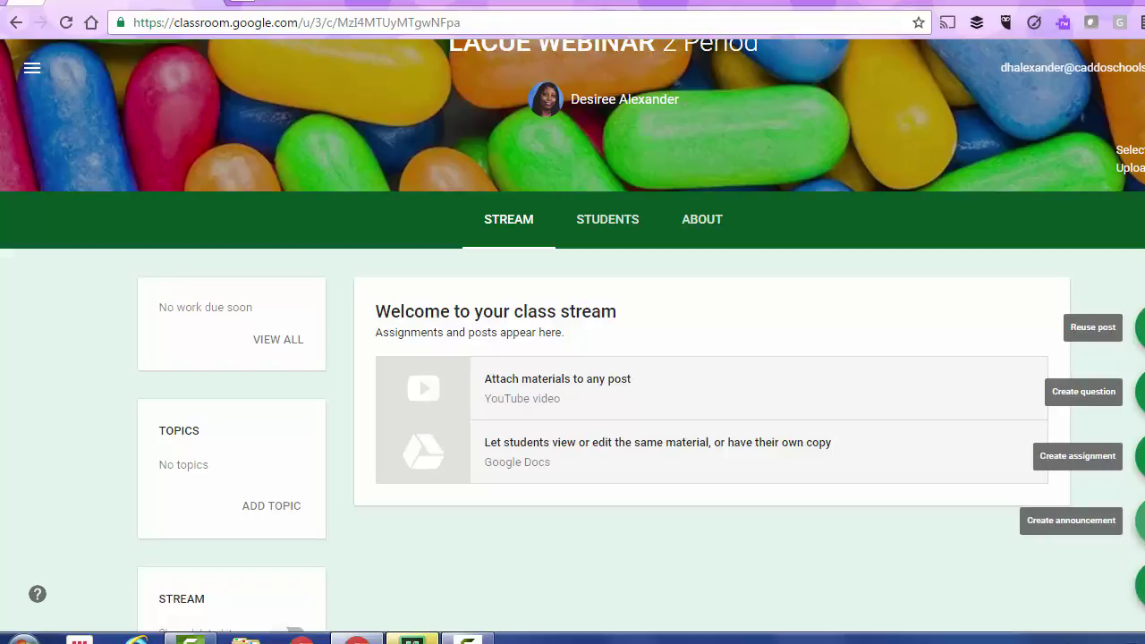
left_click(1139, 523)
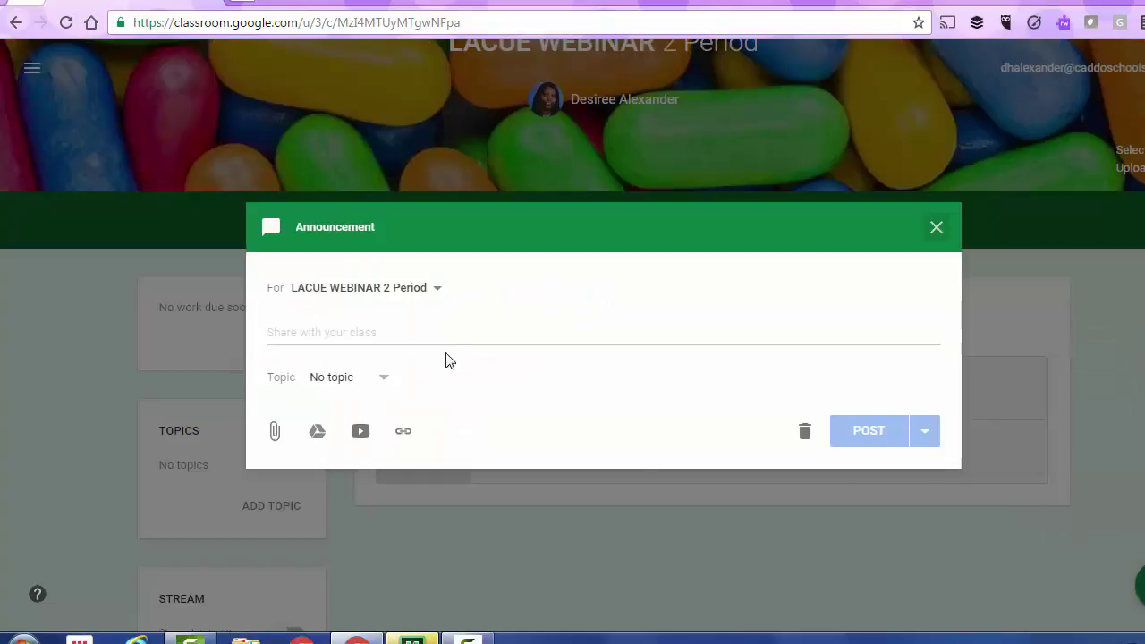
- Add Woodlawn, English, Sample 3rd Period and Sample 6th Period to the announcement's classes and enter the text "Field Trip Today"
left_click(409, 296)
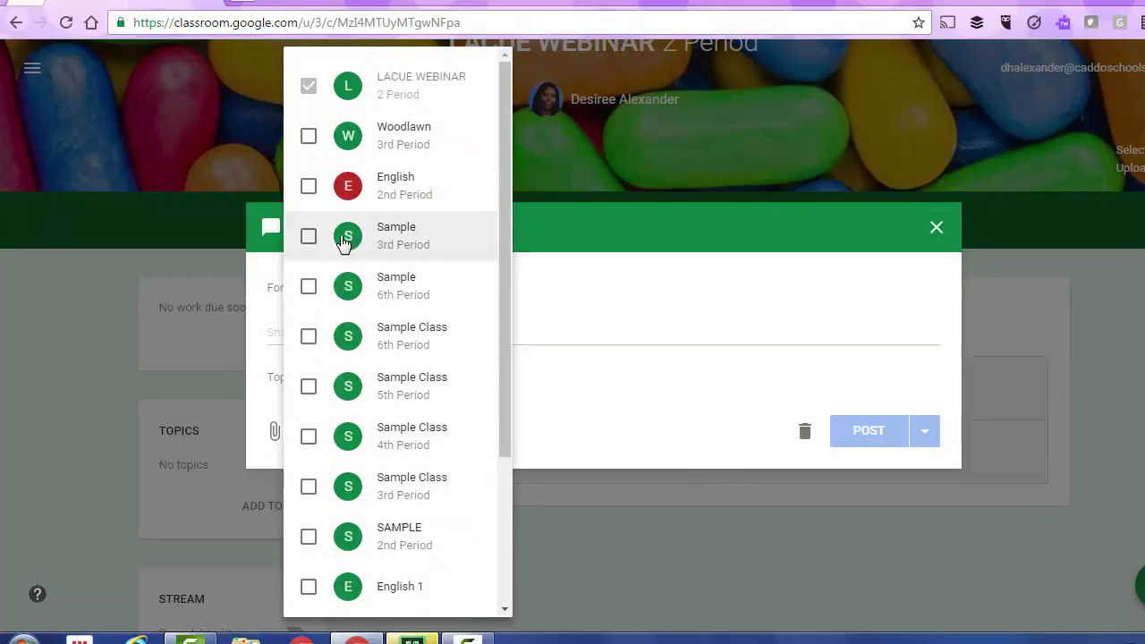
left_click(308, 138)
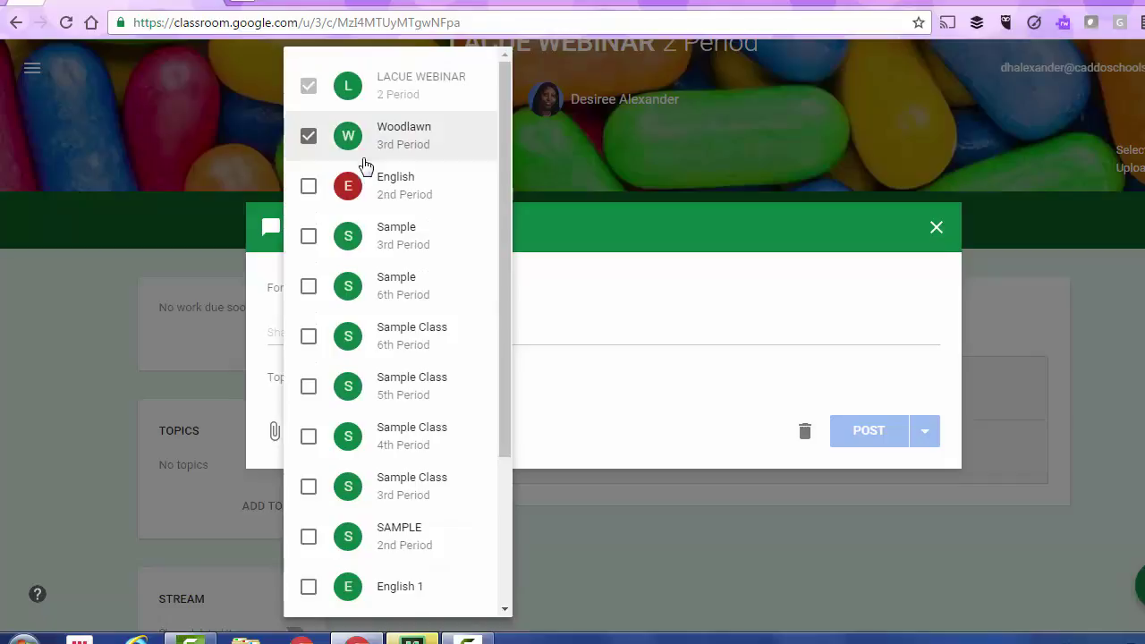
left_click(308, 187)
left_click(308, 235)
left_click(307, 286)
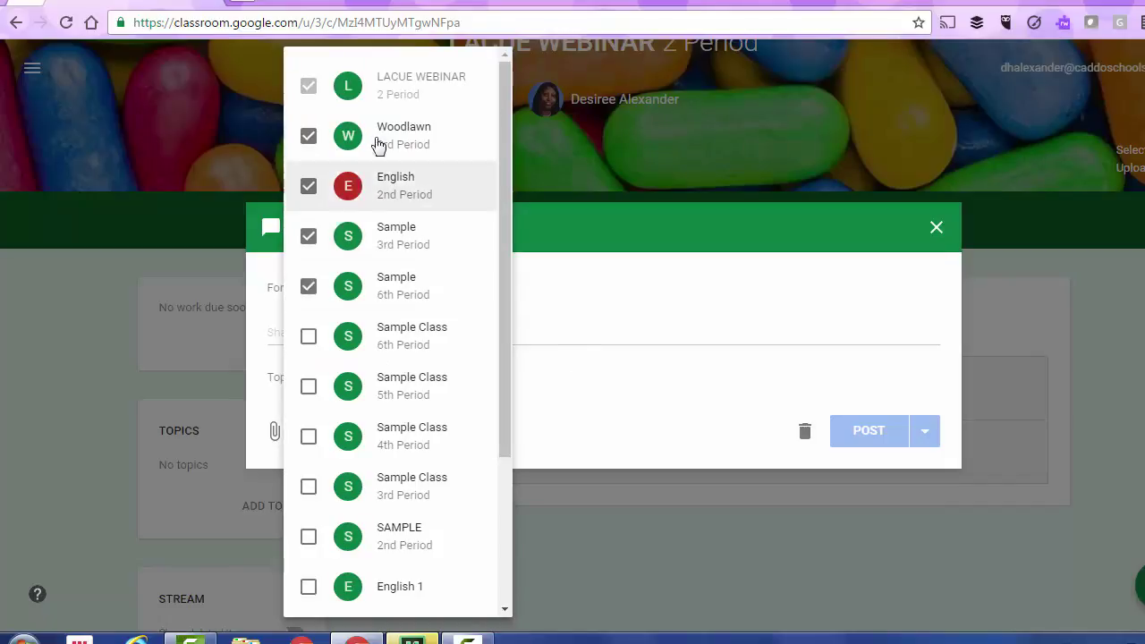
left_click(640, 411)
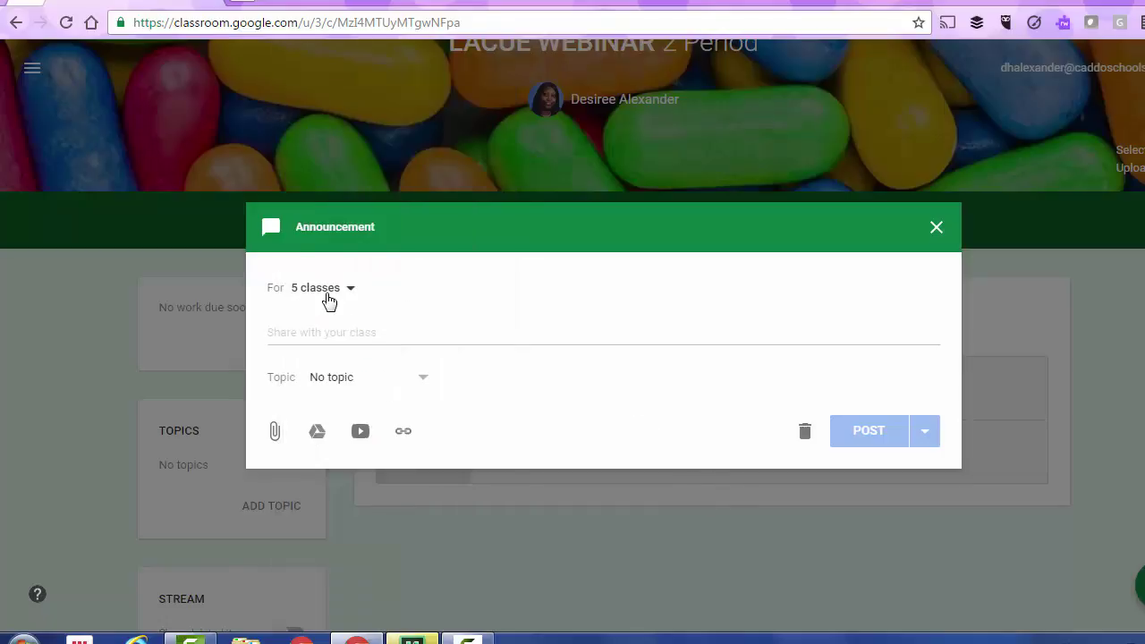
left_click(340, 329)
type("Field Trip Today")
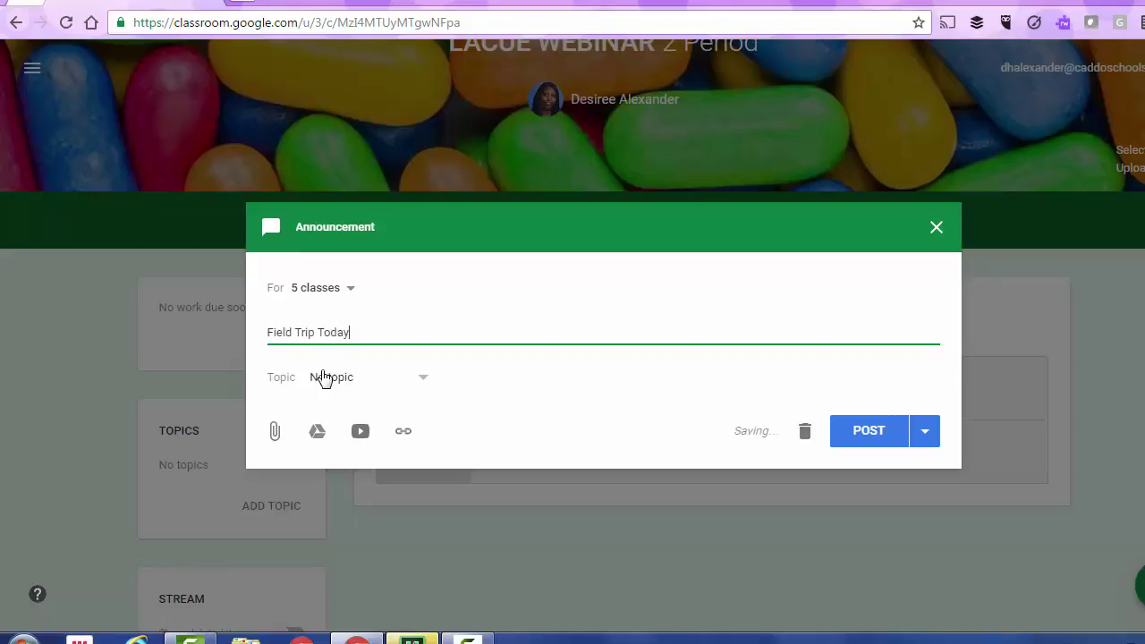
- View the topics offered for the announcement and leave it set to No topic
left_click(424, 379)
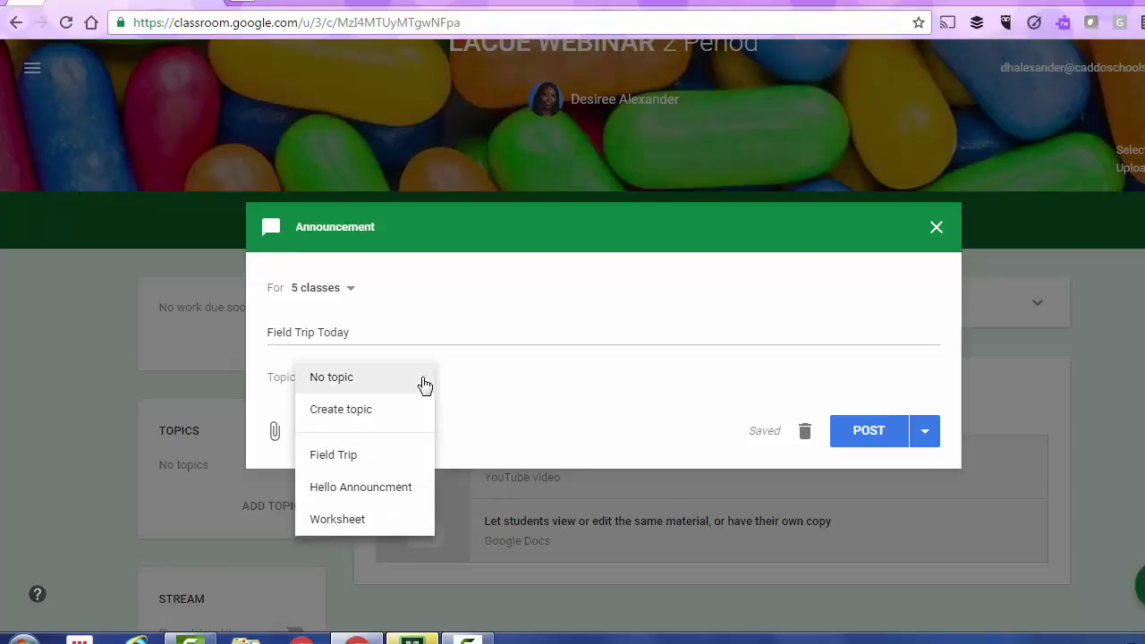
left_click(424, 382)
left_click(425, 383)
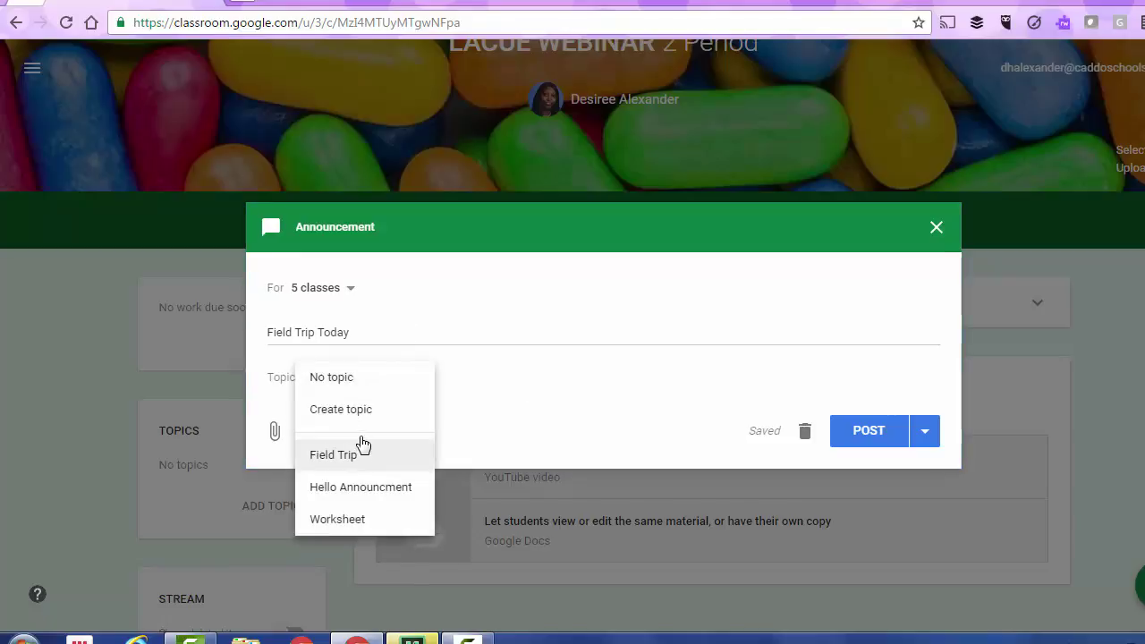
left_click(527, 427)
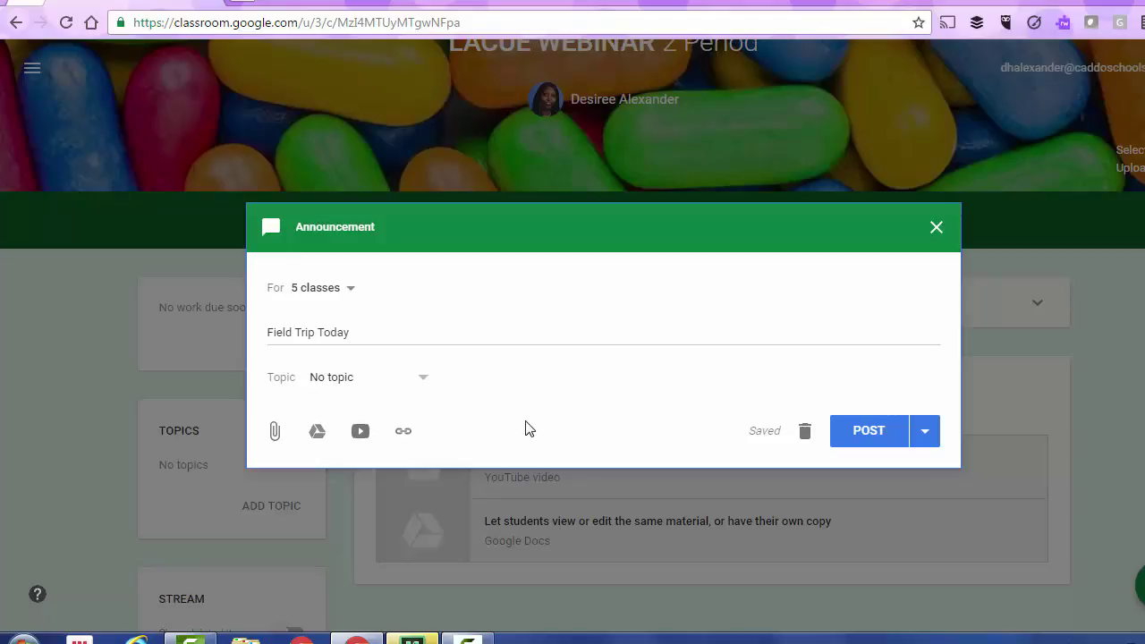
scroll(757, 613, "down", 3)
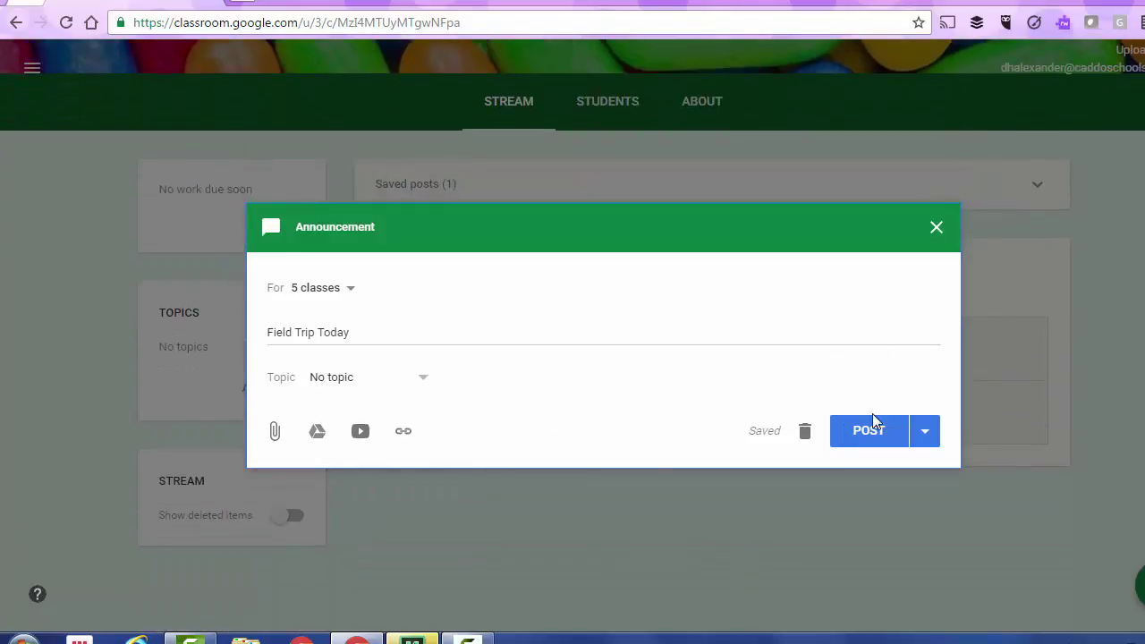
scroll(876, 424, "up", 4)
scroll(816, 570, "down", 2)
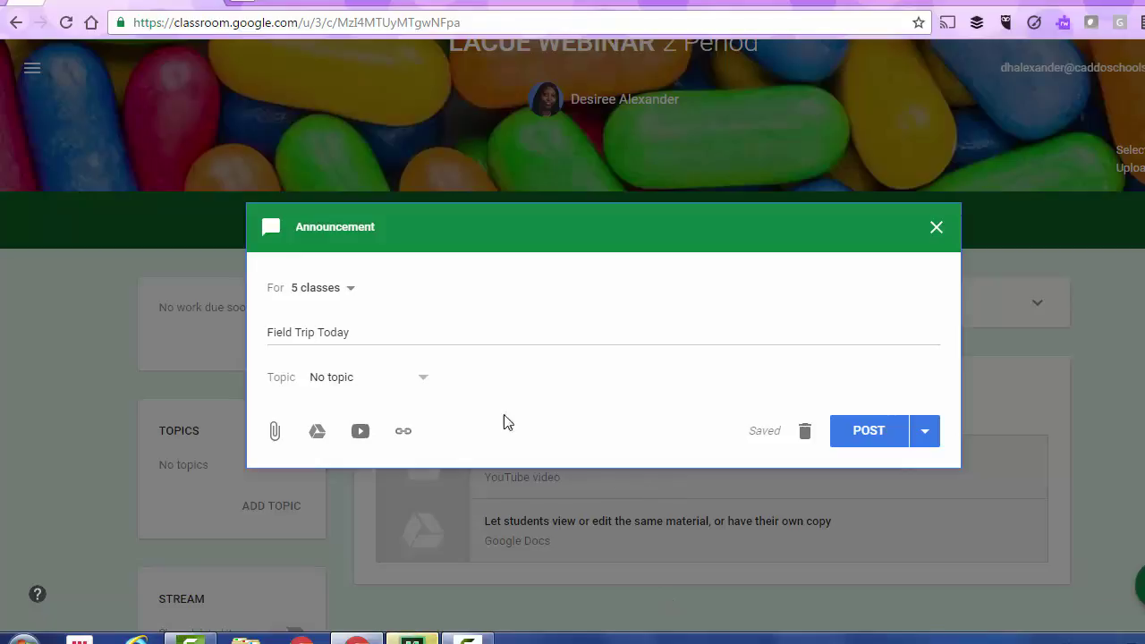
- Create a new topic named "Field Trip1" for the announcement
left_click(420, 383)
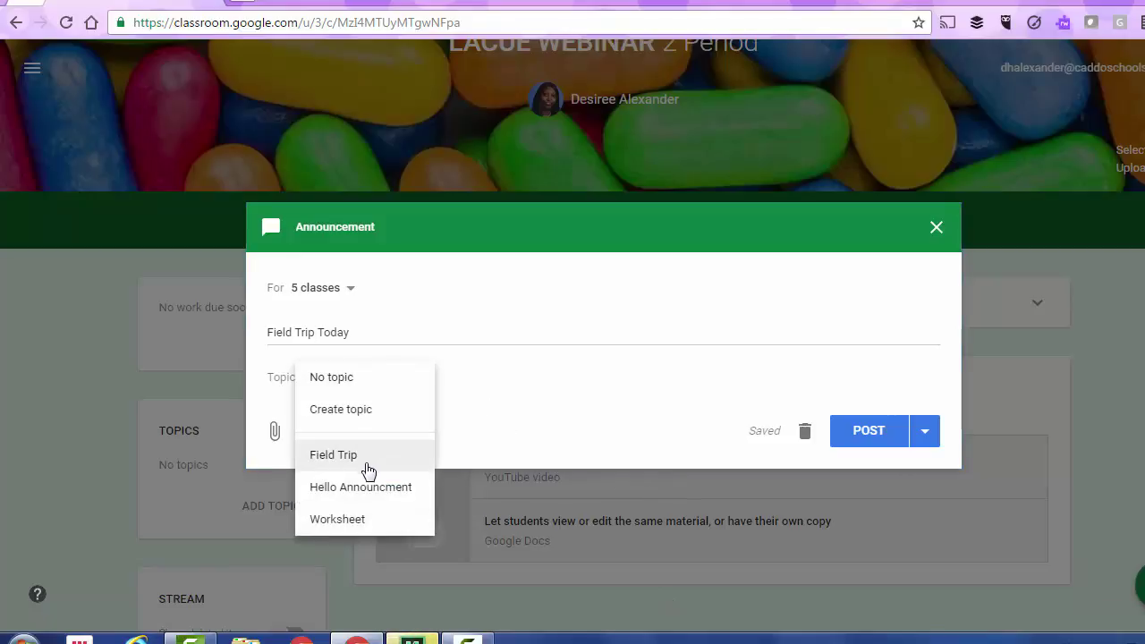
left_click(354, 420)
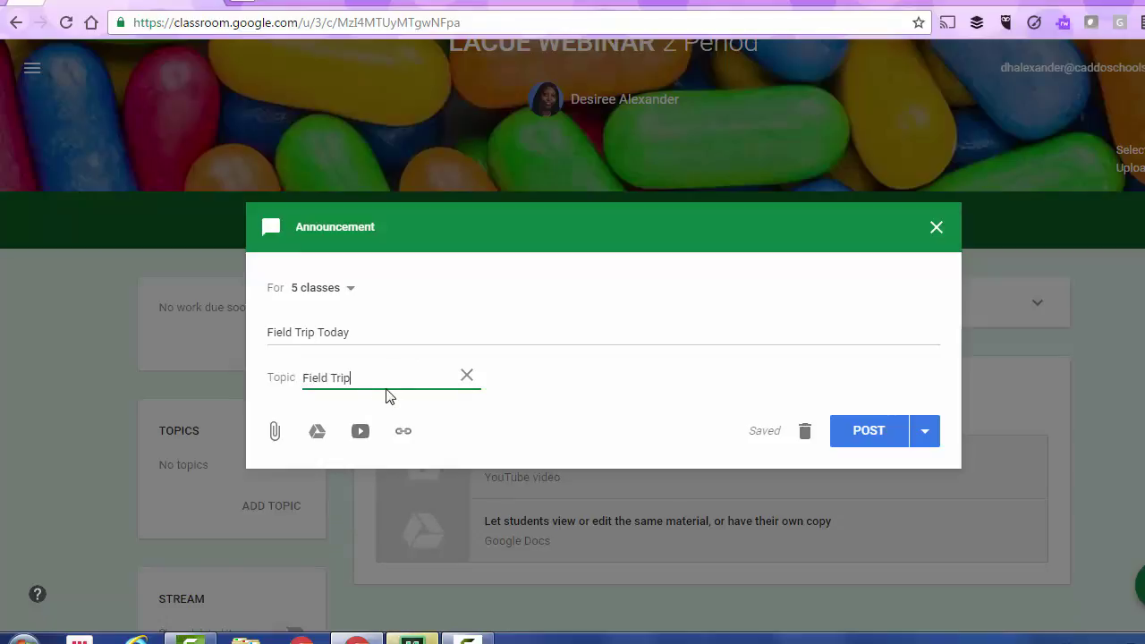
left_click(677, 407)
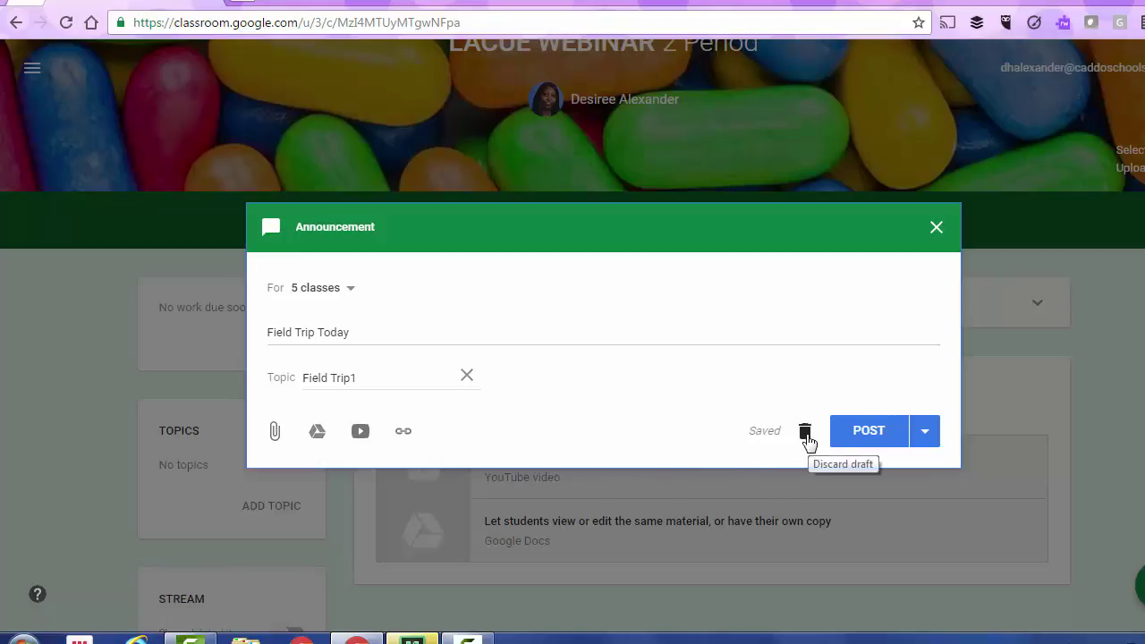
- Save the announcement as a draft and reopen it from the class's saved posts
left_click(932, 443)
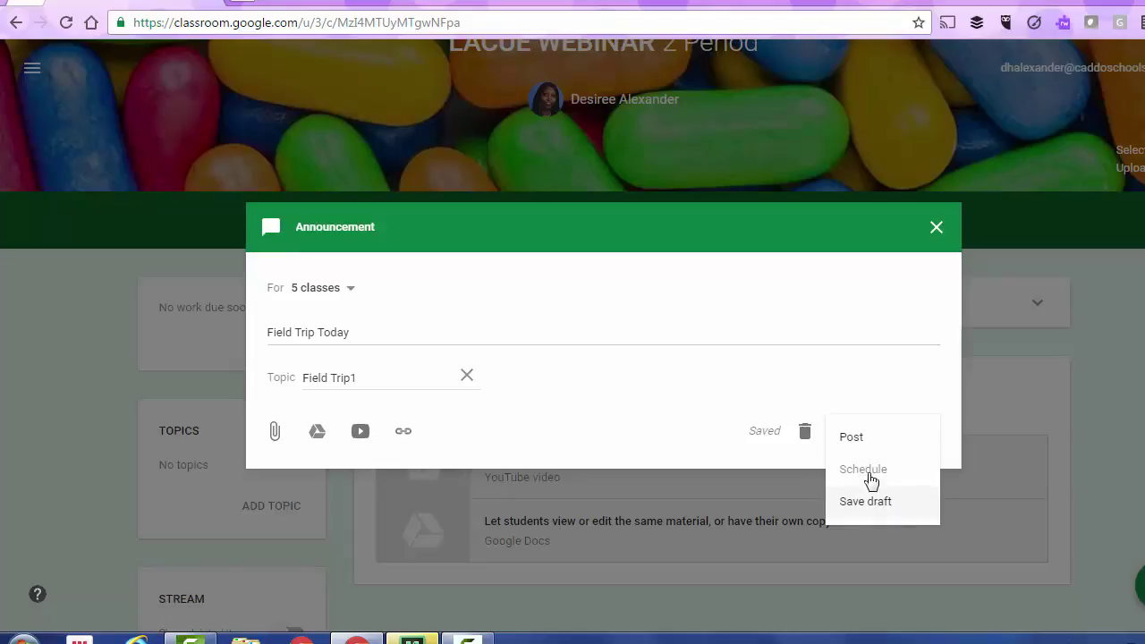
left_click(648, 338)
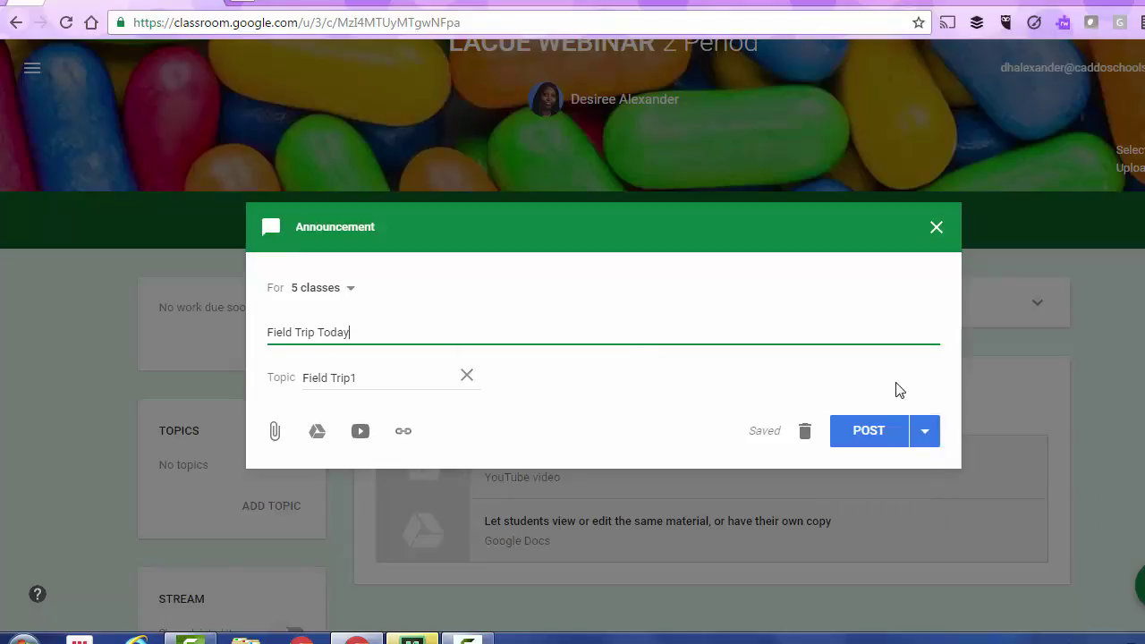
left_click(925, 438)
left_click(864, 502)
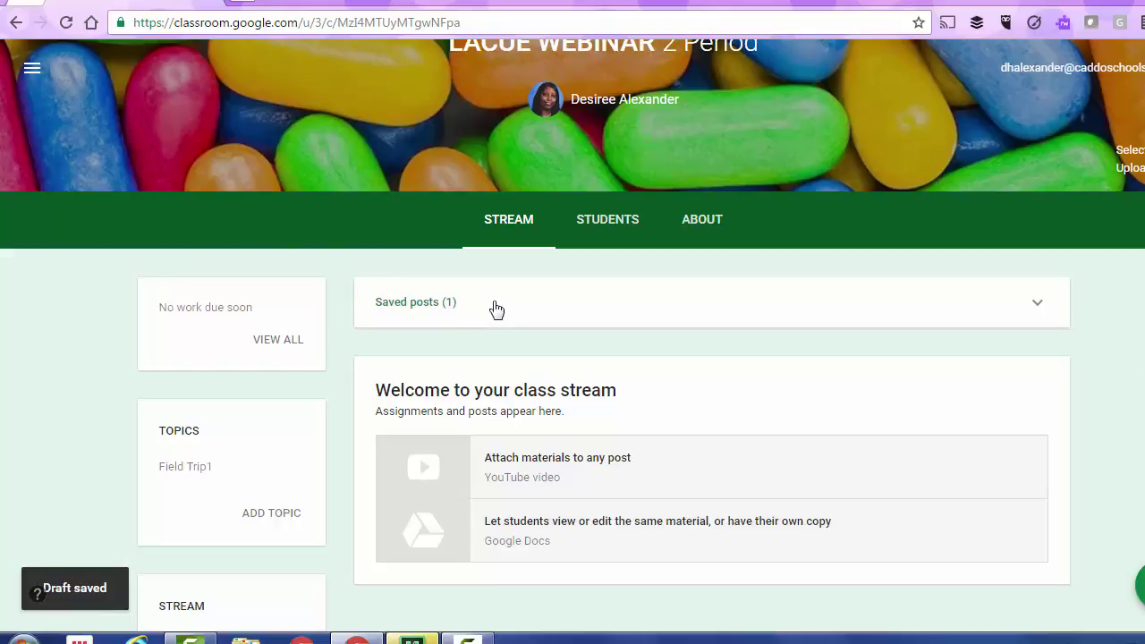
left_click(704, 319)
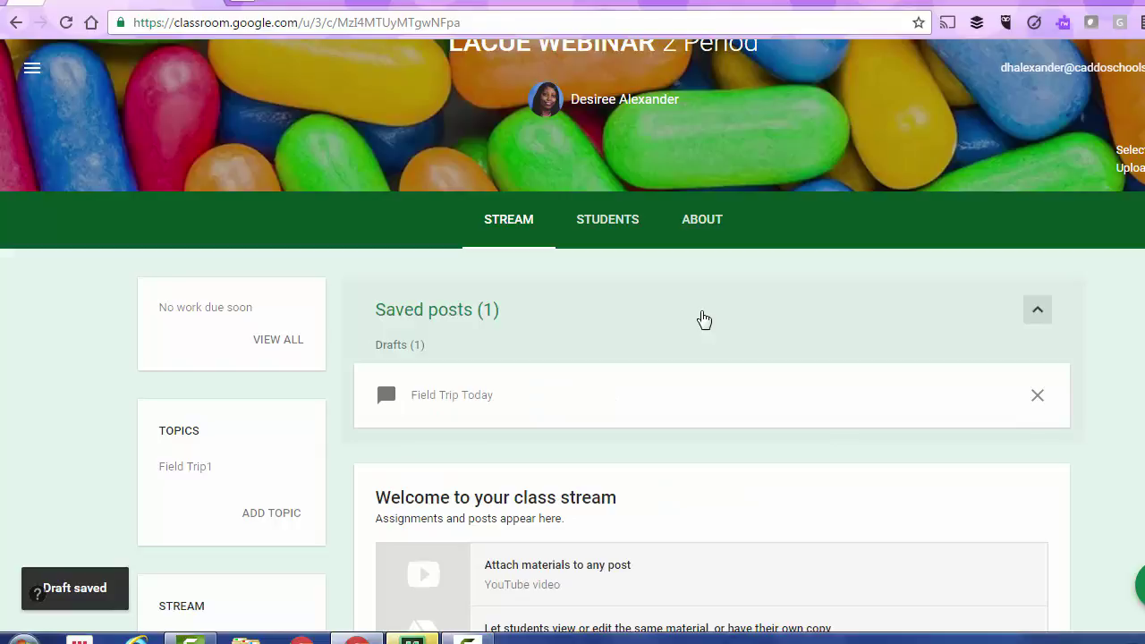
left_click(425, 413)
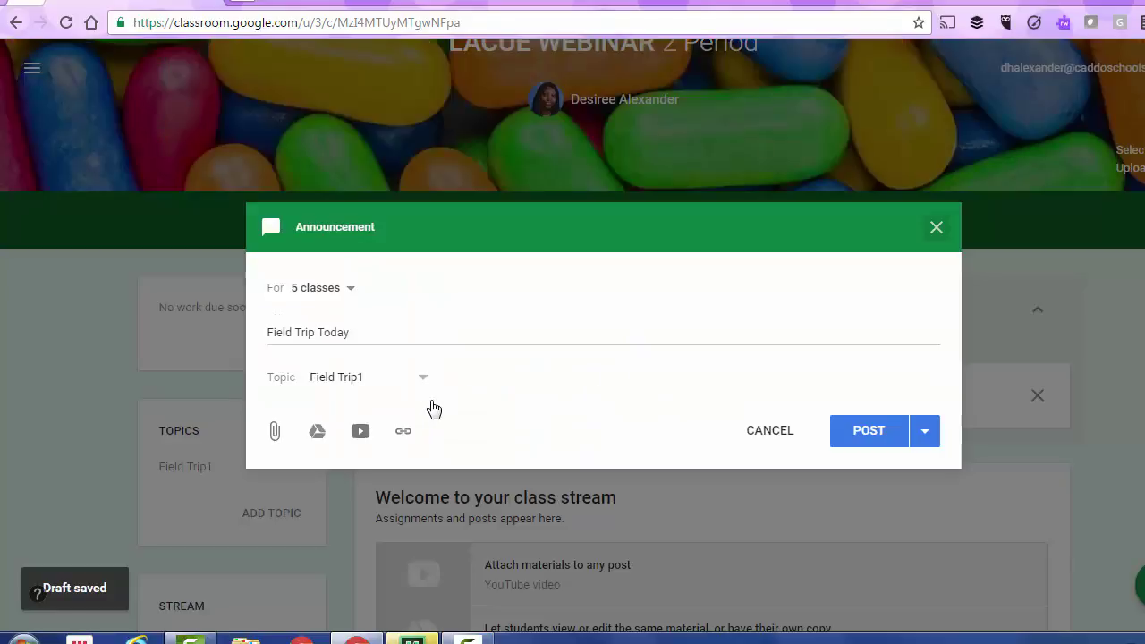
- Extend the announcement text to "Field Trip Today...bring your money!" and post it to the selected classes
left_click(418, 329)
type("..bring your money!")
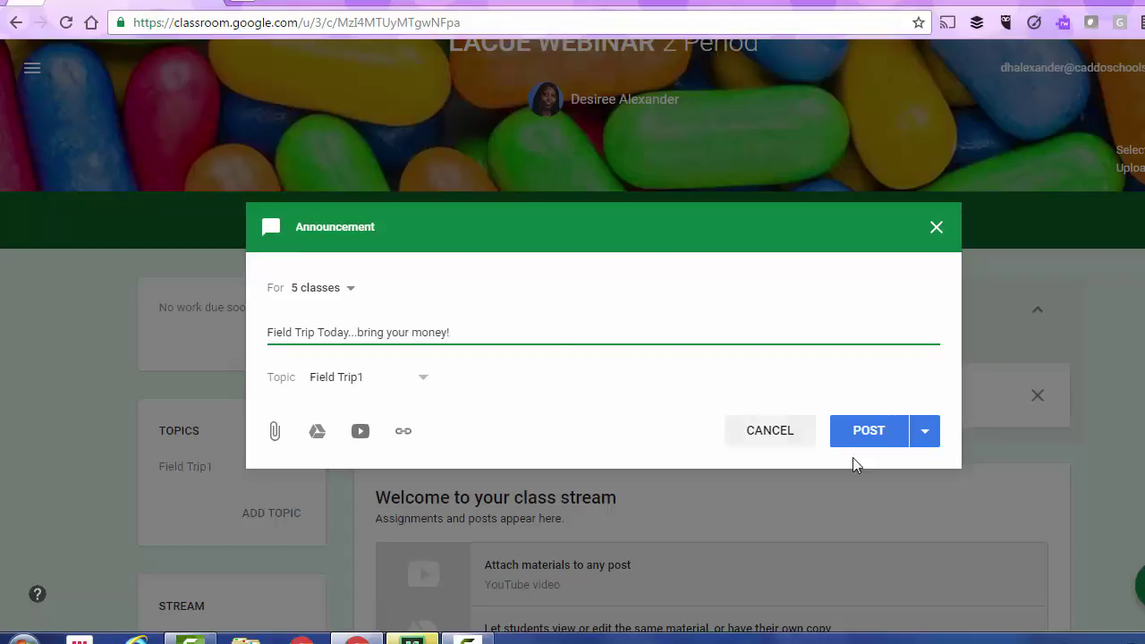
left_click(865, 434)
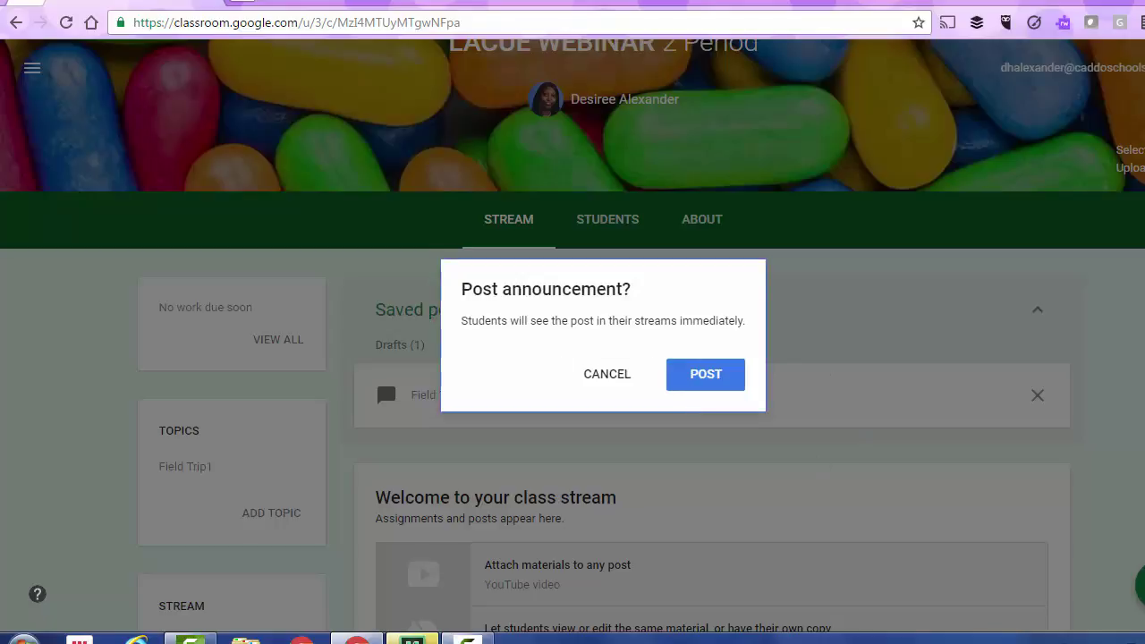
left_click(720, 384)
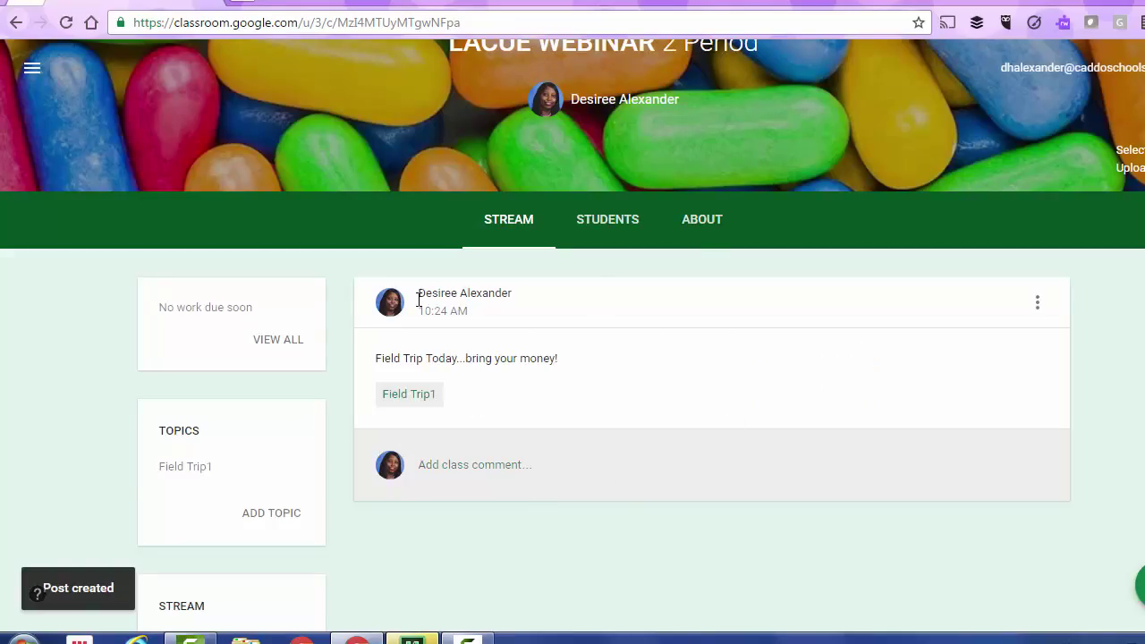
- Look at the class comment field and the management options of the posted announcement
left_click(473, 470)
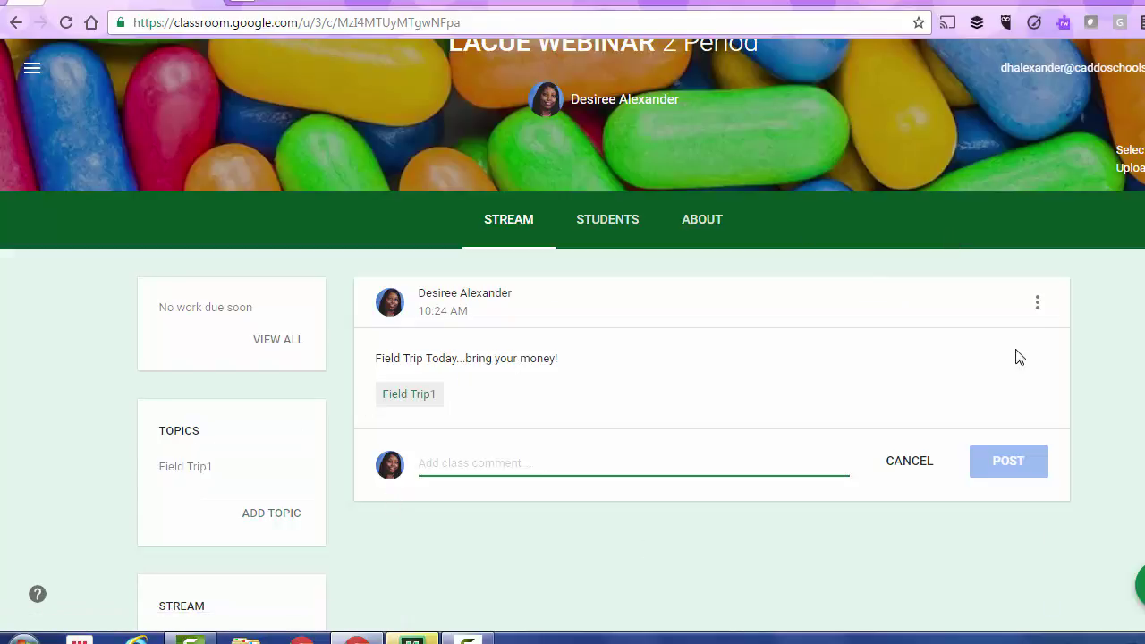
left_click(1037, 304)
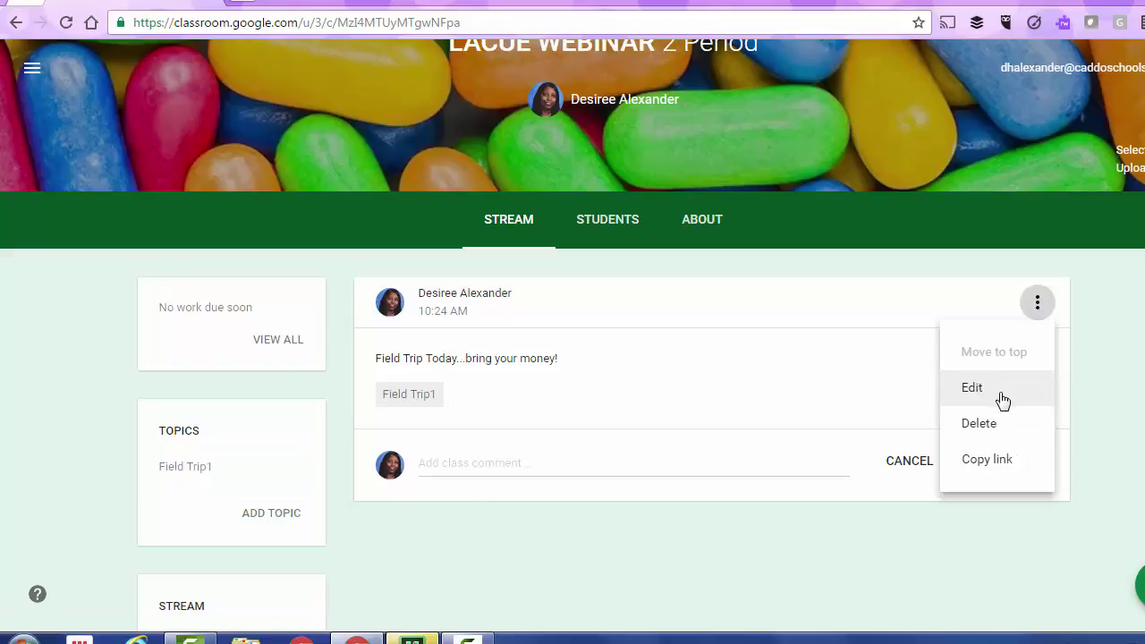
mouse_move(1140, 586)
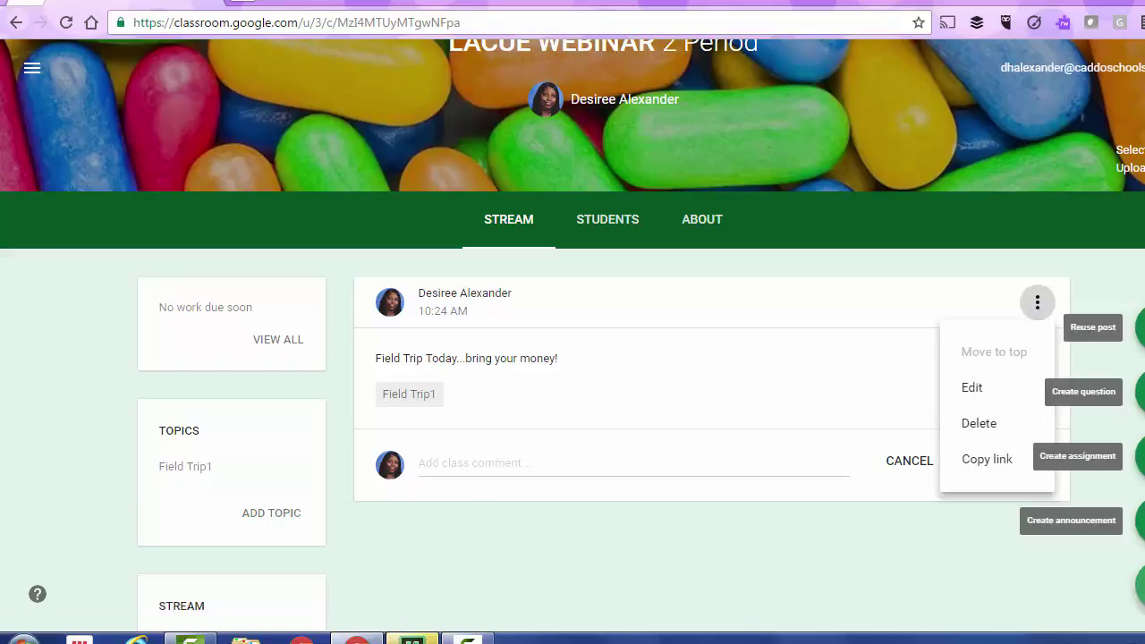
key("Escape")
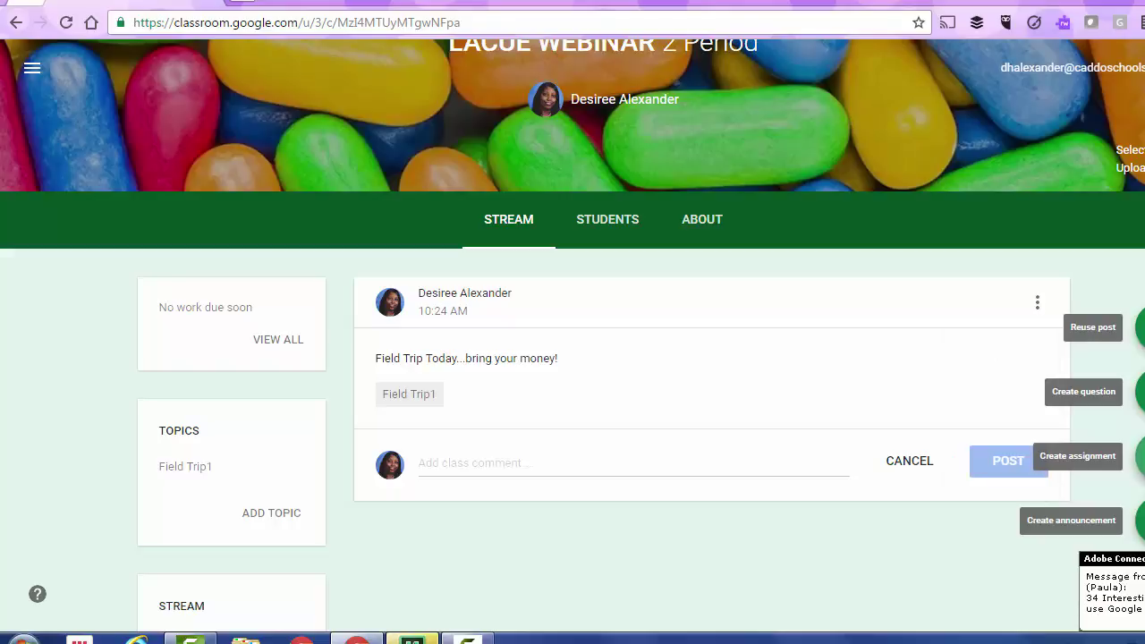
- Create an assignment for LACUE WEBINAR 2 Period titled "Worksheet" with the instructions "Do it."
left_click(1139, 456)
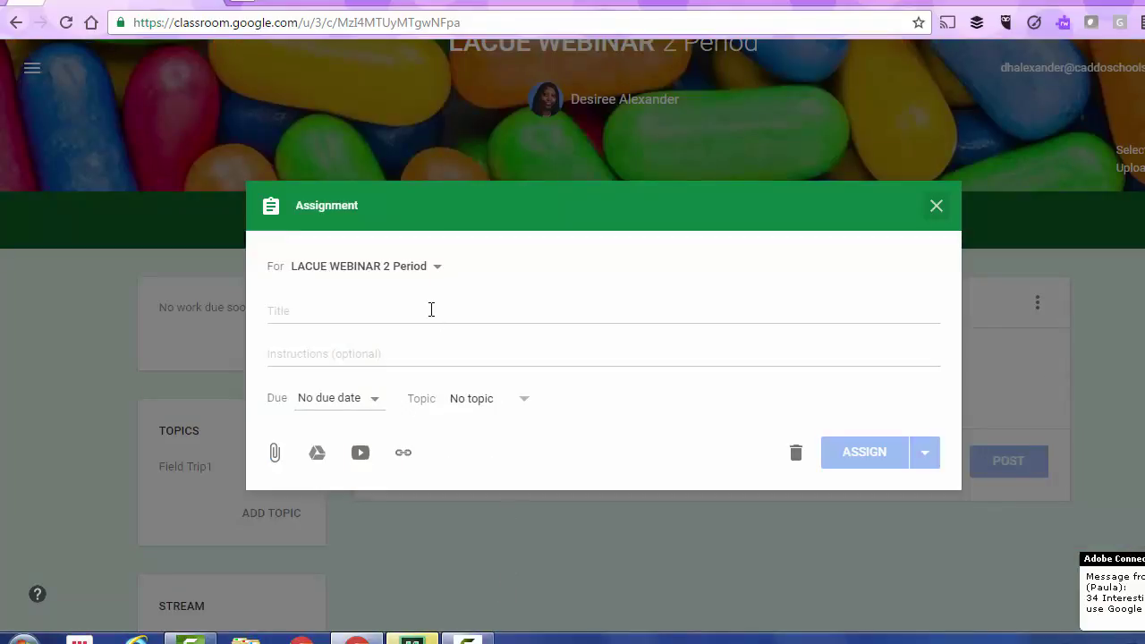
left_click(422, 271)
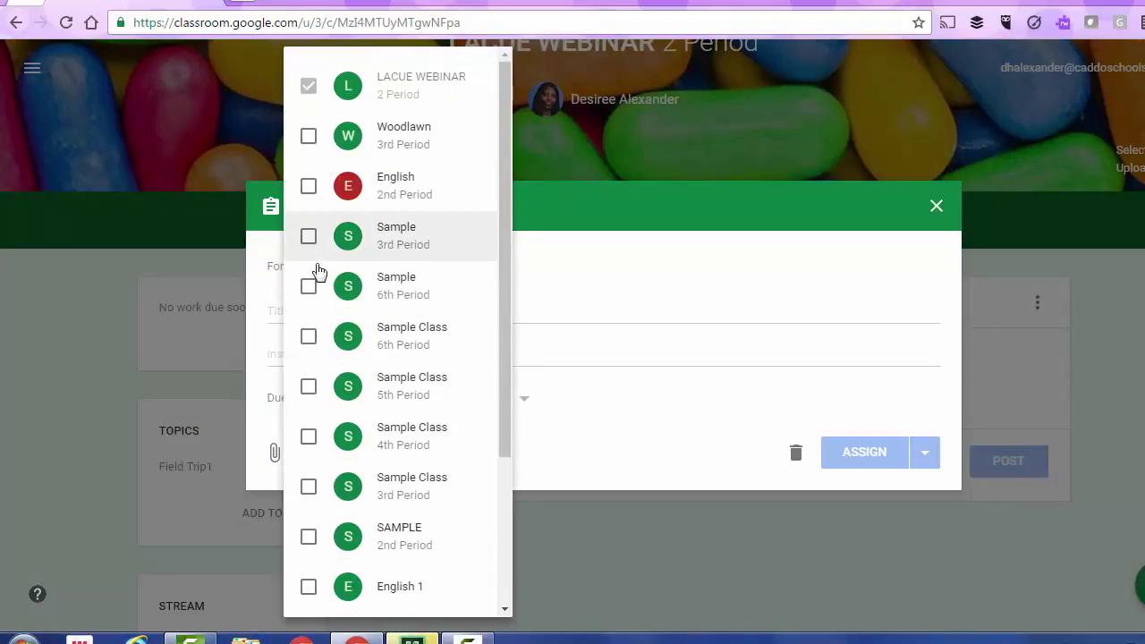
left_click(568, 323)
left_click(440, 312)
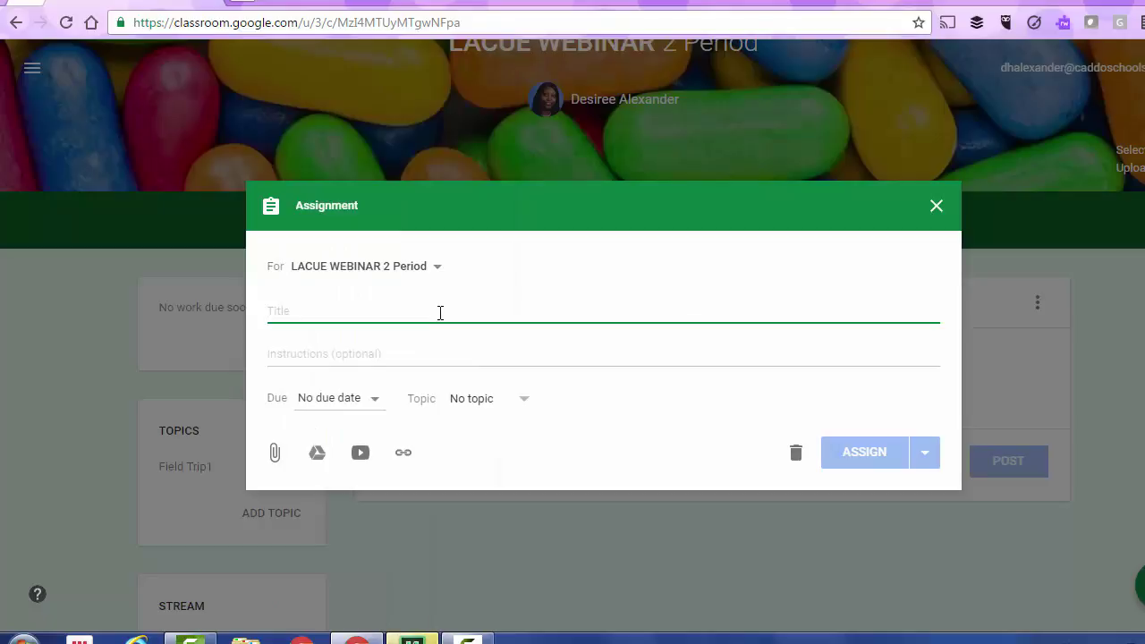
type("Worksheet")
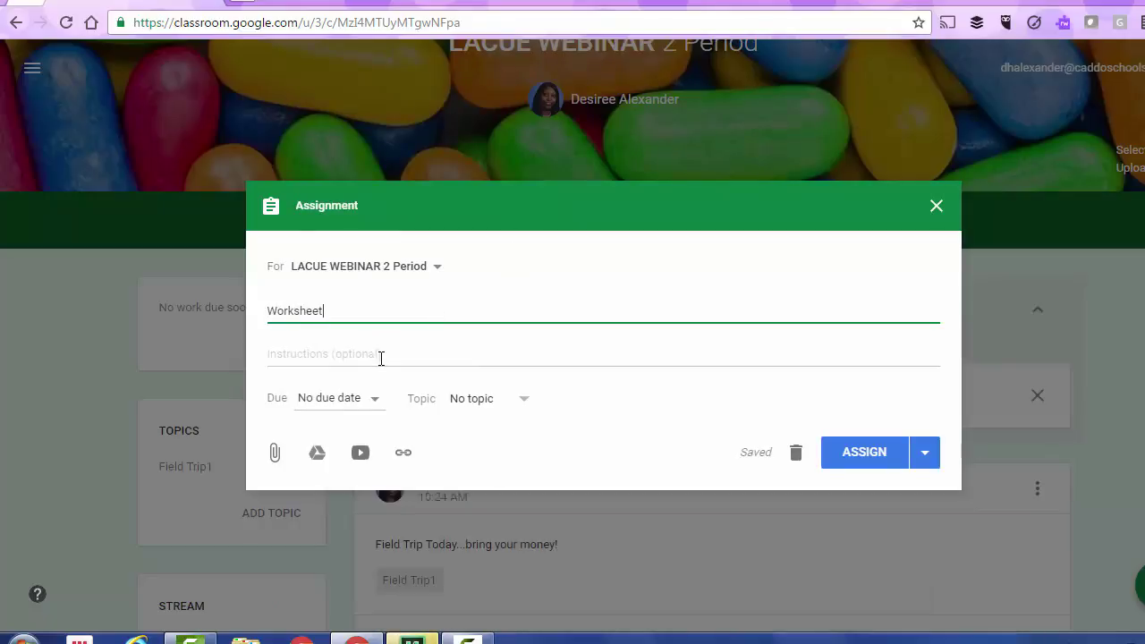
left_click(382, 357)
type("Do it.")
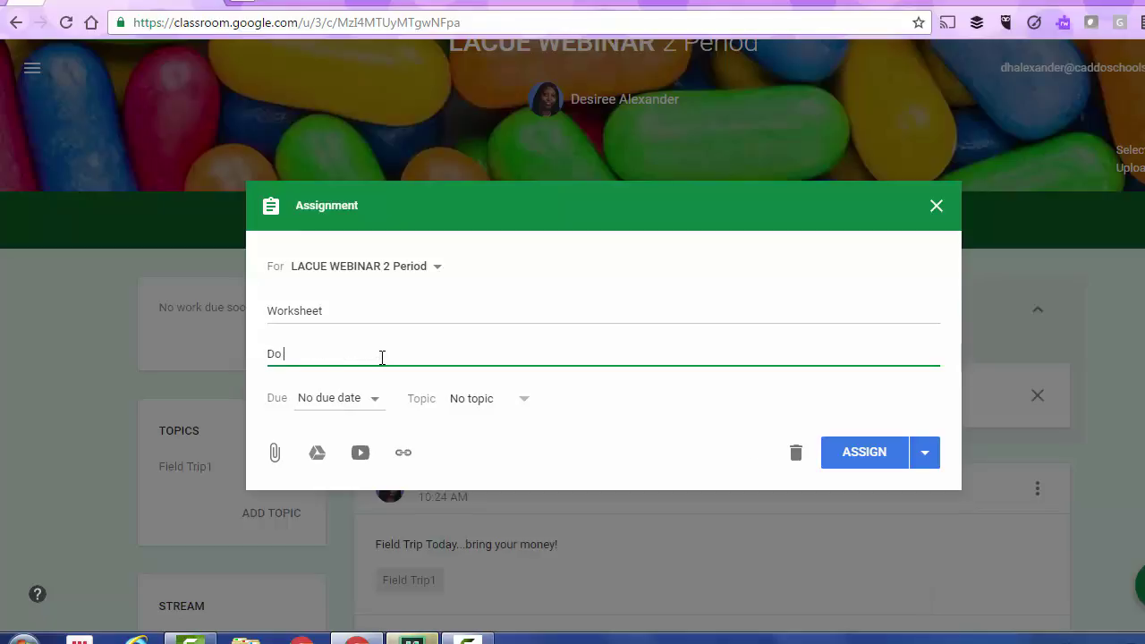
- Set the Worksheet assignment's due date to Dec 8, 2016 and its due time to 11:49 PM
left_click(344, 402)
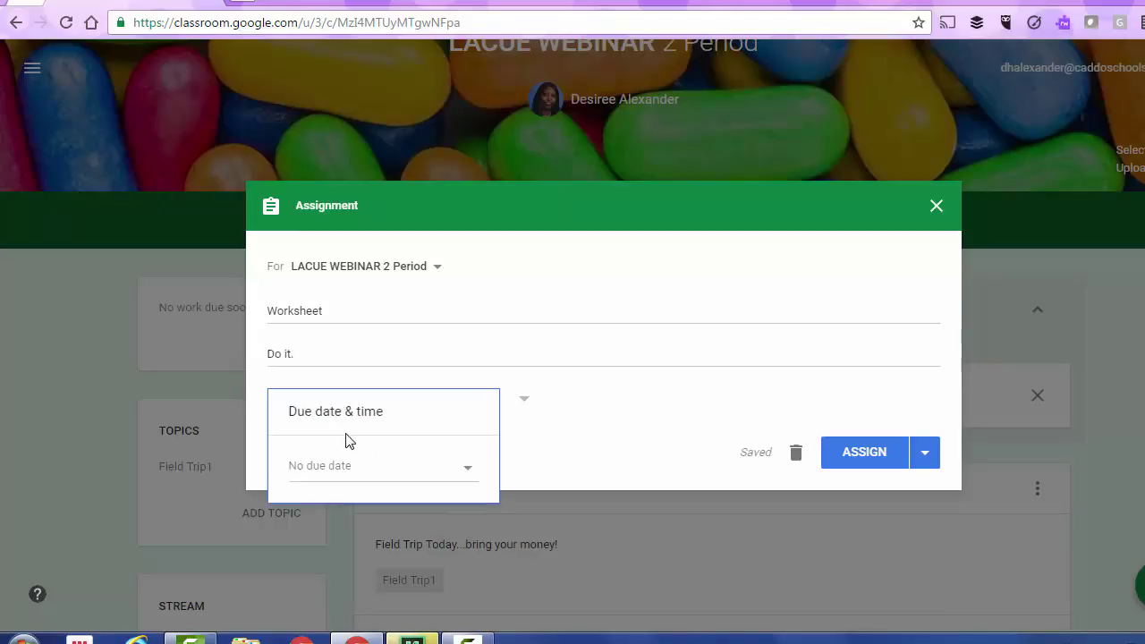
left_click(341, 469)
left_click(417, 531)
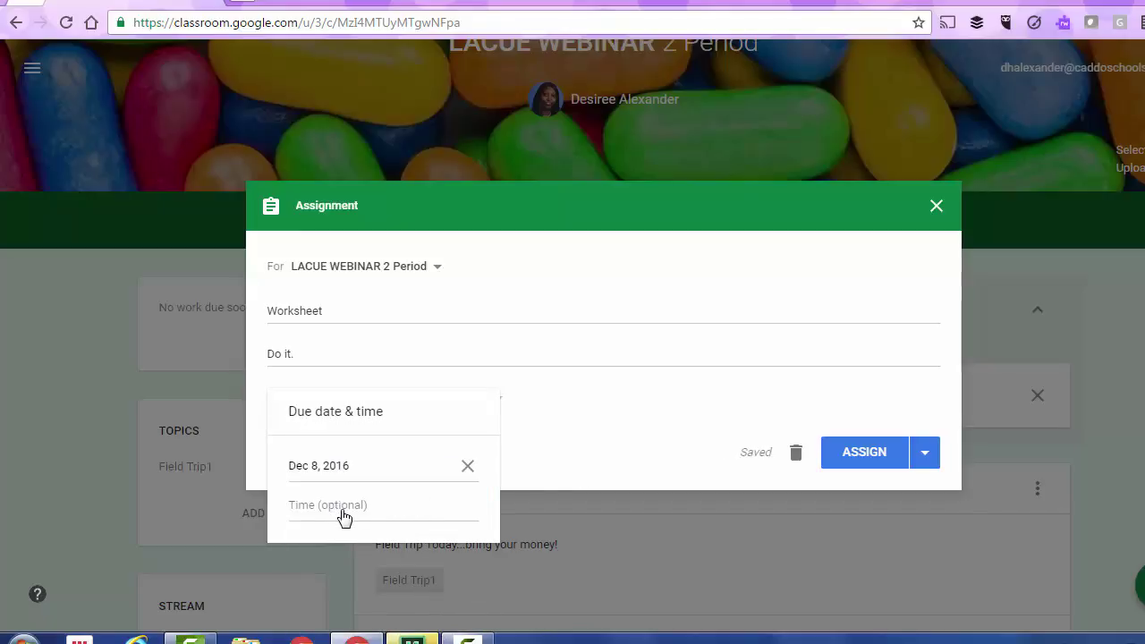
left_click(342, 513)
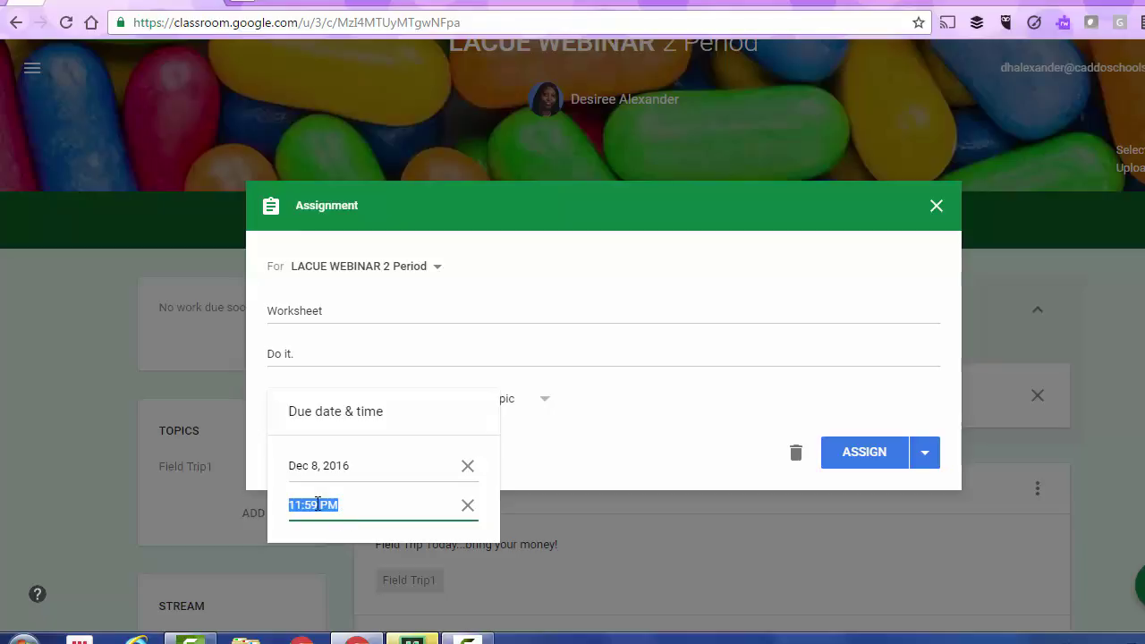
left_click(314, 505)
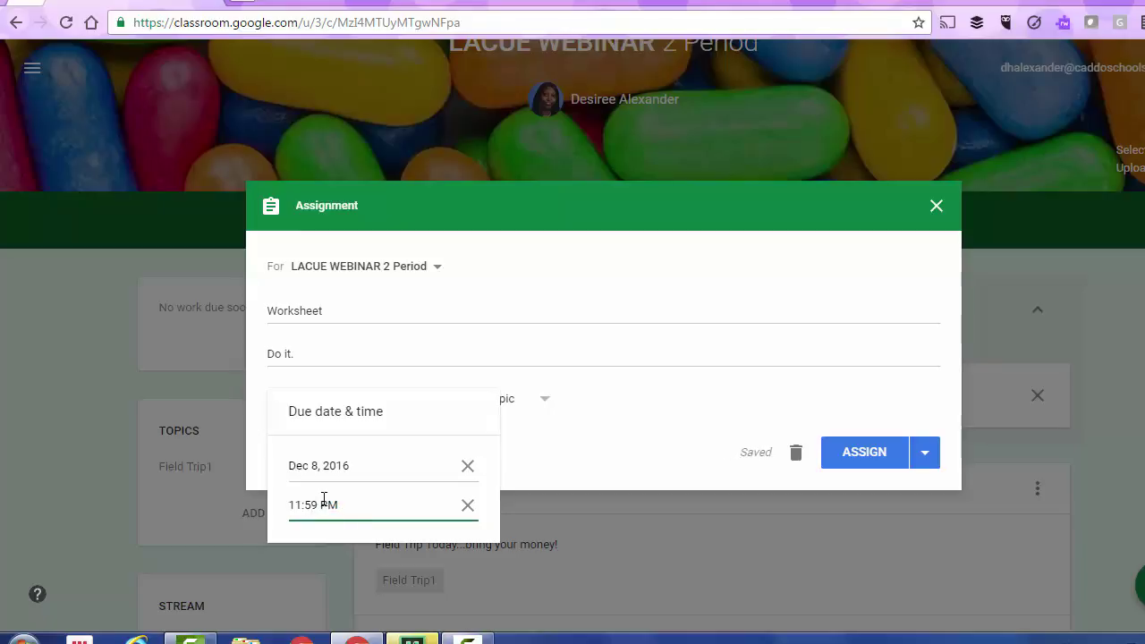
key("BackSpace")
type("4")
left_click(631, 447)
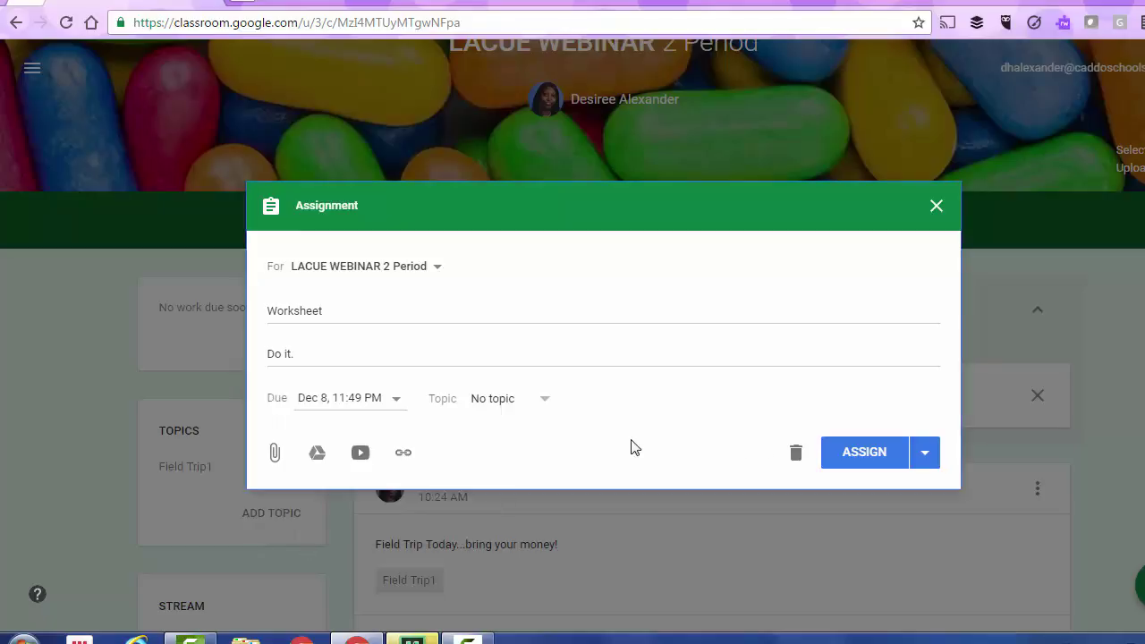
- Try the Field Trip1 topic on the Worksheet assignment and return it to No topic
left_click(545, 400)
left_click(521, 478)
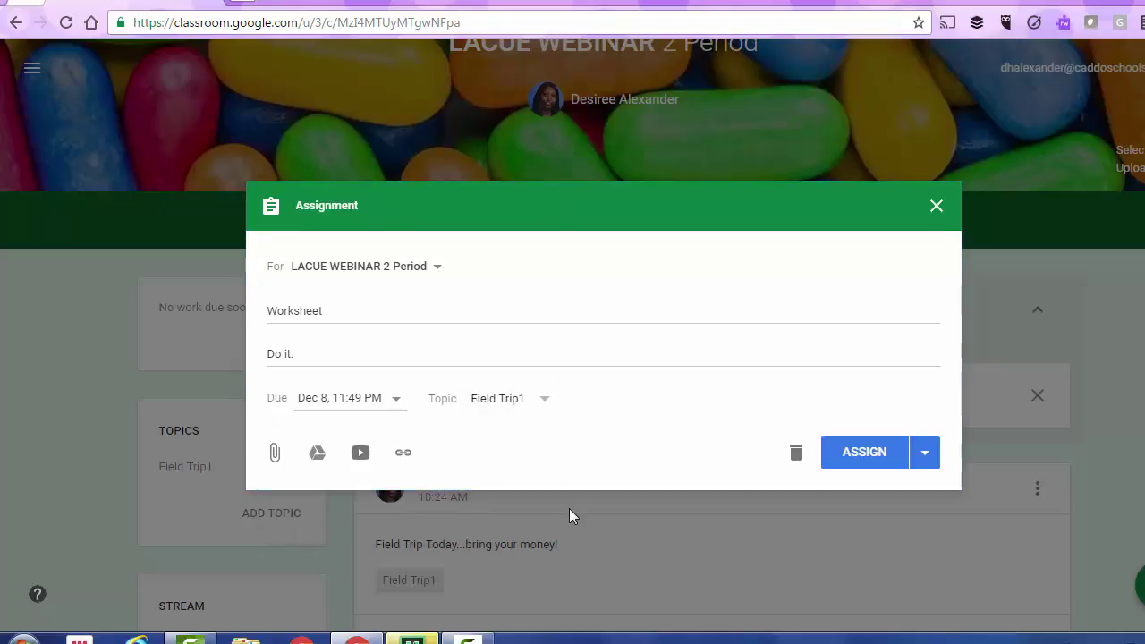
left_click(540, 400)
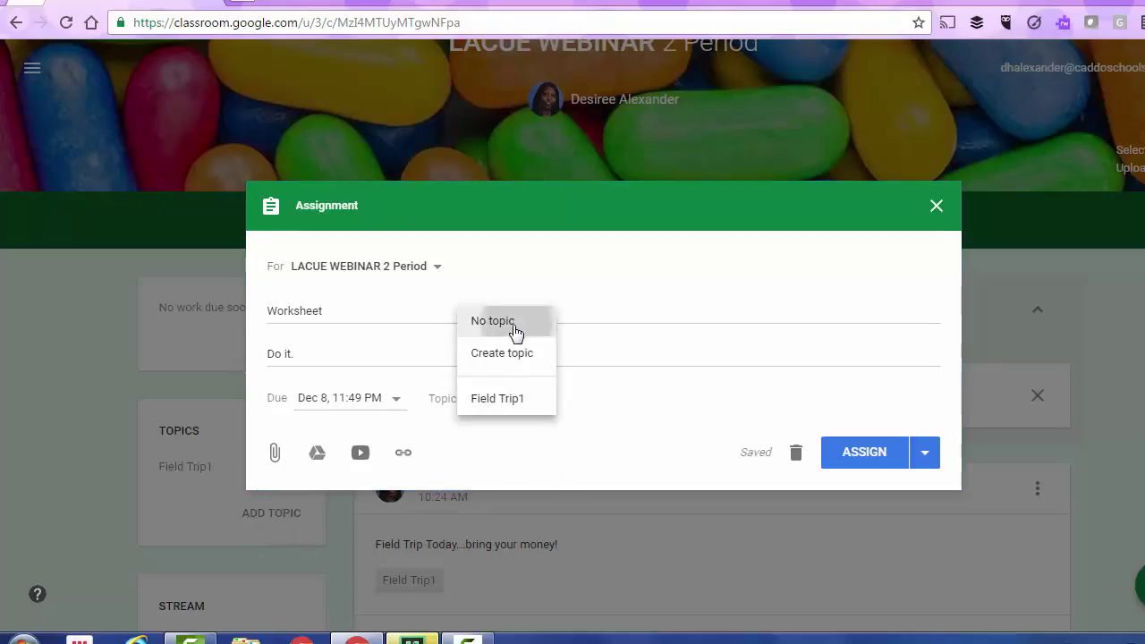
left_click(519, 327)
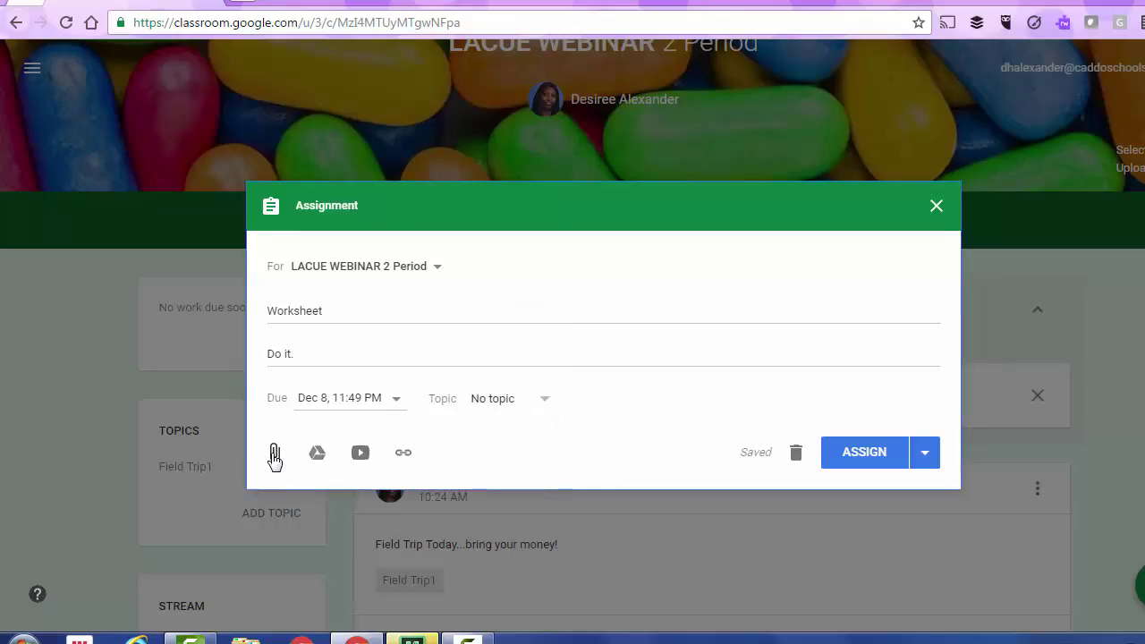
- Attach the Kansas City Back Channel document from My Drive and set it to make a copy for each student
left_click(274, 455)
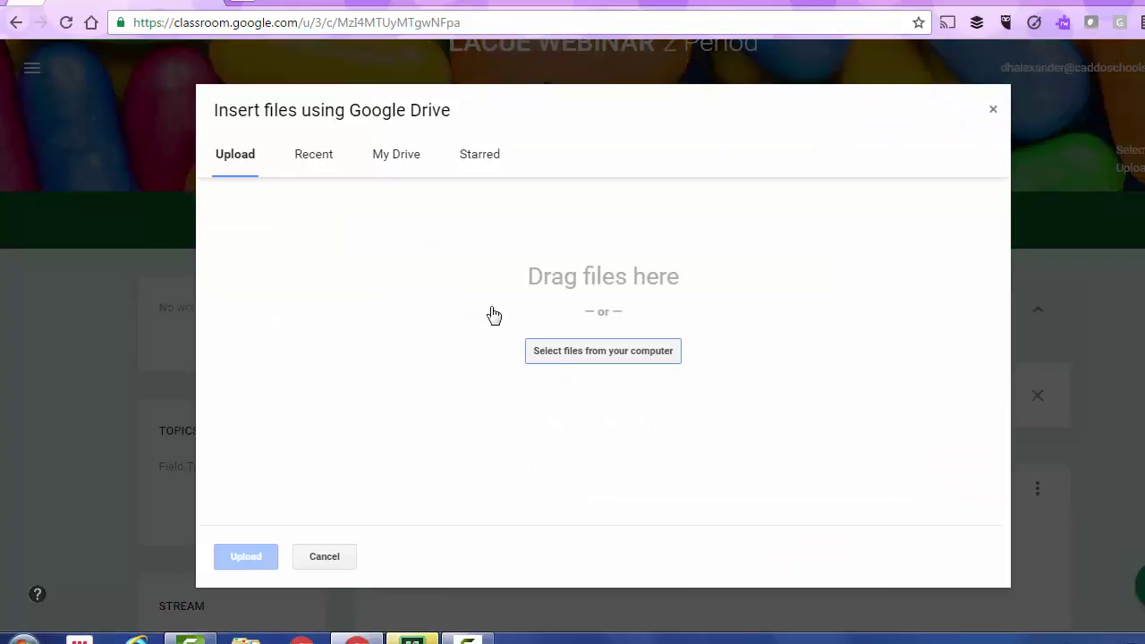
left_click(407, 164)
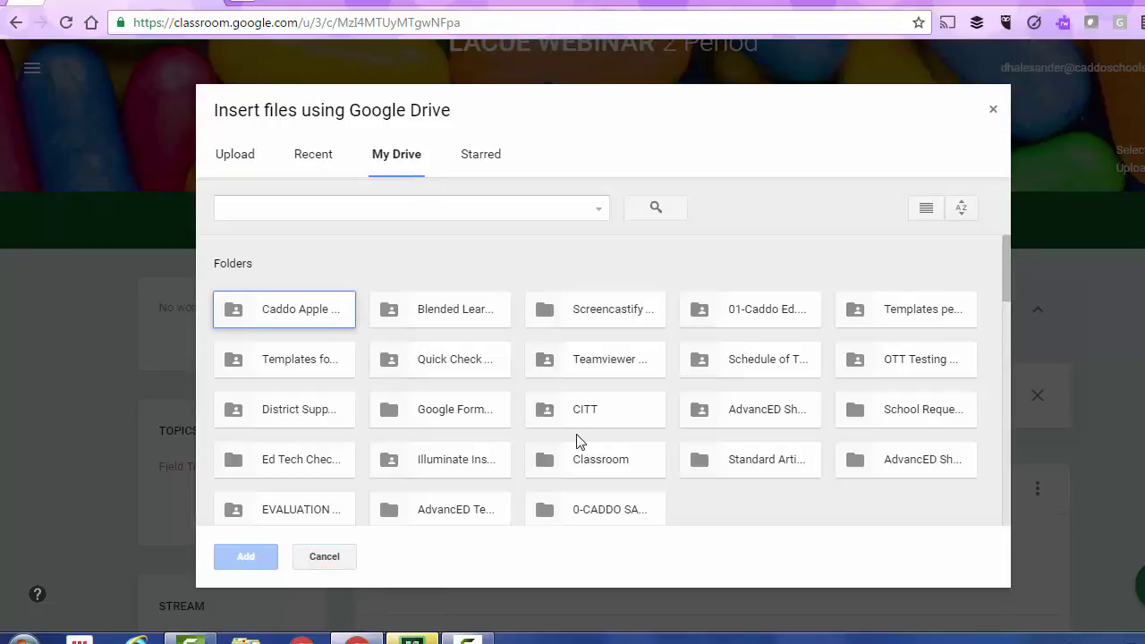
scroll(580, 449, "down", 1)
scroll(579, 444, "down", 5)
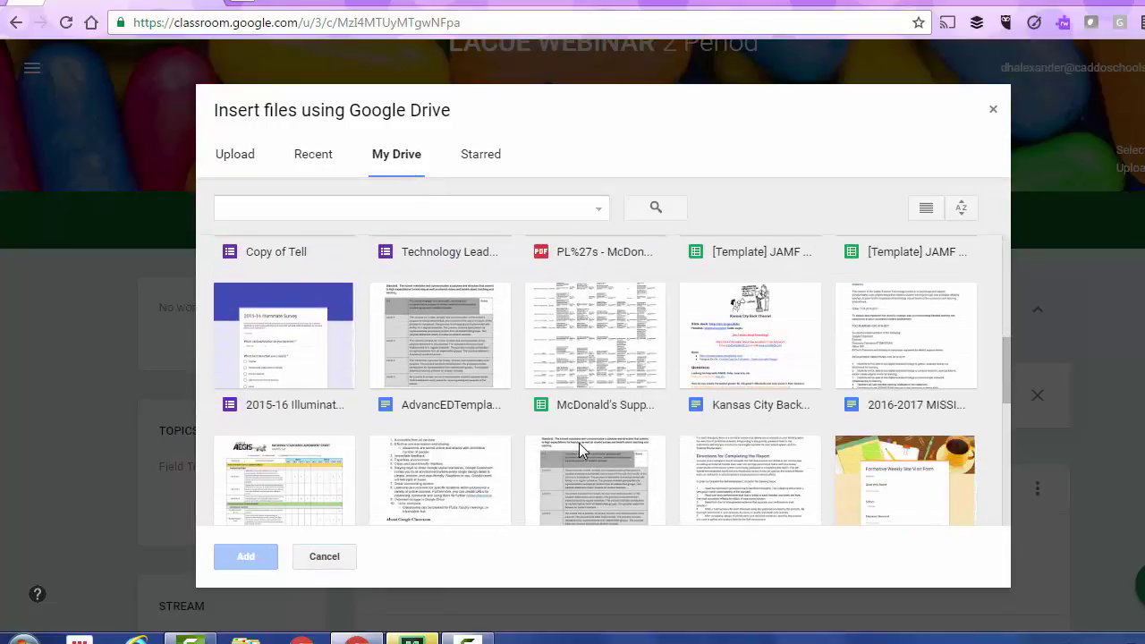
double_click(773, 297)
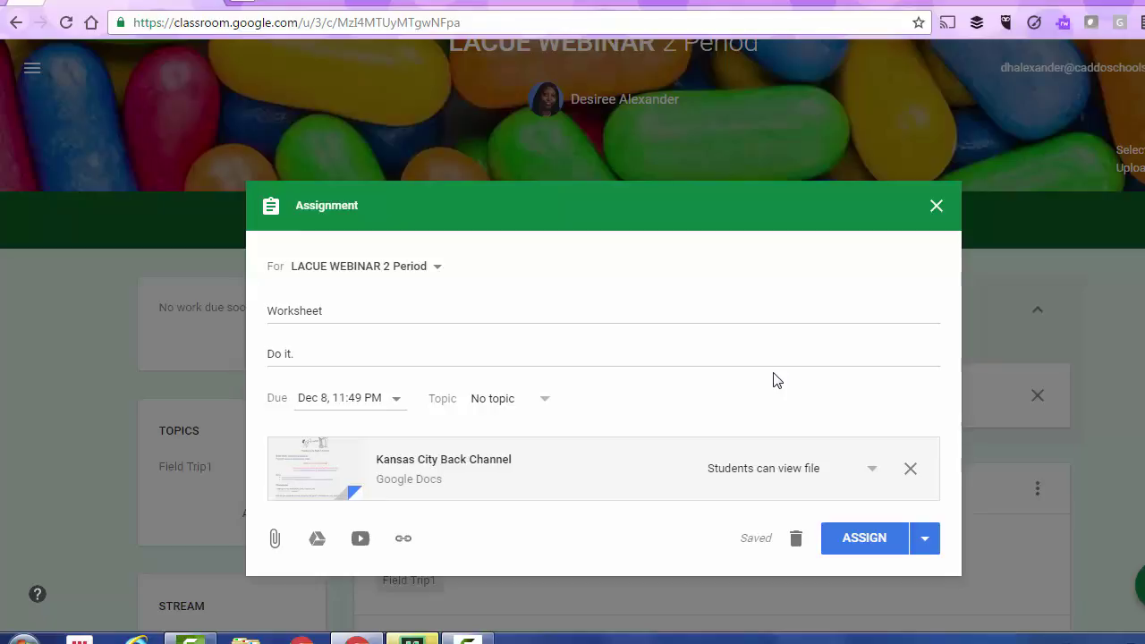
left_click(776, 484)
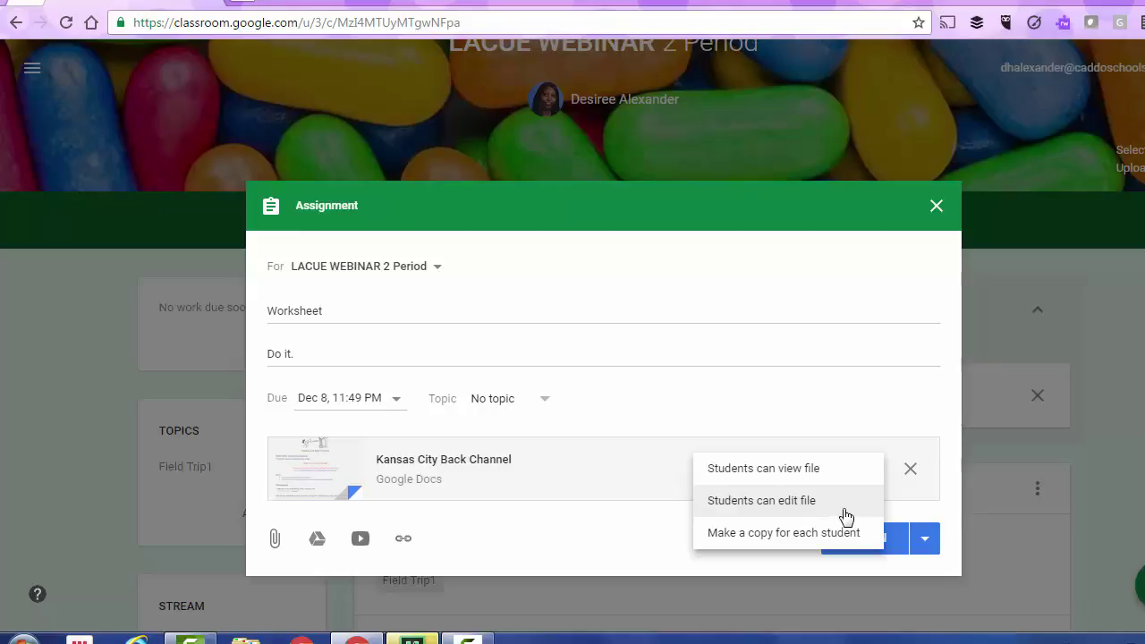
left_click(752, 536)
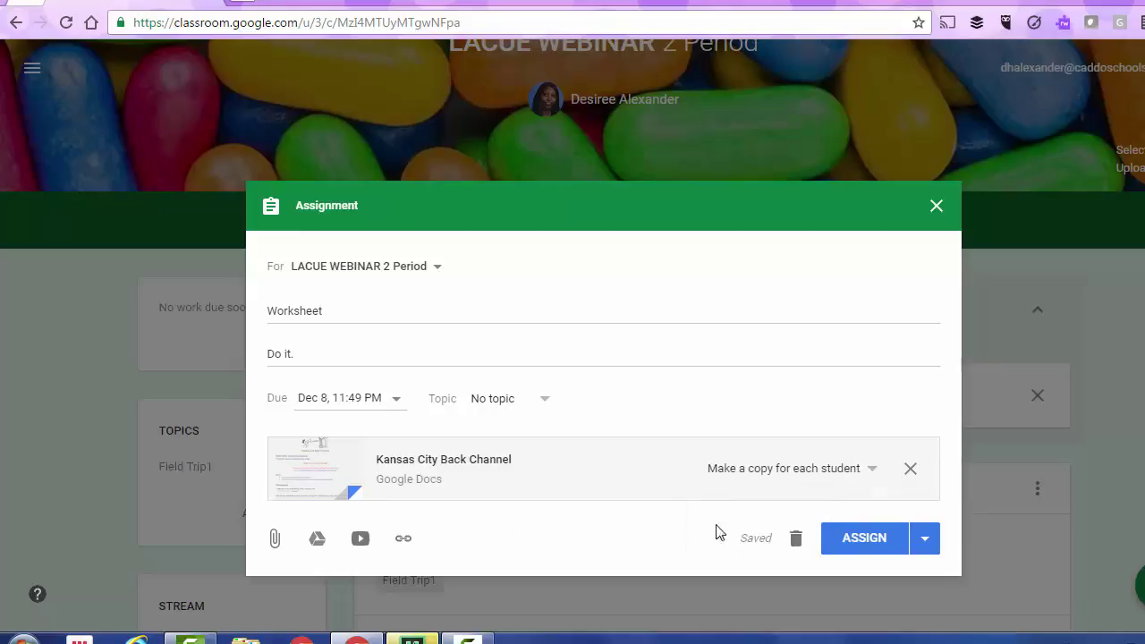
- Schedule the Worksheet assignment to post on Dec 6, 2016 at 8:00 AM
left_click(926, 538)
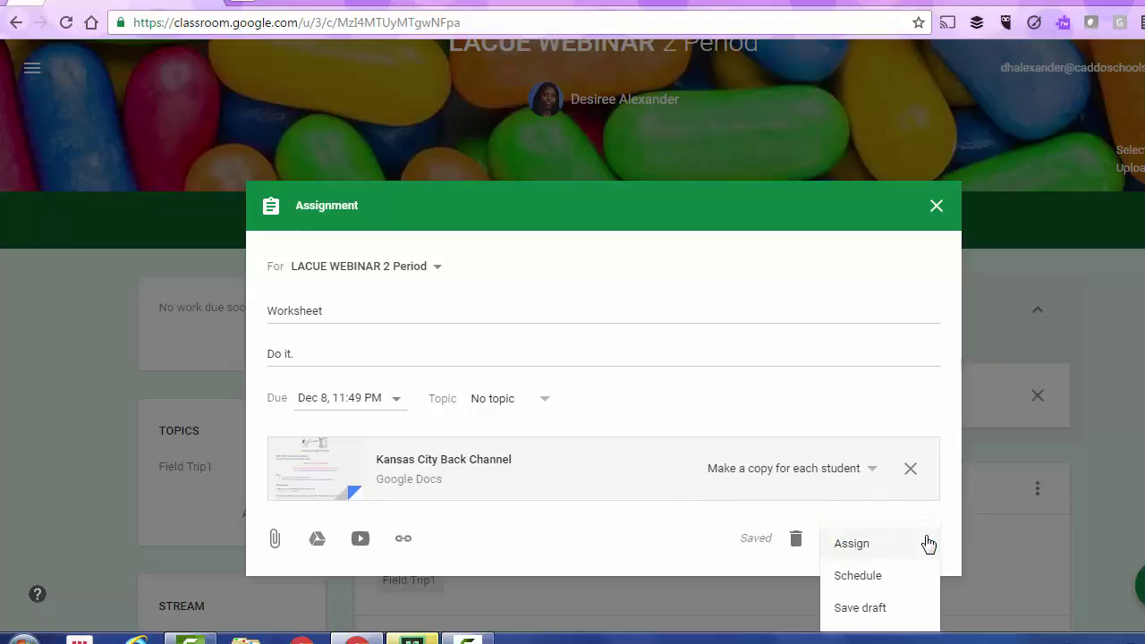
left_click(856, 578)
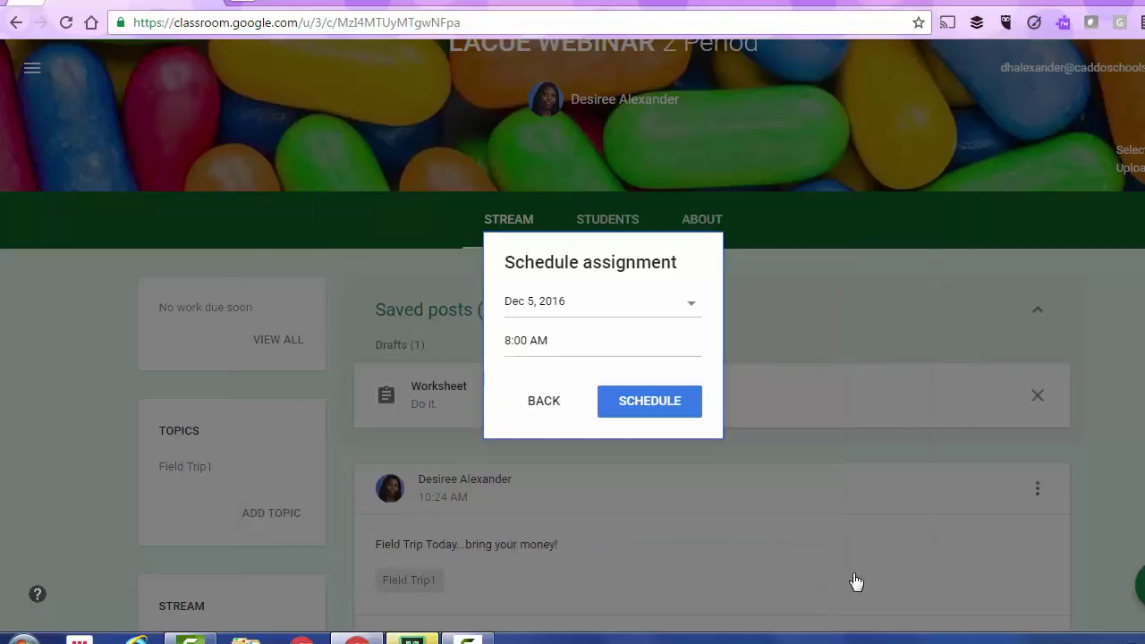
left_click(693, 309)
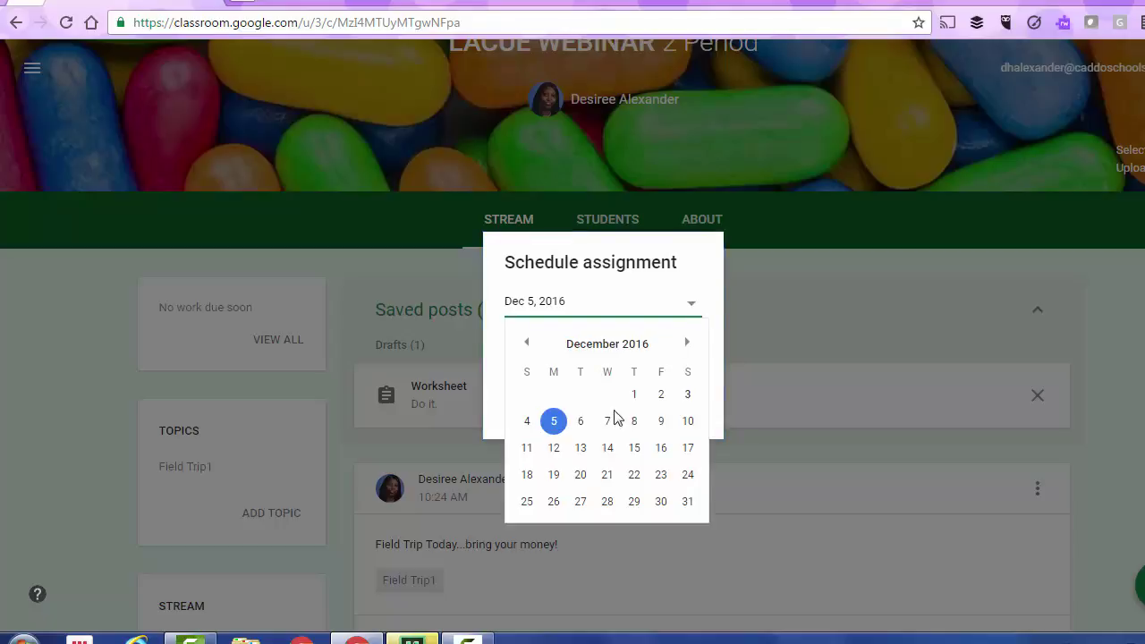
left_click(580, 422)
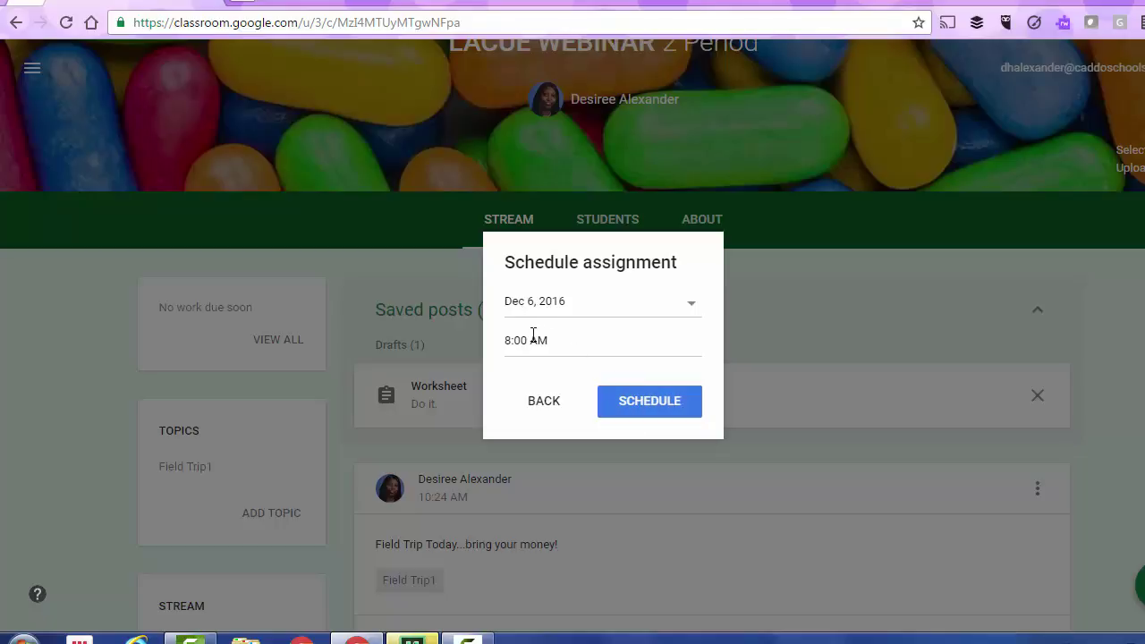
left_click(653, 407)
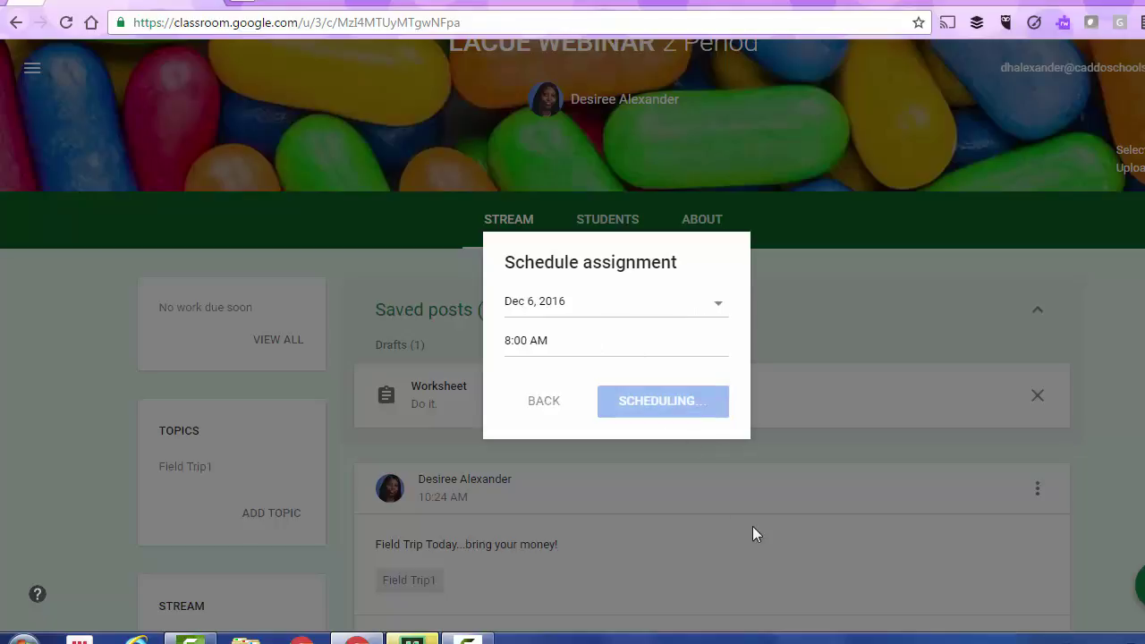
- Create a new assignment for LACUE WEBINAR 2 Period titled "sdfsd" with the instructions "sdfsdf"
scroll(632, 474, "down", 1)
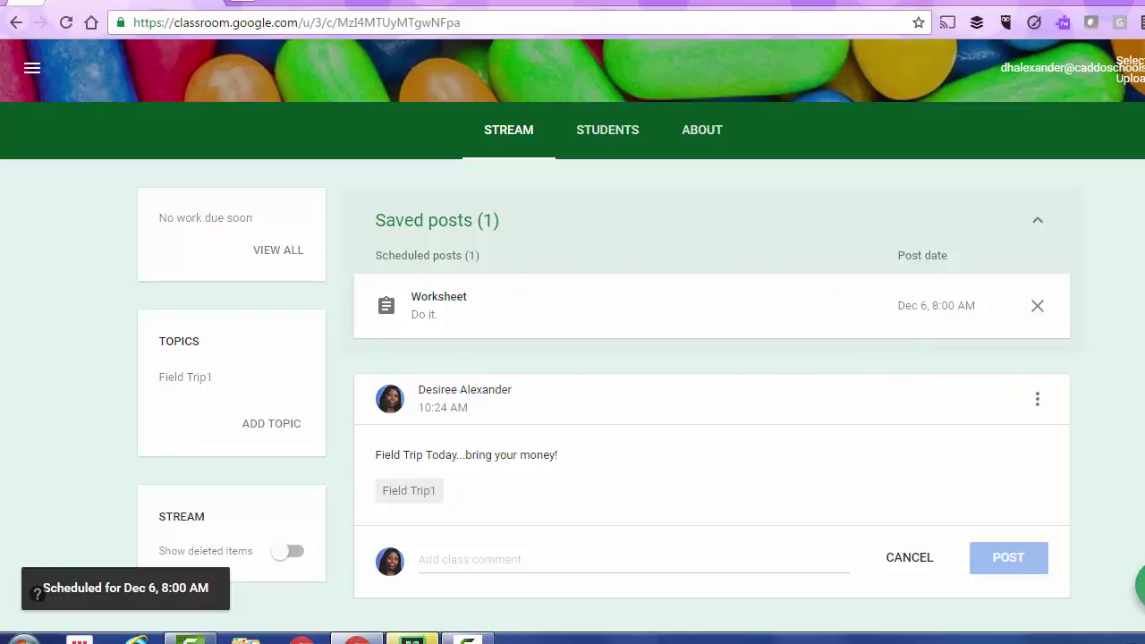
mouse_move(1136, 586)
left_click(1073, 458)
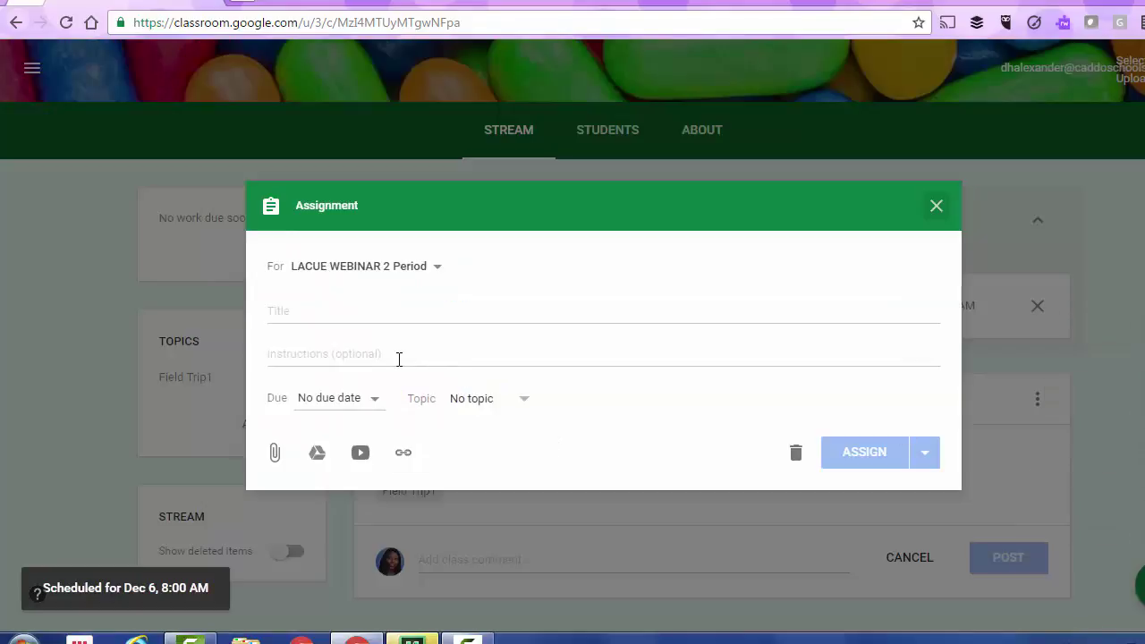
left_click(352, 315)
type("sdfsd")
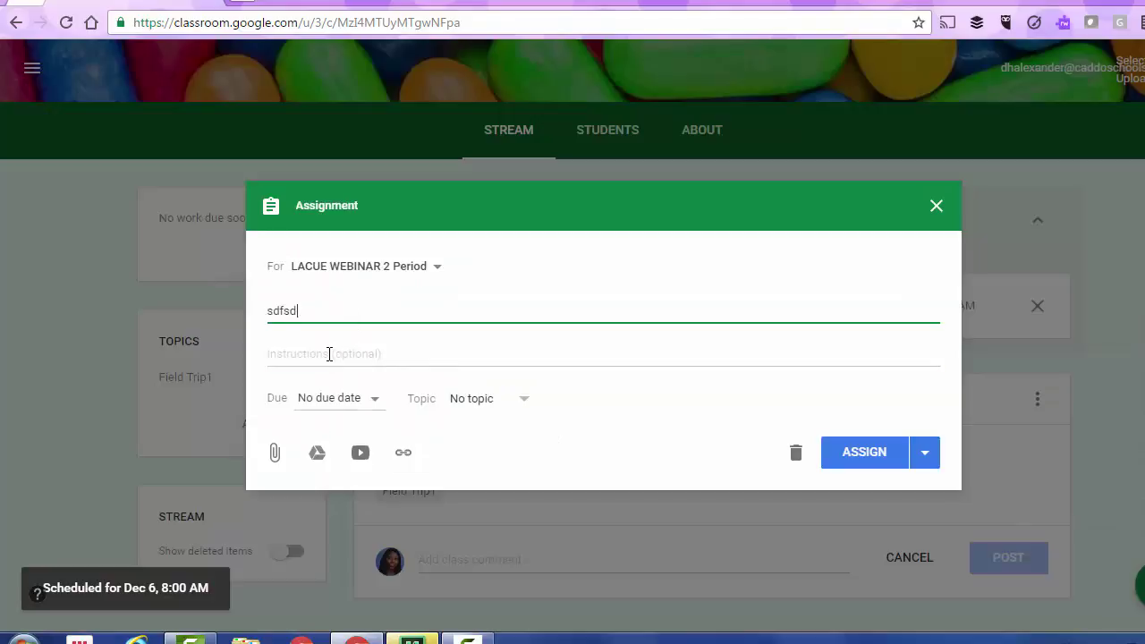
left_click(328, 352)
type("sdfsd")
- Attach the recent Drive file TTC Spring 17 classes.pdf with students allowed to view it, and assign the sdfsd assignment
left_click(277, 456)
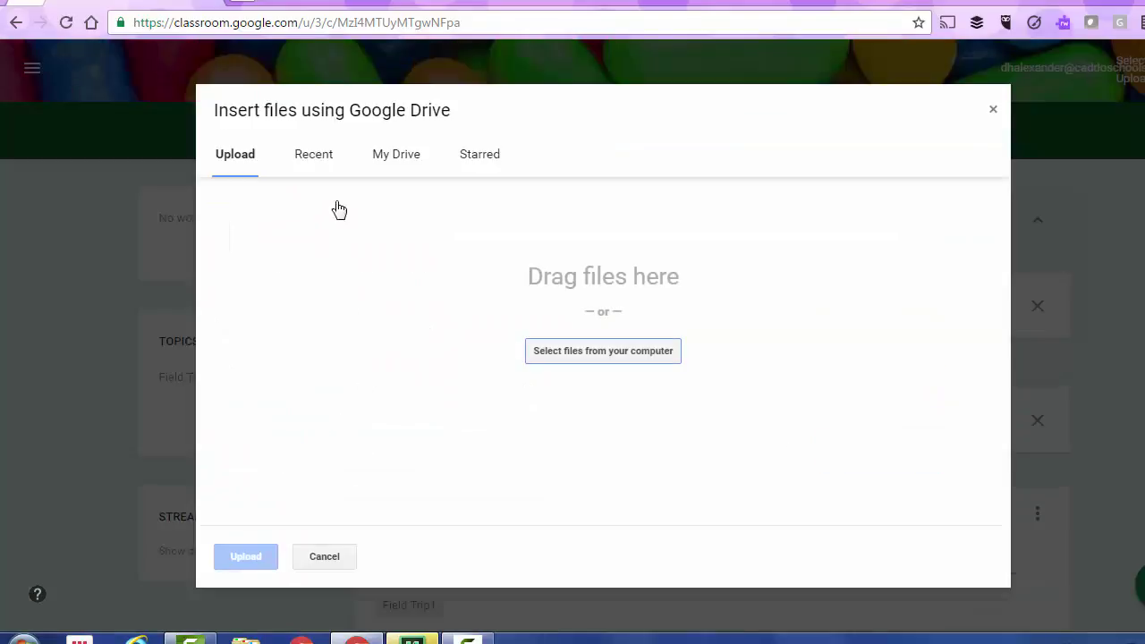
left_click(319, 154)
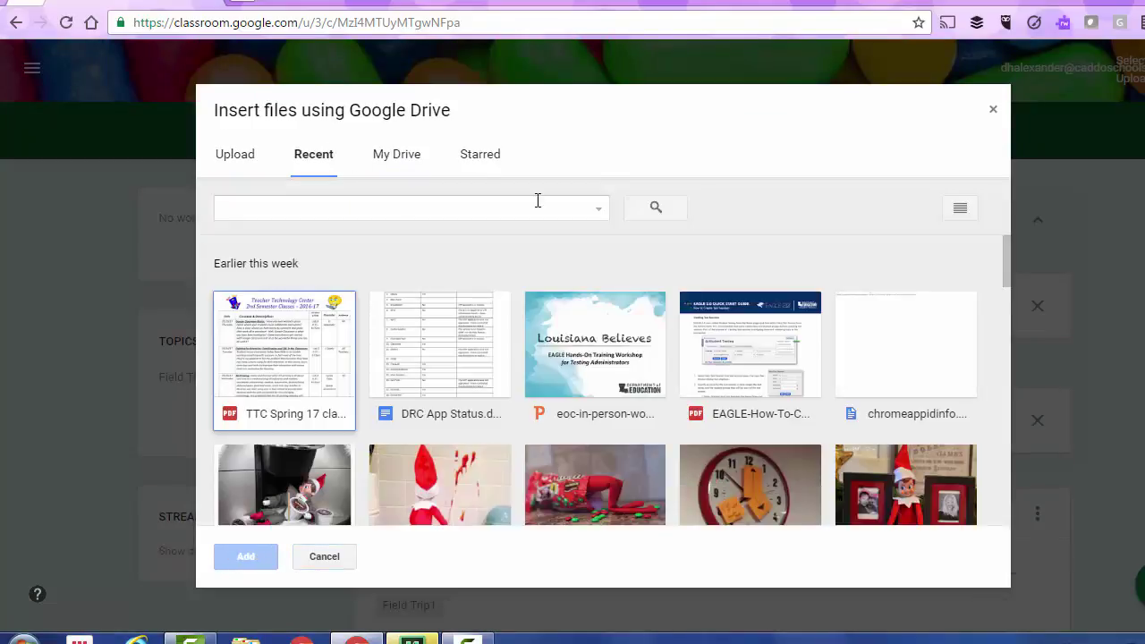
double_click(299, 352)
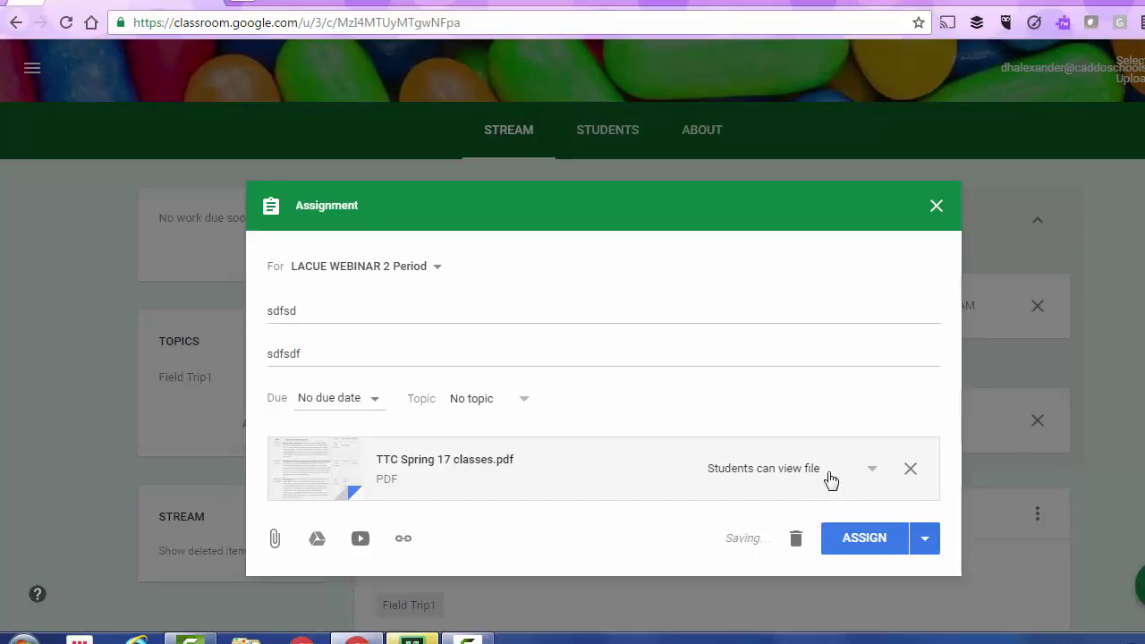
left_click(831, 478)
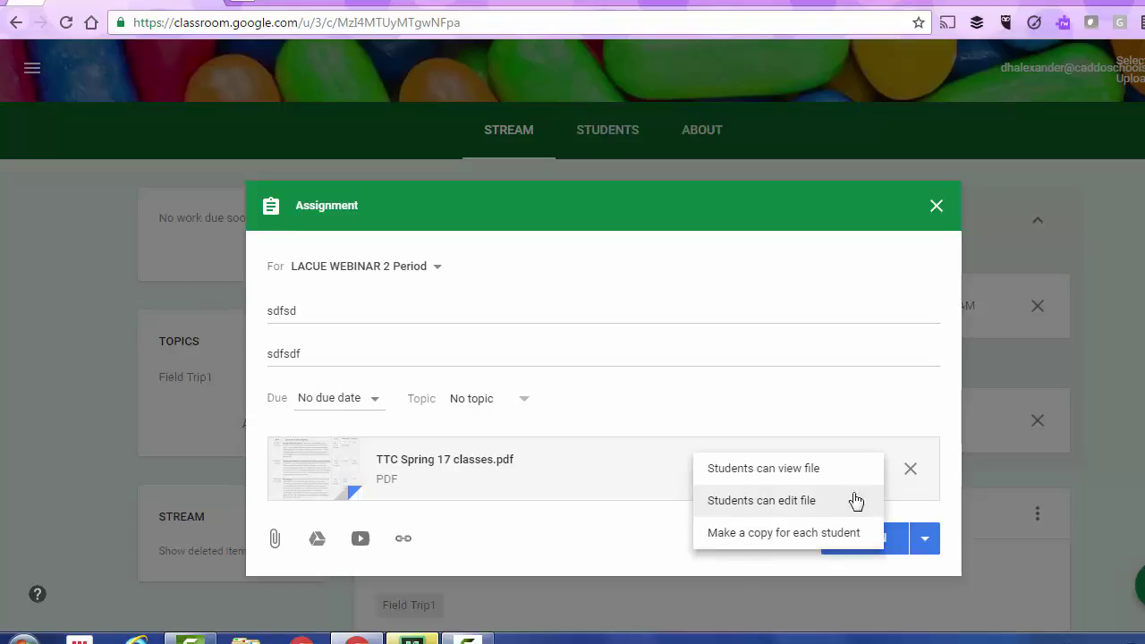
left_click(597, 548)
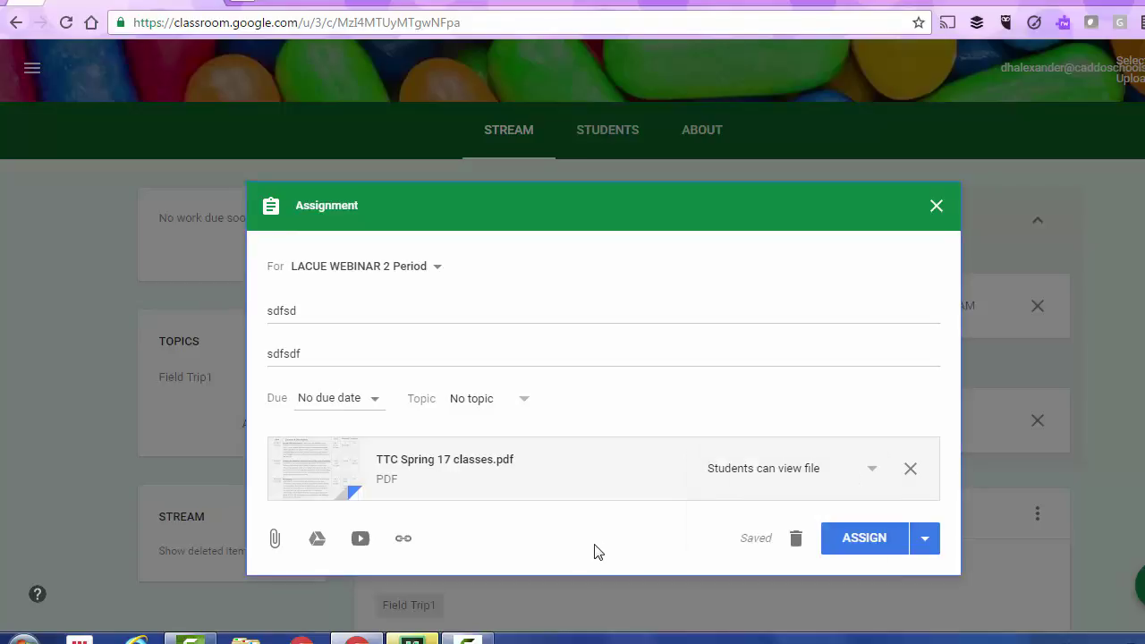
left_click(861, 547)
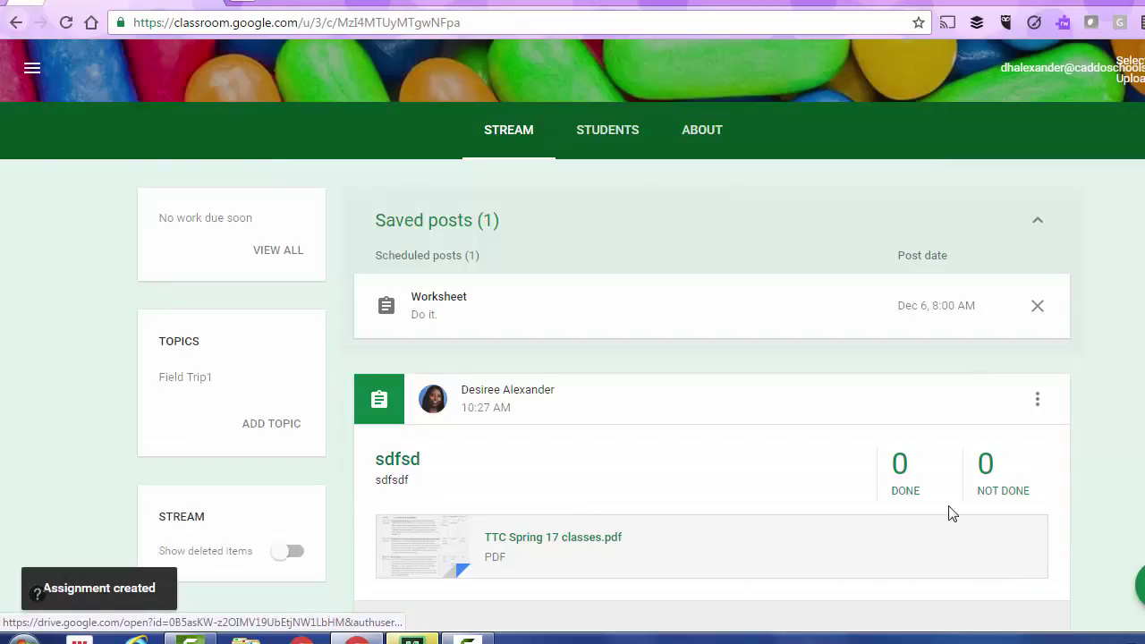
- Create a new question for LACUE WEBINAR 2 Period asking "How are you today?" without instructions
scroll(813, 467, "down", 2)
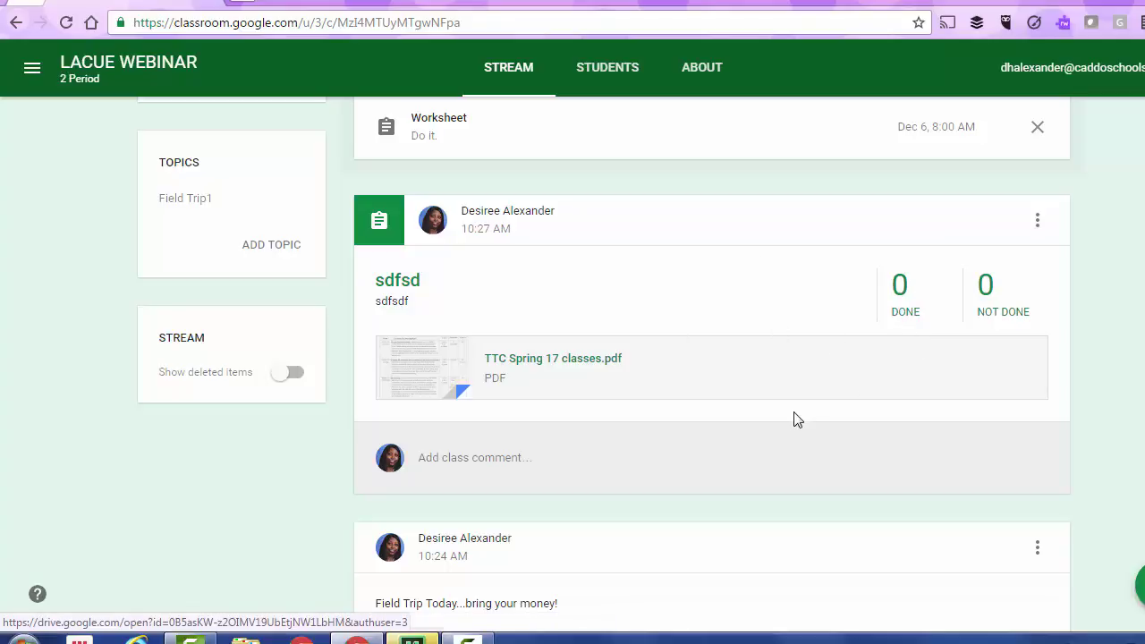
mouse_move(1116, 583)
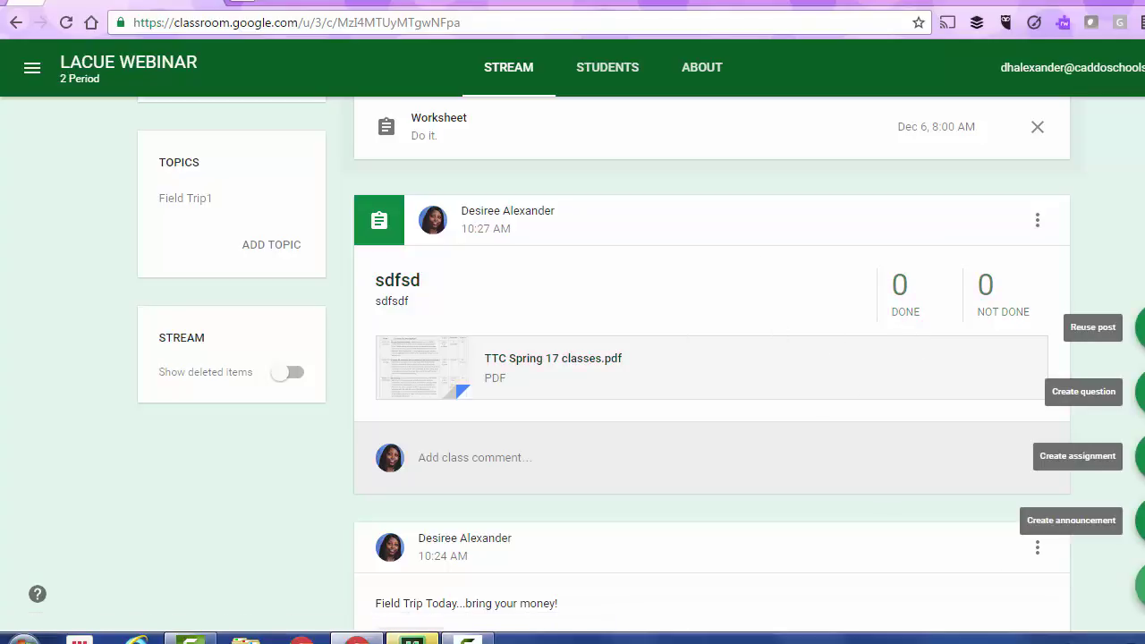
left_click(1135, 391)
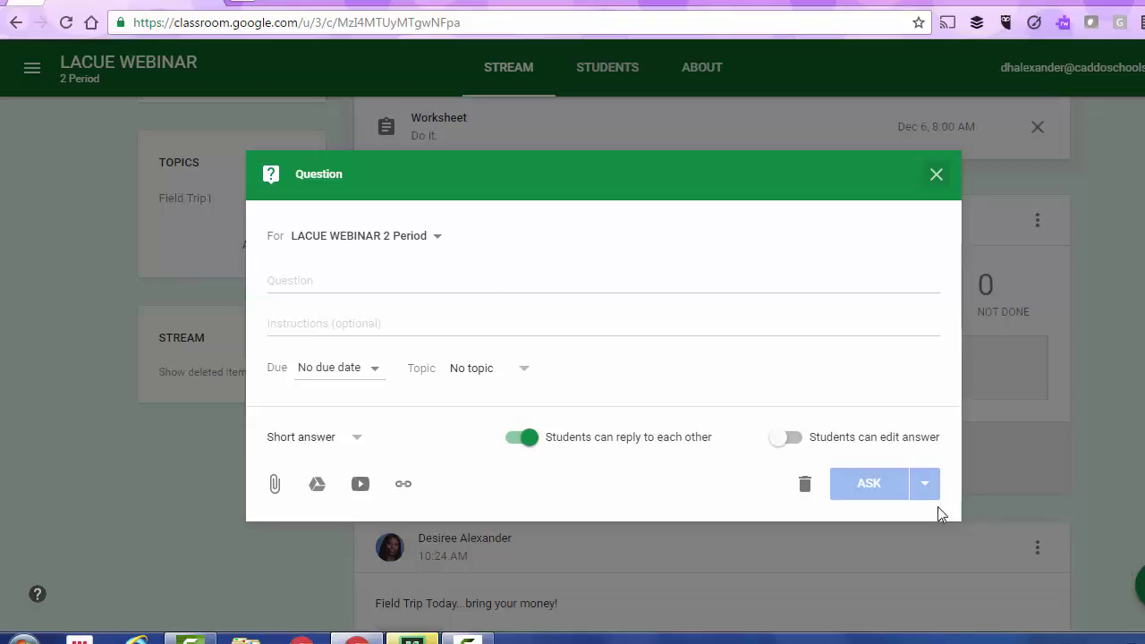
left_click(424, 236)
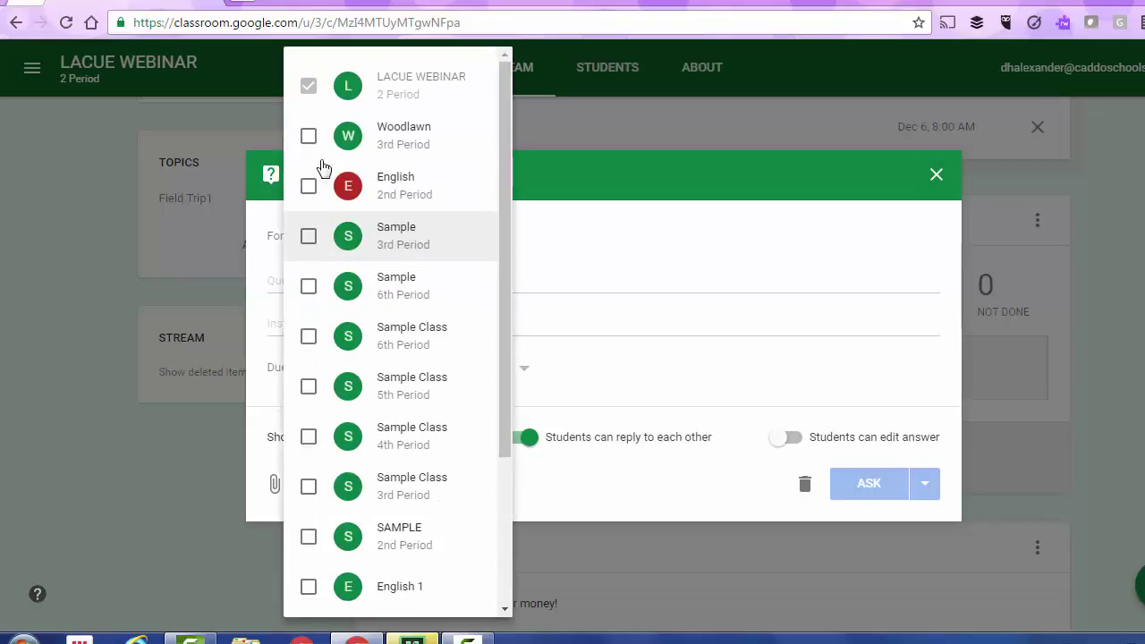
left_click(597, 325)
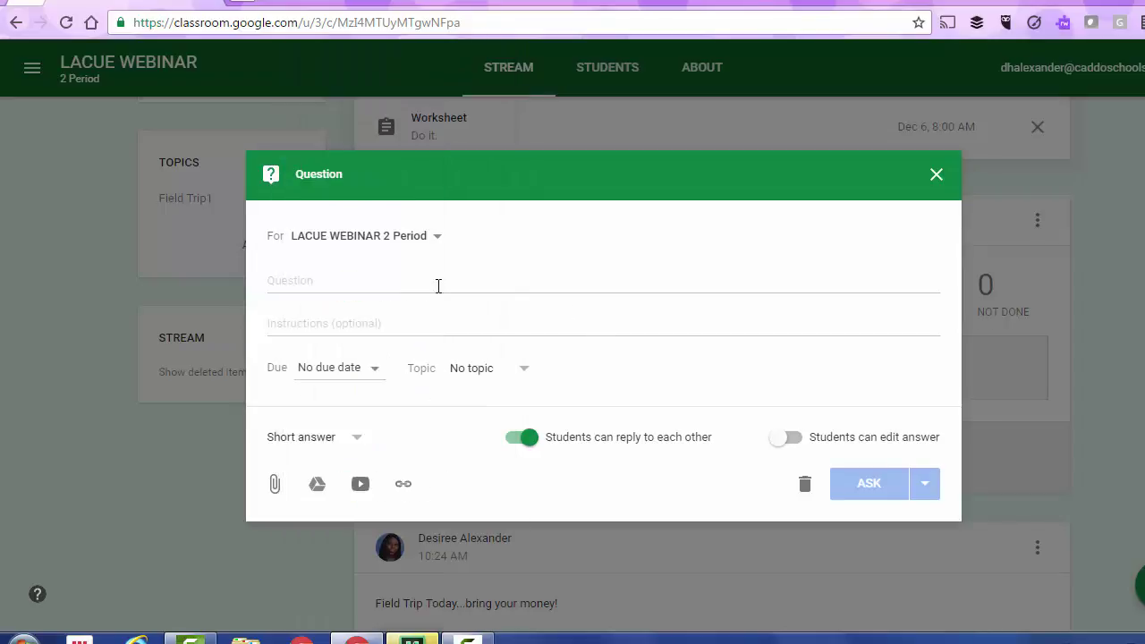
left_click(379, 276)
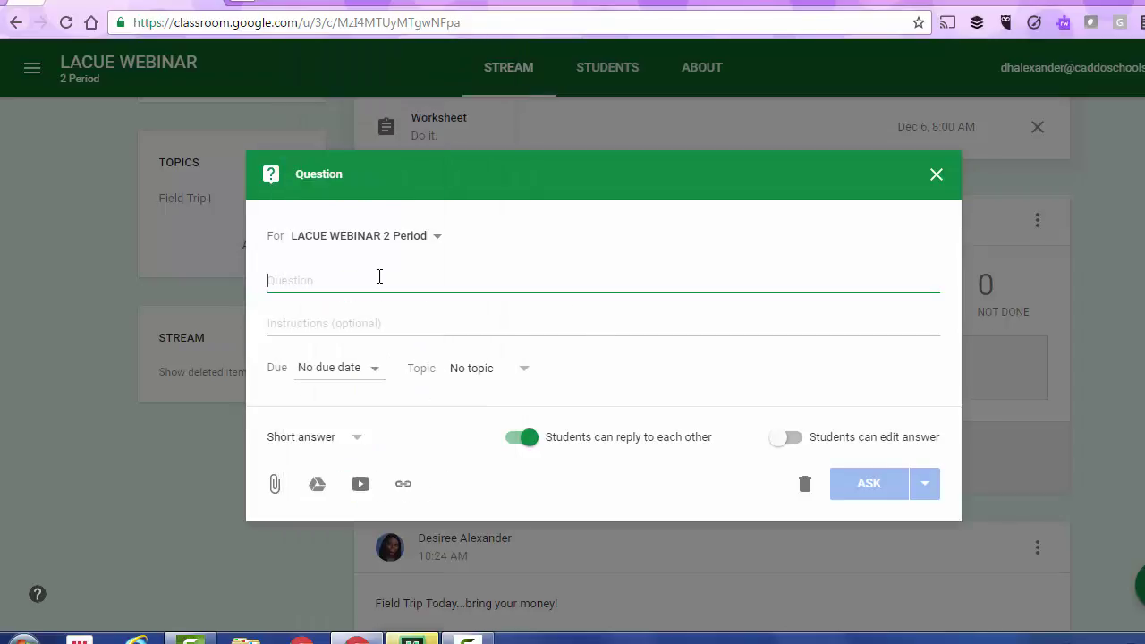
type("How are you today?")
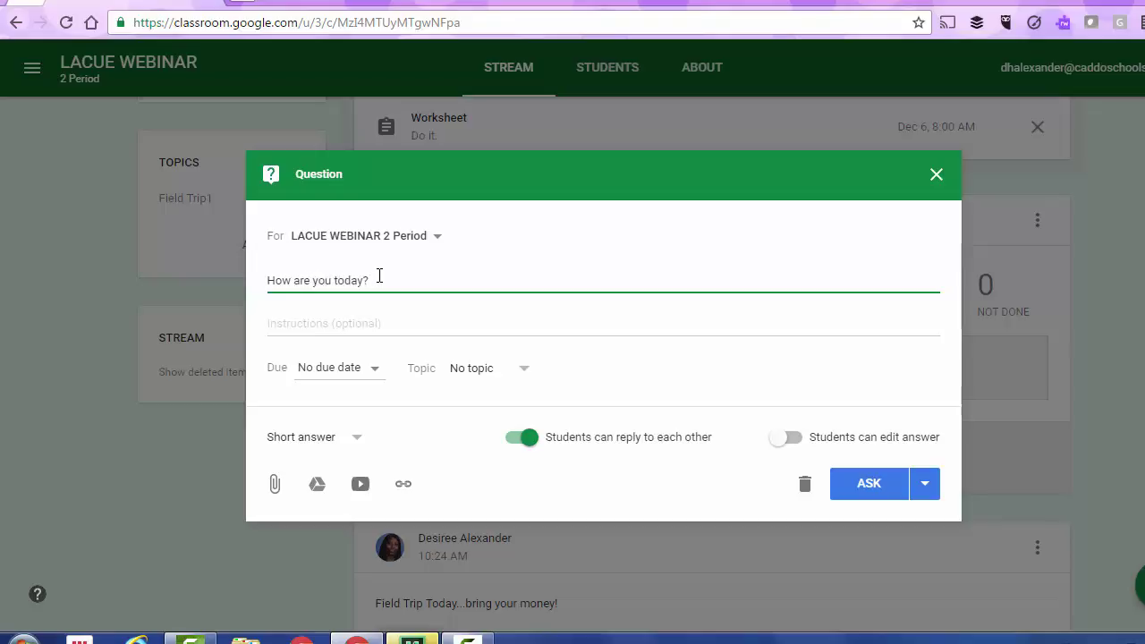
left_click(338, 324)
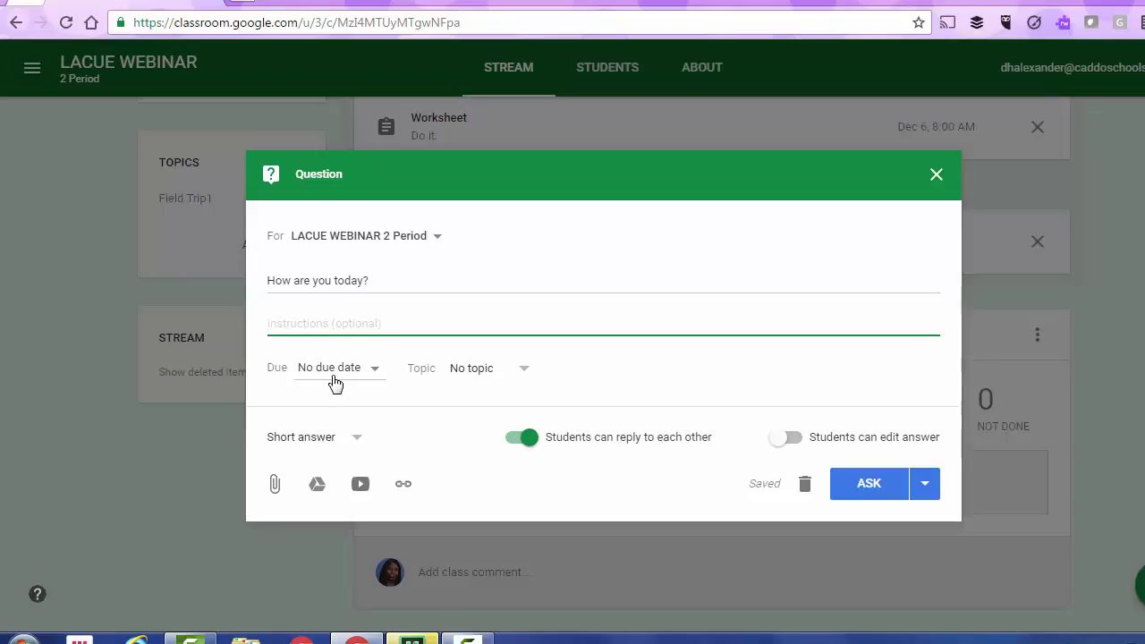
- Keep the question as Short answer and try letting students edit their answer, leaving that permission off
left_click(353, 442)
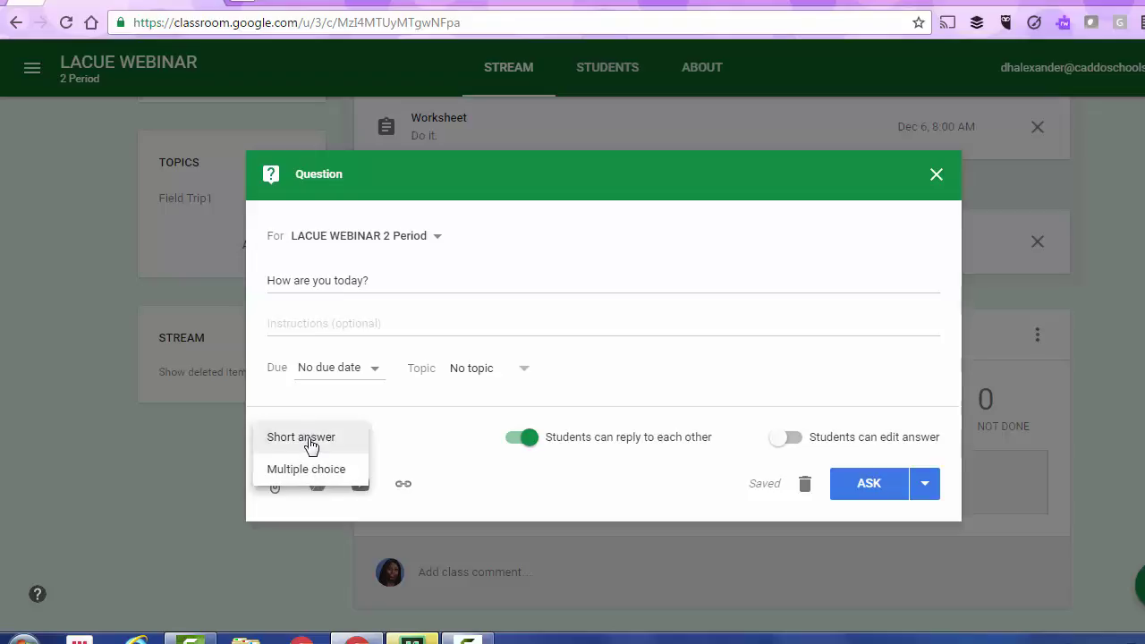
left_click(308, 437)
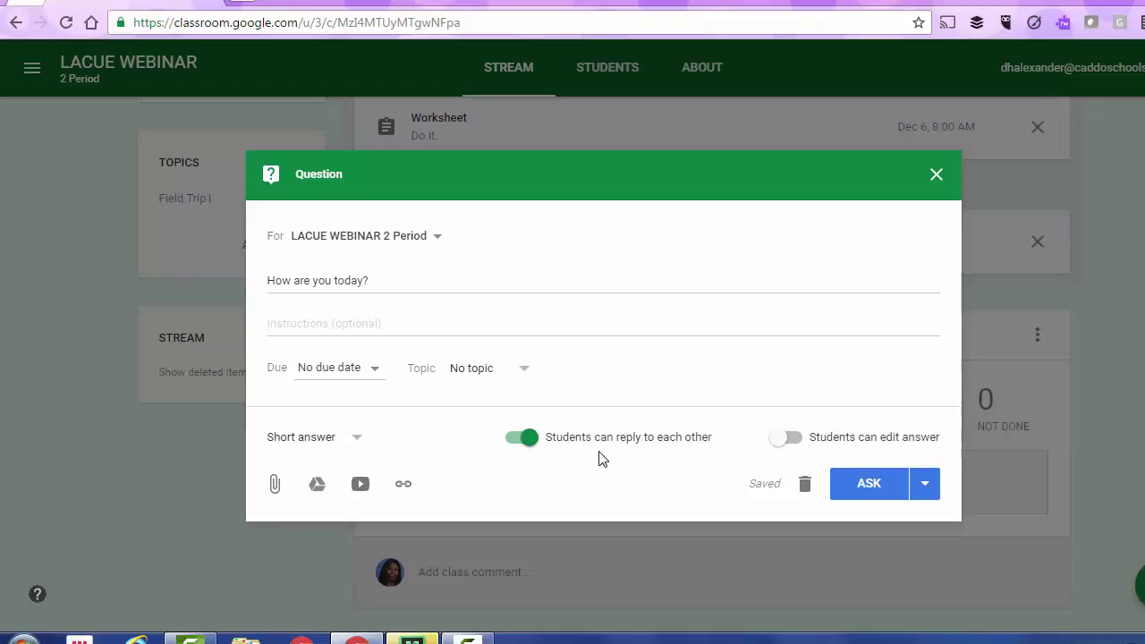
left_click(808, 438)
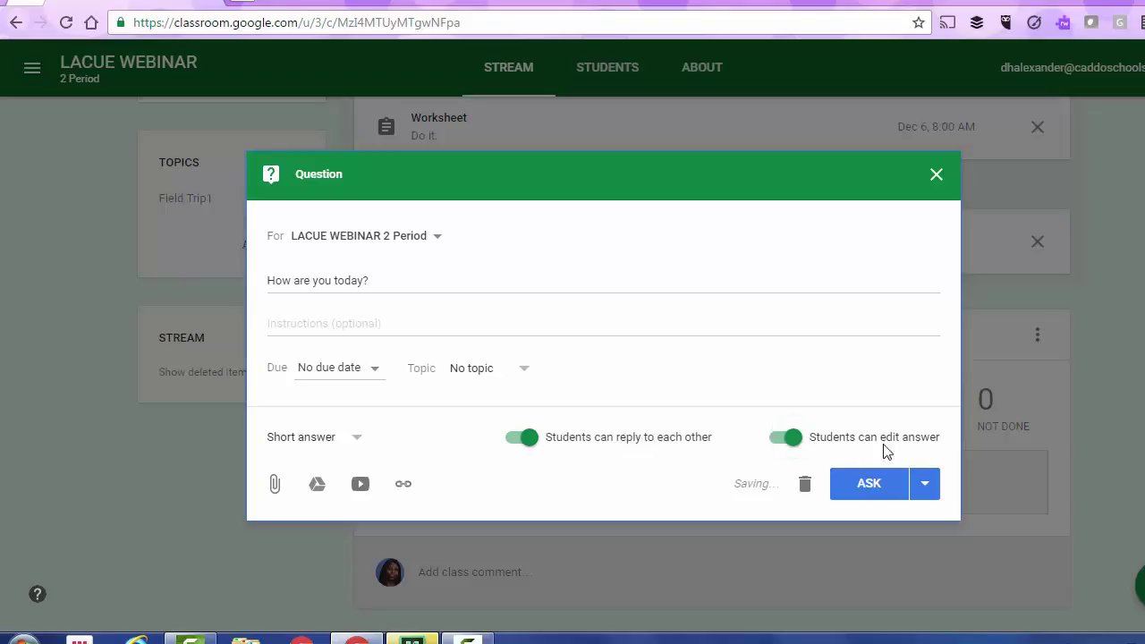
left_click(783, 437)
left_click(801, 441)
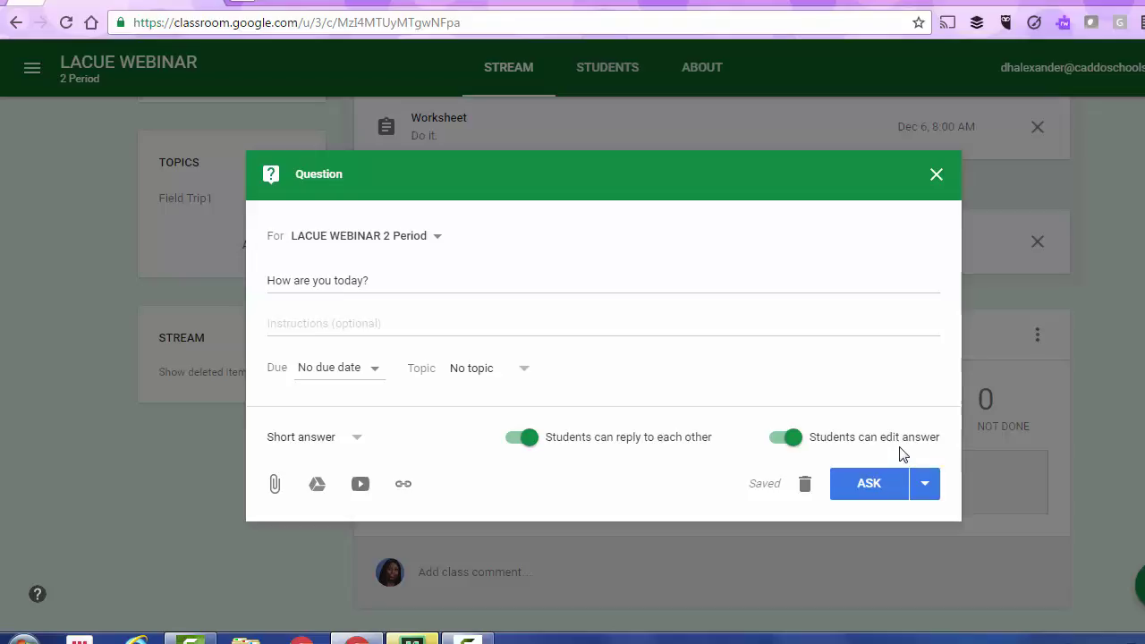
left_click(785, 437)
left_click(794, 438)
left_click(786, 438)
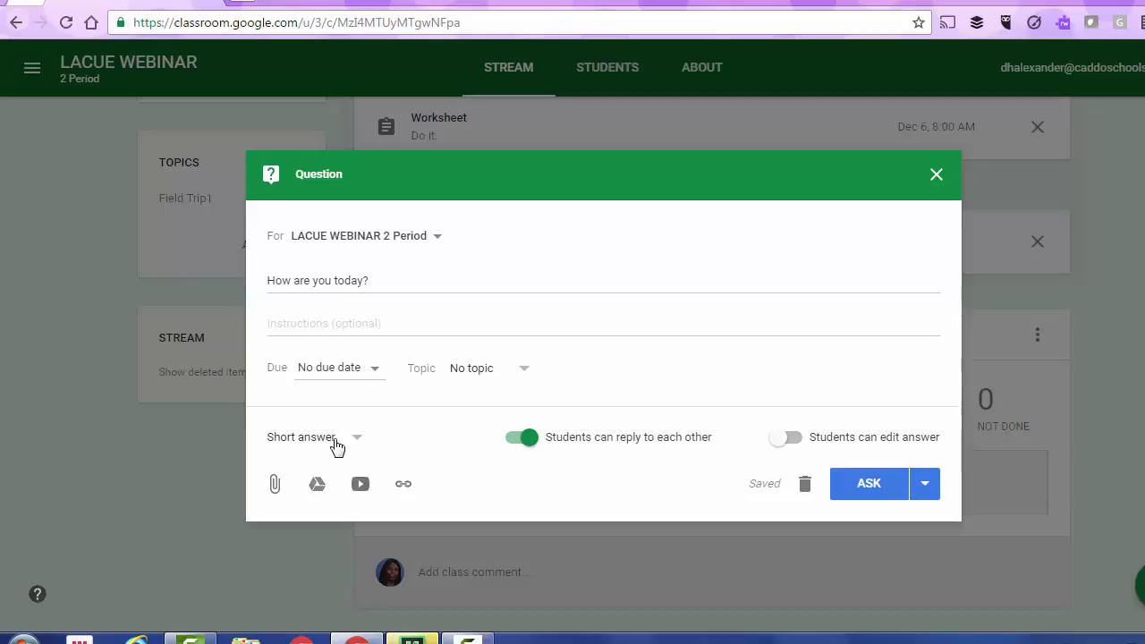
- Change the question to Multiple choice with the answer options Yes and No
left_click(282, 444)
left_click(316, 472)
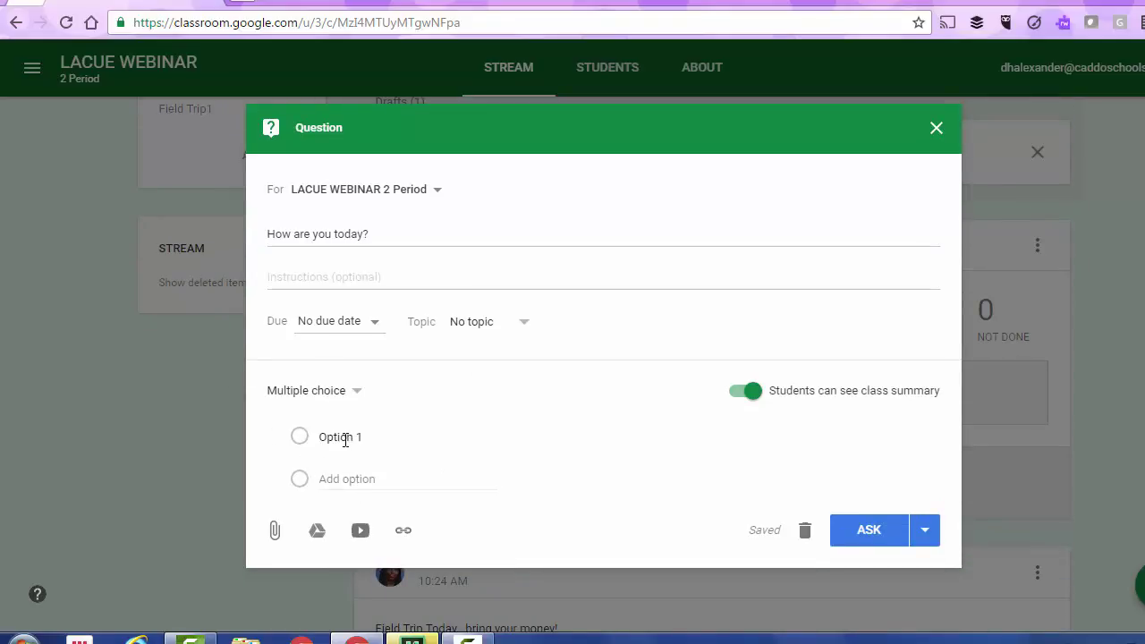
left_click(360, 436)
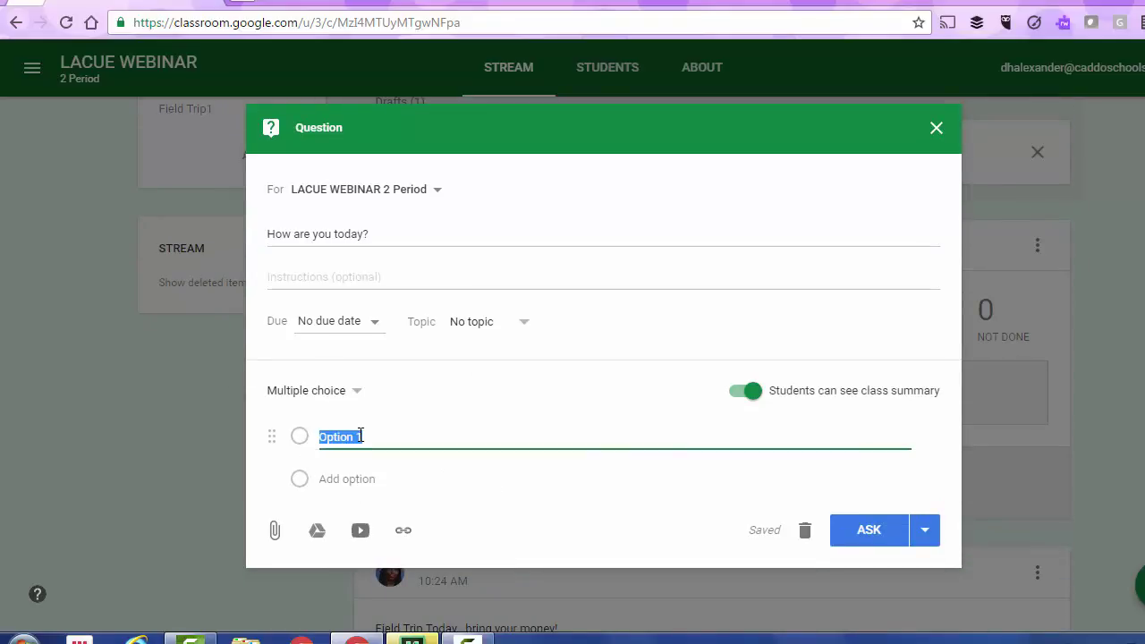
type("Yes")
left_click(362, 478)
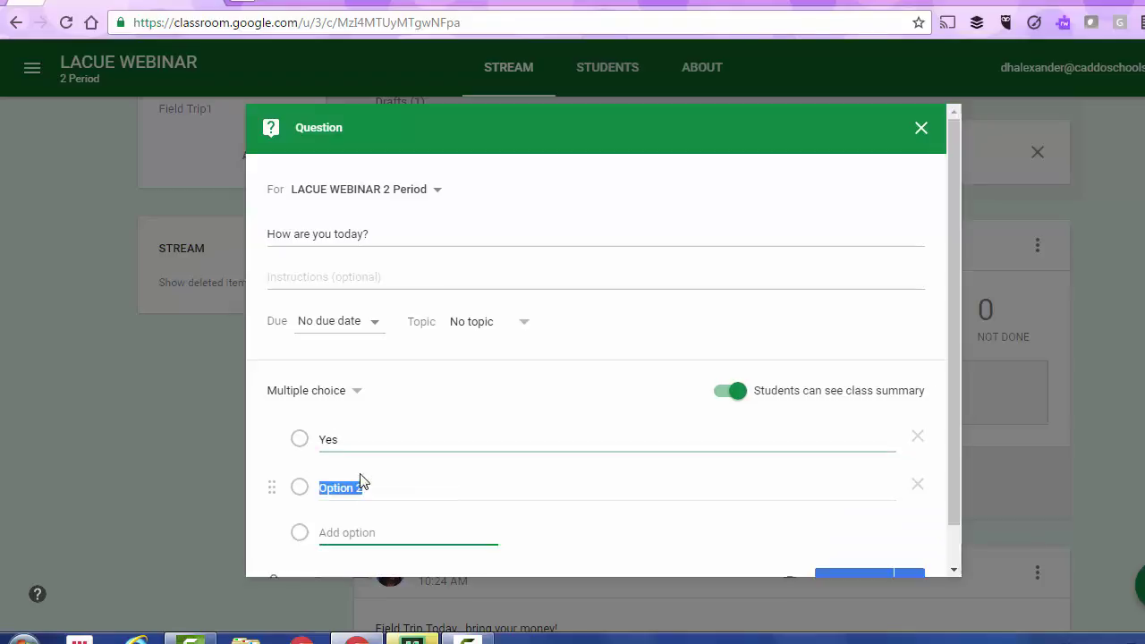
type("No")
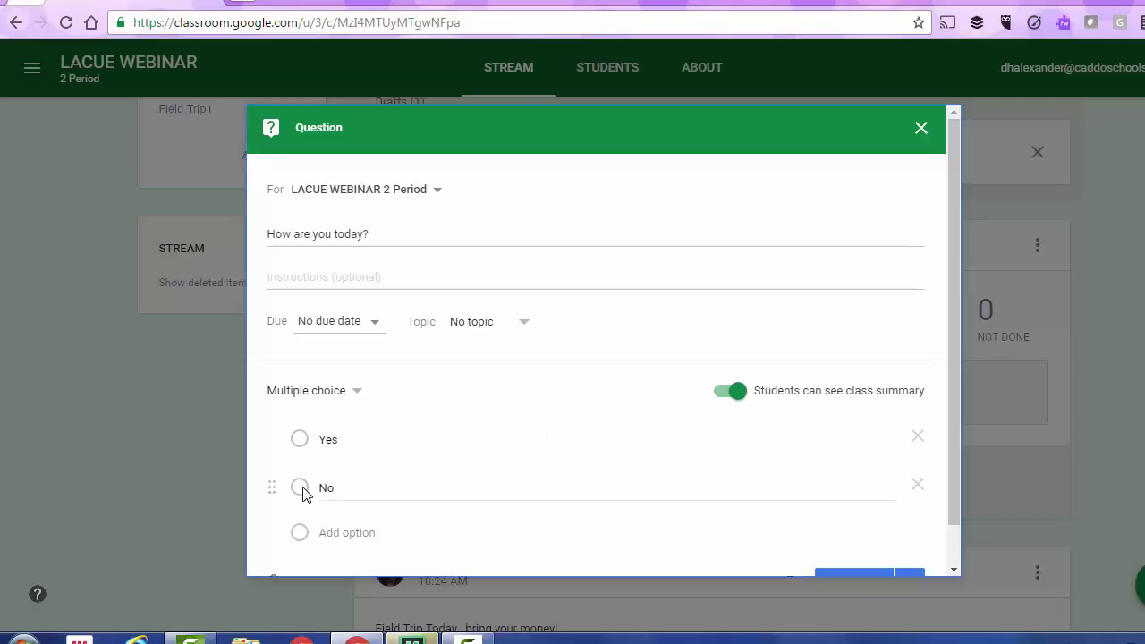
- Keep the class summary visible to students and ask the "How are you today?" question immediately
left_click(735, 399)
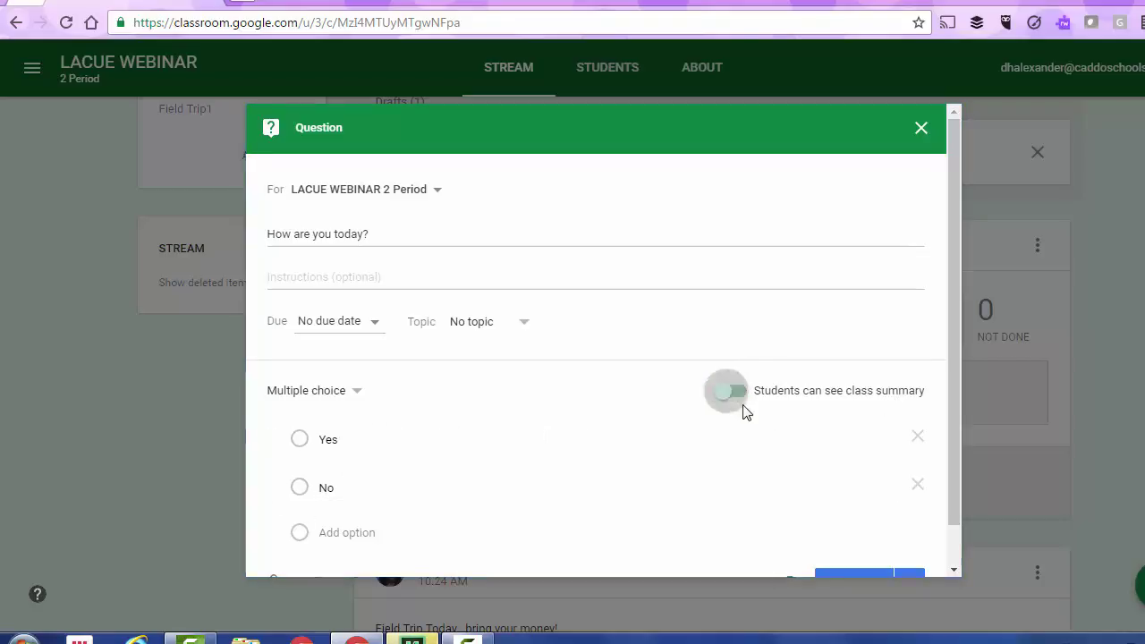
left_click(749, 405)
scroll(854, 400, "down", 1)
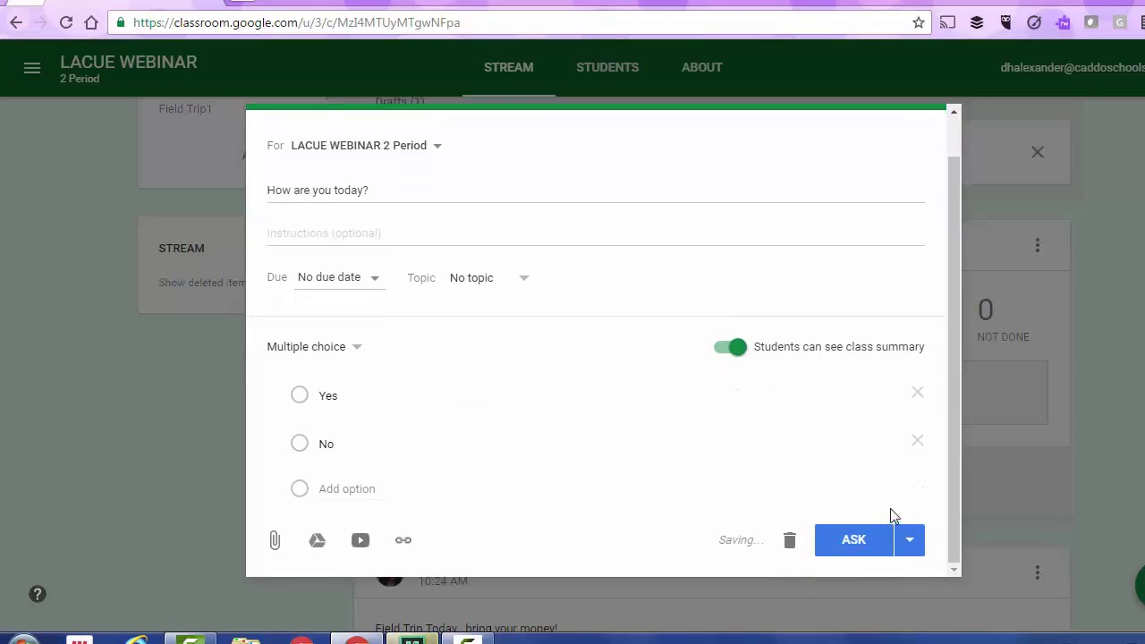
left_click(907, 547)
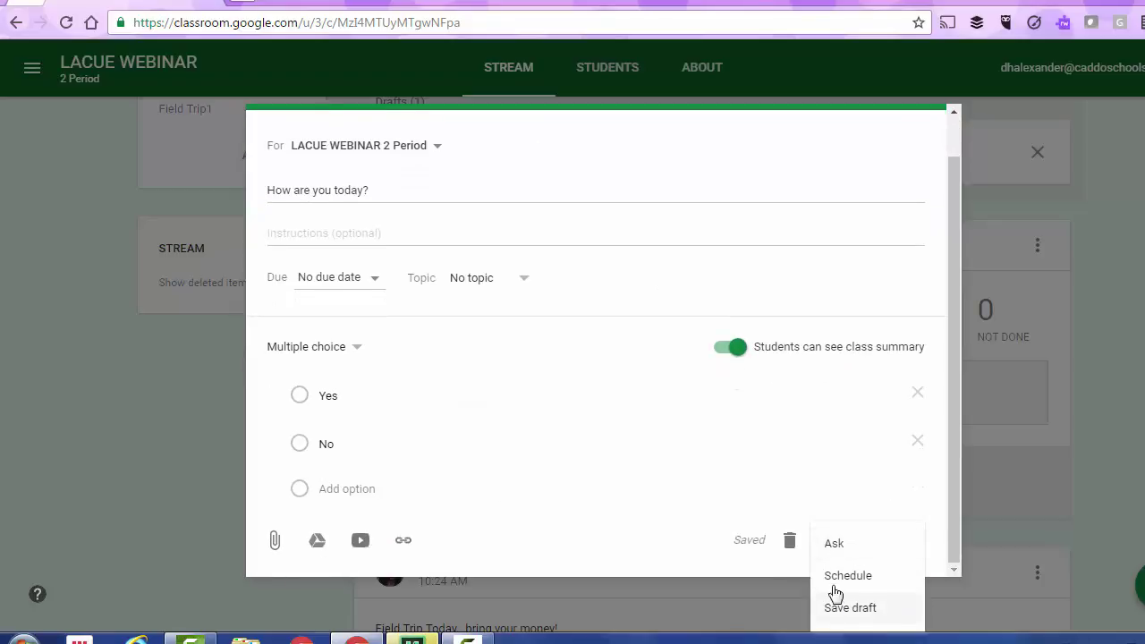
left_click(828, 447)
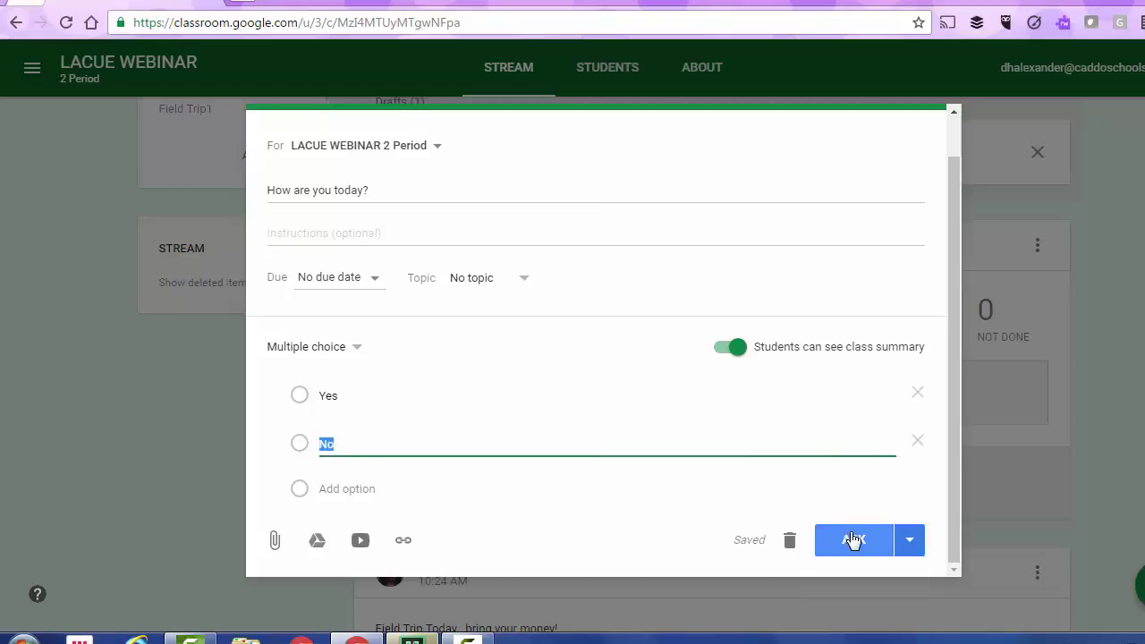
left_click(851, 540)
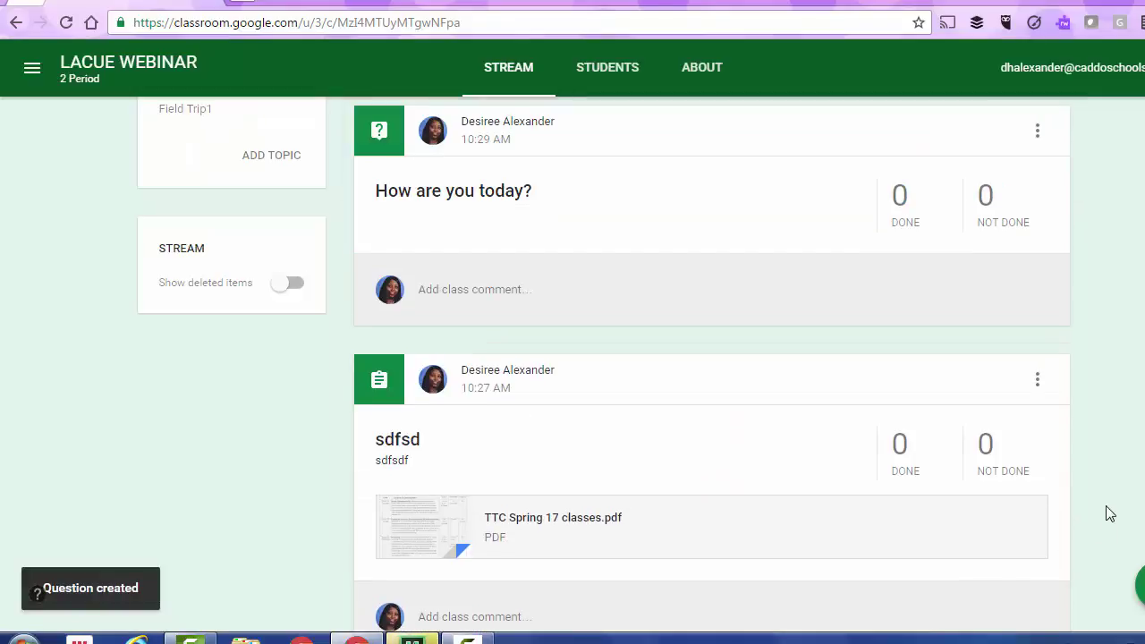
- Look over the actions available for the posted "How are you today?" question without choosing one
scroll(1100, 500, "up", 1)
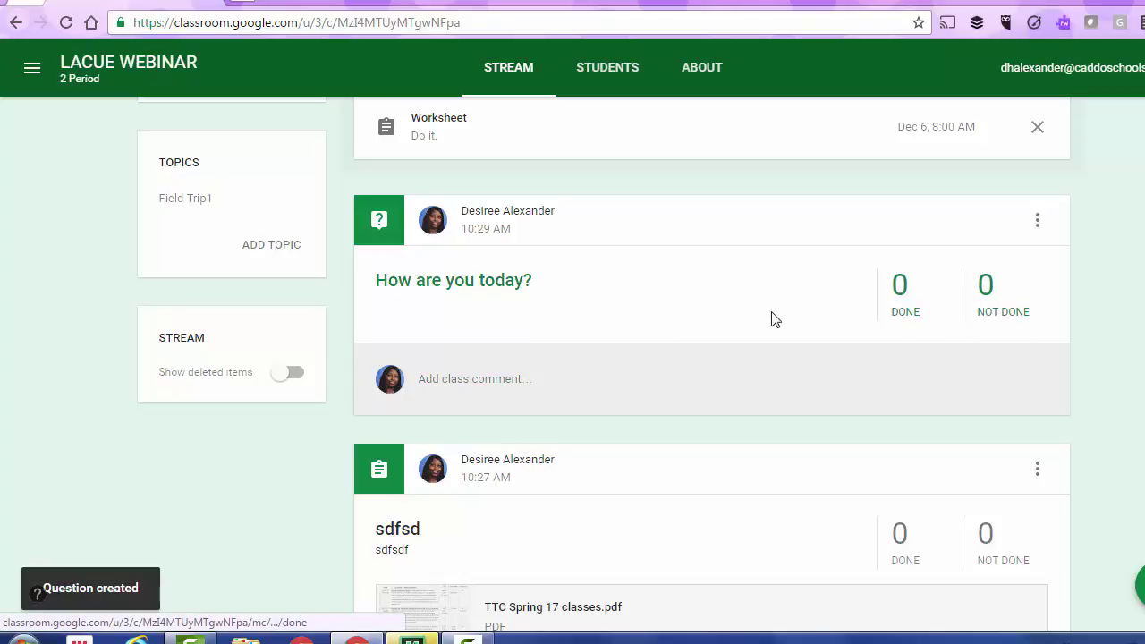
left_click(1037, 220)
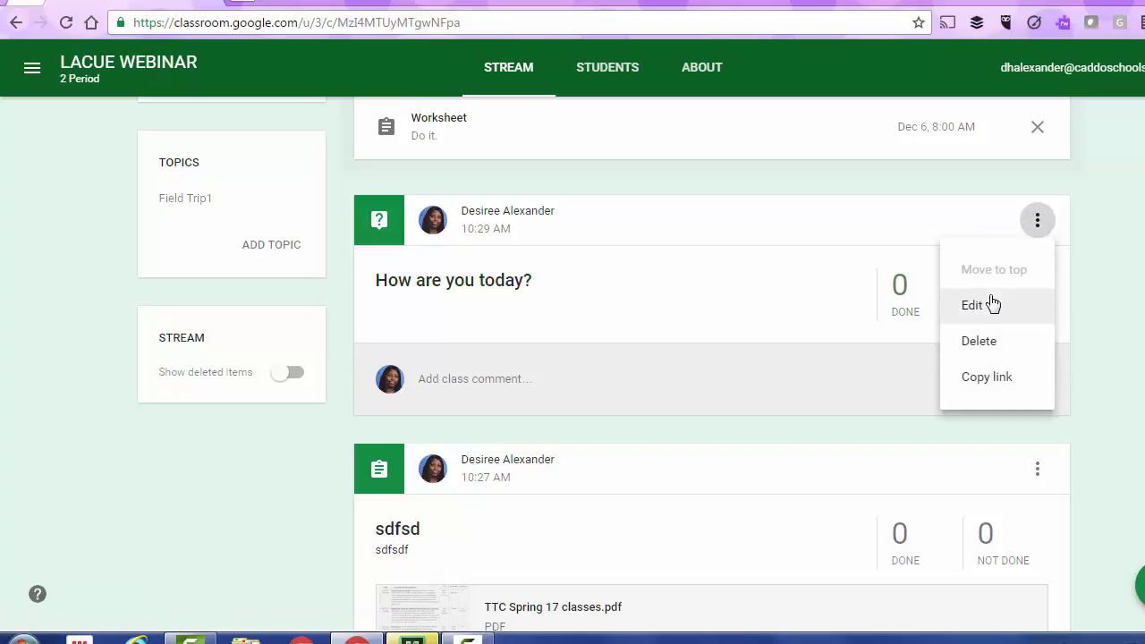
left_click(1090, 445)
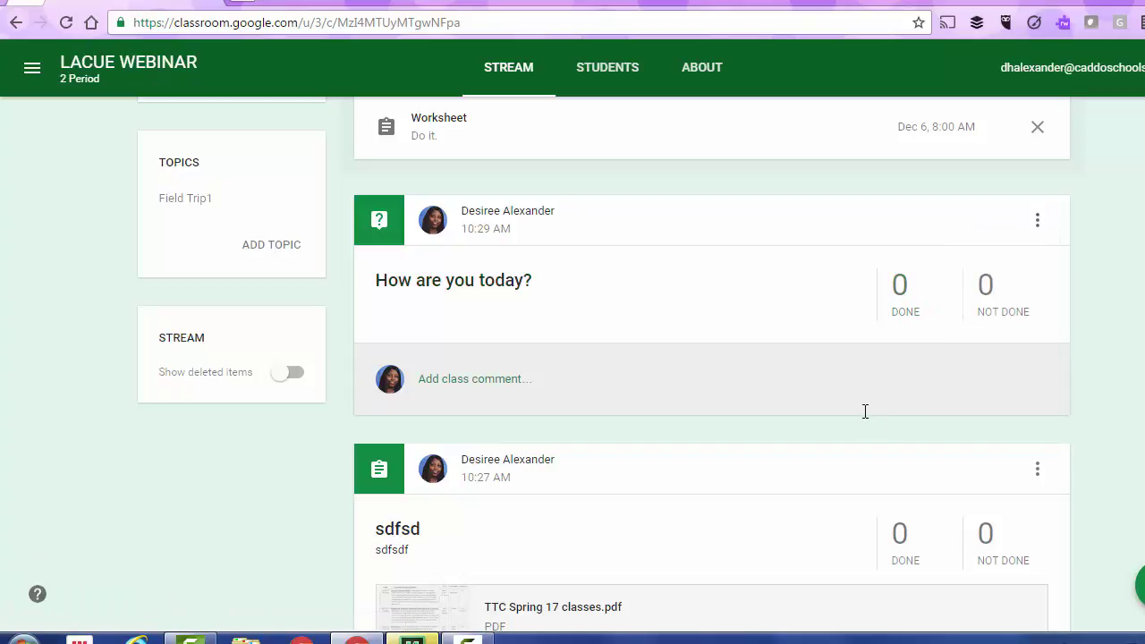
- Reuse the "HELLO! Welcome to my class!" post from the English class, section 1, keeping new copies of all attachments
mouse_move(1139, 585)
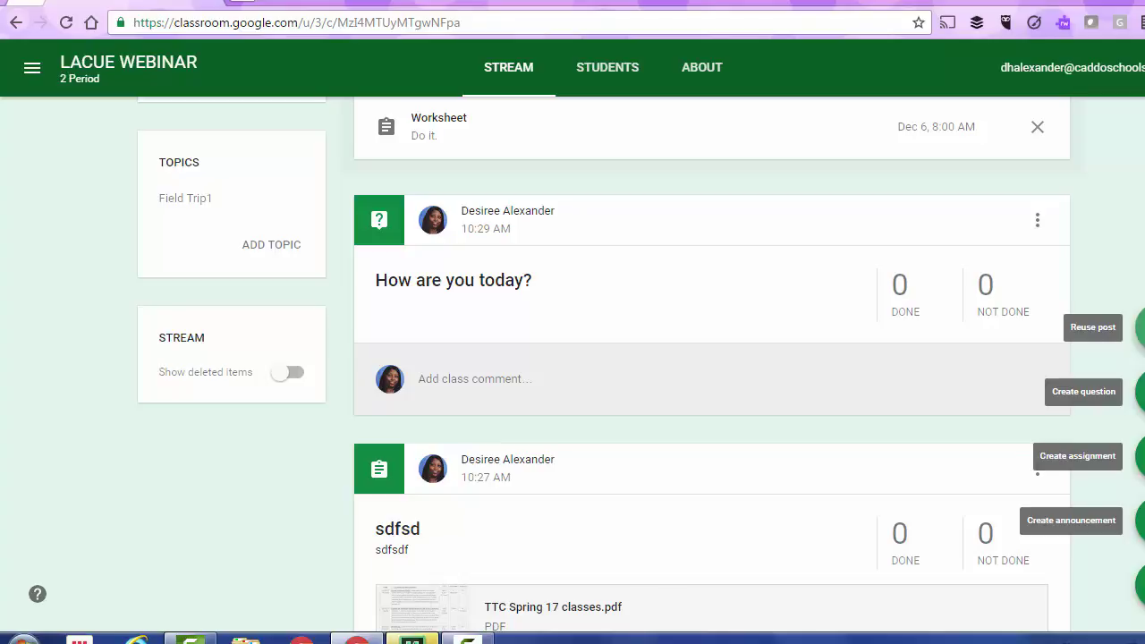
left_click(1137, 328)
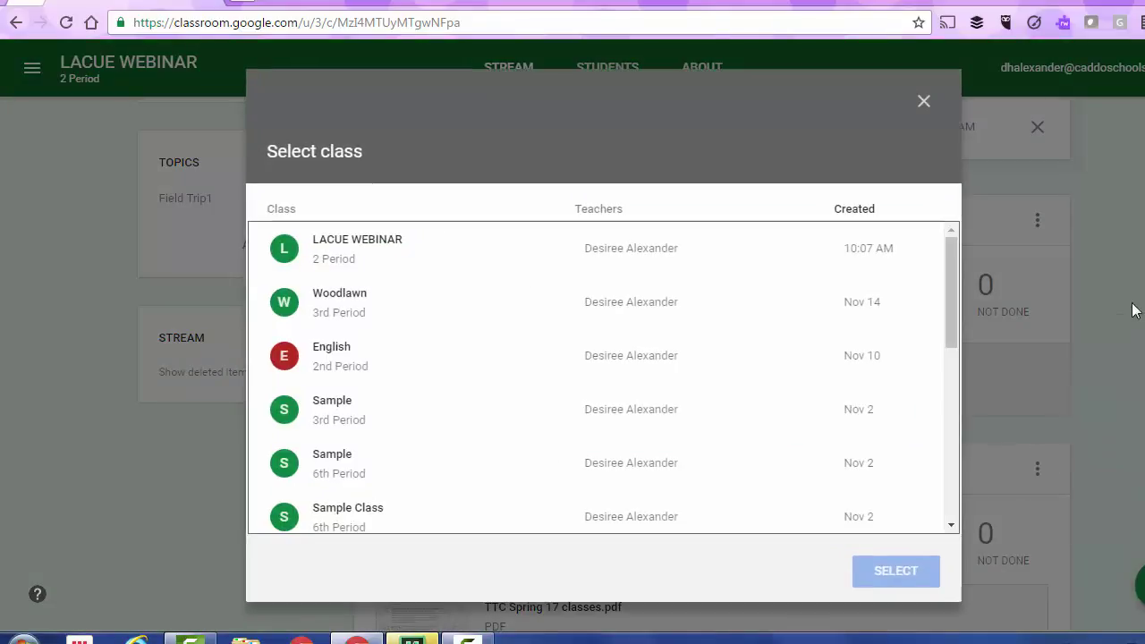
left_click_drag(956, 247, 939, 454)
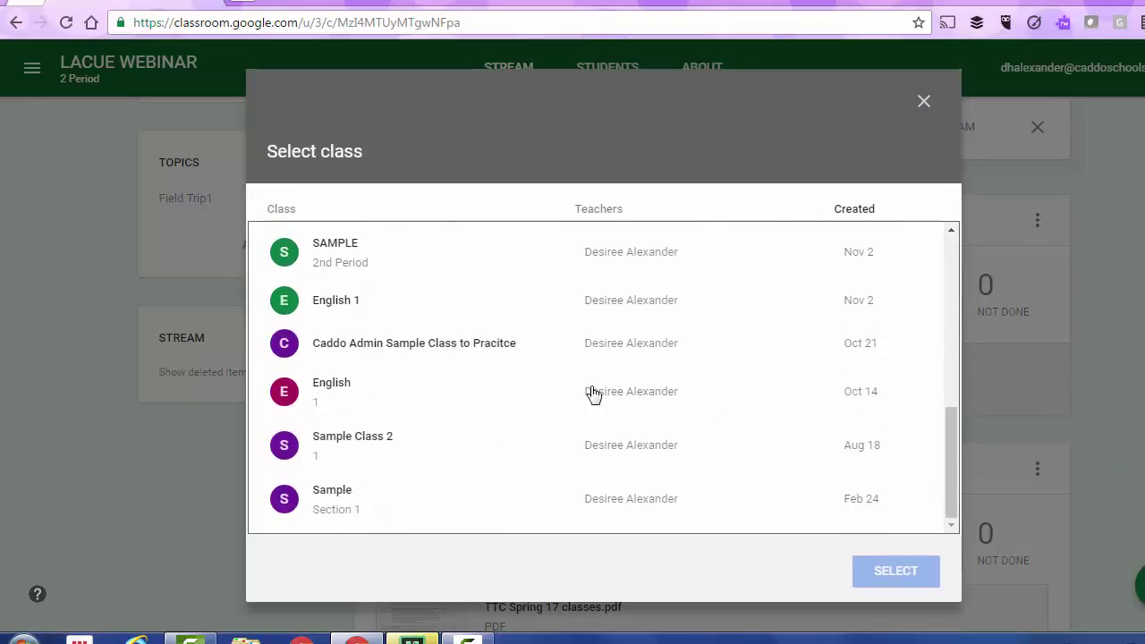
left_click(328, 396)
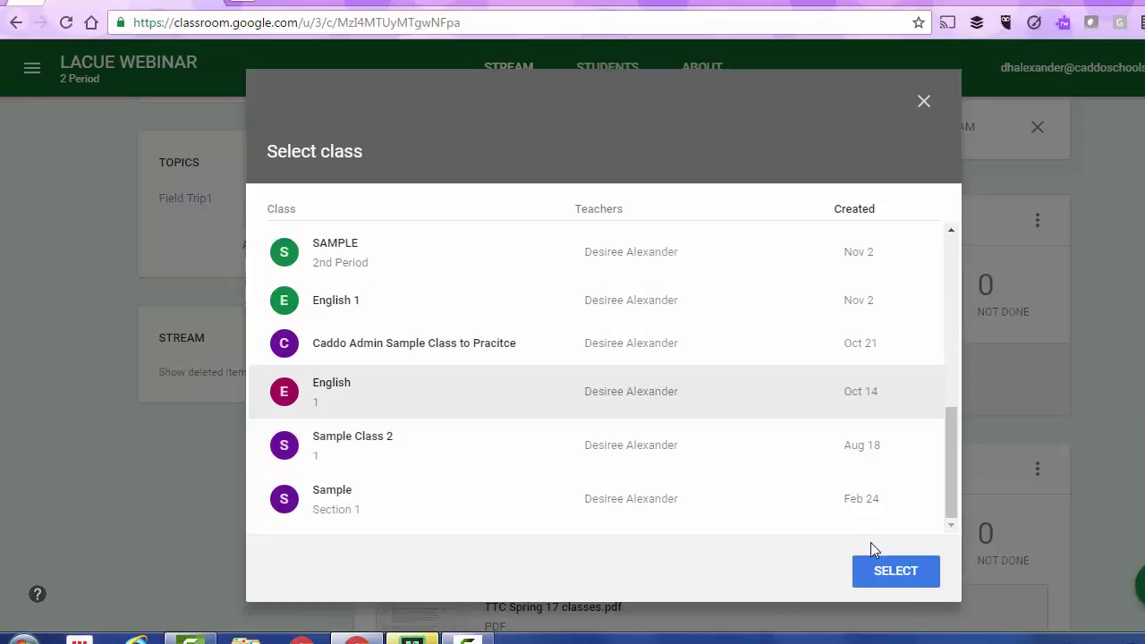
left_click(883, 566)
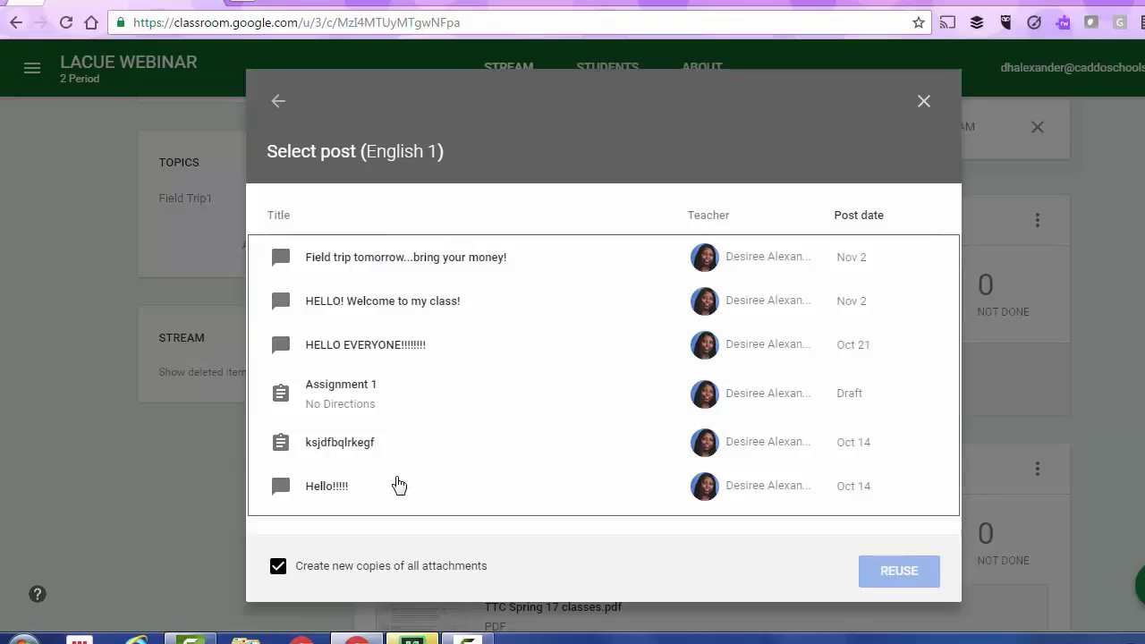
left_click(426, 310)
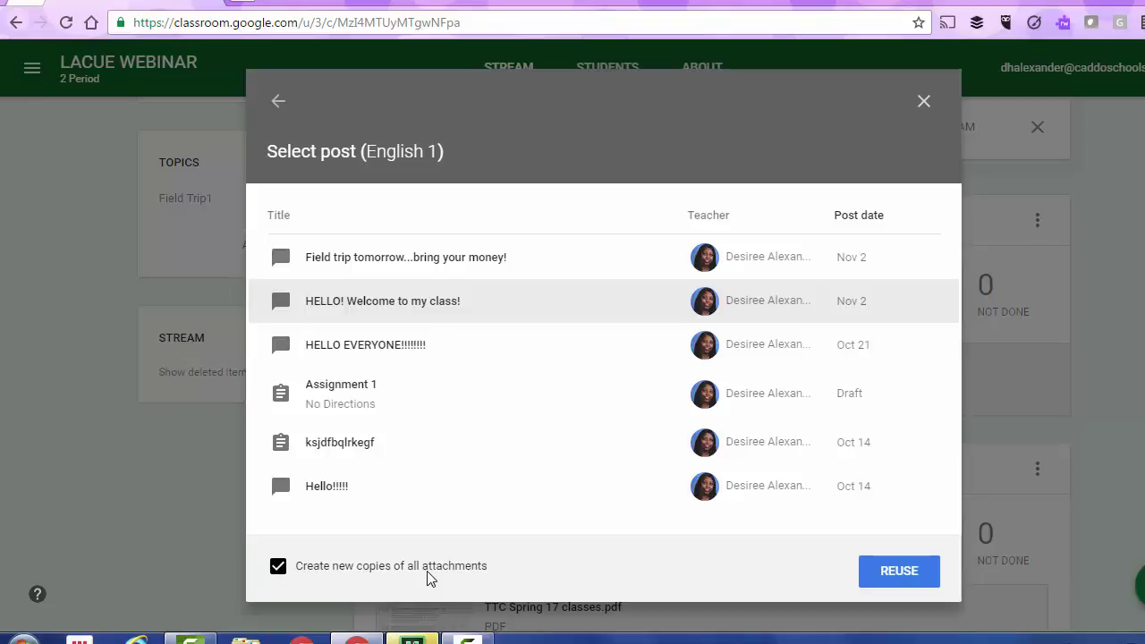
left_click(905, 577)
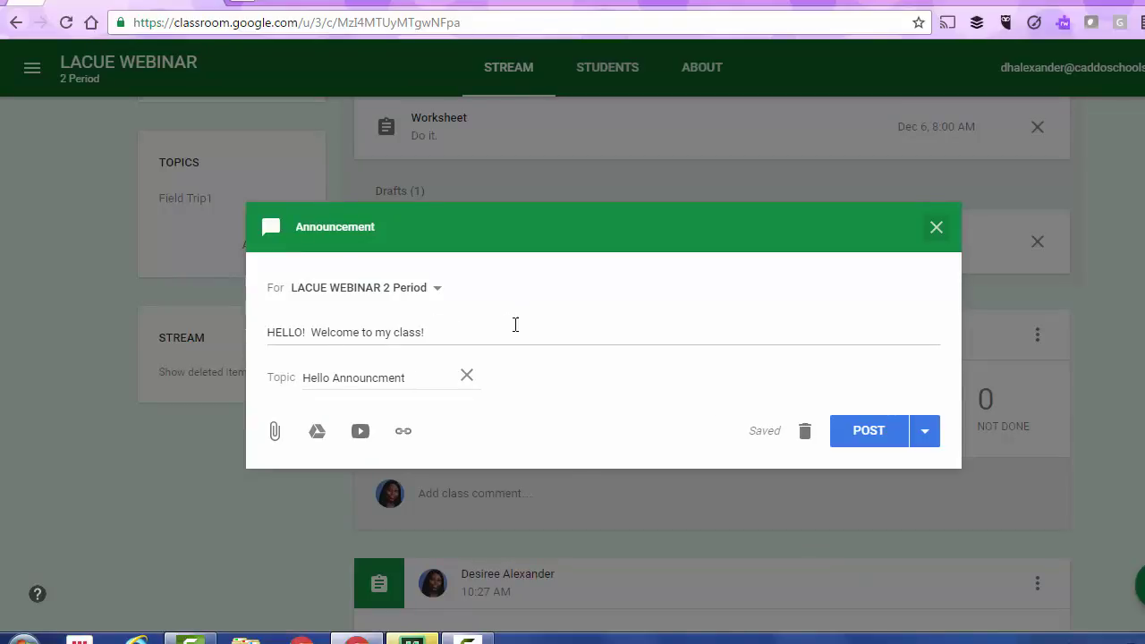
- Post the reused welcome announcement only to LACUE WEBINAR 2 Period, keeping its text and the topic Hello Announcment
left_click(437, 291)
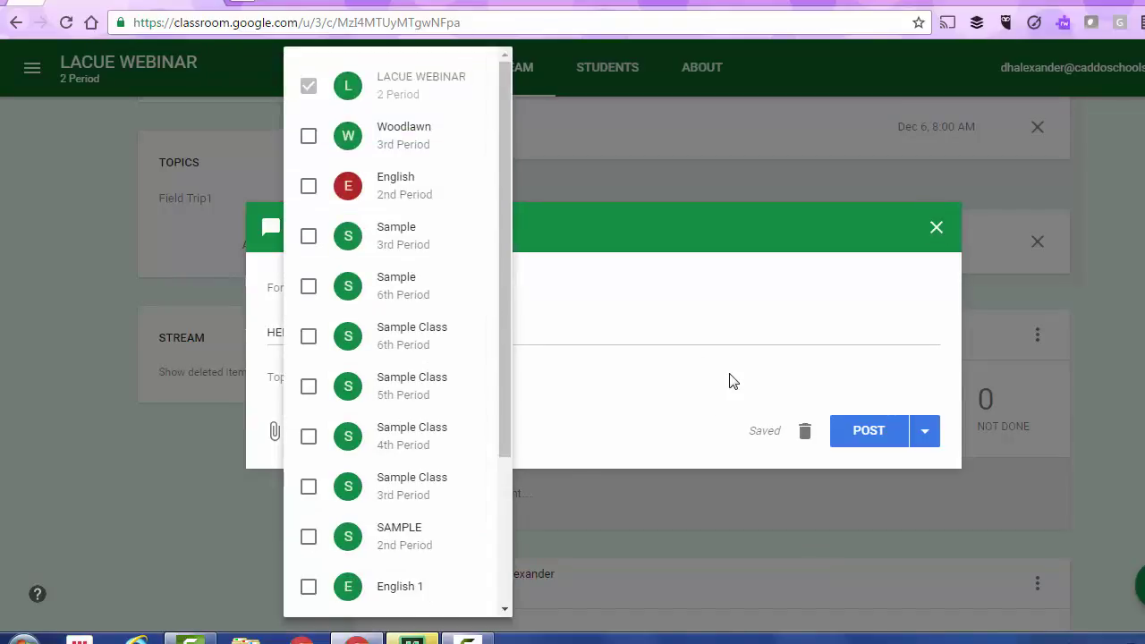
left_click(692, 417)
left_click(362, 331)
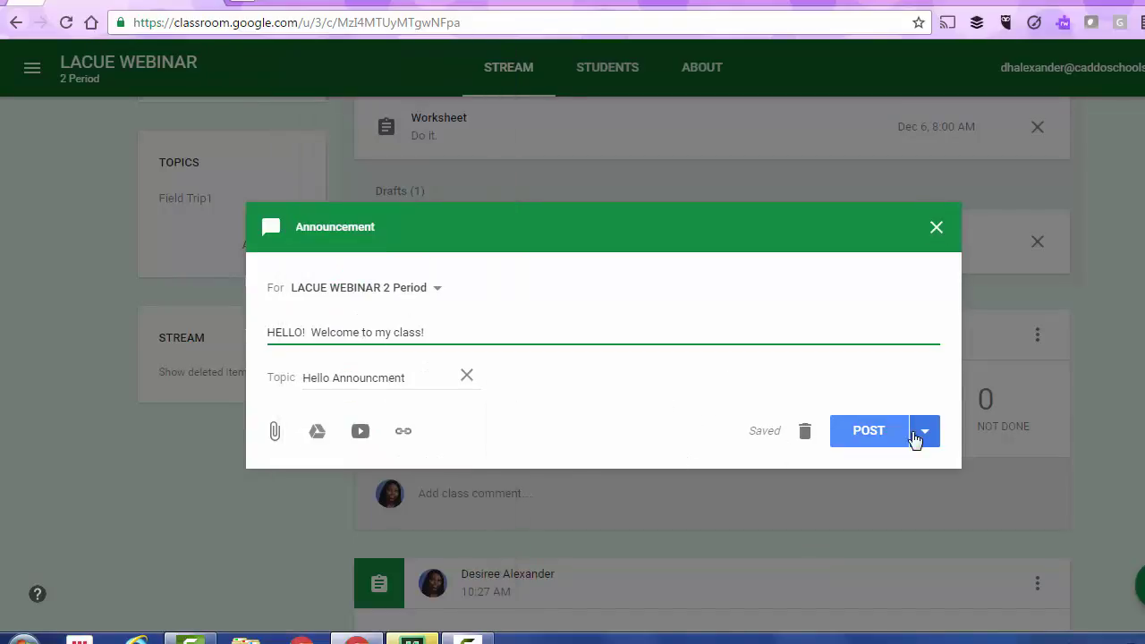
left_click(861, 436)
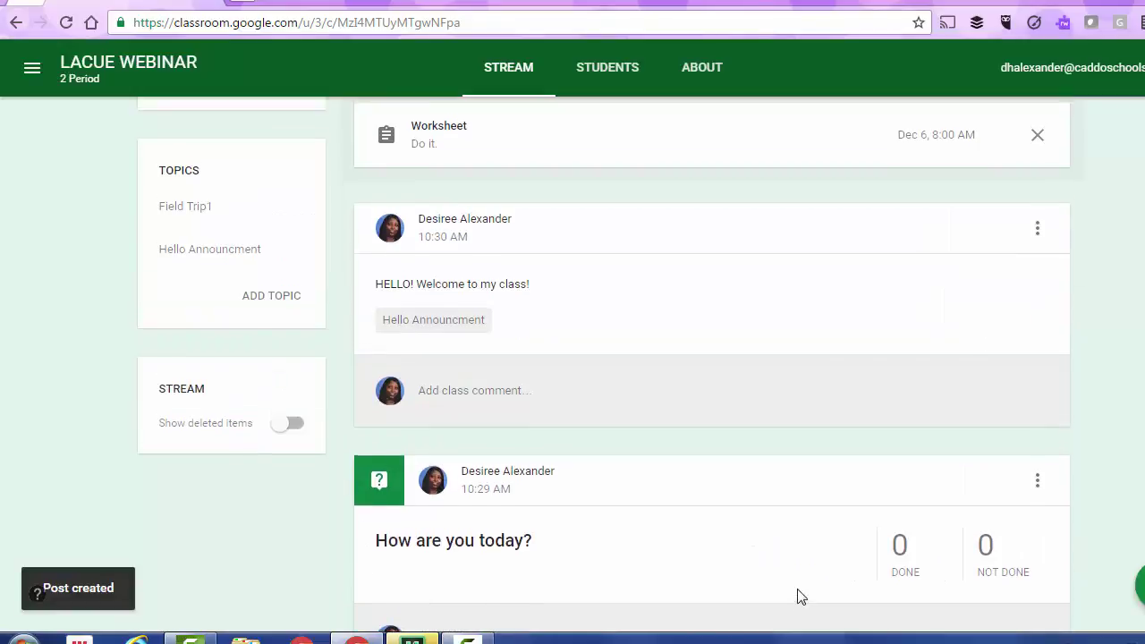
- Look over the class stream, including its topics, scheduled posts, announcements, question and assignment
scroll(800, 597, "up", 3)
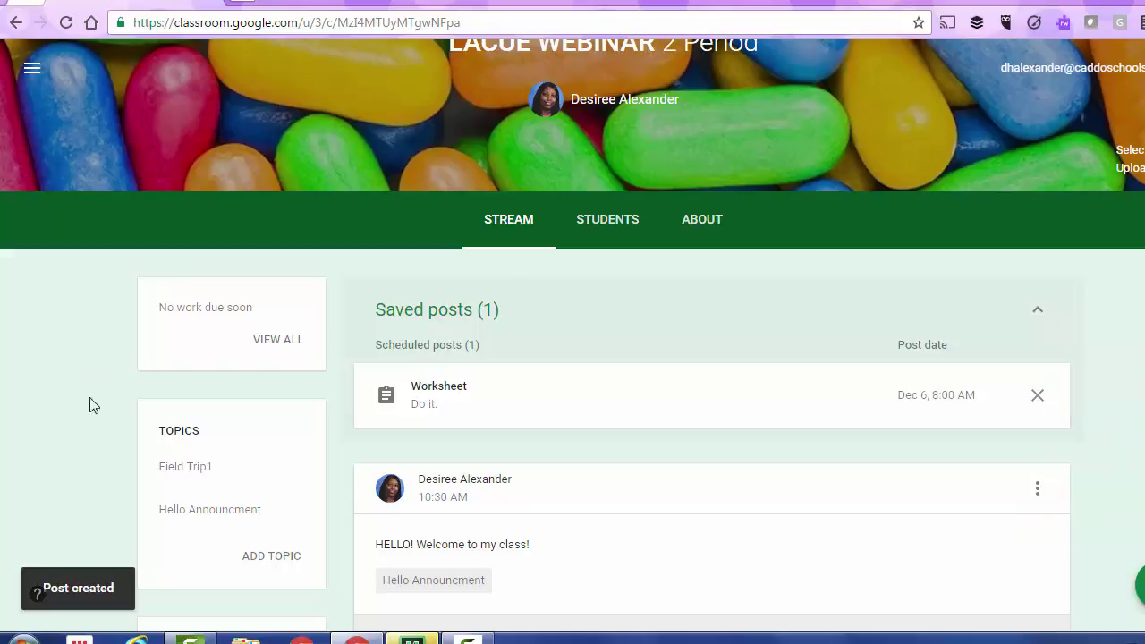
scroll(455, 462, "down", 3)
scroll(455, 463, "down", 4)
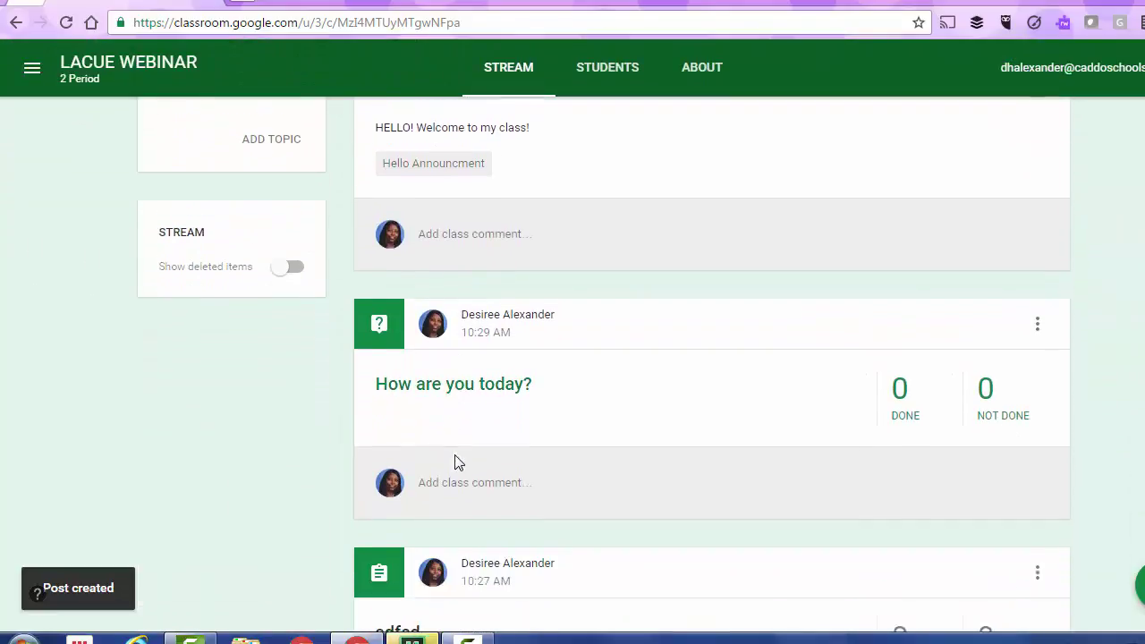
scroll(455, 462, "down", 3)
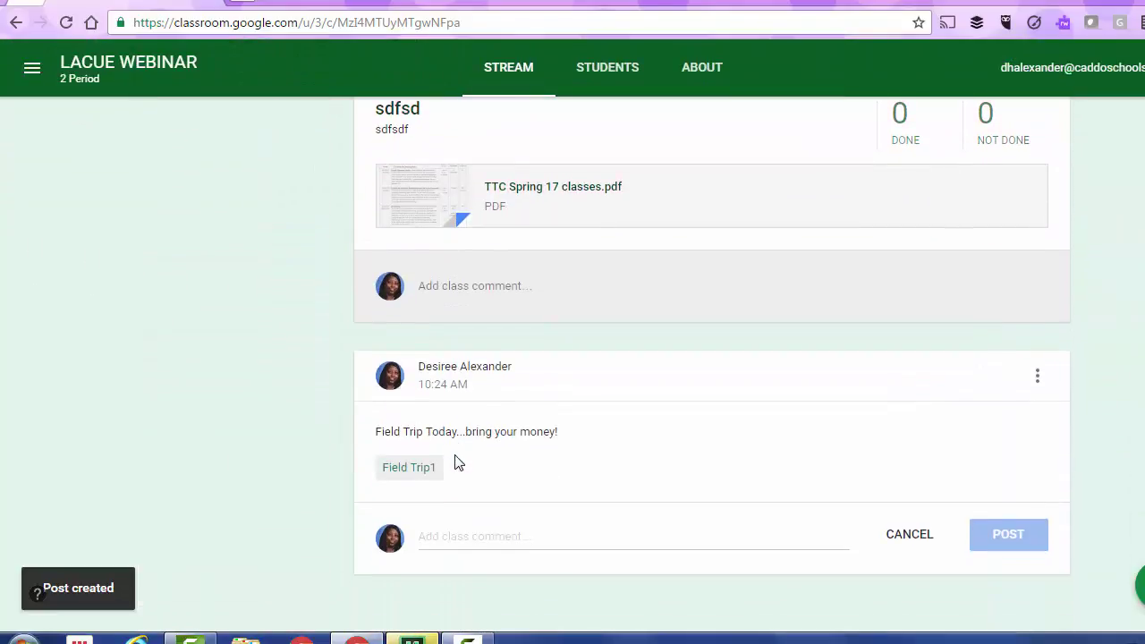
scroll(455, 462, "up", 9)
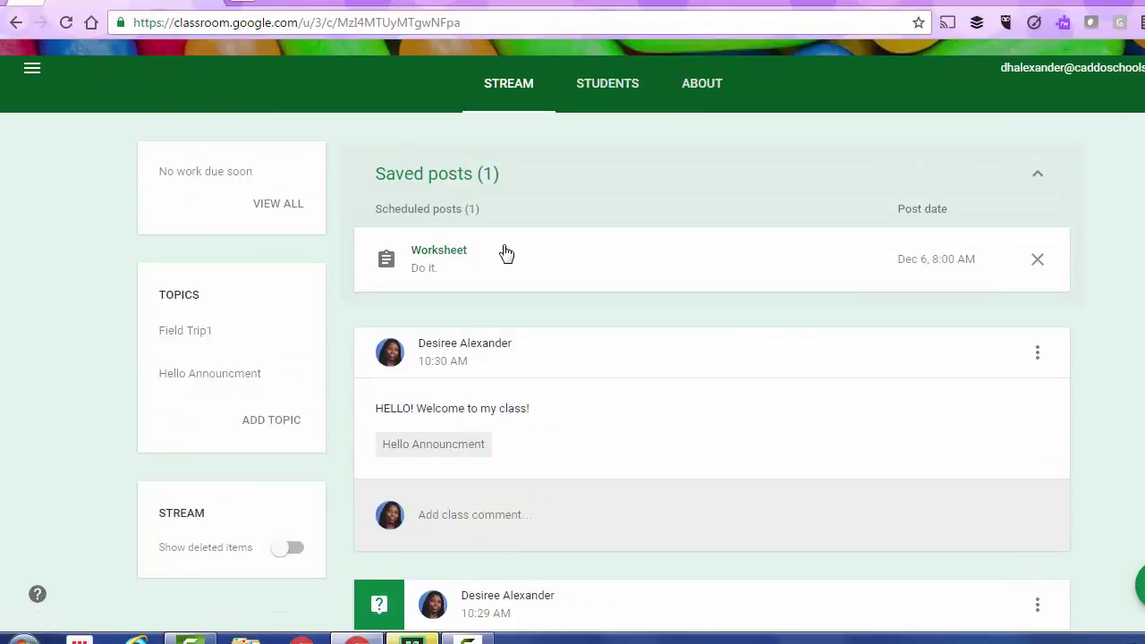
scroll(503, 254, "up", 2)
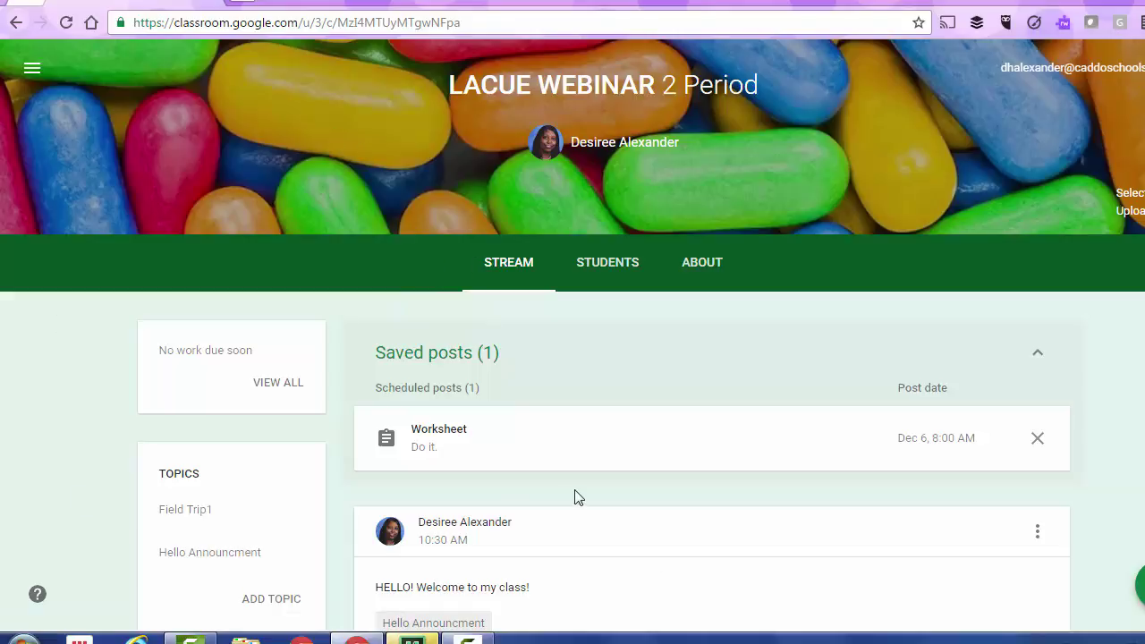
- Look through the list of taught classes in the main navigation and close it again
left_click(32, 78)
scroll(267, 101, "down", 4)
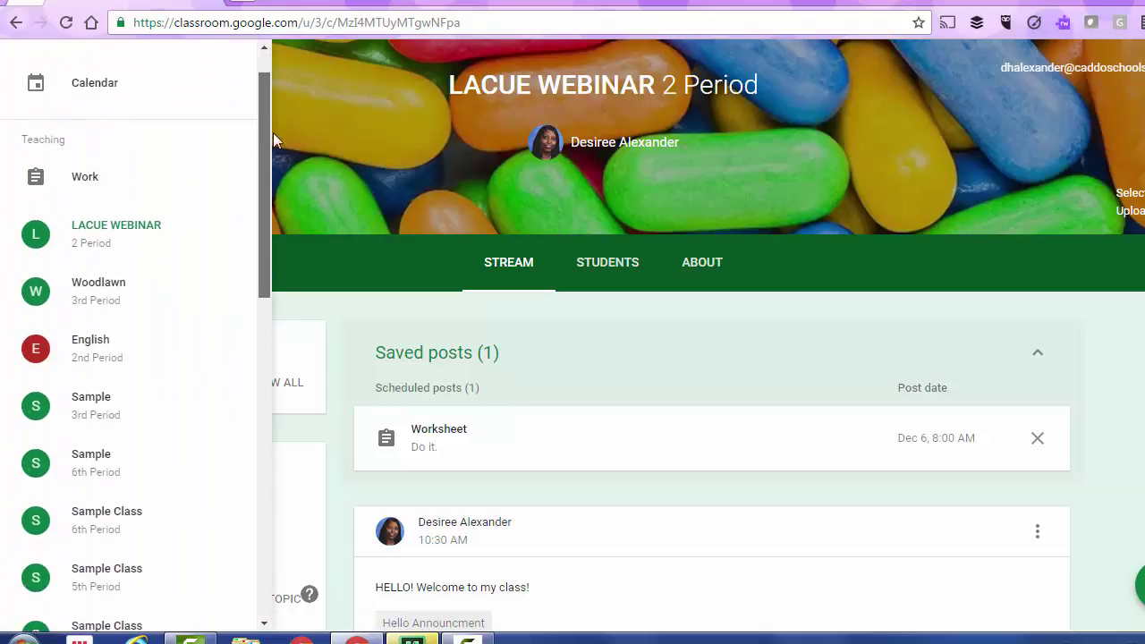
left_click_drag(259, 284, 215, 44)
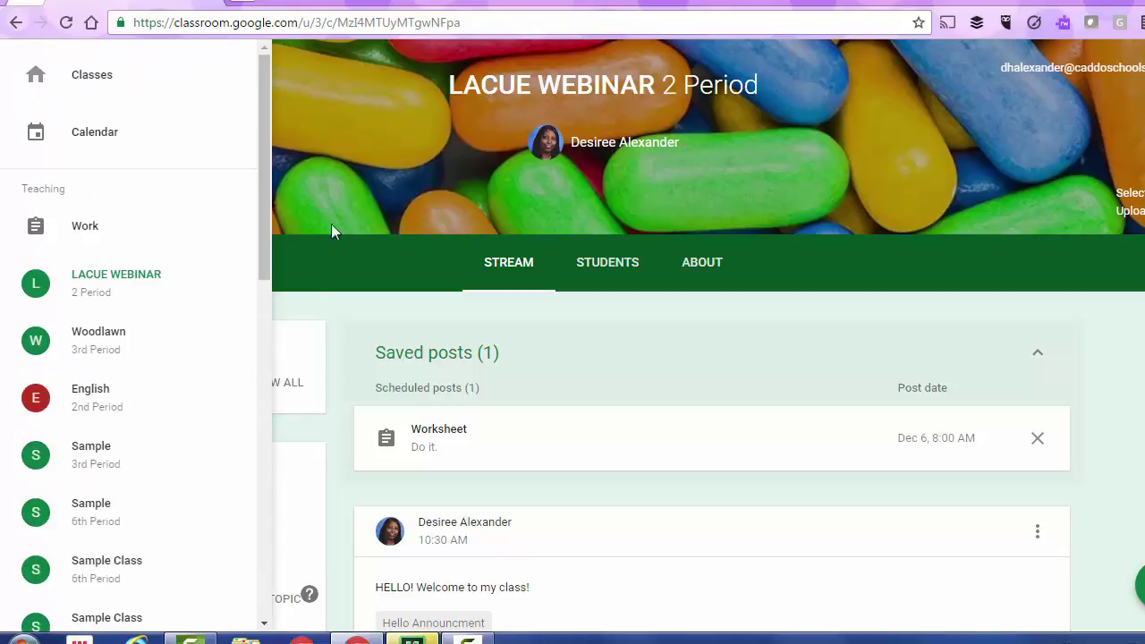
left_click(366, 308)
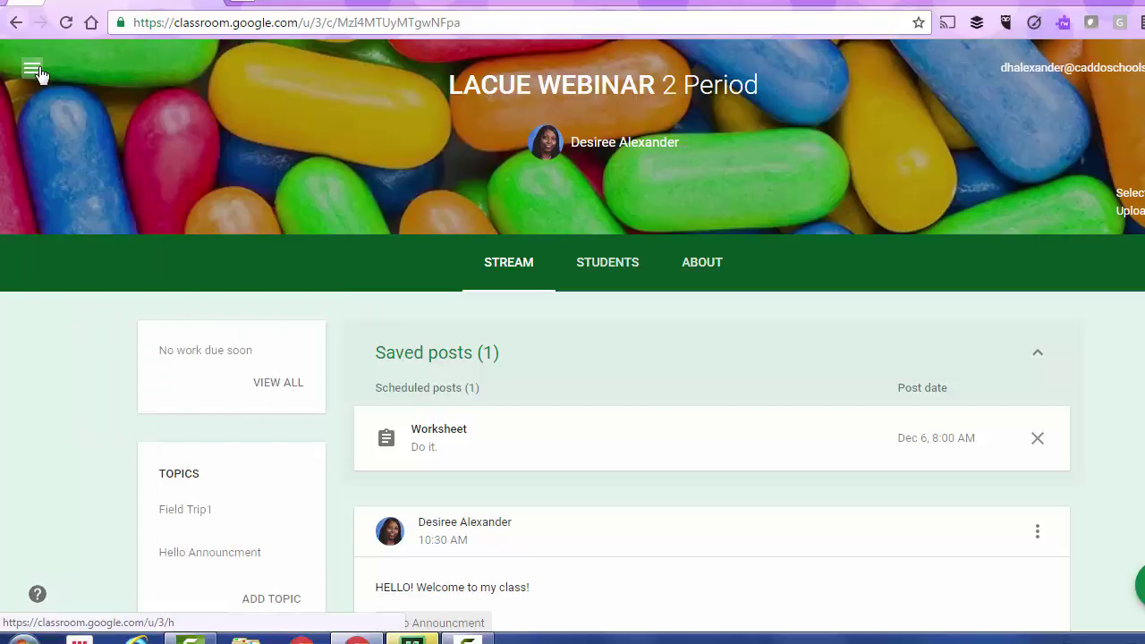
- Look through the class cards on the Classes page and open the weekly Calendar for all classes
left_click(33, 70)
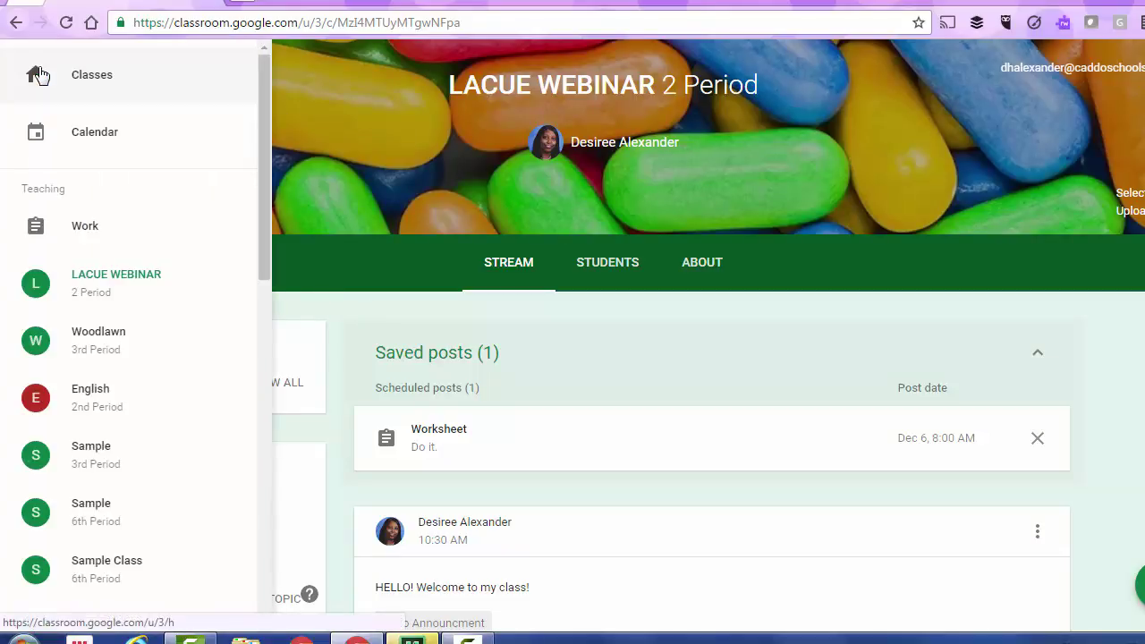
left_click(89, 94)
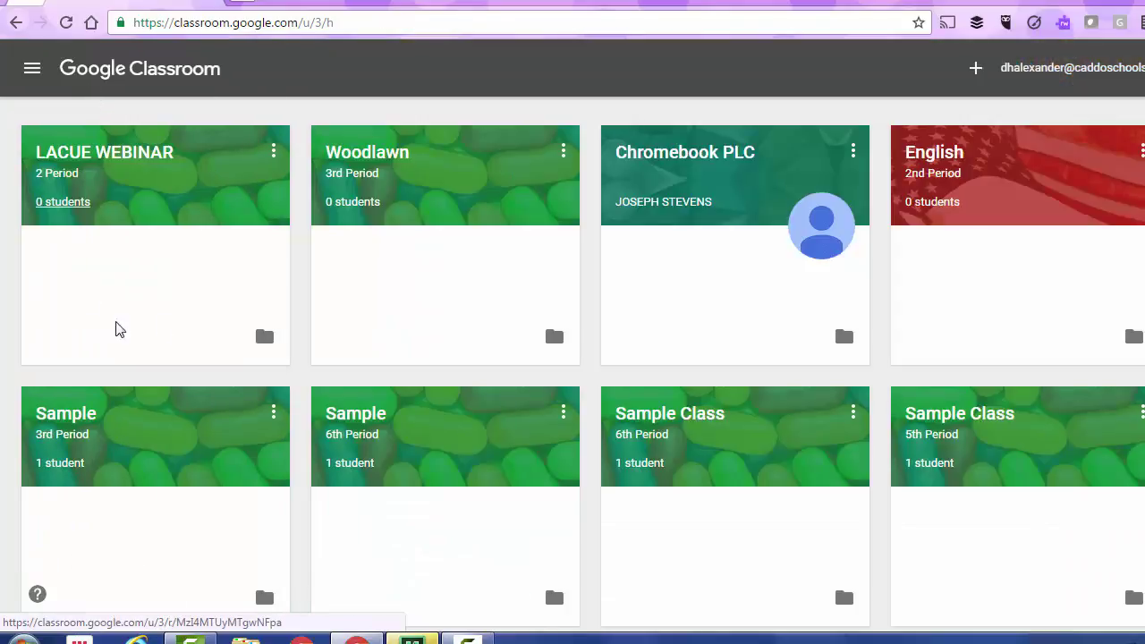
scroll(1004, 299, "down", 4)
scroll(1006, 300, "down", 5)
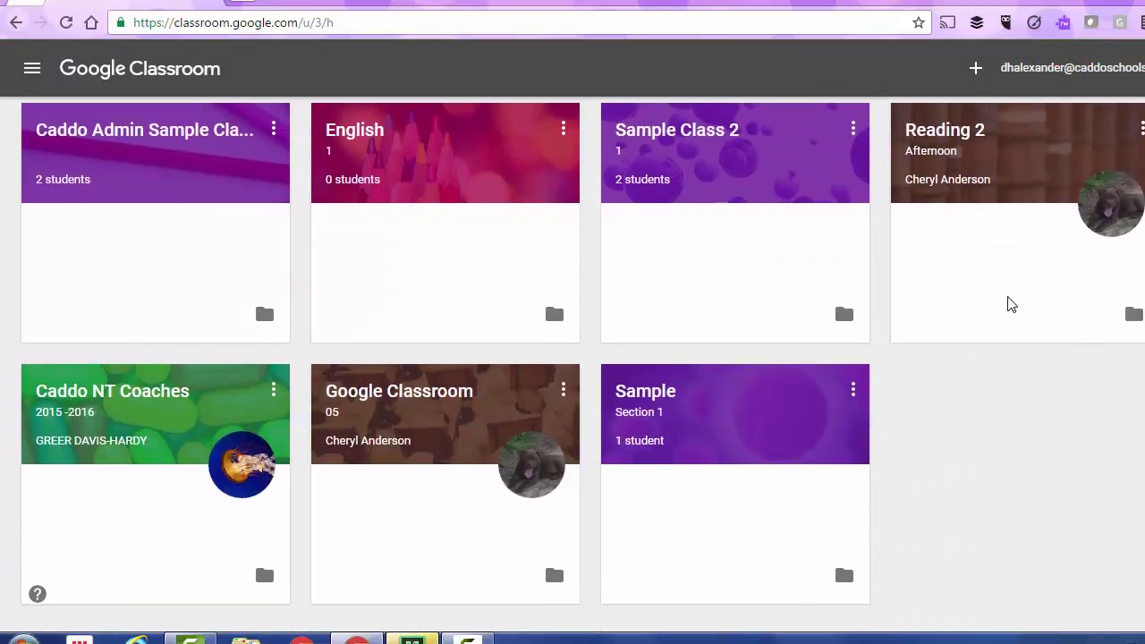
scroll(727, 350, "up", 10)
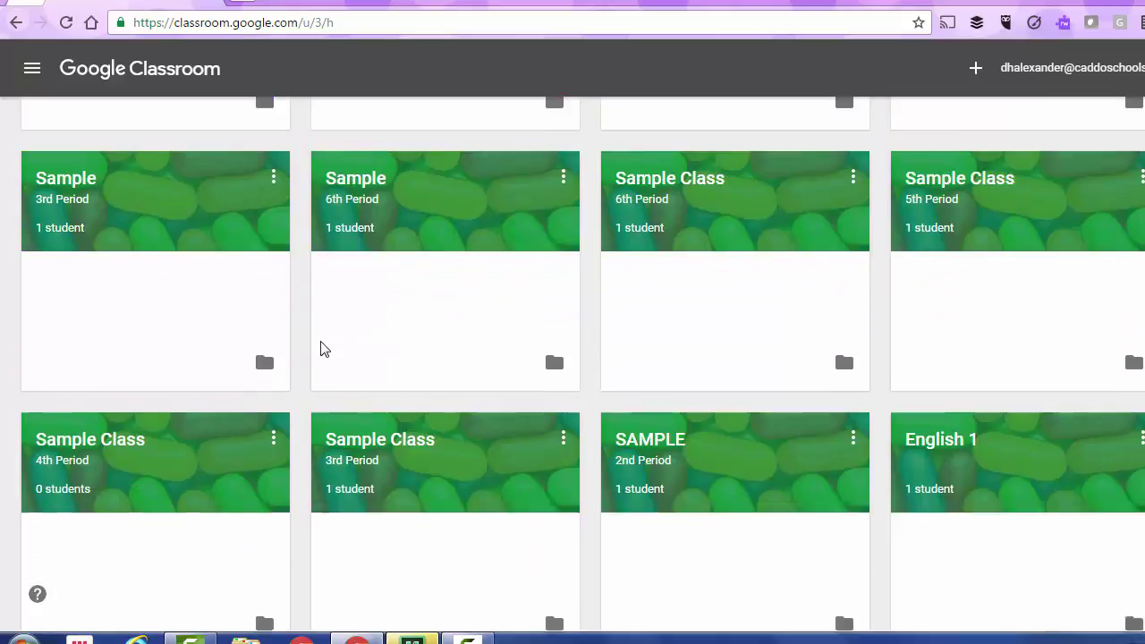
left_click(34, 69)
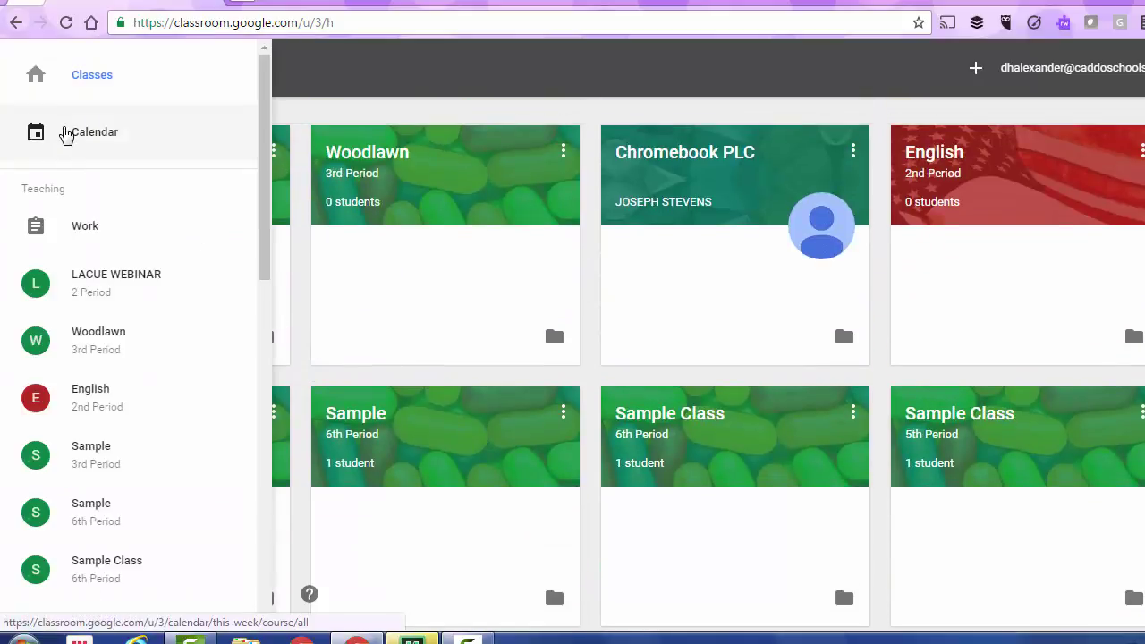
left_click(70, 140)
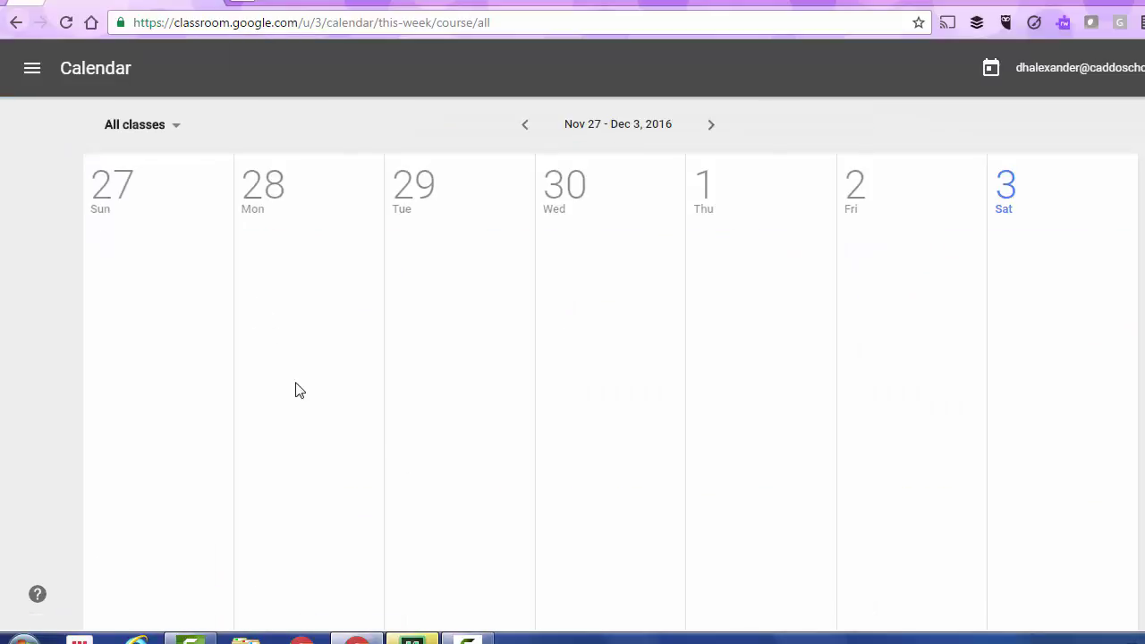
- Look through the Teaching and Enrolled class lists in the main navigation and open Settings
left_click(33, 71)
left_click_drag(263, 133, 266, 183)
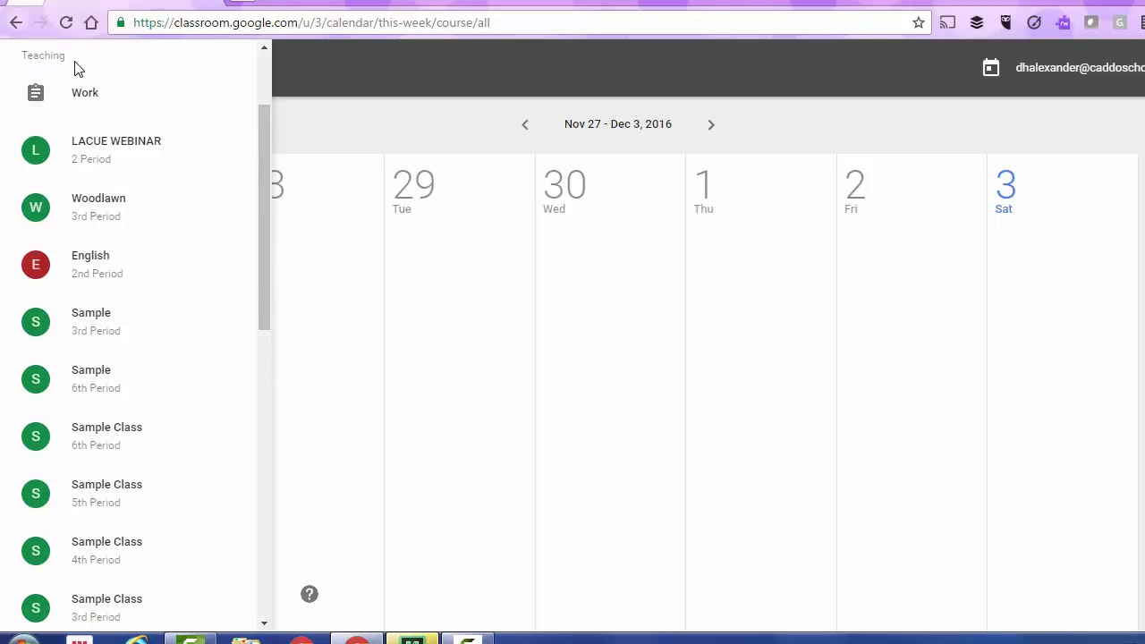
left_click_drag(259, 130, 163, 360)
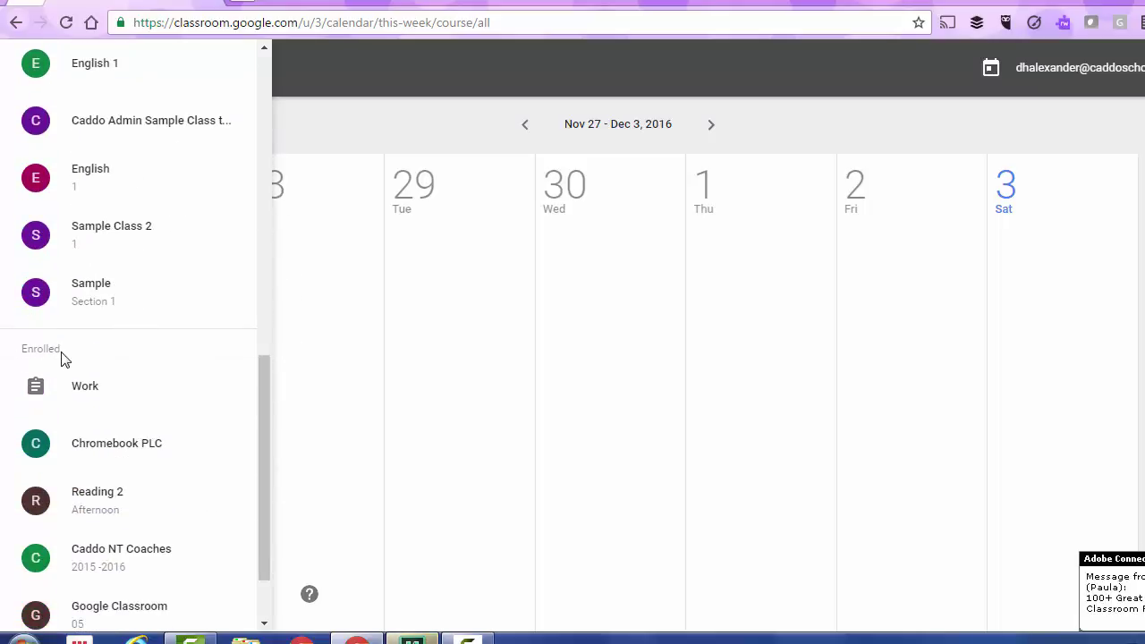
left_click_drag(266, 371, 258, 441)
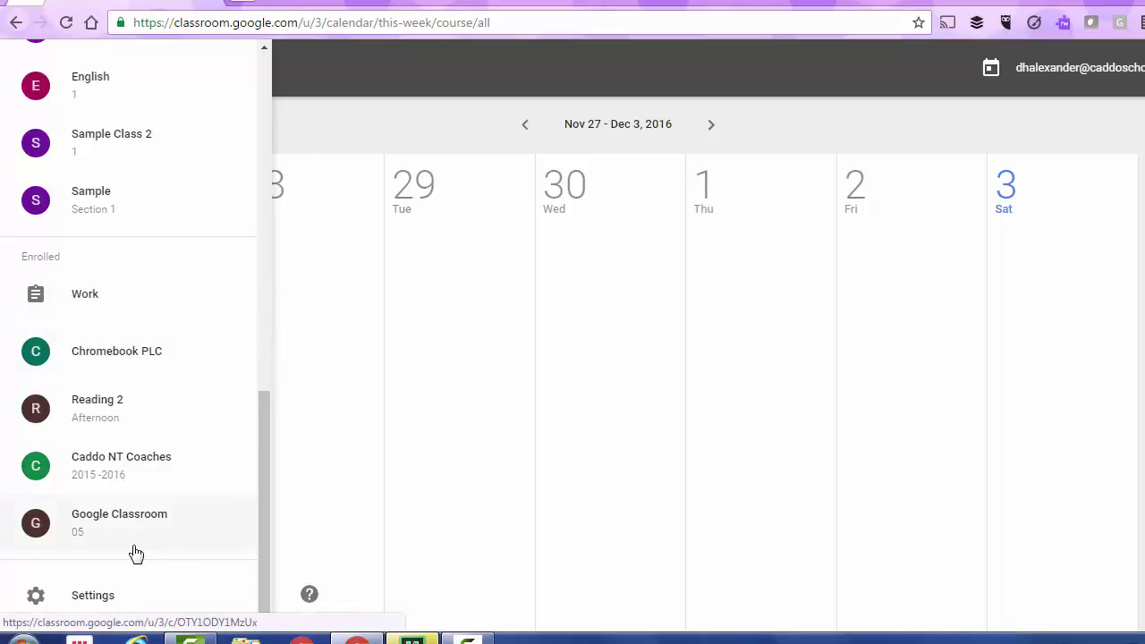
left_click(93, 596)
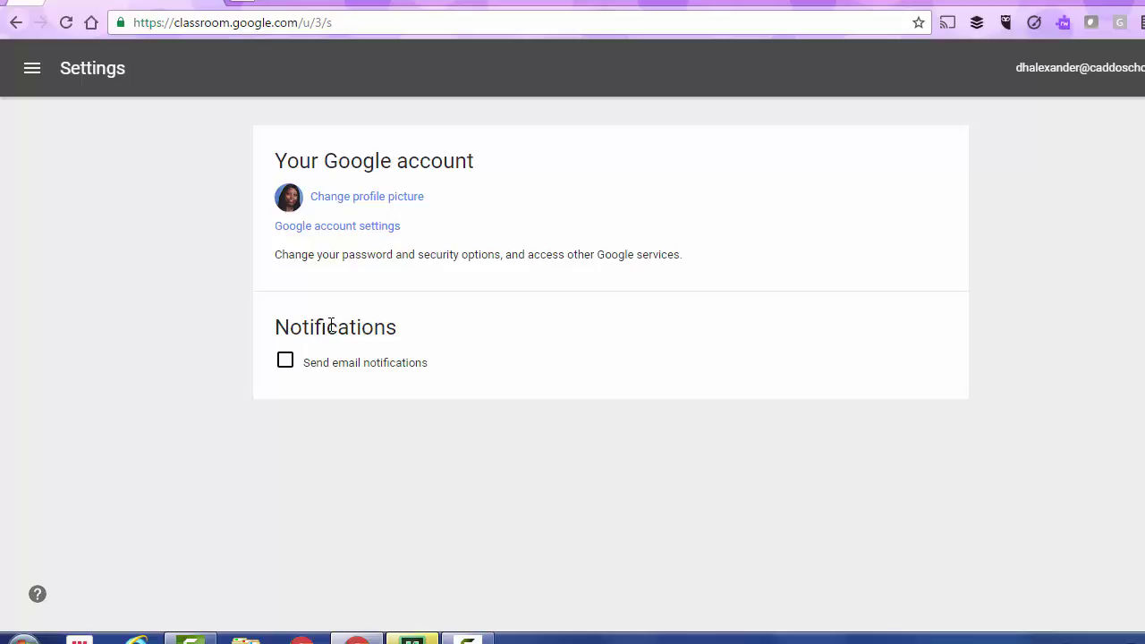
- Try the Send email notifications setting on and off, leaving it off
left_click(294, 374)
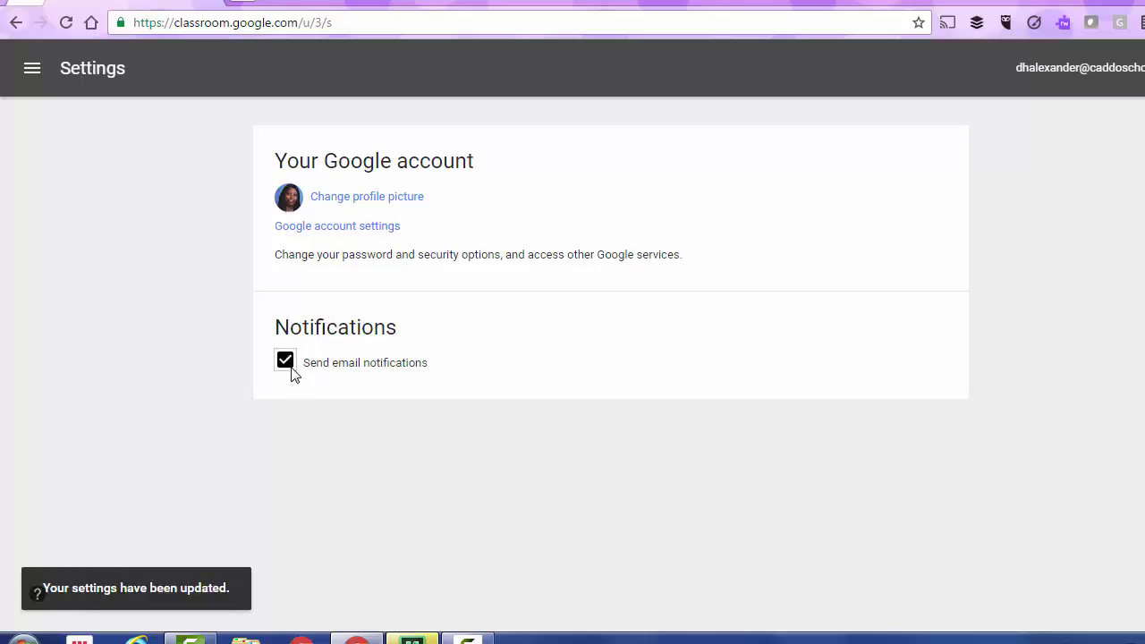
left_click(286, 361)
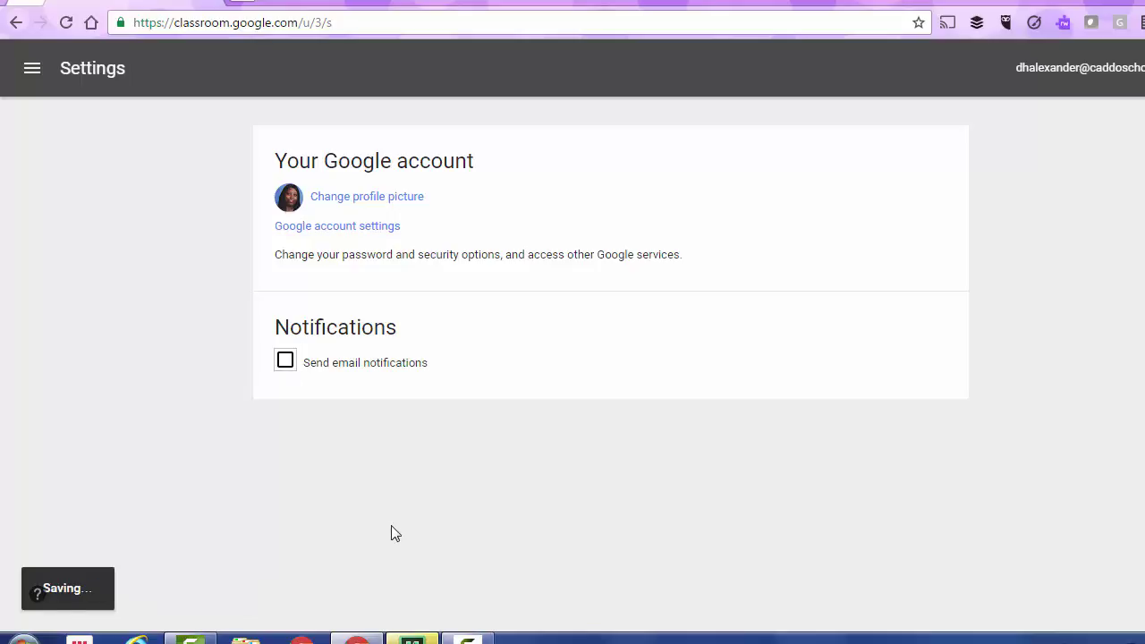
left_click(285, 363)
left_click(285, 362)
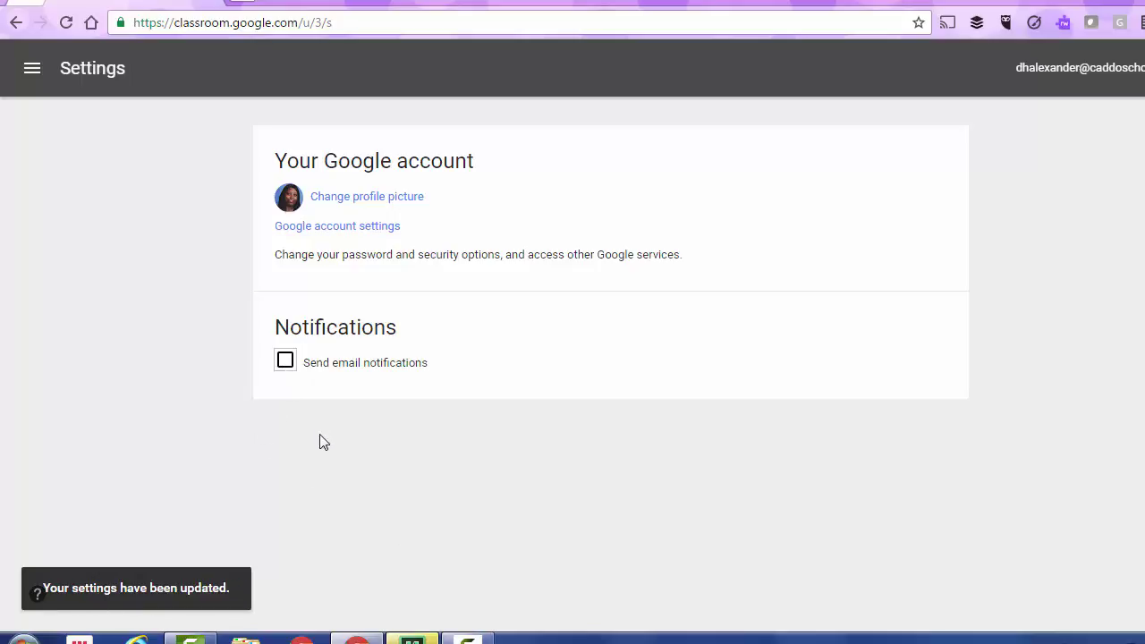
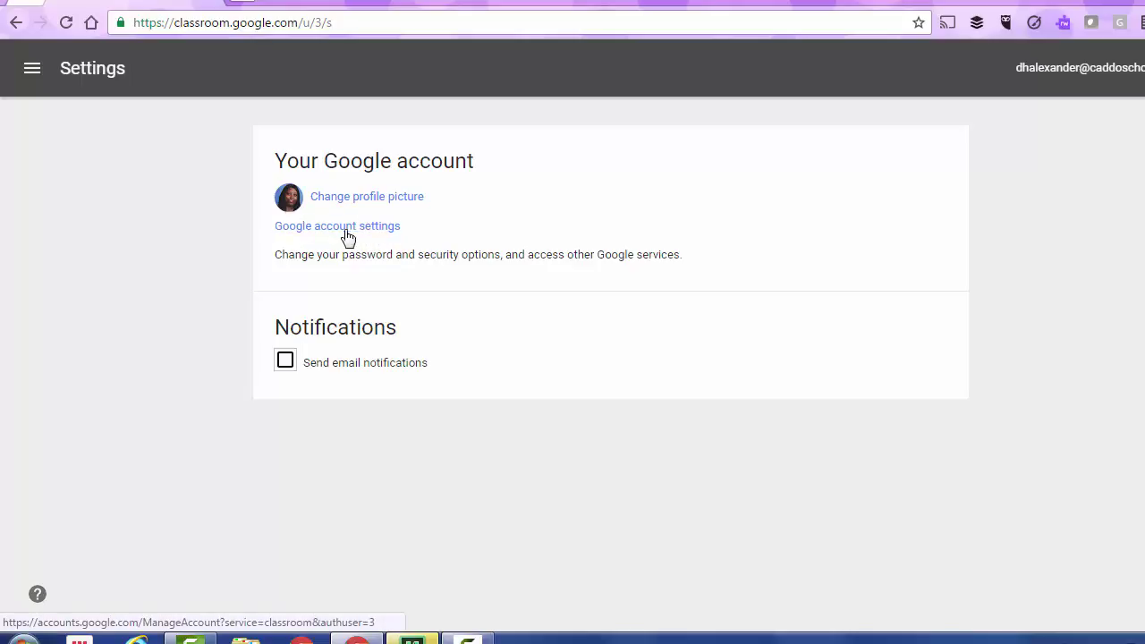
- Return to the Classes page and show the options available for the LACUE WEBINAR class card
left_click(32, 69)
scroll(173, 454, "up", 10)
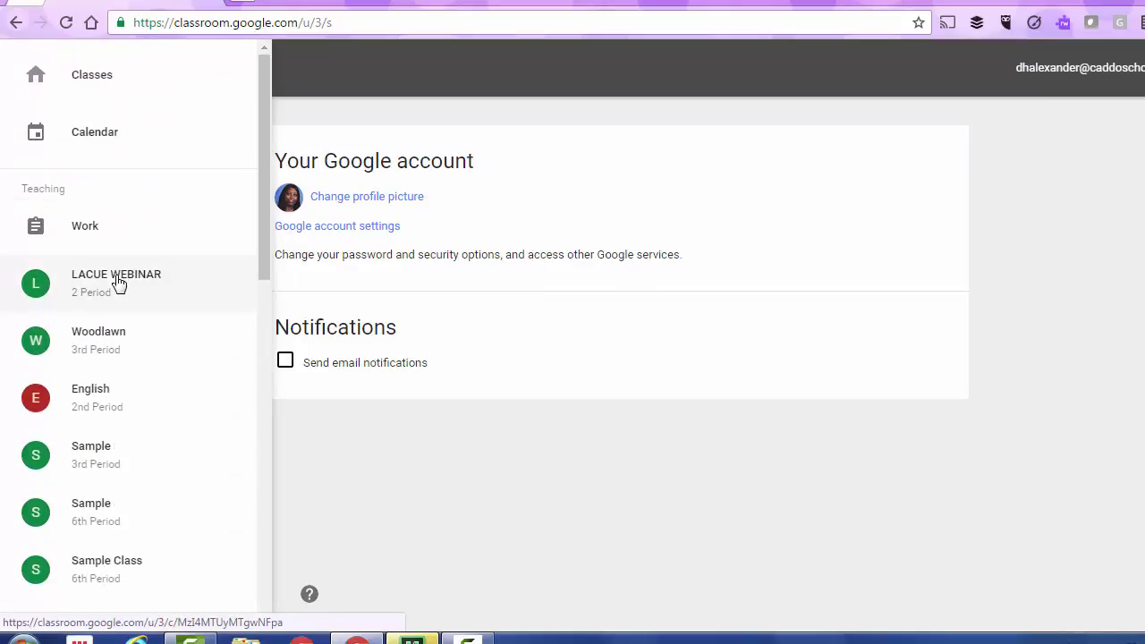
left_click(101, 91)
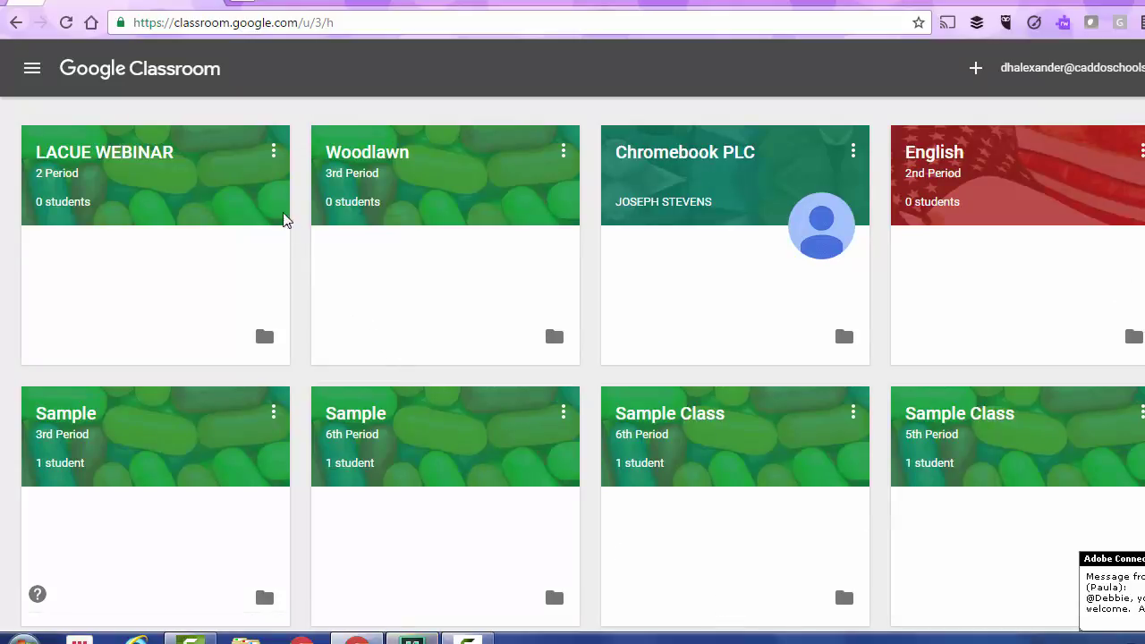
left_click(274, 154)
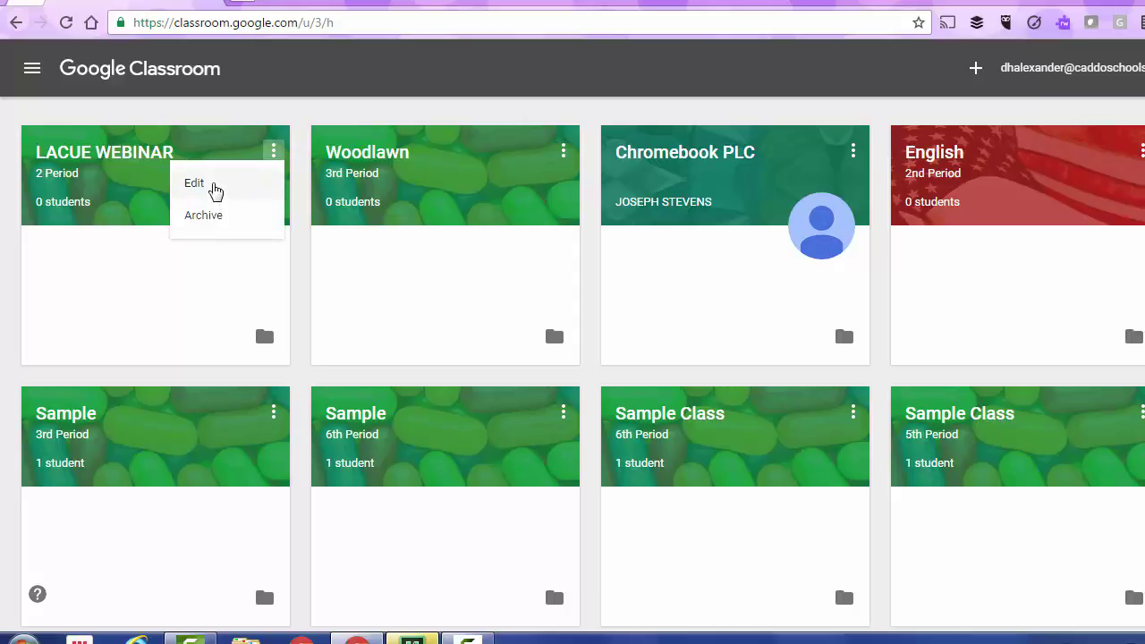
- Look through all the class cards on the Classes page and return to the first row
scroll(560, 333, "down", 4)
scroll(560, 333, "down", 2)
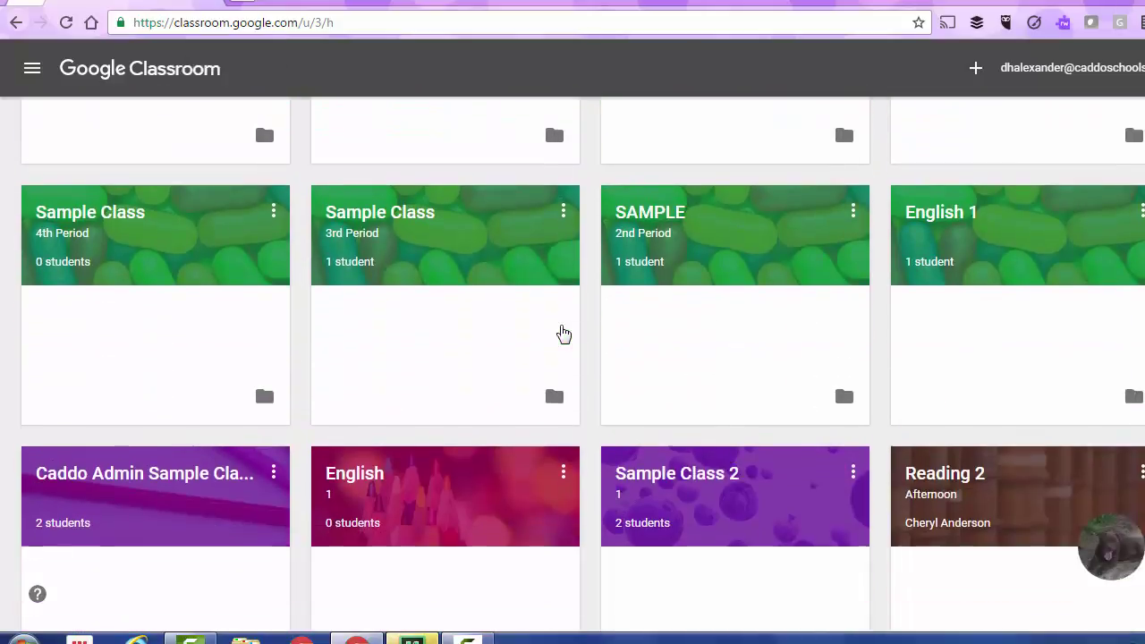
scroll(560, 333, "up", 6)
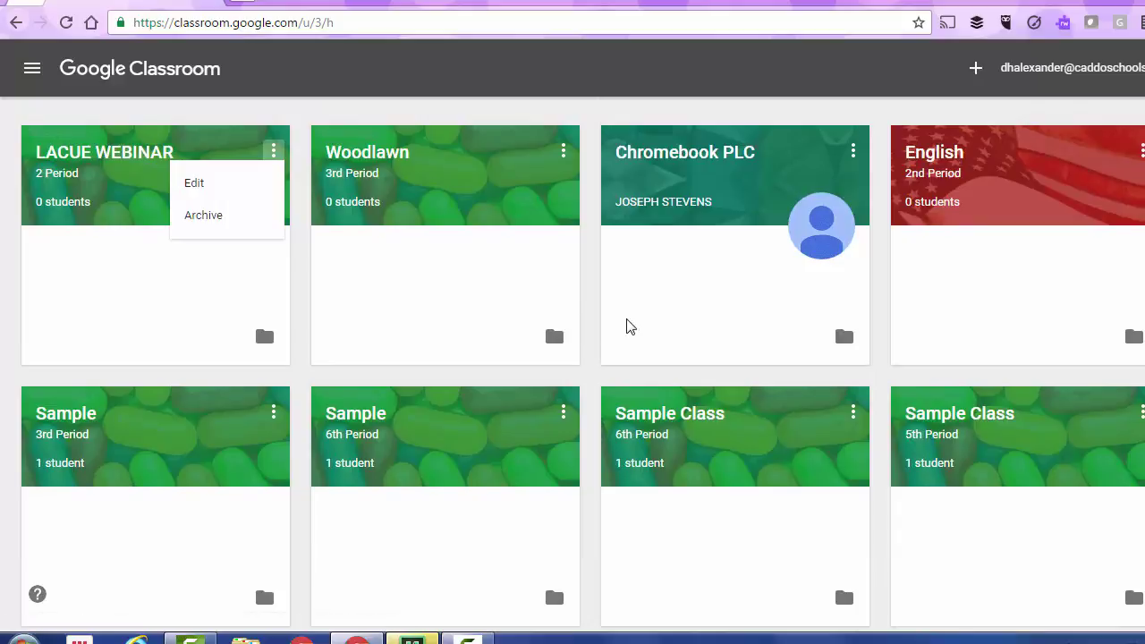
scroll(626, 326, "down", 9)
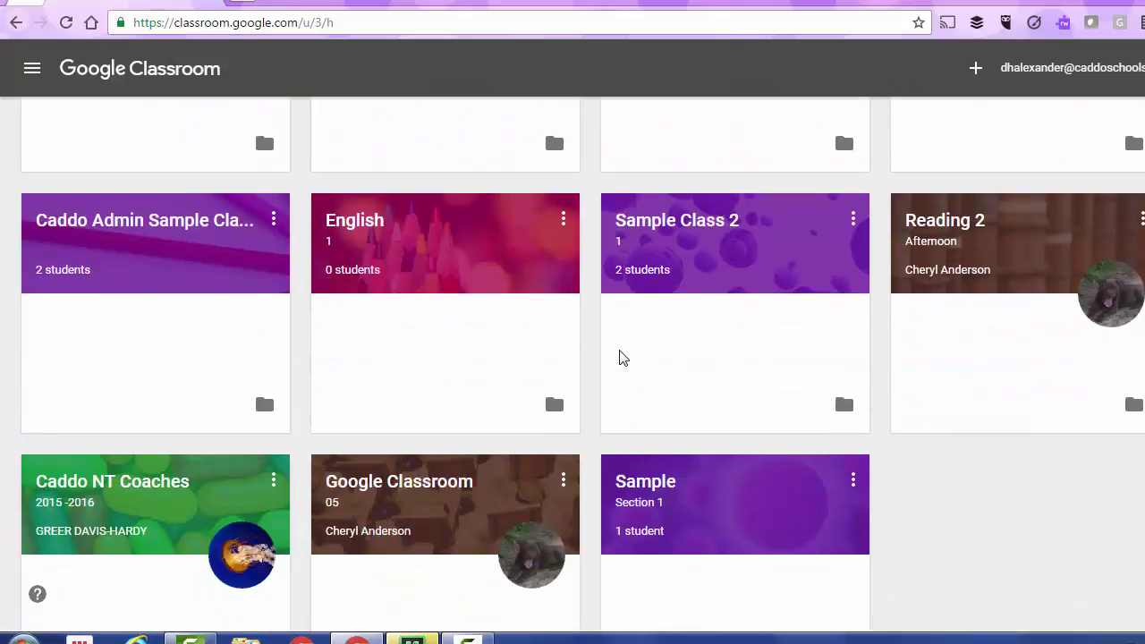
scroll(623, 358, "up", 6)
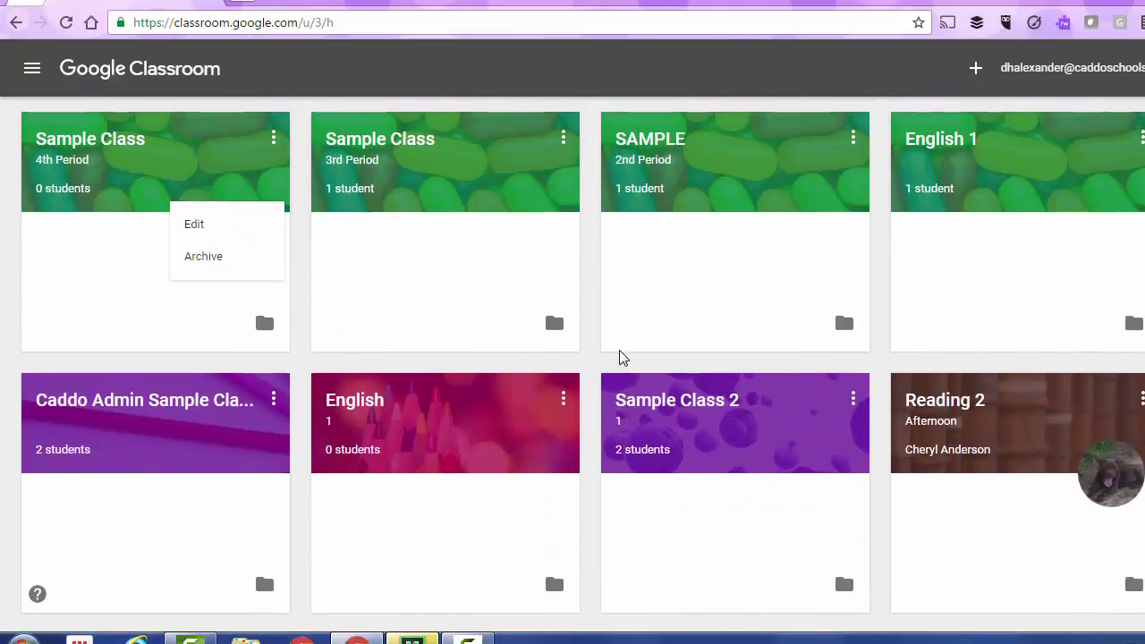
scroll(624, 358, "up", 3)
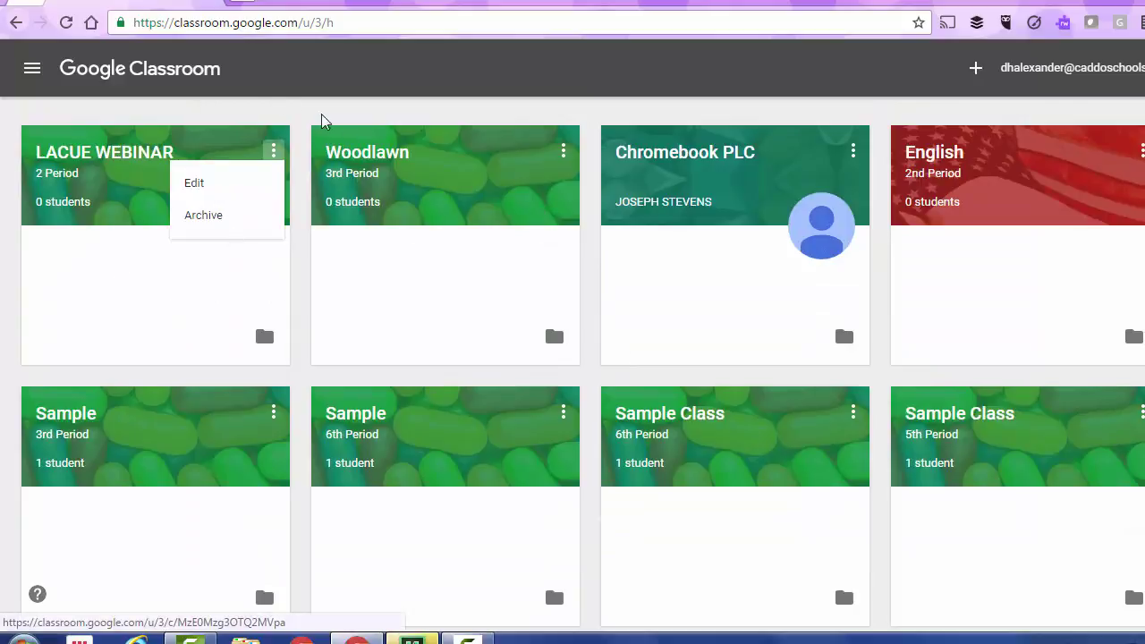
- Open the LACUE WEBINAR 2 Period class and look through its Stream
left_click(33, 69)
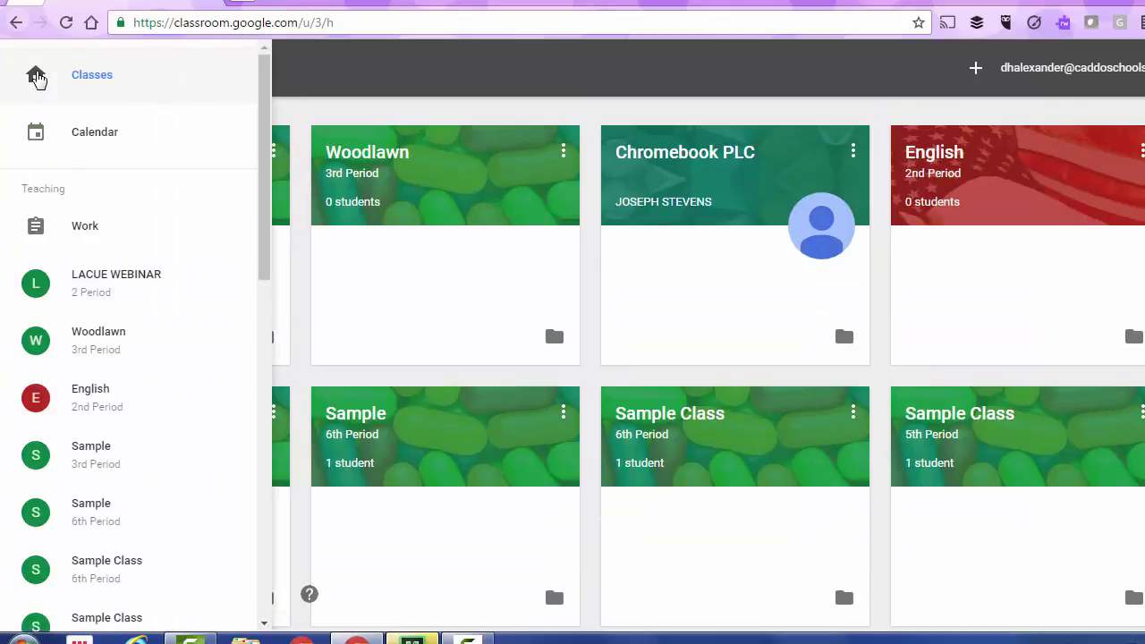
left_click(304, 253)
left_click(119, 162)
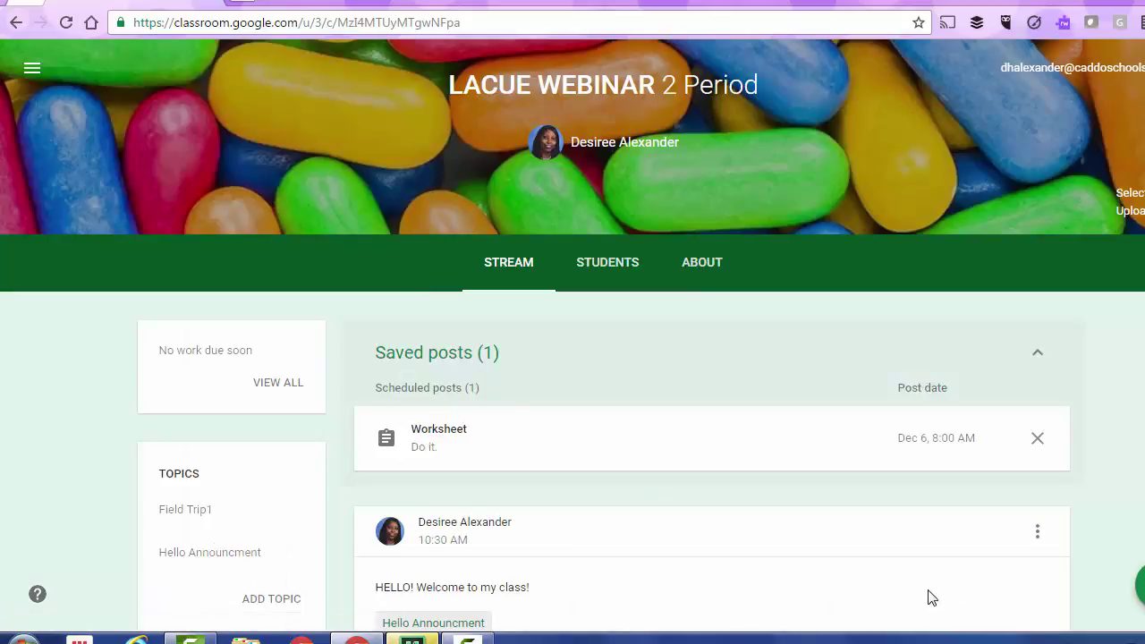
scroll(1025, 527, "down", 4)
scroll(986, 504, "up", 5)
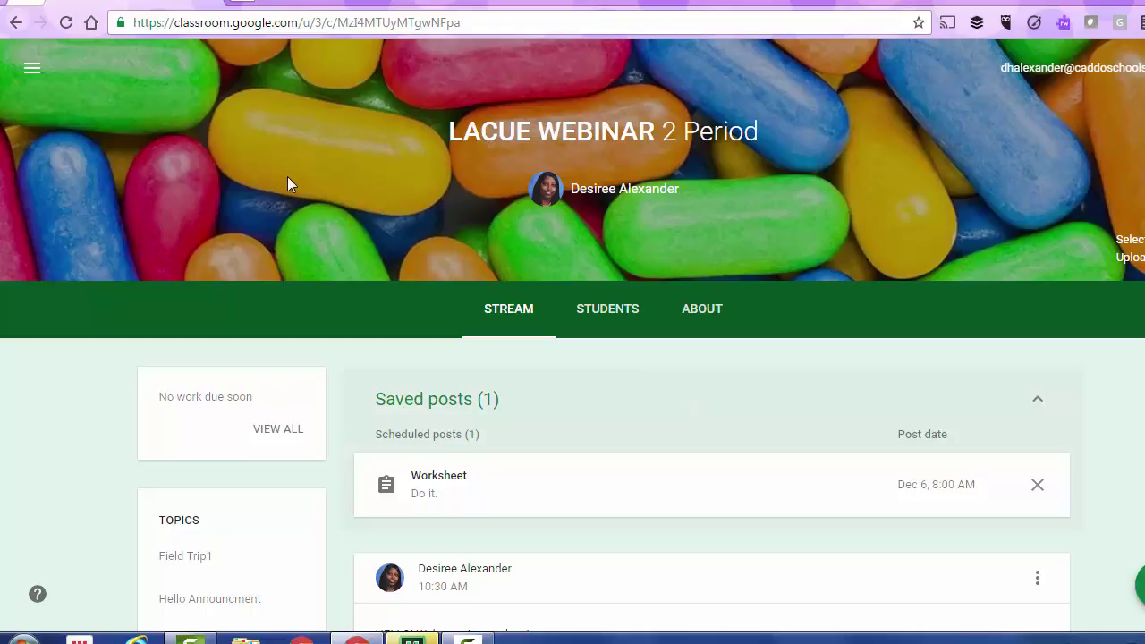
- Return to the Classes page and view the options for joining or creating a class
left_click(29, 76)
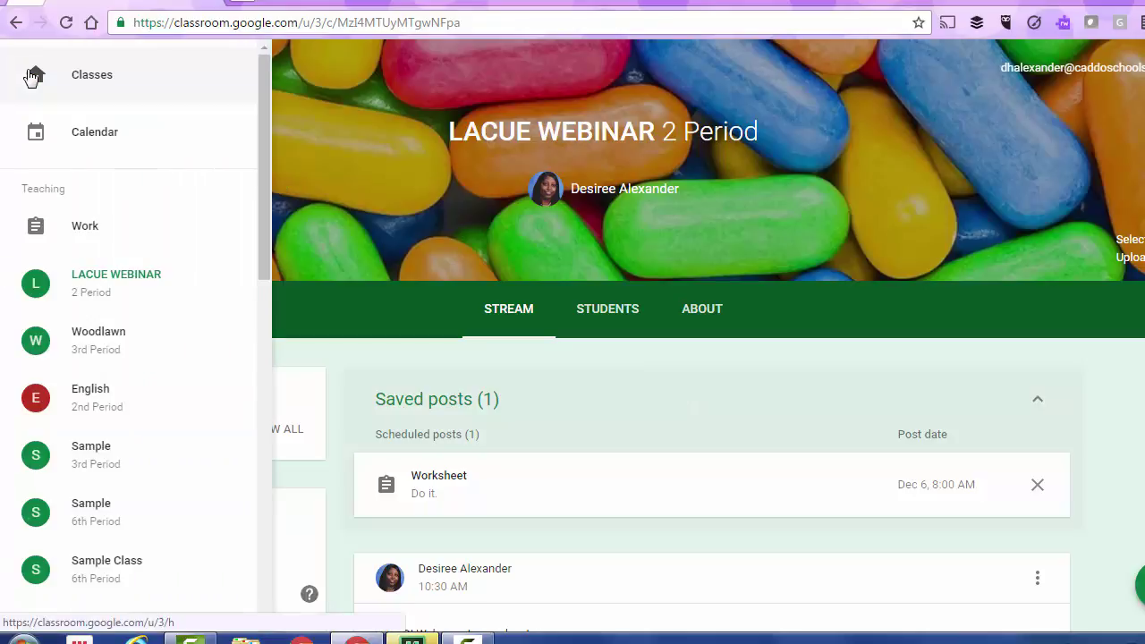
left_click(111, 79)
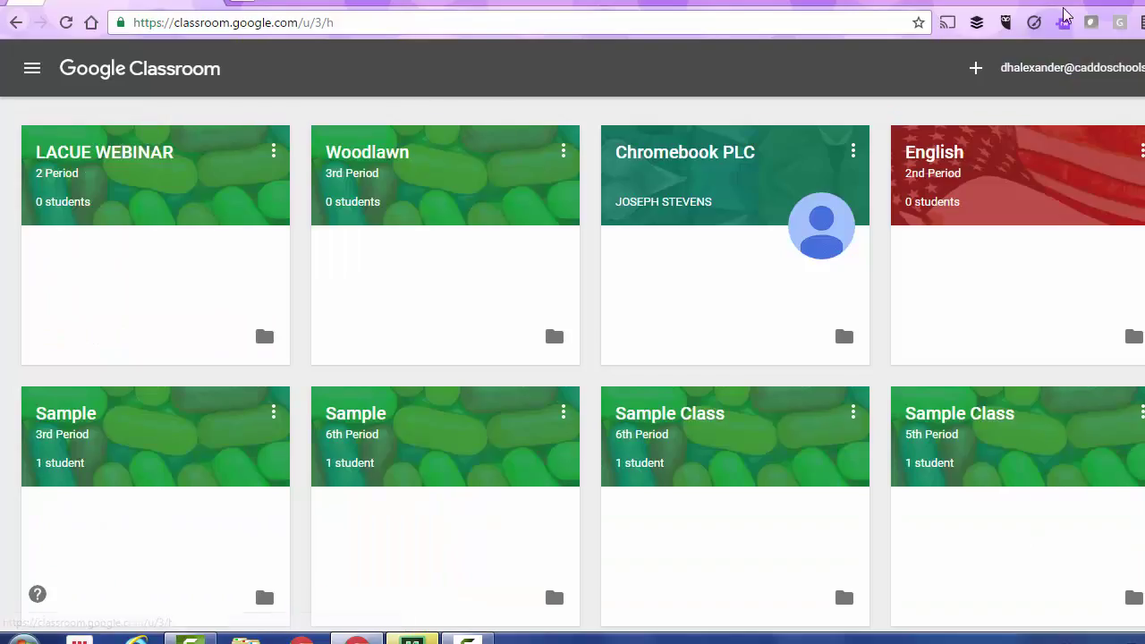
left_click(975, 68)
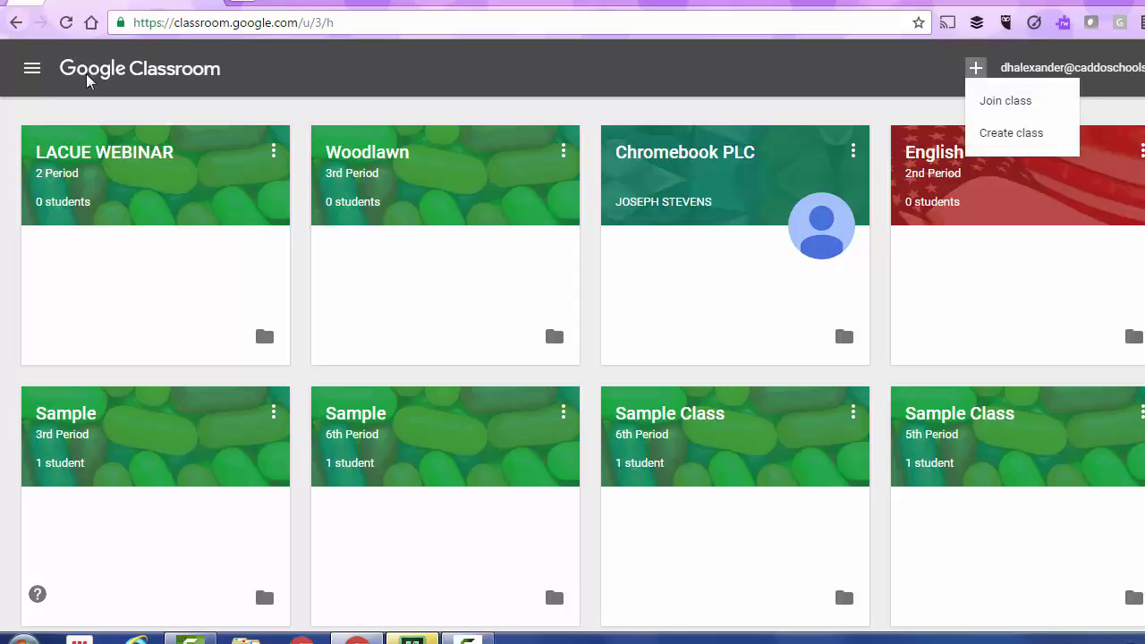
left_click(31, 69)
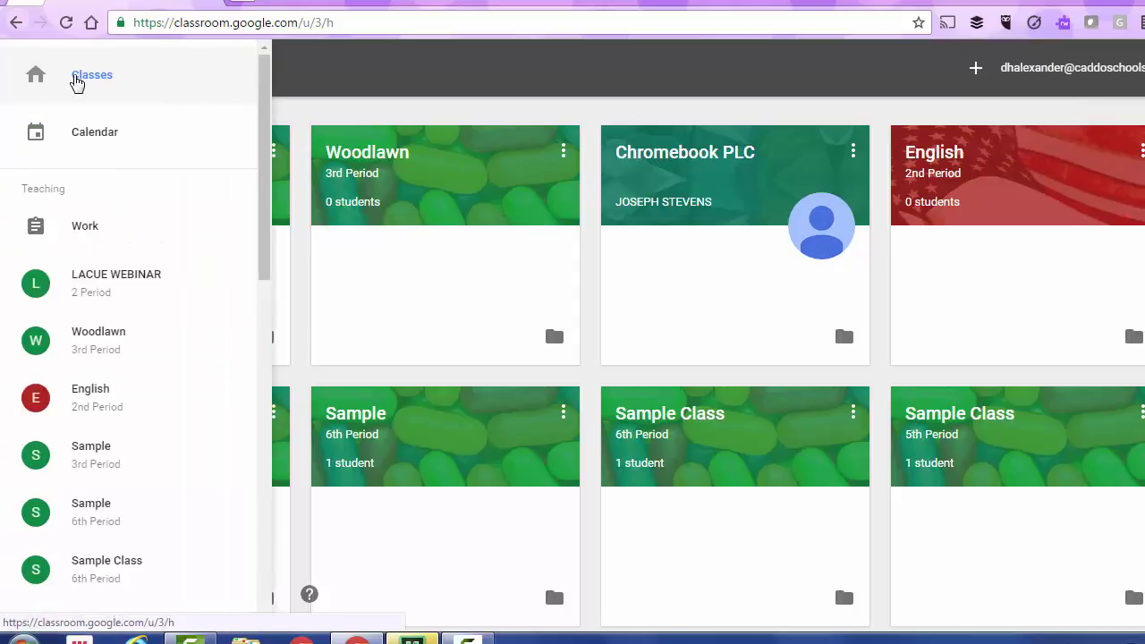
left_click(75, 80)
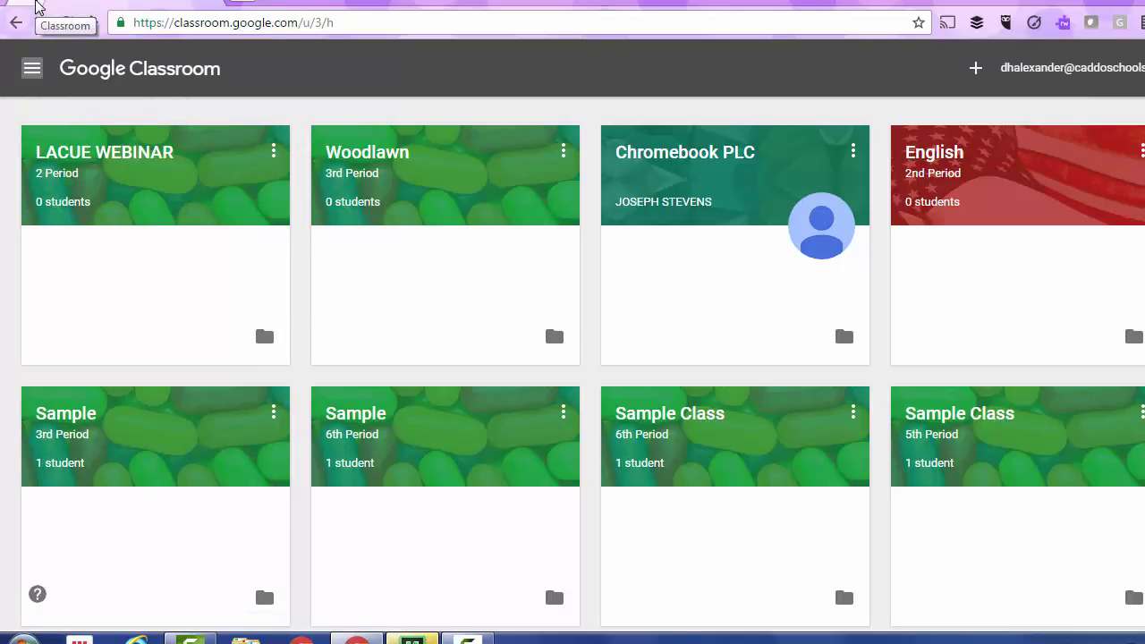
- Switch to the browser tab with the student account and view the Join class prompt, cancelling without entering a code
left_click(35, 7)
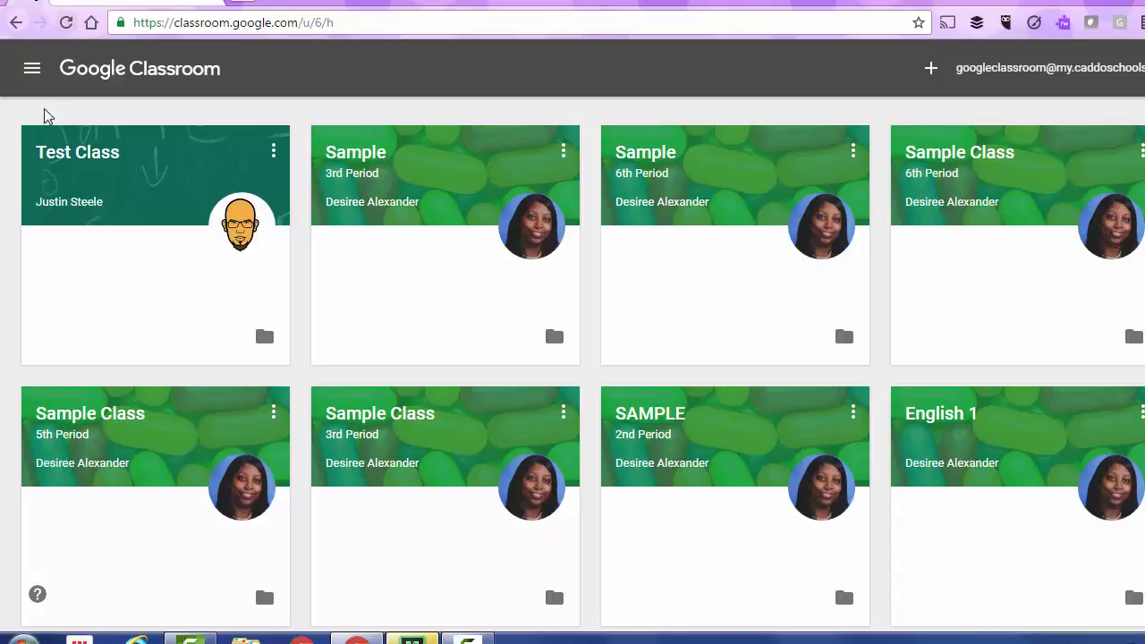
left_click(930, 70)
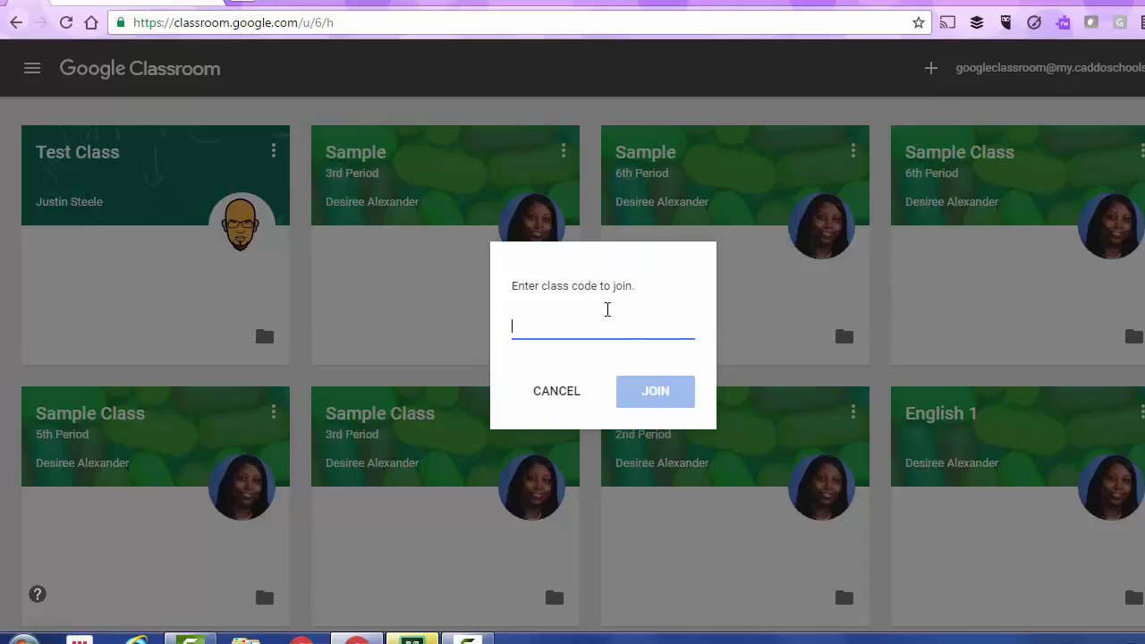
left_click(556, 391)
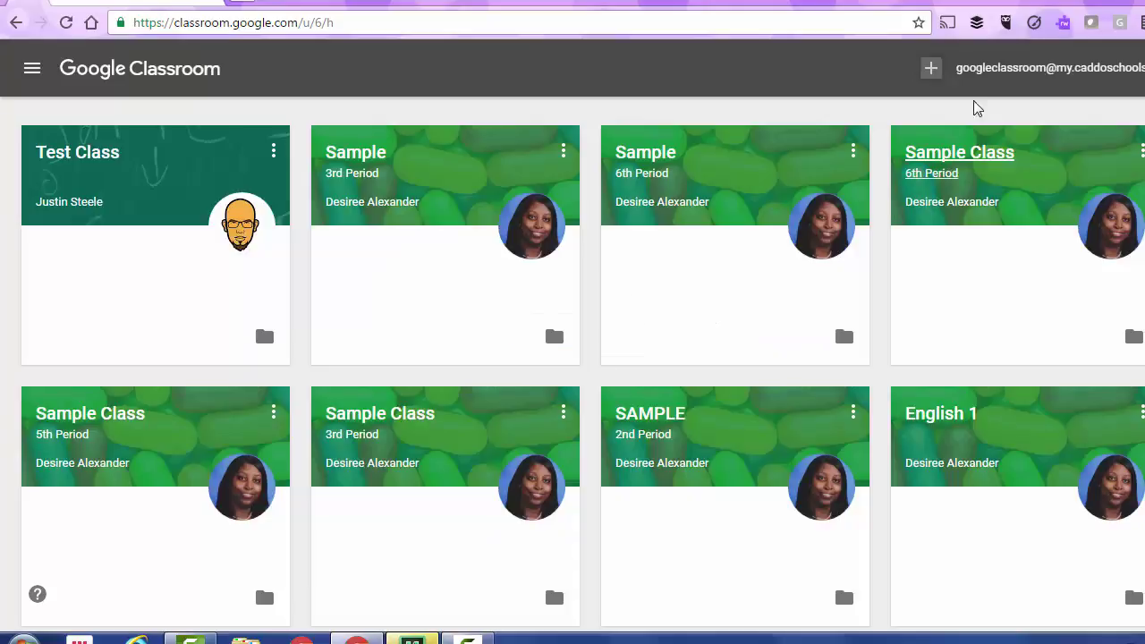
left_click(931, 68)
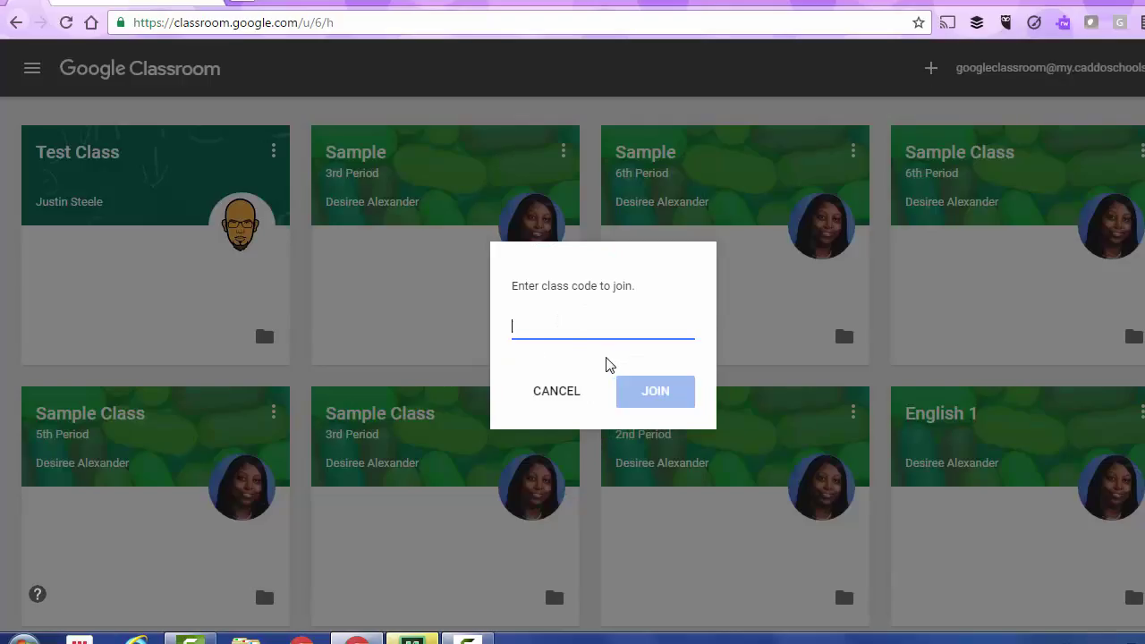
left_click(569, 403)
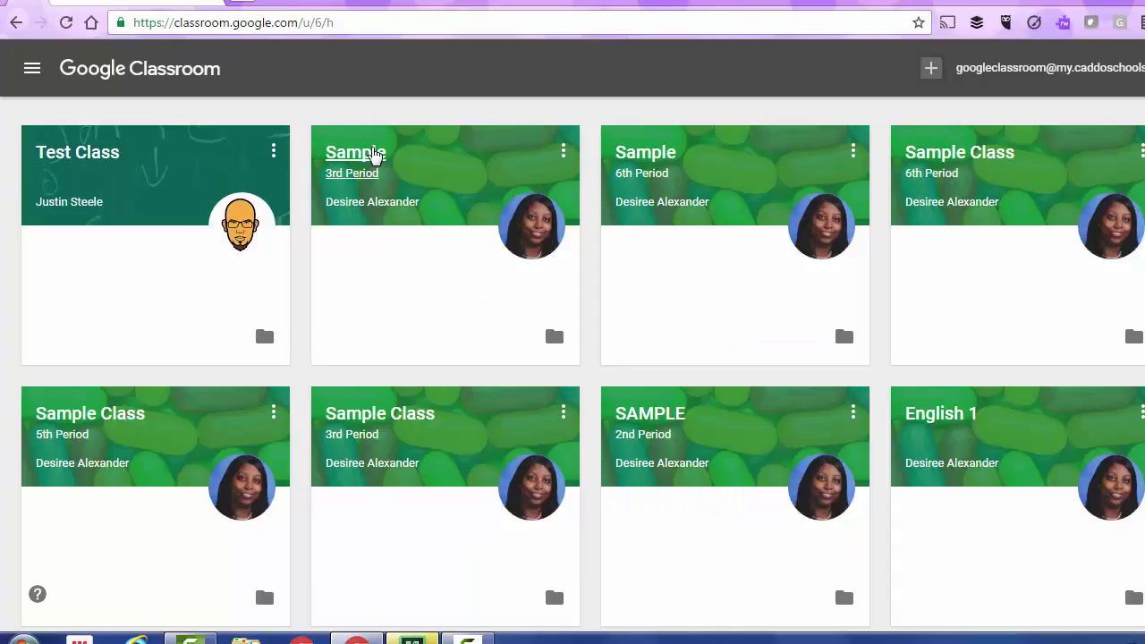
- Look through the student's class cards, open the Sample 3rd Period class and view its Stream
scroll(838, 344, "down", 4)
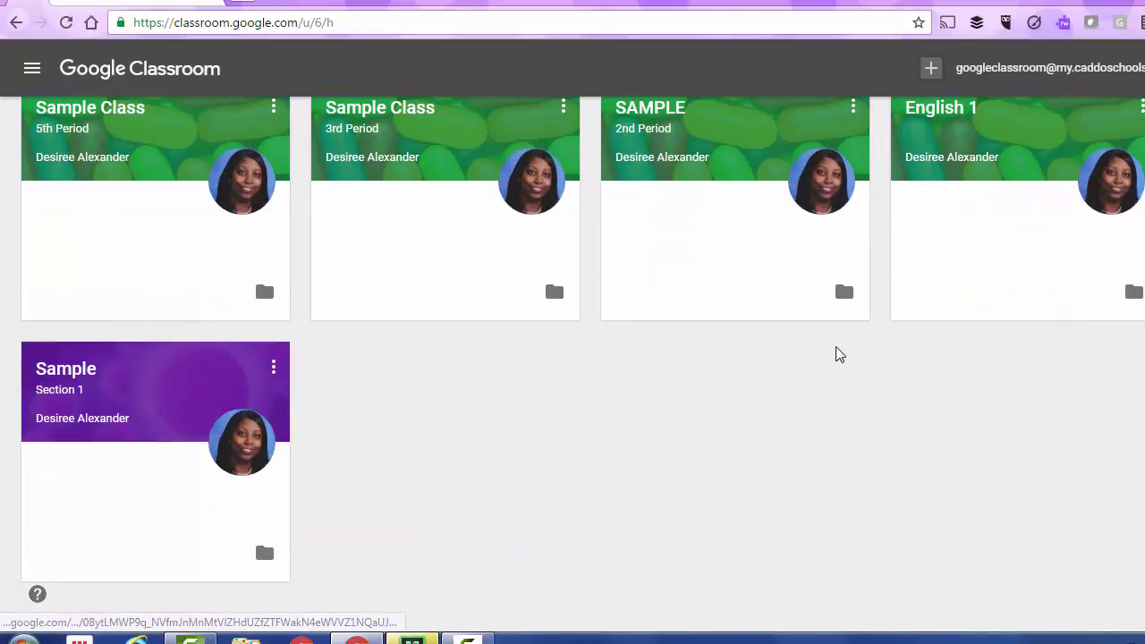
scroll(836, 352, "up", 4)
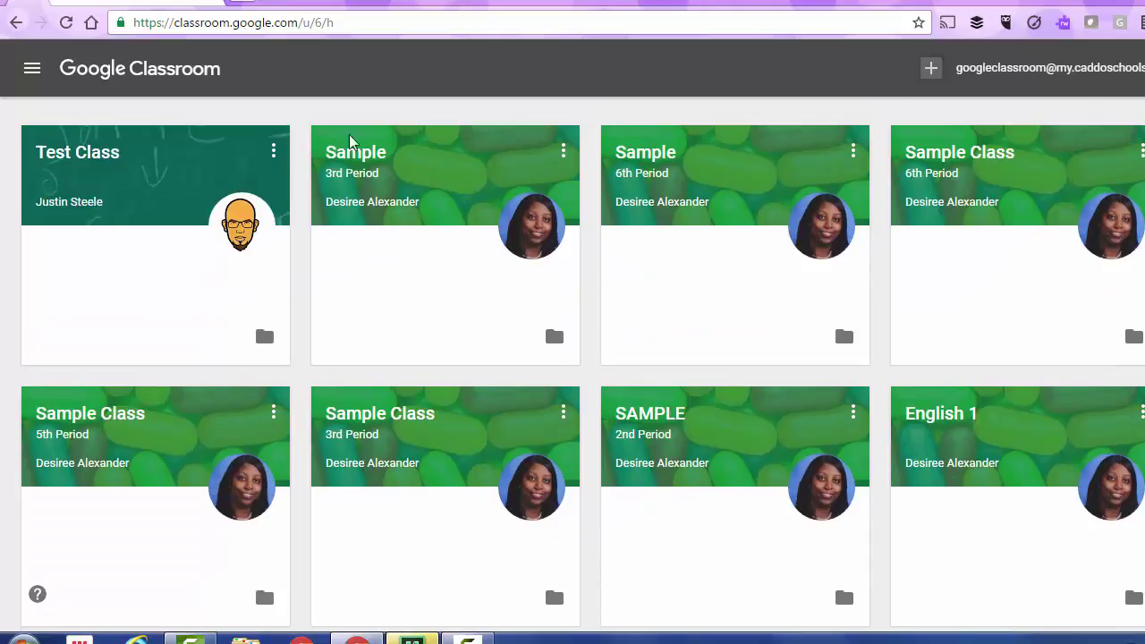
left_click(354, 170)
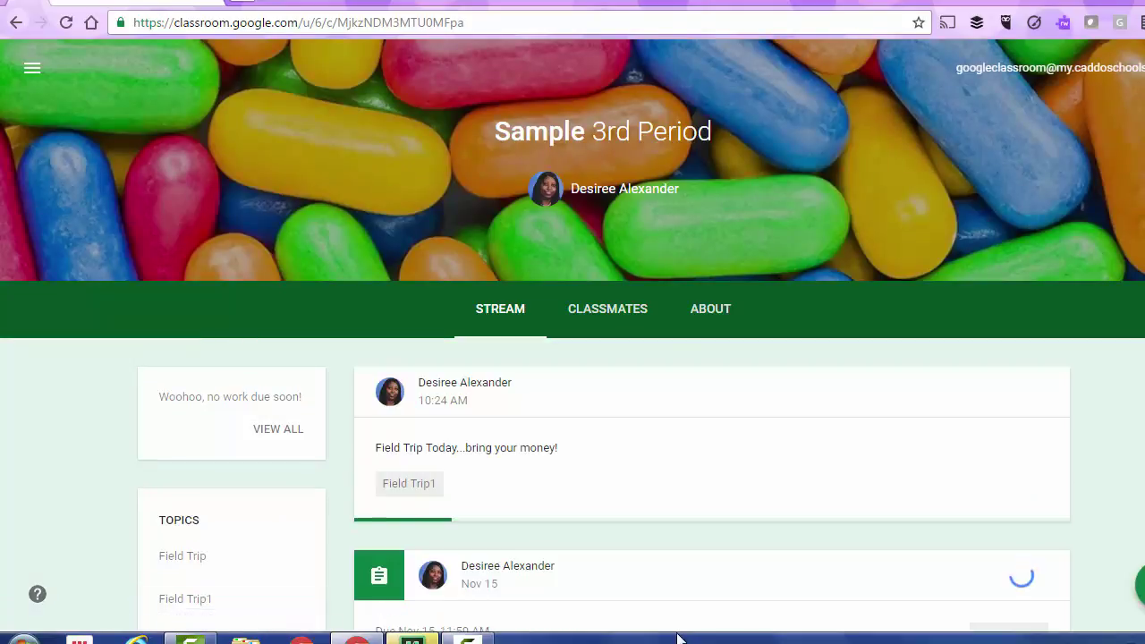
scroll(1071, 513, "down", 1)
scroll(557, 266, "down", 1)
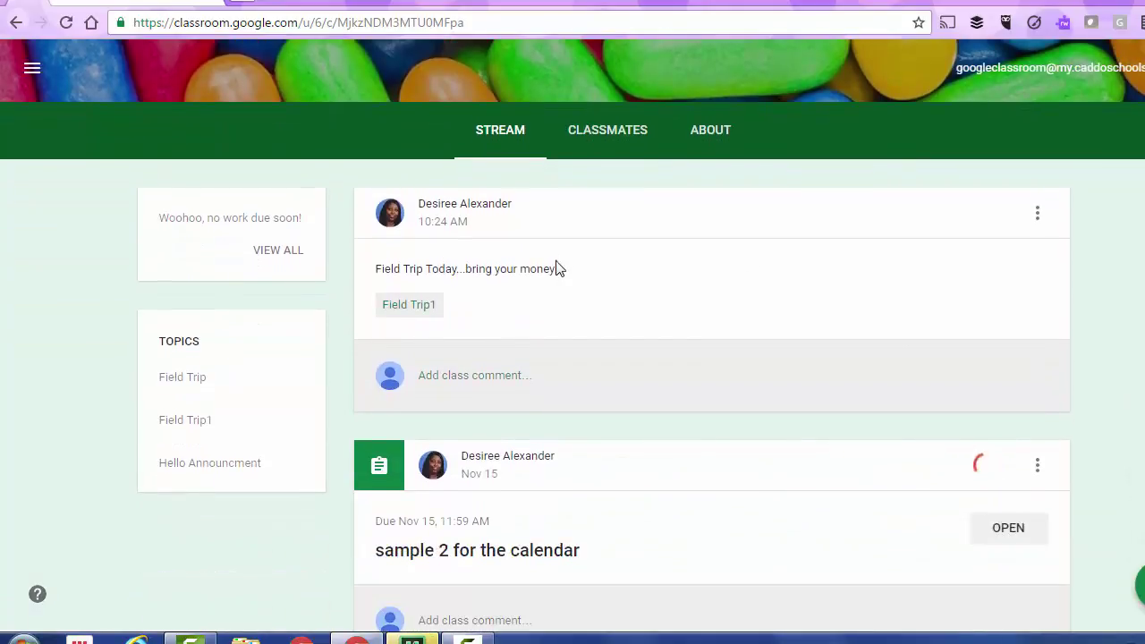
scroll(549, 276, "up", 2)
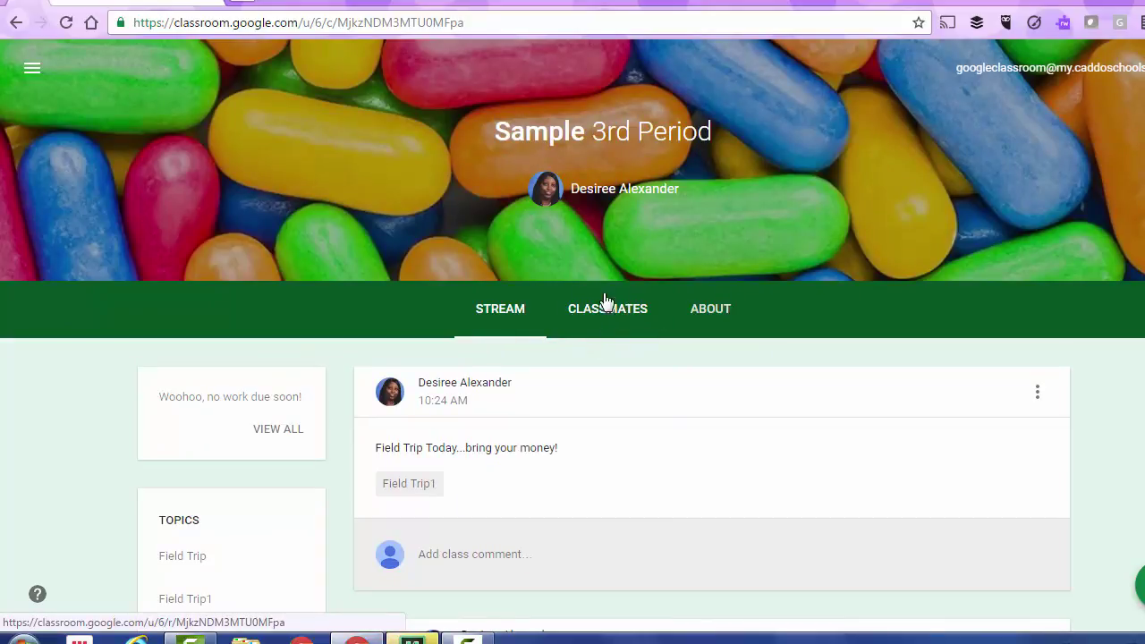
- Review the student's About page for Sample 3rd Period and open the Classmates page
left_click(710, 323)
scroll(572, 357, "down", 4)
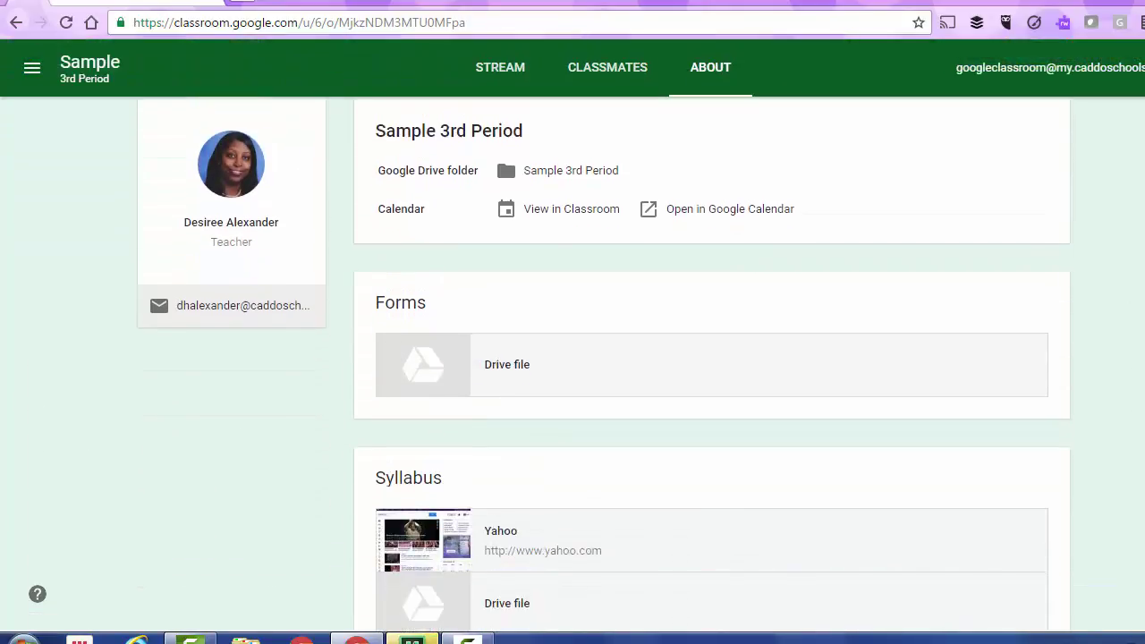
scroll(756, 458, "up", 1)
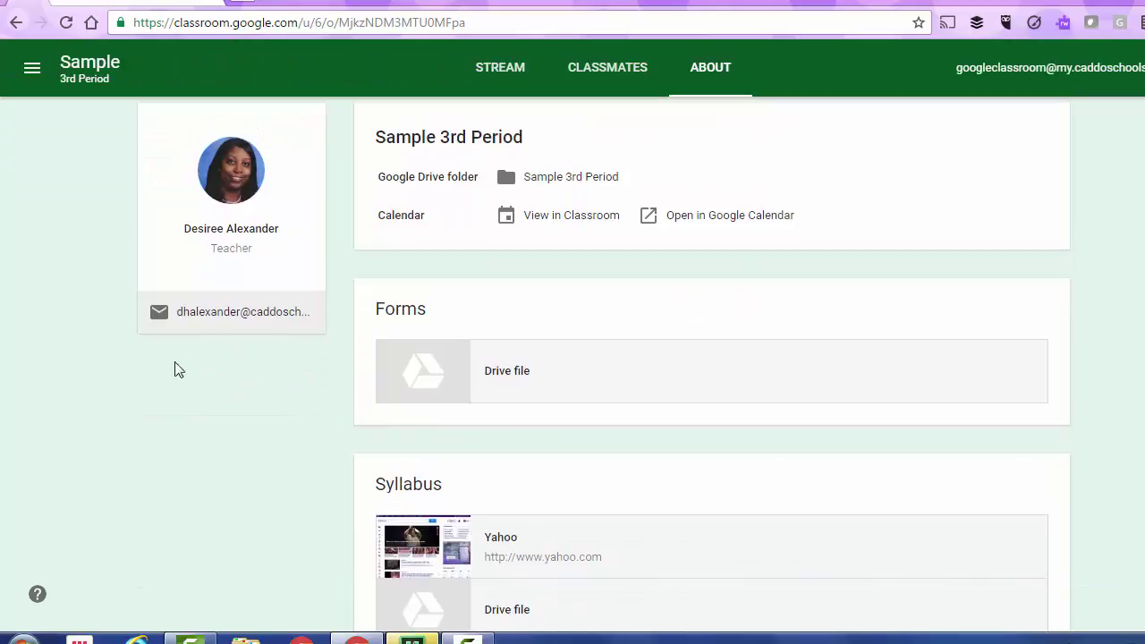
scroll(444, 382, "up", 3)
left_click(613, 329)
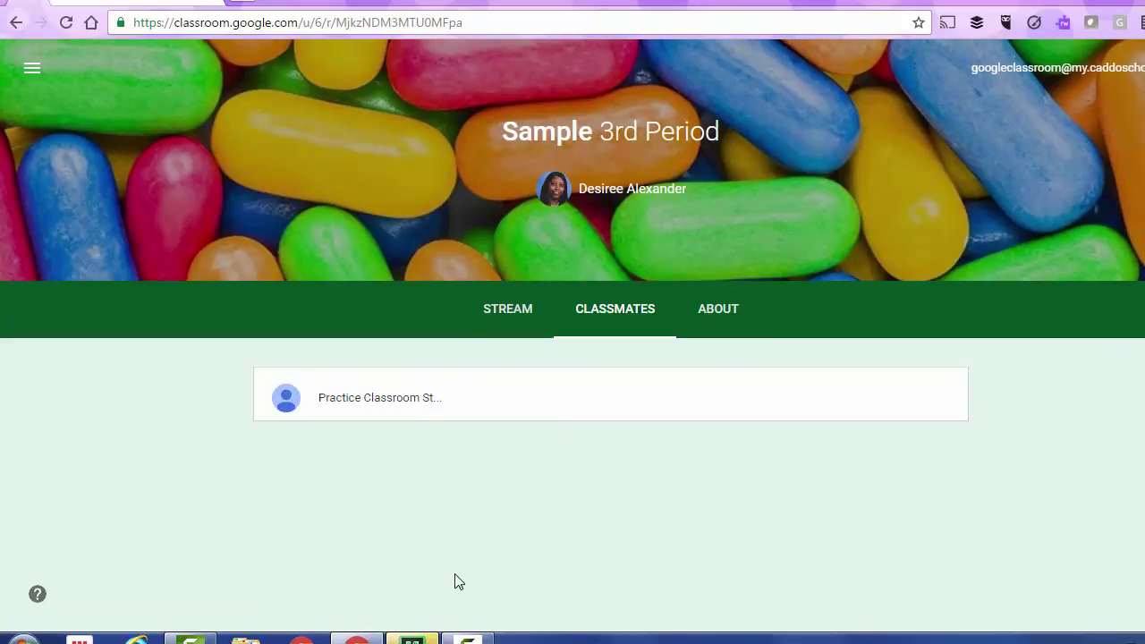
- Return to the class Stream and view the student's Create post form, closing it without posting
left_click(523, 313)
scroll(1022, 450, "down", 1)
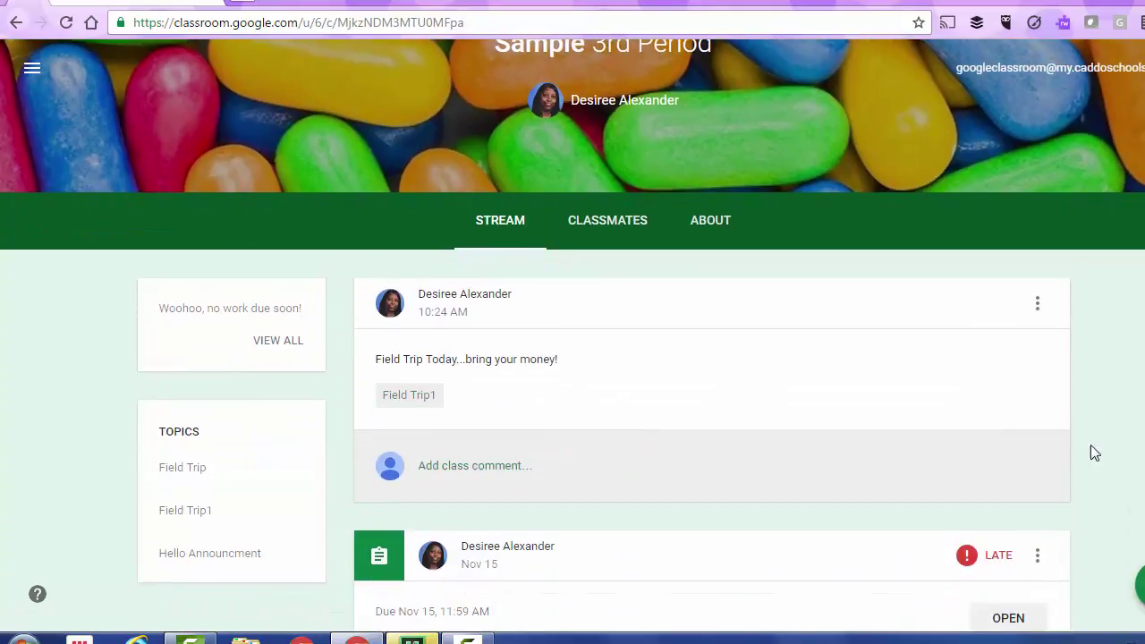
scroll(1129, 422, "down", 4)
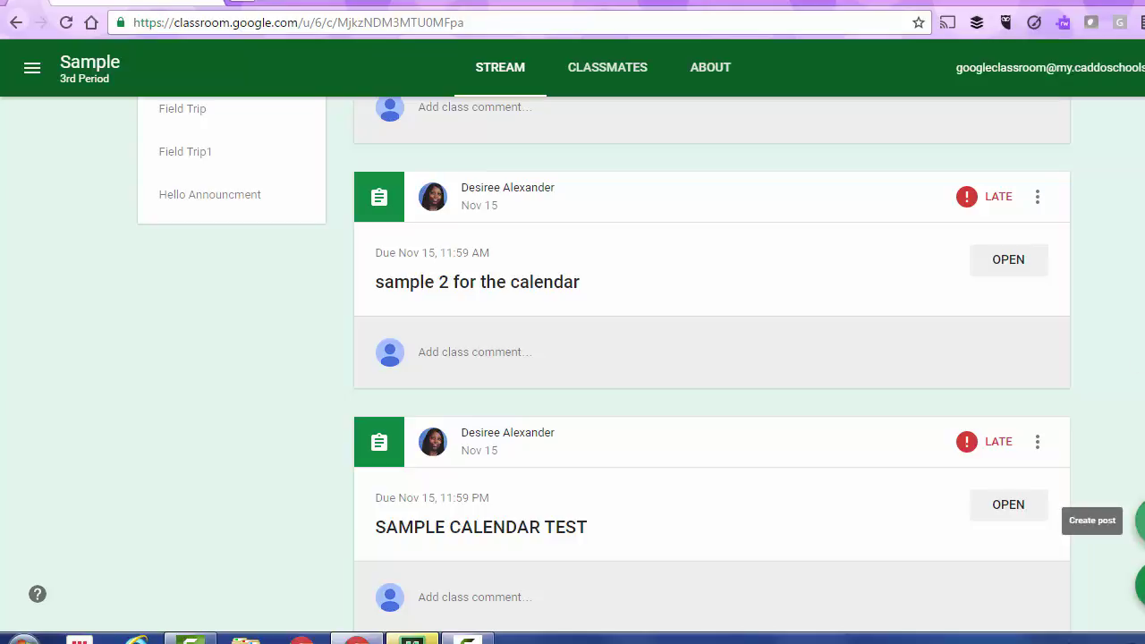
left_click(1139, 520)
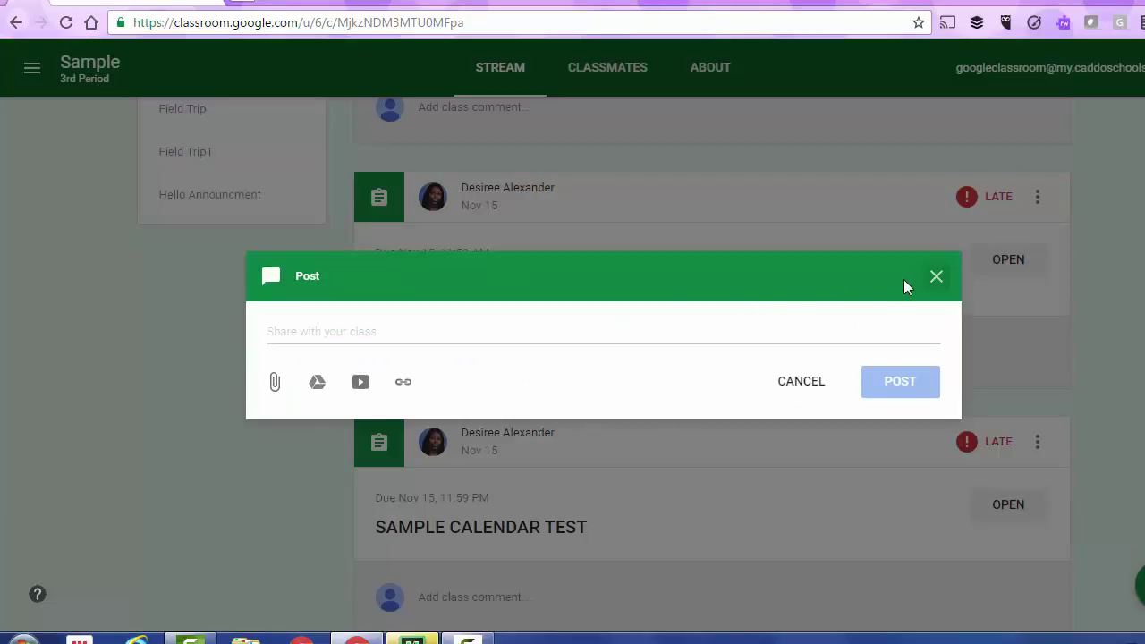
left_click(935, 277)
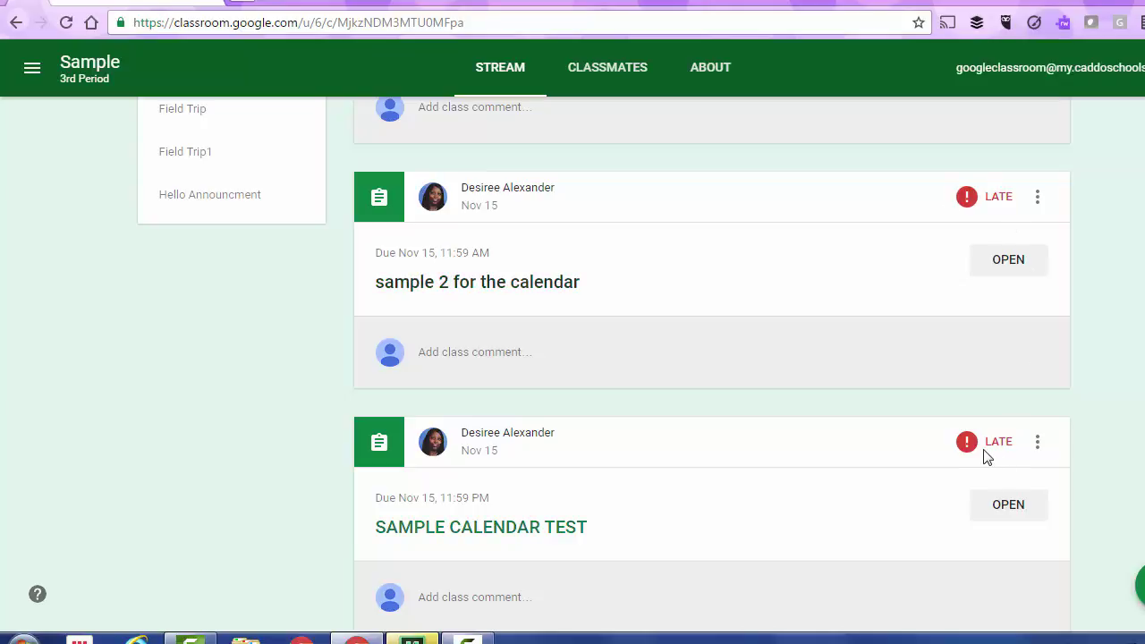
- Review the student's class Stream, view the Hello Announcment, Field Trip1 and Field Trip topics, and return to the Stream
scroll(749, 454, "up", 4)
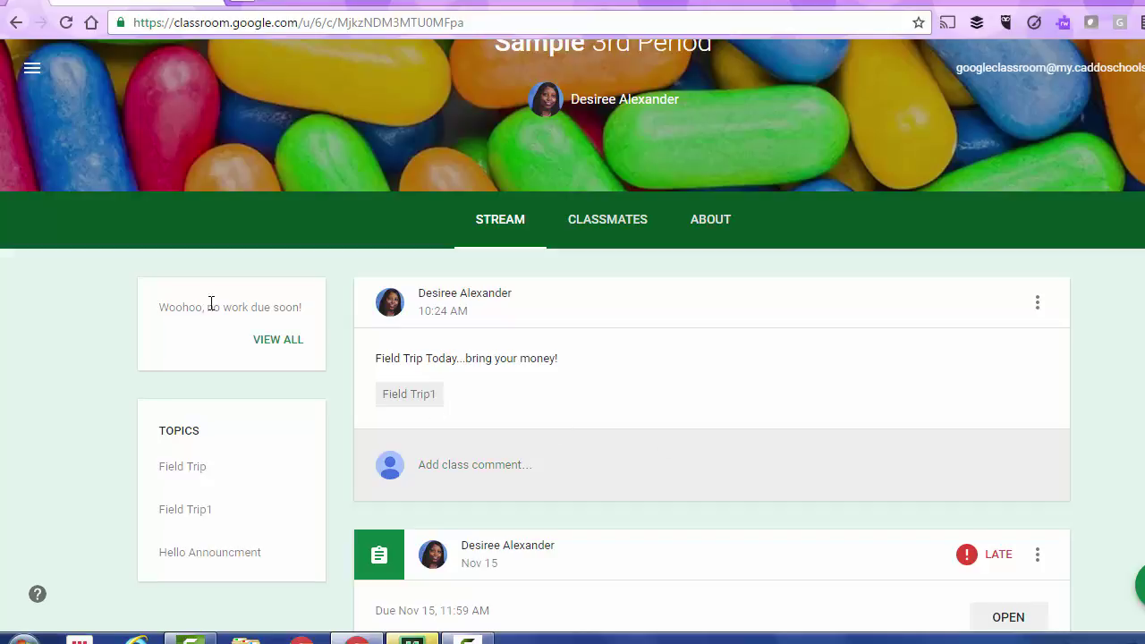
scroll(860, 530, "down", 2)
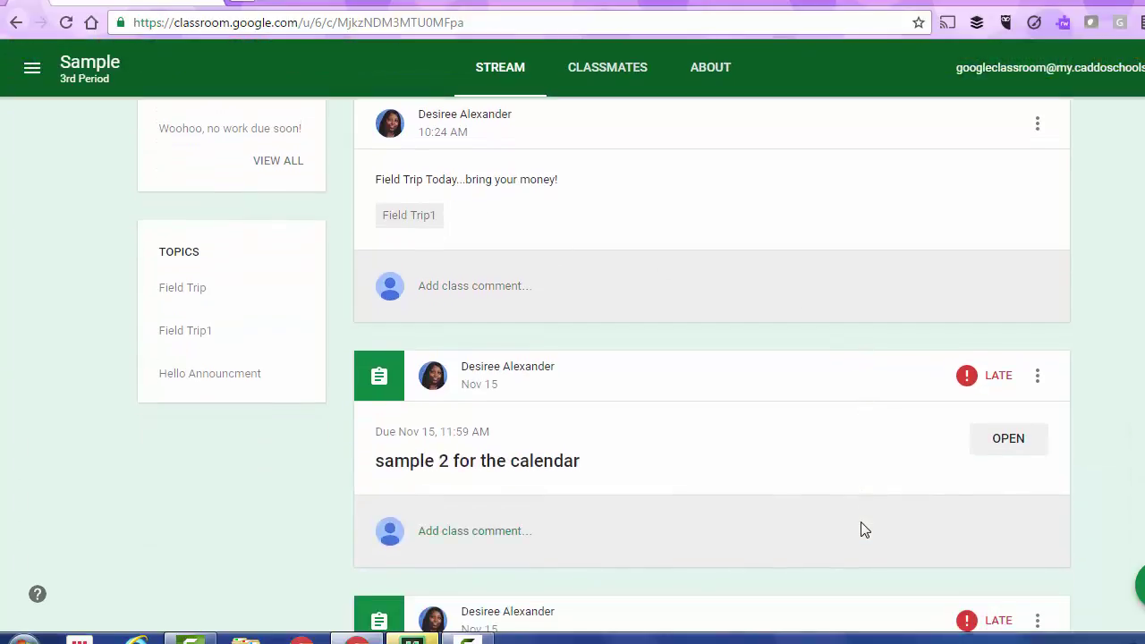
scroll(260, 219, "down", 1)
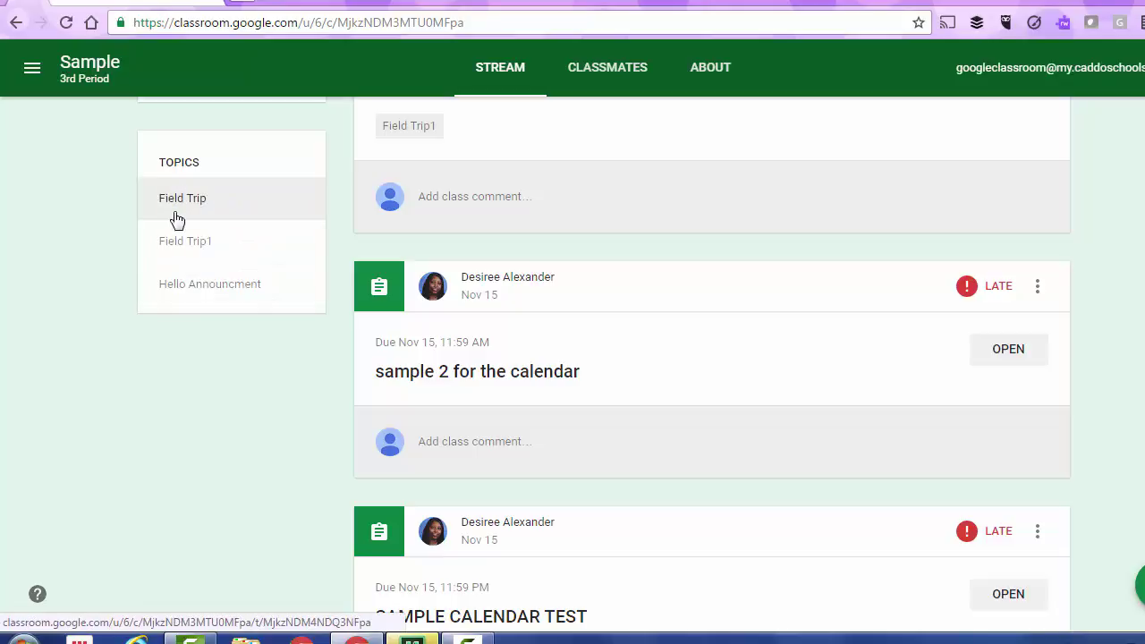
left_click(217, 299)
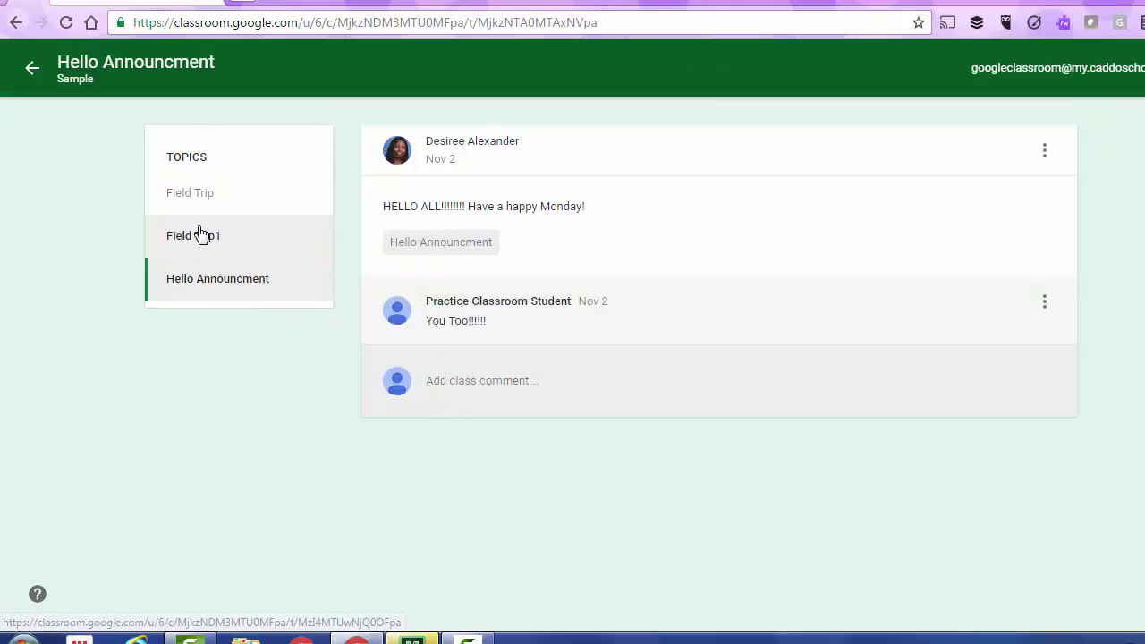
left_click(199, 235)
left_click(197, 210)
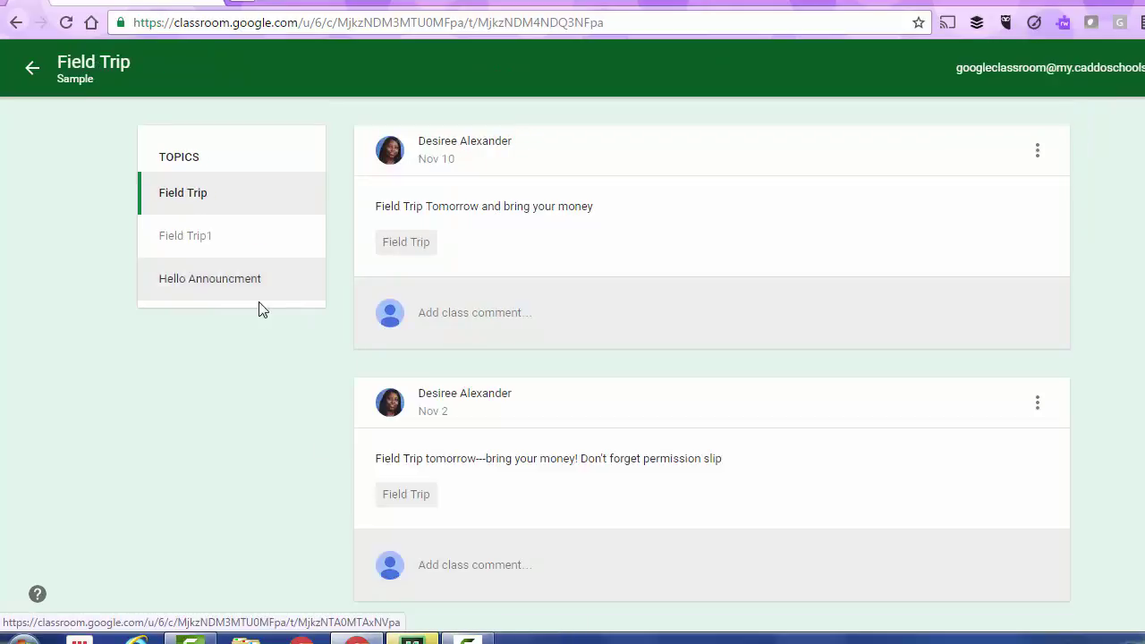
left_click(32, 68)
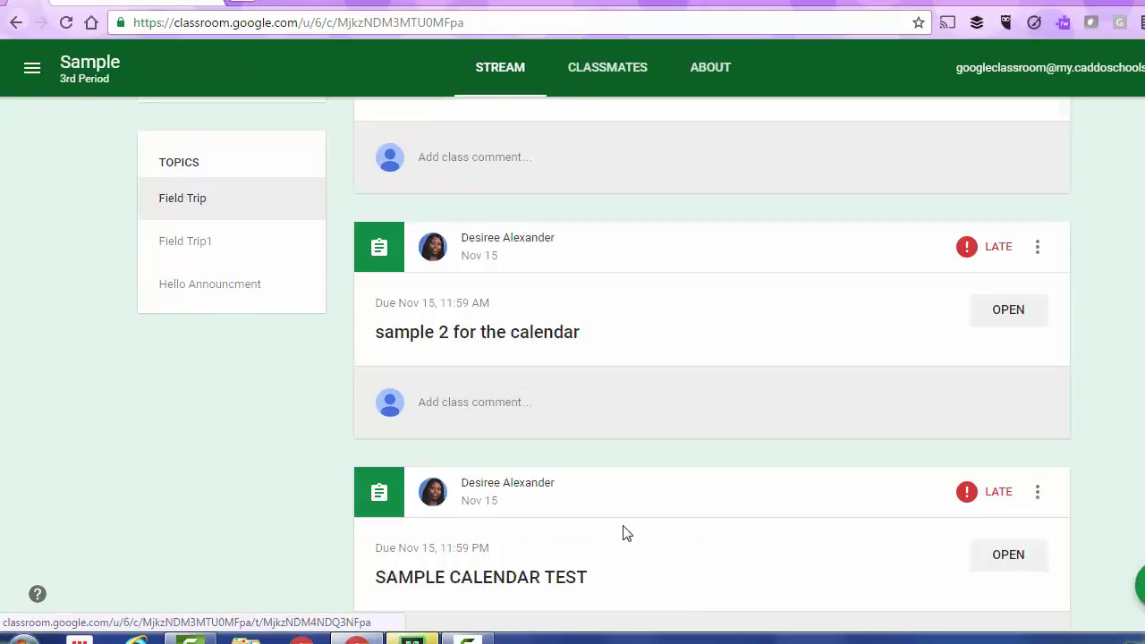
- Open the assignment "sample 2 for the calendar" as the student and mark it as done without posting a private comment
scroll(704, 536, "down", 3)
scroll(710, 522, "up", 1)
scroll(714, 522, "down", 1)
scroll(713, 519, "up", 1)
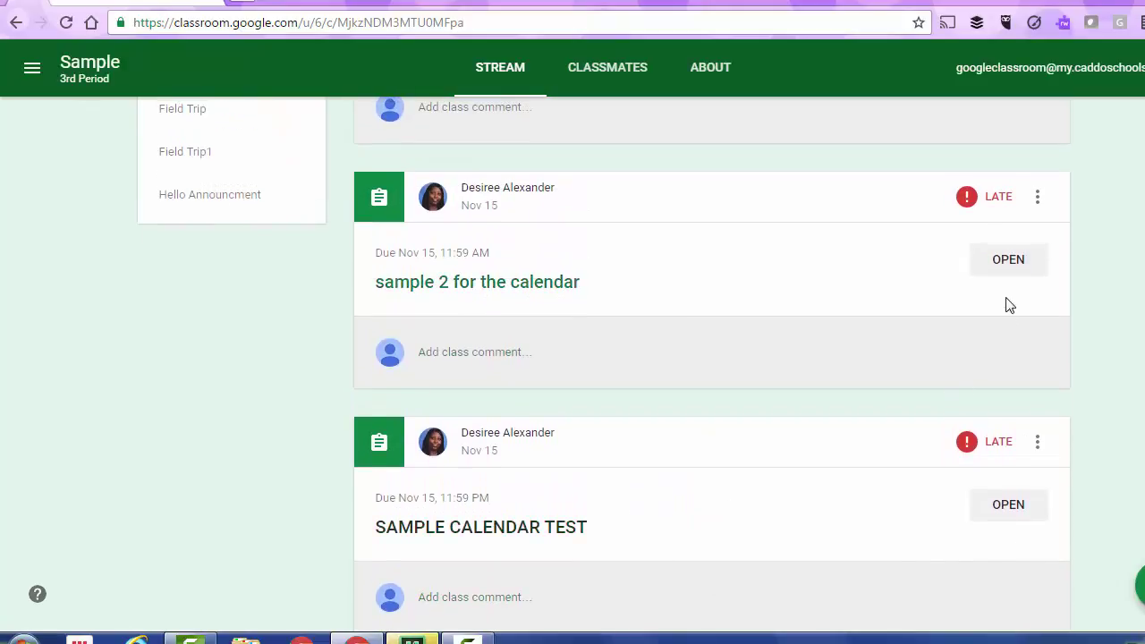
left_click(1010, 261)
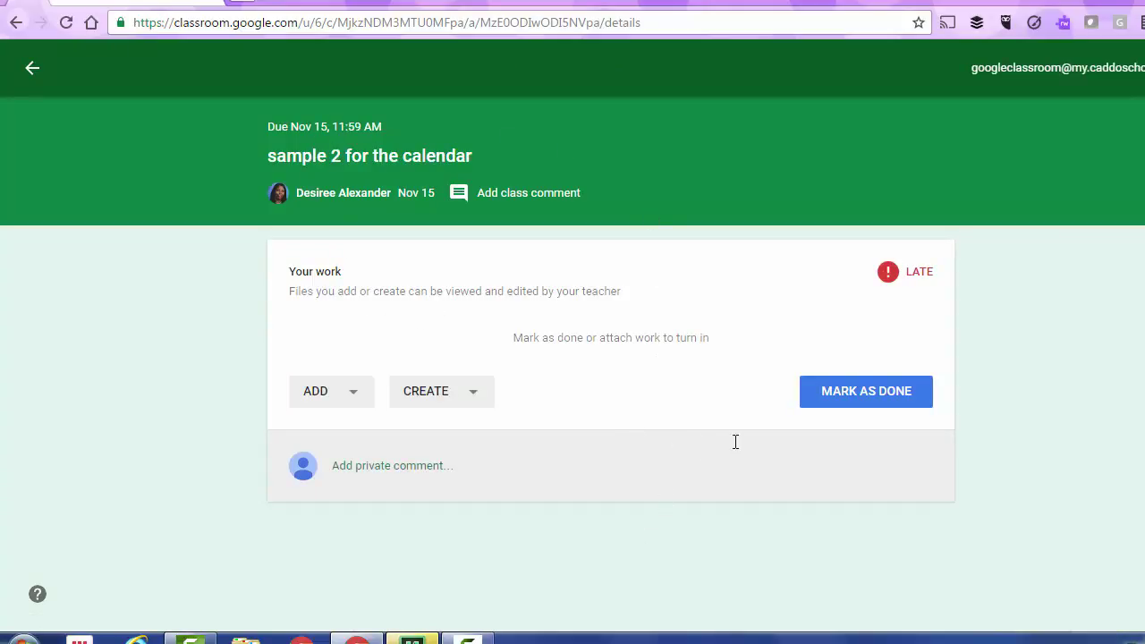
left_click(378, 474)
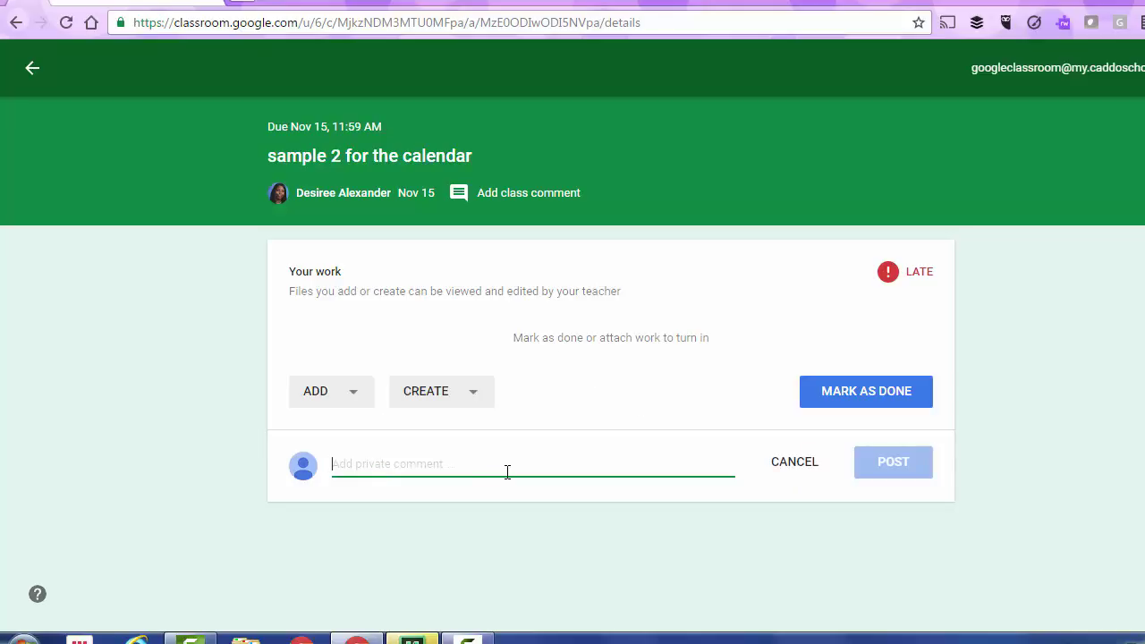
left_click(902, 398)
left_click(808, 378)
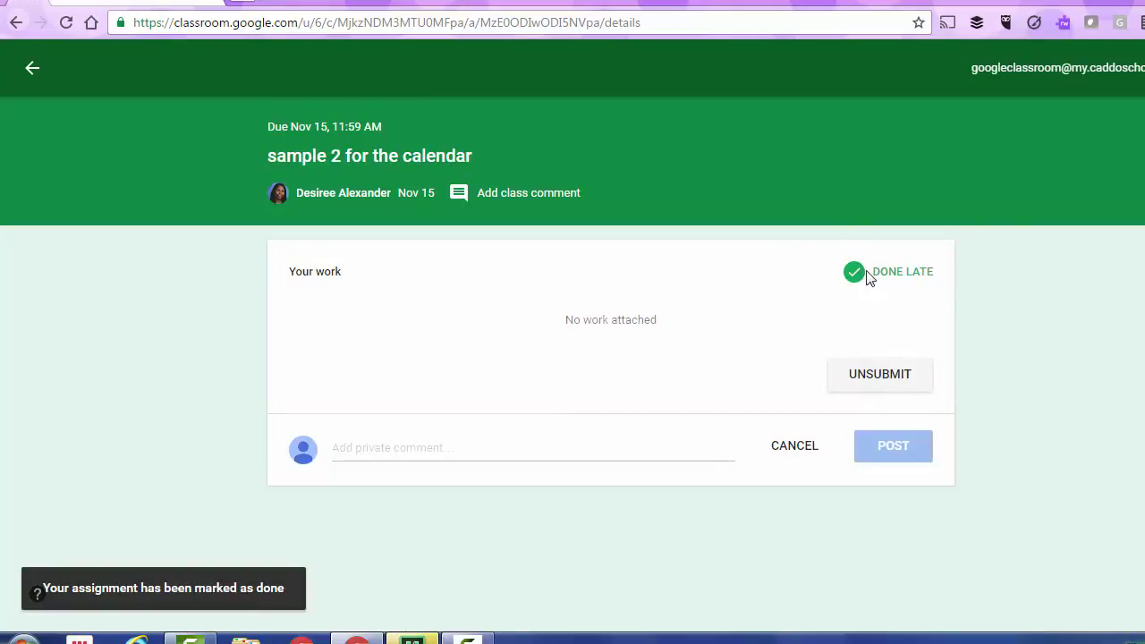
- Unsubmit the "sample 2 for the calendar" assignment and return to the class Stream
left_click(880, 391)
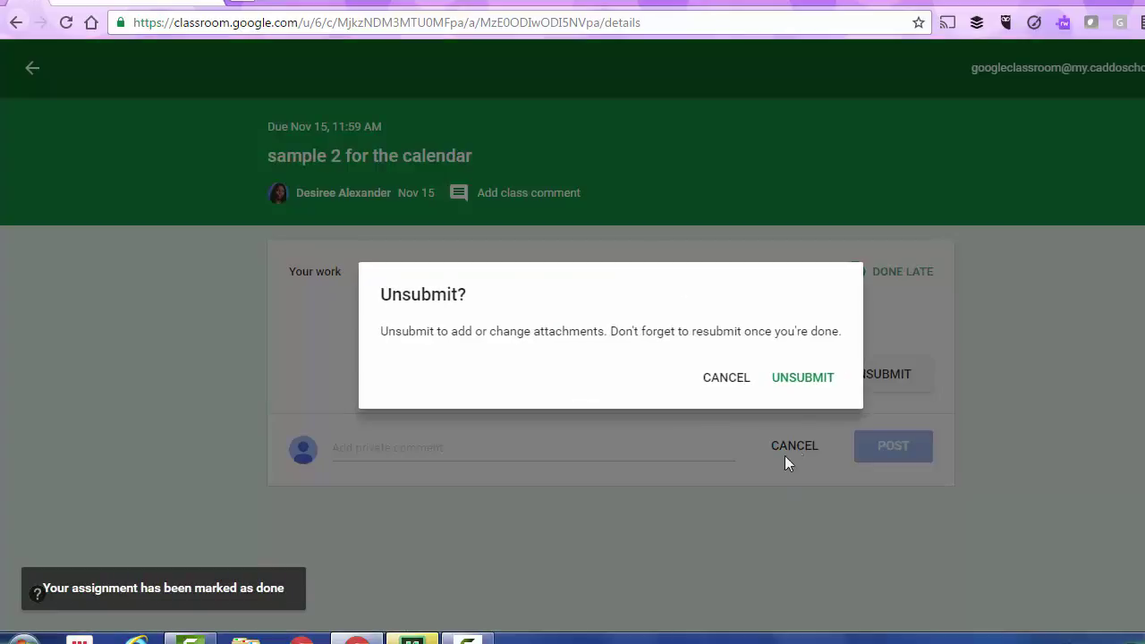
left_click(812, 378)
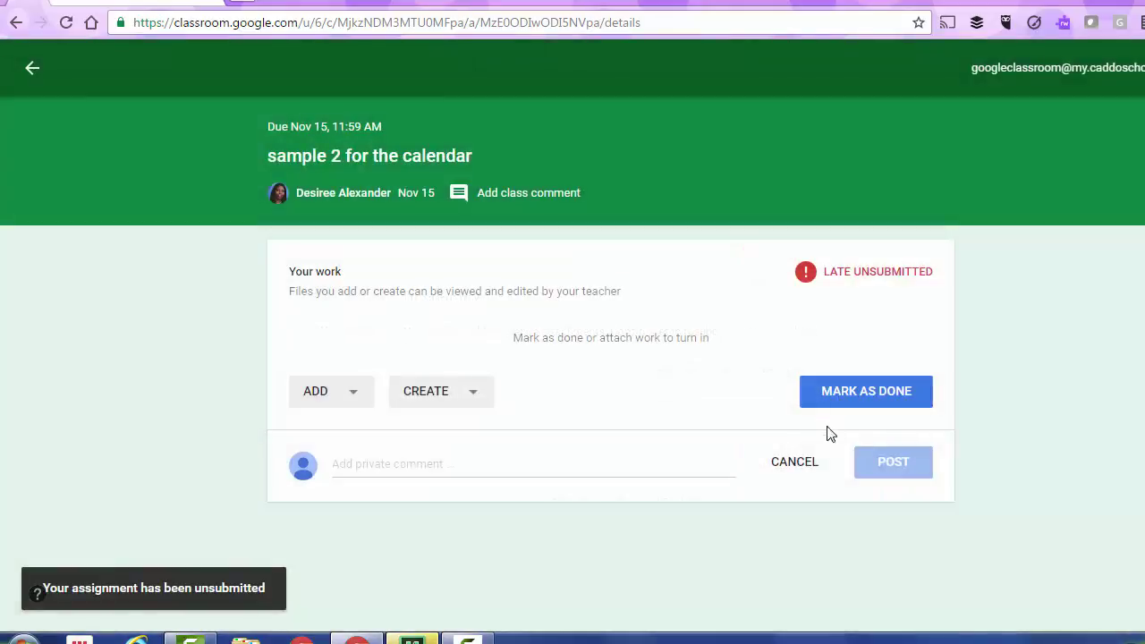
left_click(35, 71)
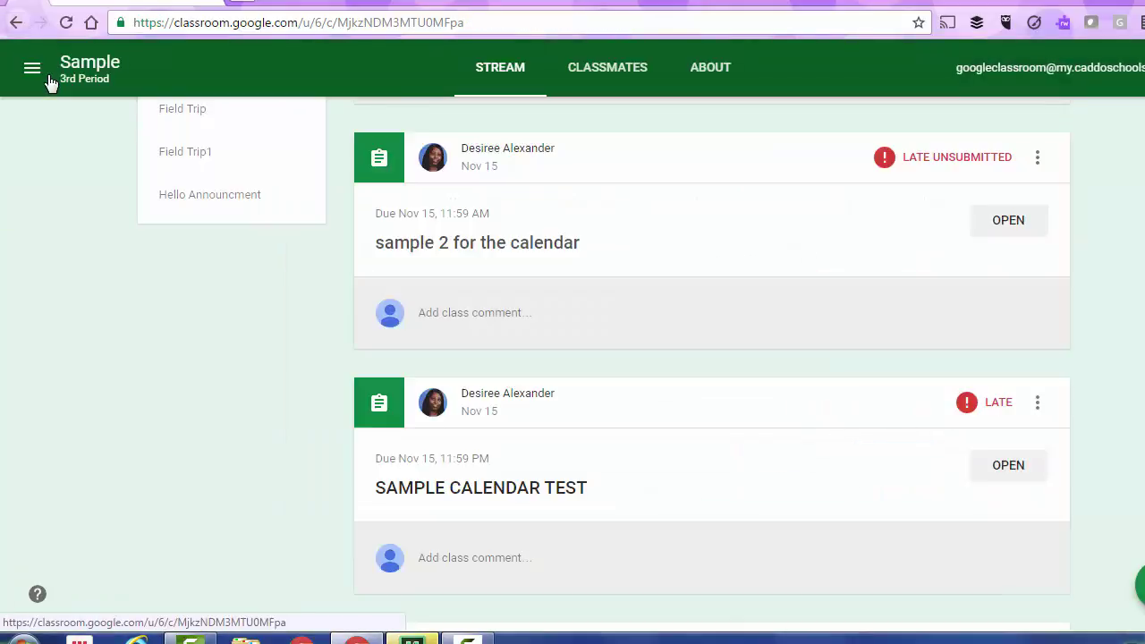
- Switch to the browser tab with the teacher account and open the SAMPLE 2nd Period class
scroll(739, 521, "up", 5)
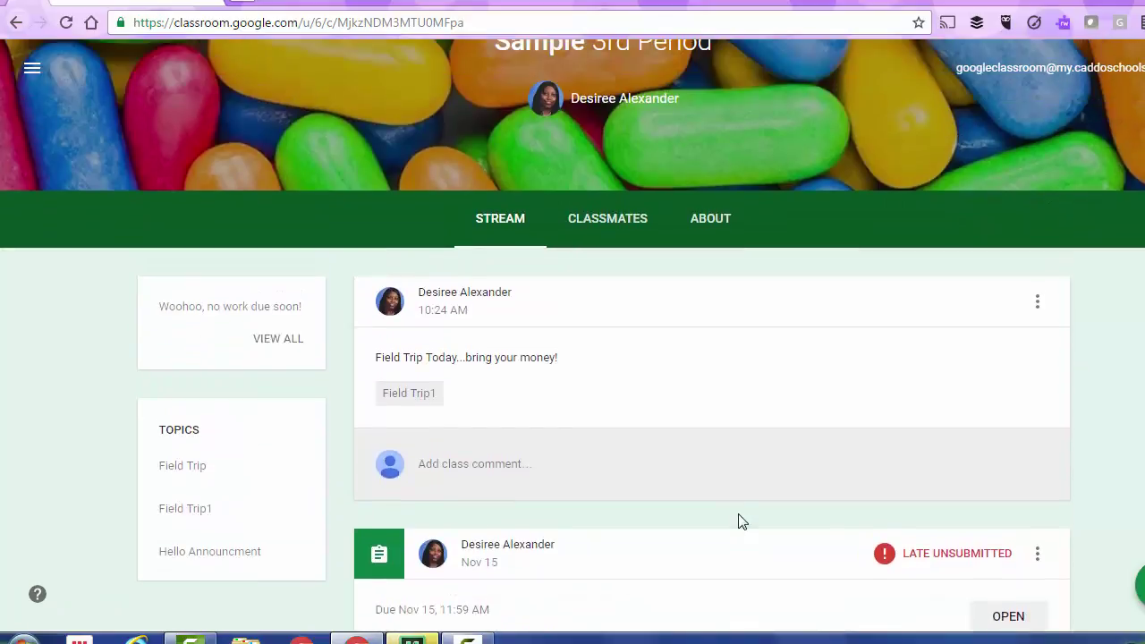
scroll(741, 526, "down", 5)
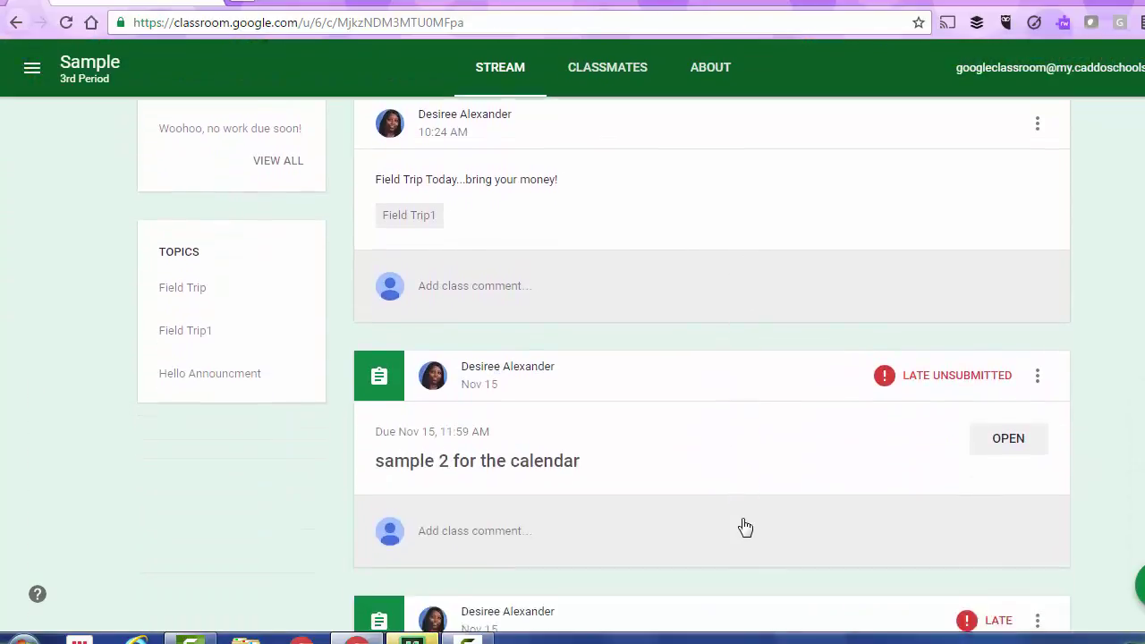
scroll(188, 120, "up", 5)
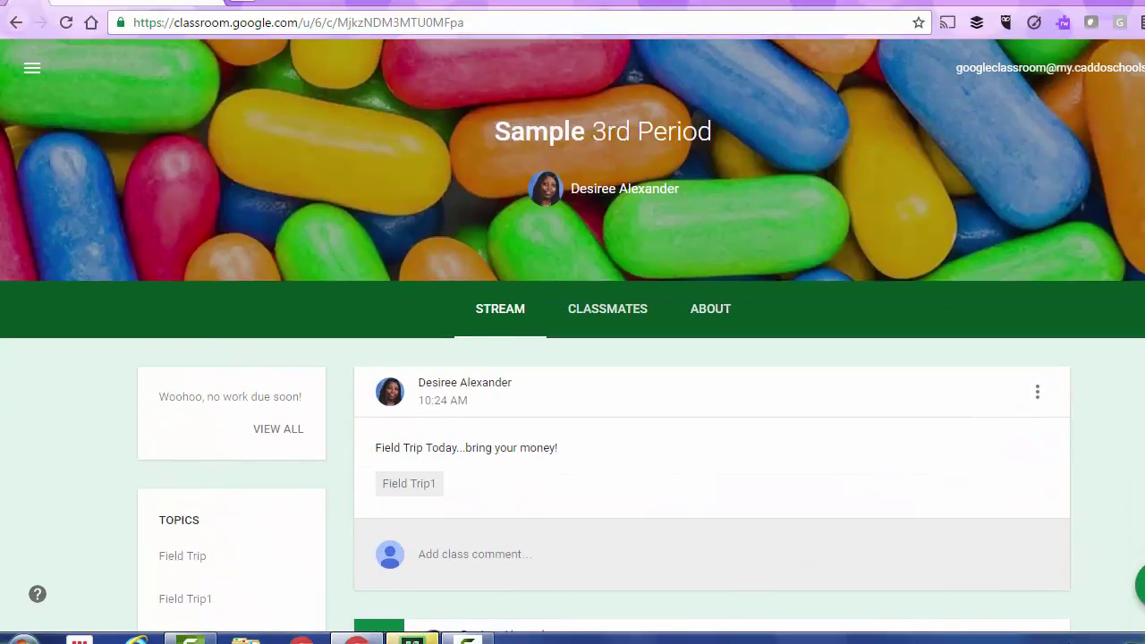
left_click(108, 2)
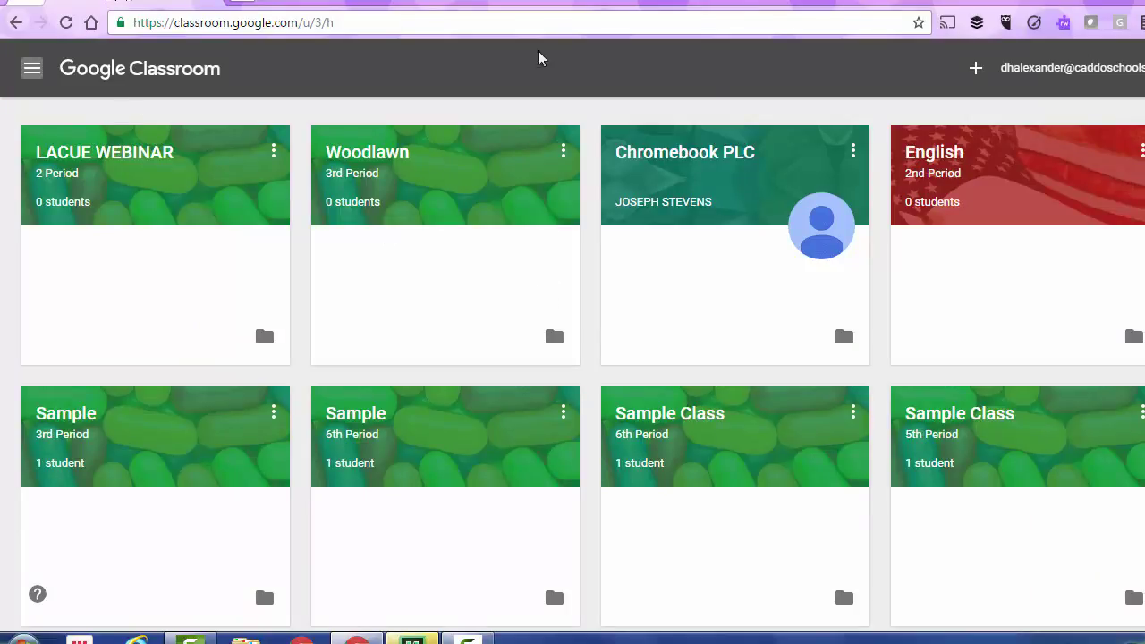
scroll(785, 411, "down", 1)
scroll(791, 423, "down", 1)
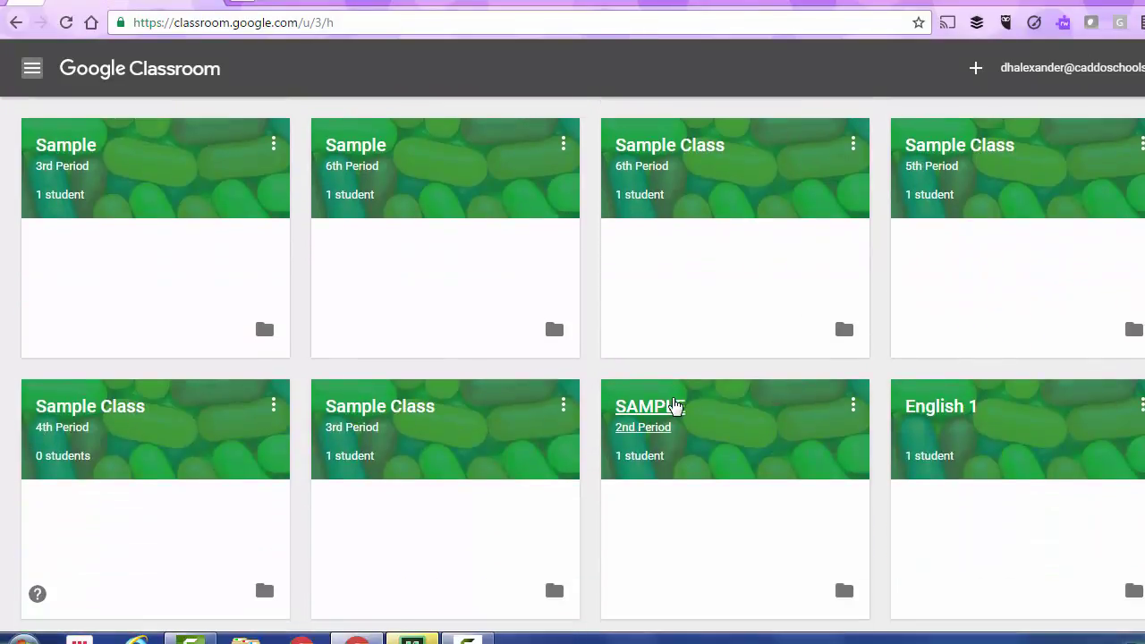
left_click(666, 407)
- Look through the teacher's Stream of SAMPLE 2nd Period, checking the done and not done counts of its assignments
scroll(670, 408, "down", 2)
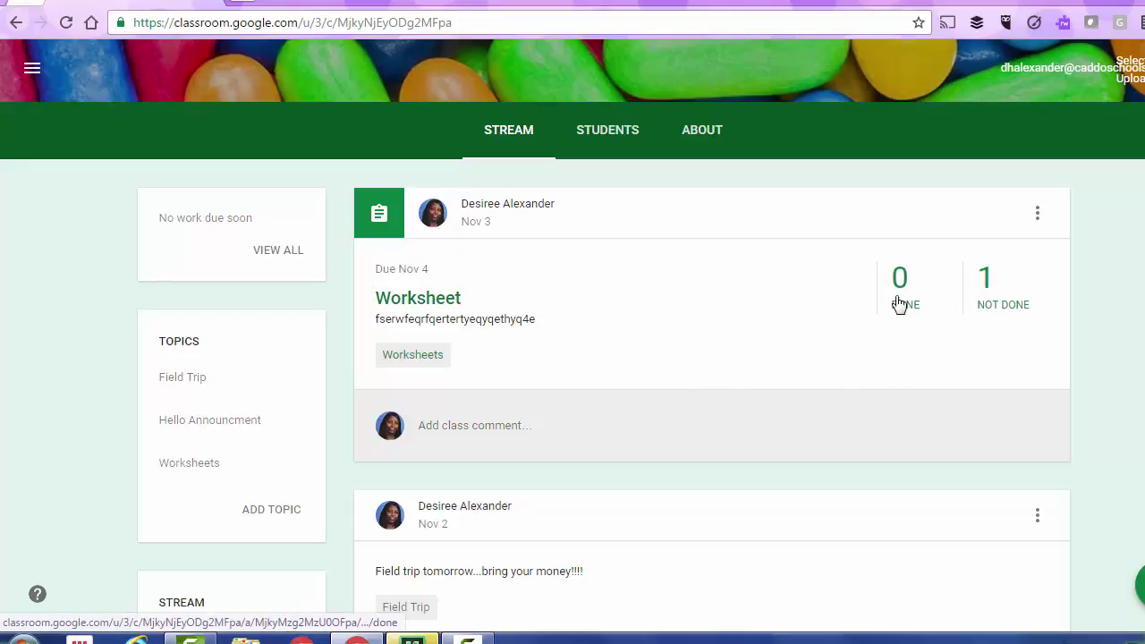
scroll(863, 408, "down", 1)
scroll(864, 409, "down", 15)
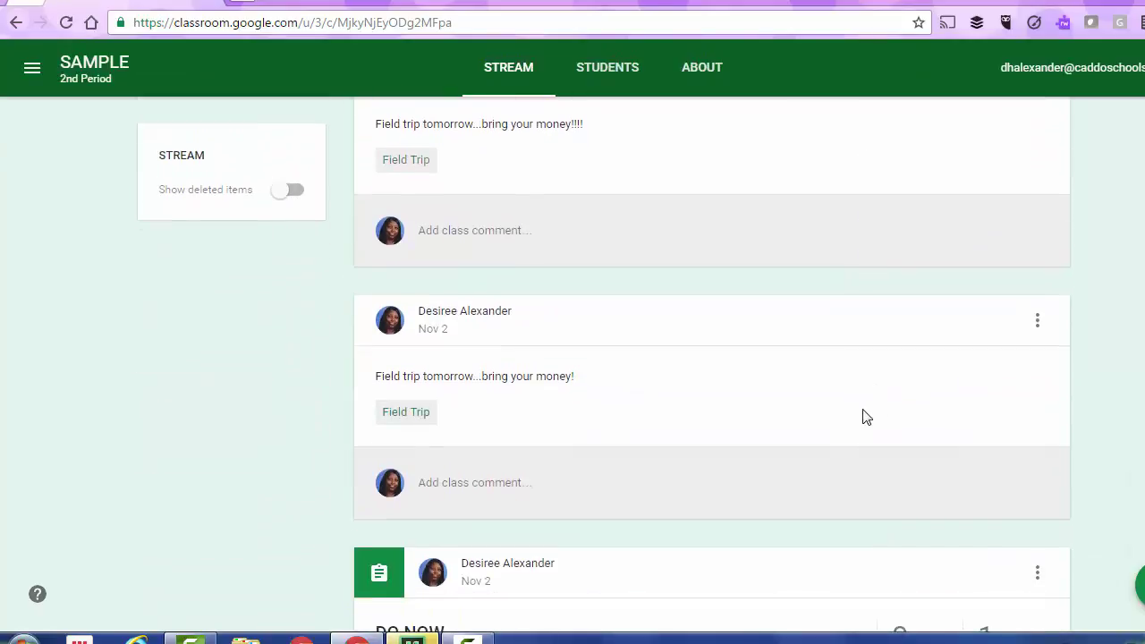
scroll(864, 417, "down", 2)
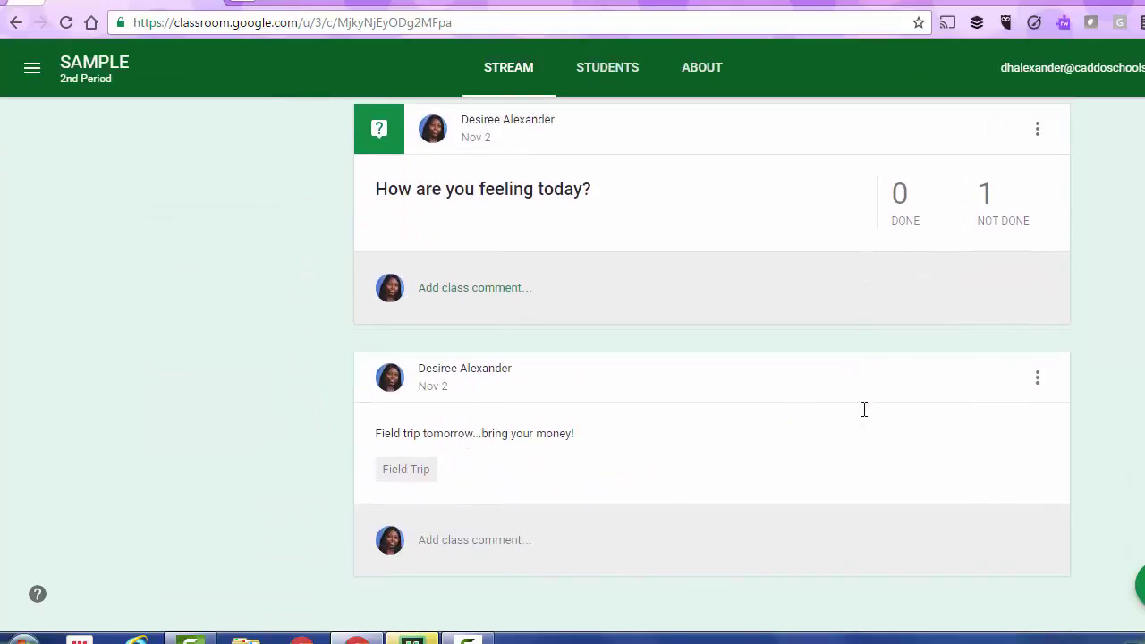
scroll(863, 417, "up", 10)
scroll(864, 417, "up", 4)
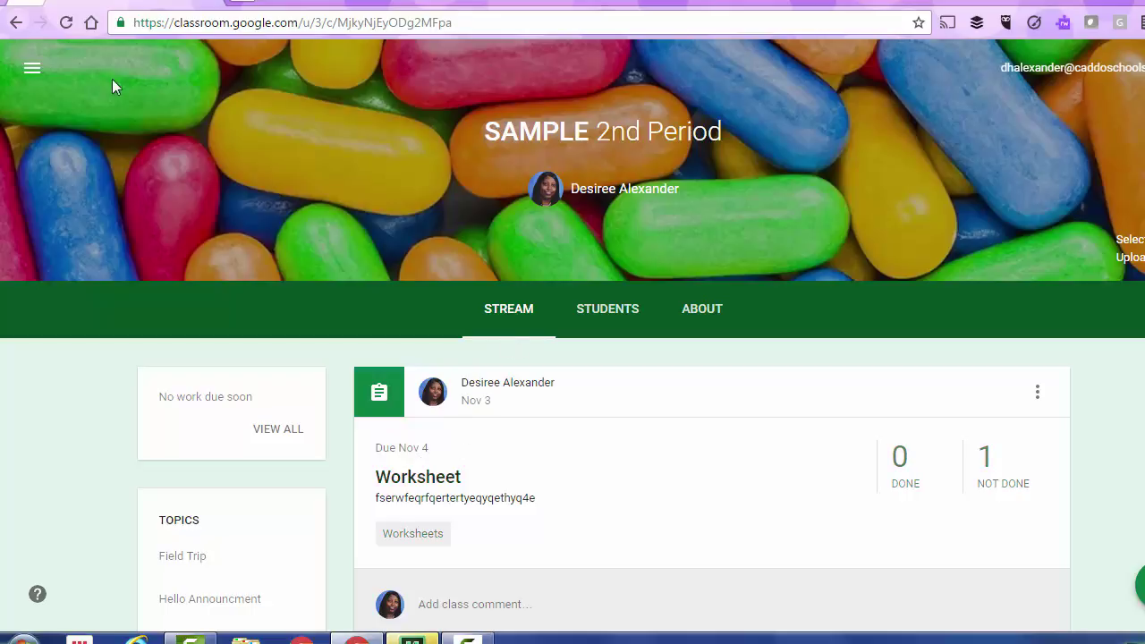
- Switch back to the student account's browser tab and open the SAMPLE 2nd Period class from the class list
left_click(31, 5)
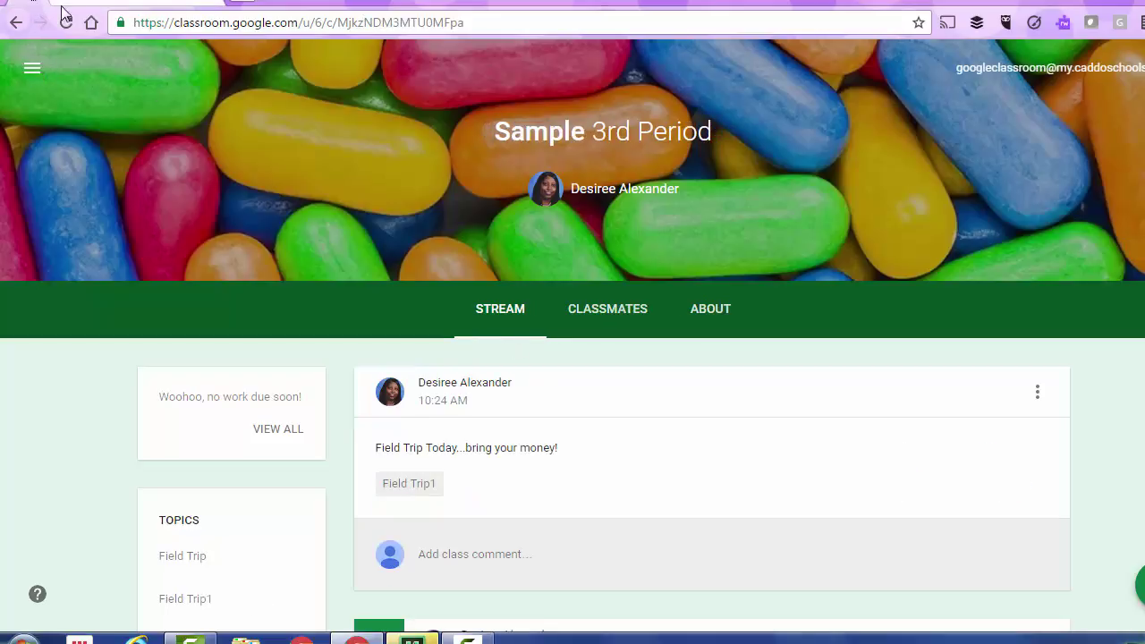
left_click(32, 67)
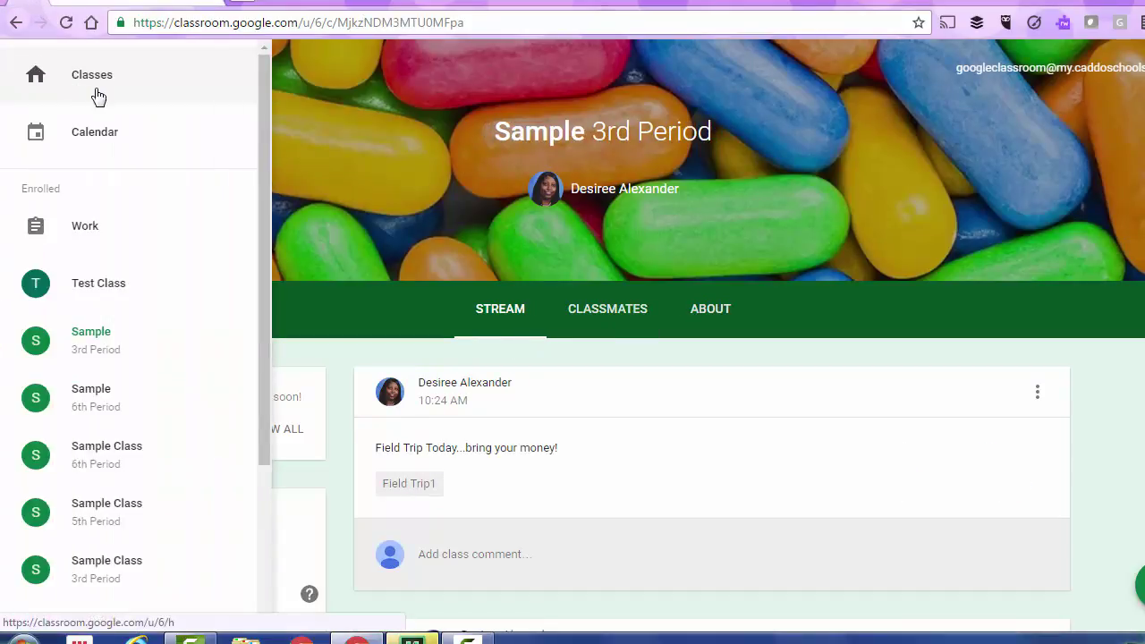
scroll(150, 398, "down", 1)
scroll(150, 397, "down", 3)
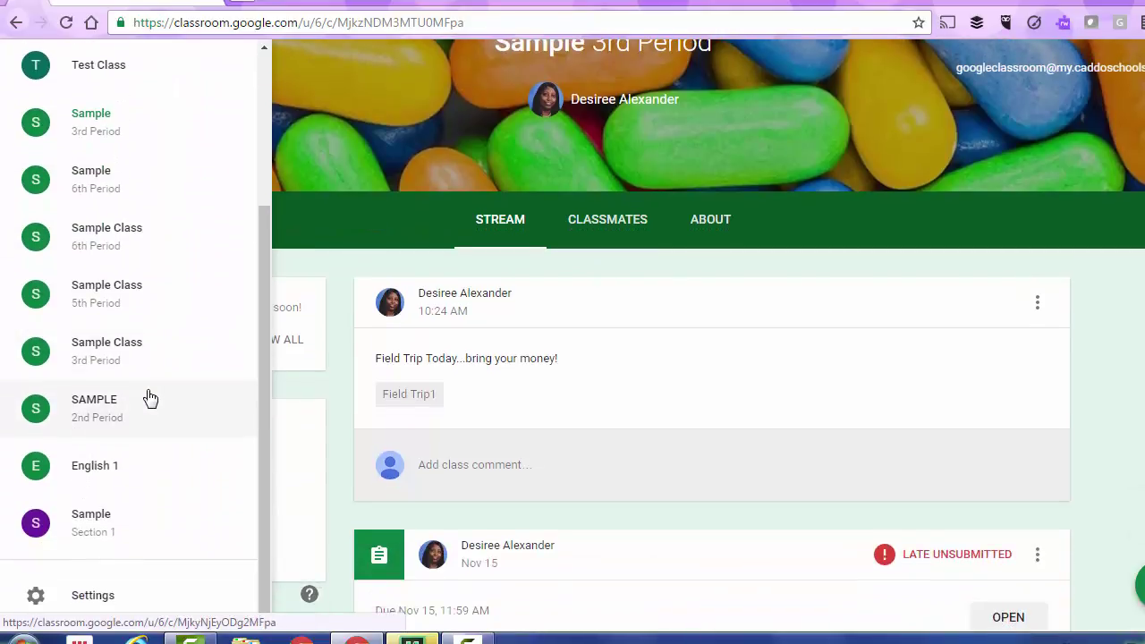
scroll(150, 398, "up", 1)
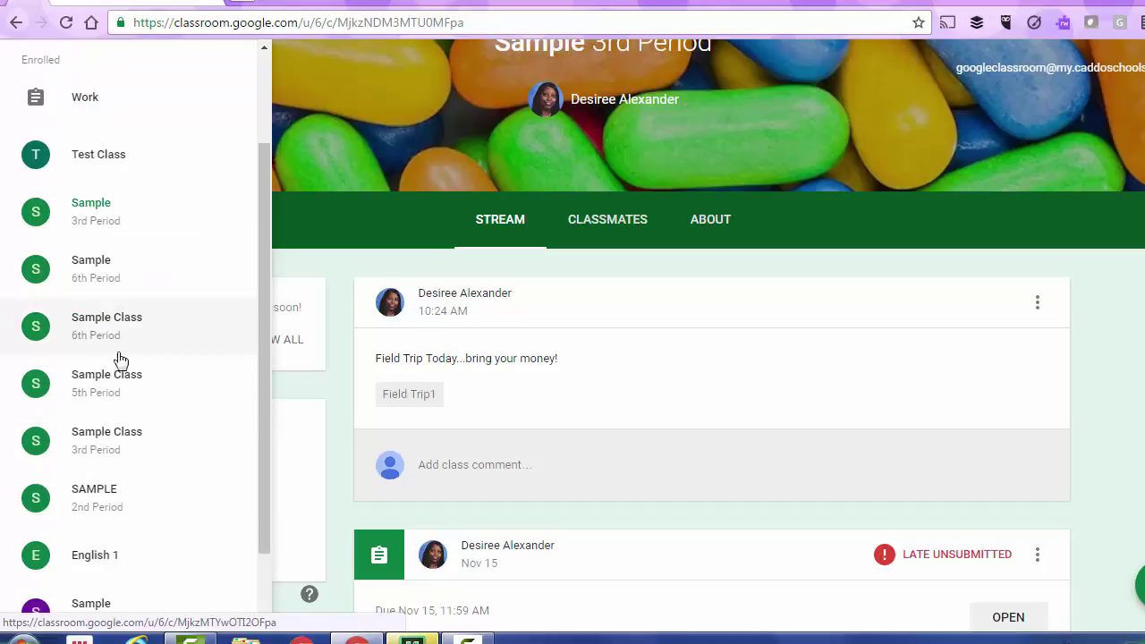
left_click(114, 490)
- Open the Worksheet assignment as the student and mark it as done without attaching work
scroll(930, 447, "down", 2)
left_click(1016, 284)
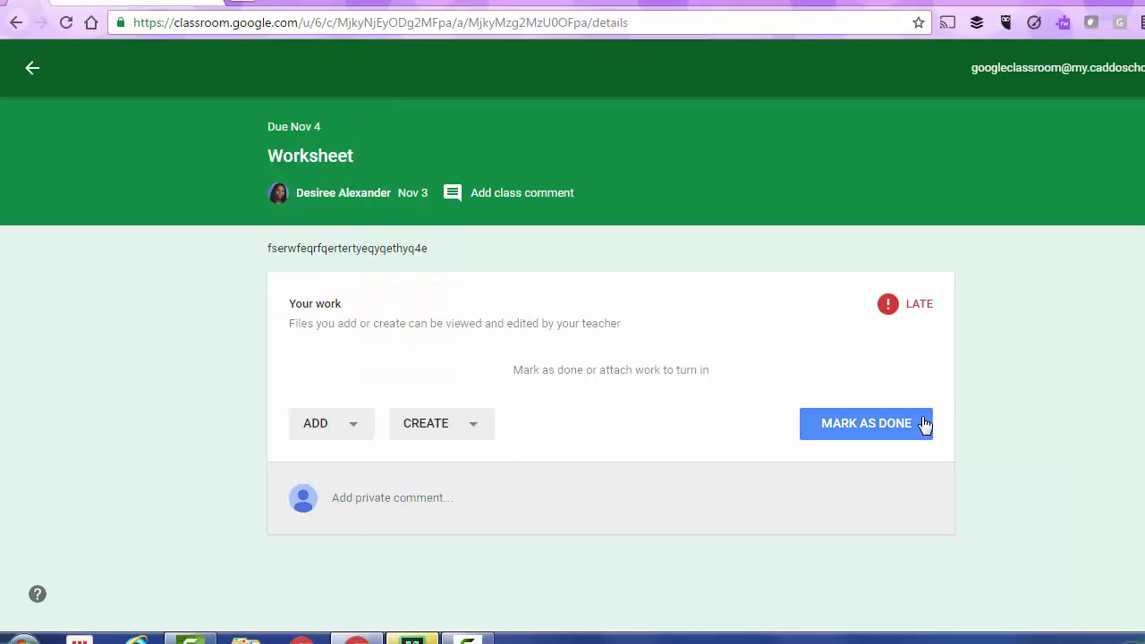
left_click(924, 431)
left_click(775, 377)
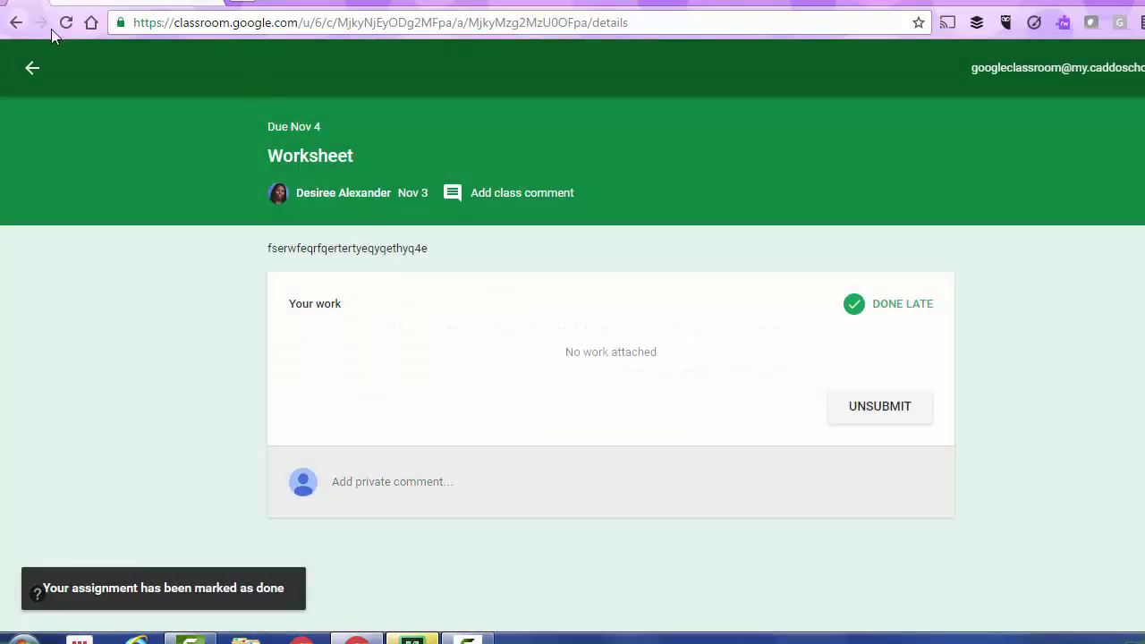
- Return to the teacher account's tab, reload the SAMPLE 2nd Period Stream and open the Worksheet's done submissions
left_click(16, 23)
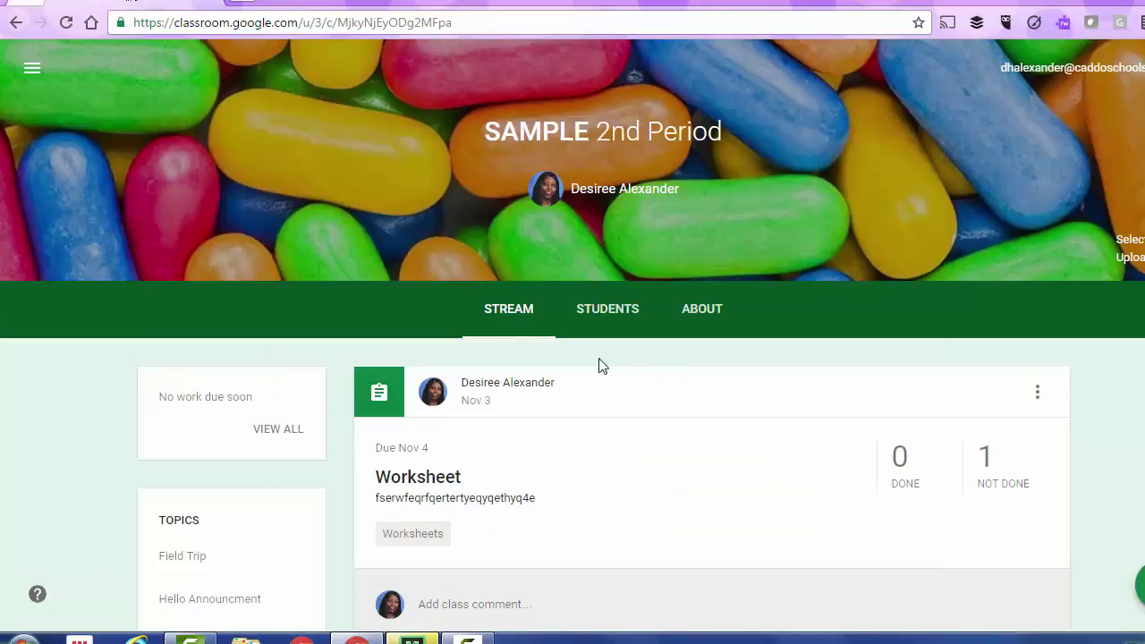
left_click(65, 23)
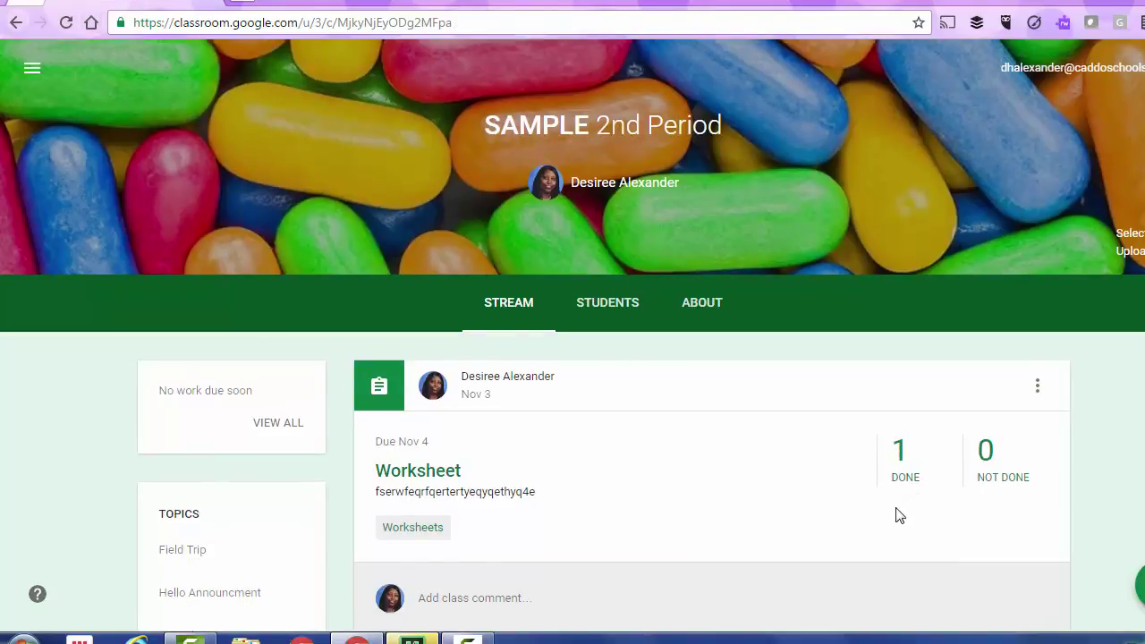
scroll(896, 514, "down", 1)
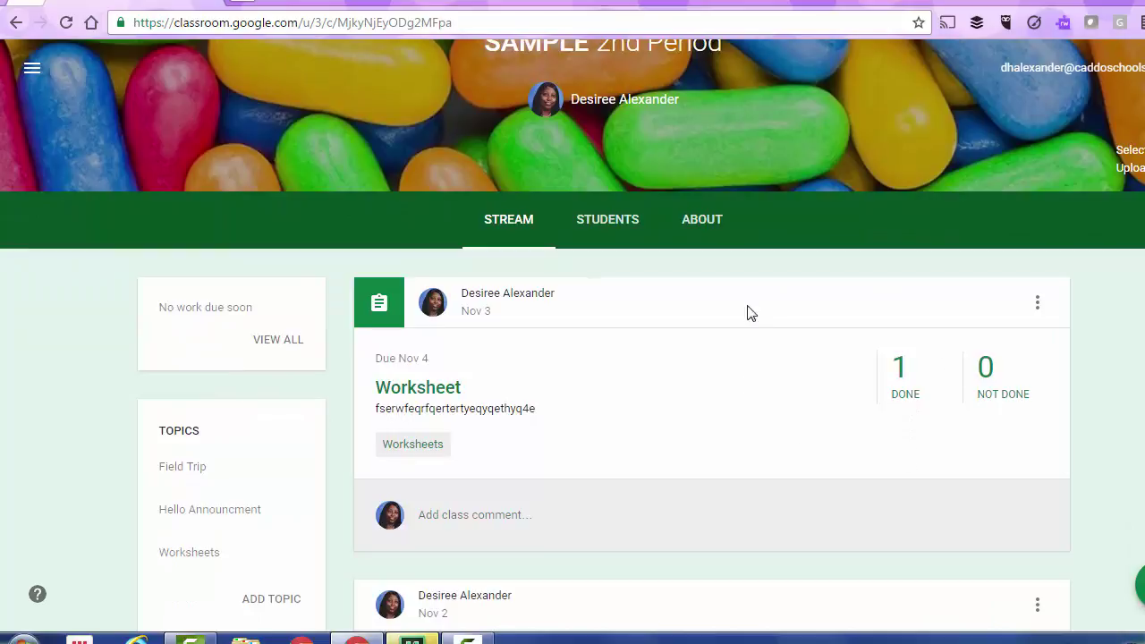
left_click(899, 382)
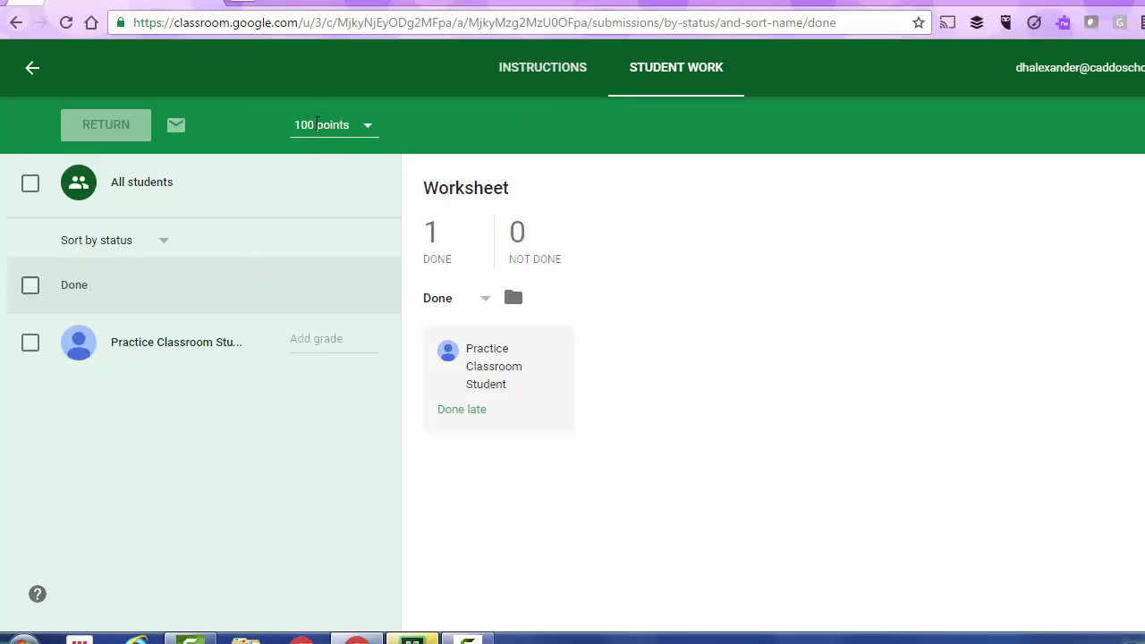
- View the Worksheet's point value options without changing them, and open the practice student's submission
left_click(366, 128)
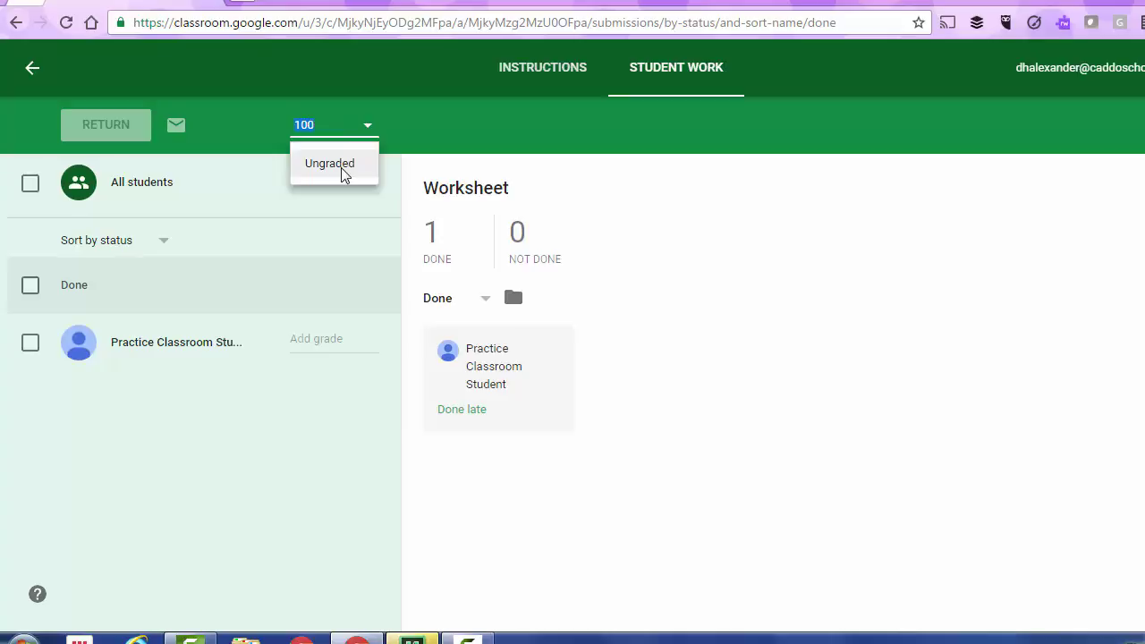
left_click(237, 407)
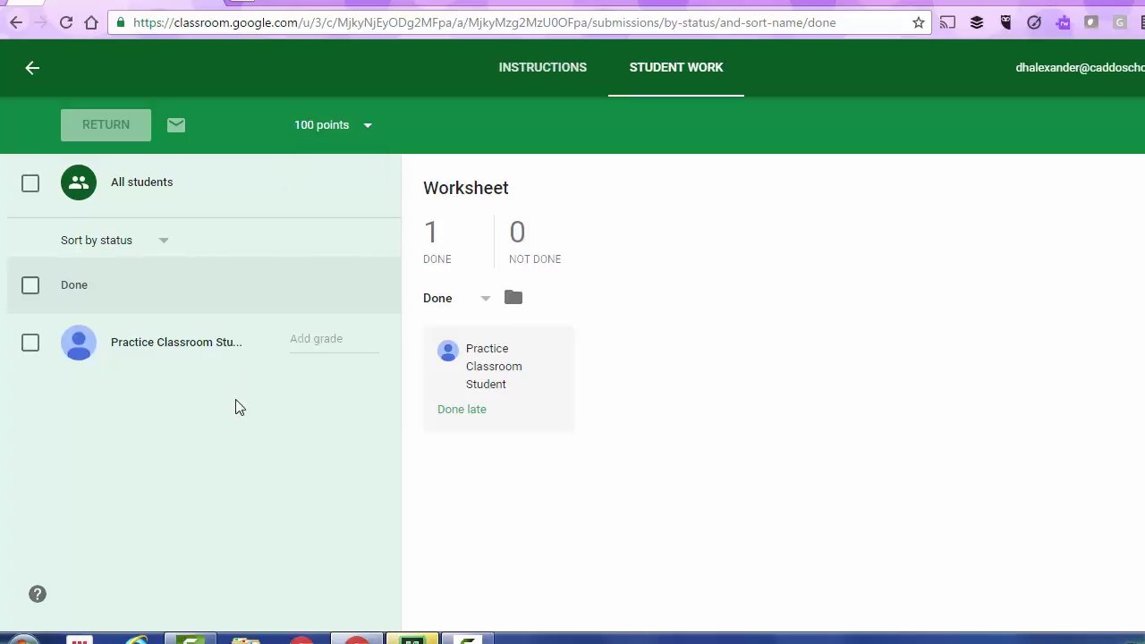
left_click(164, 346)
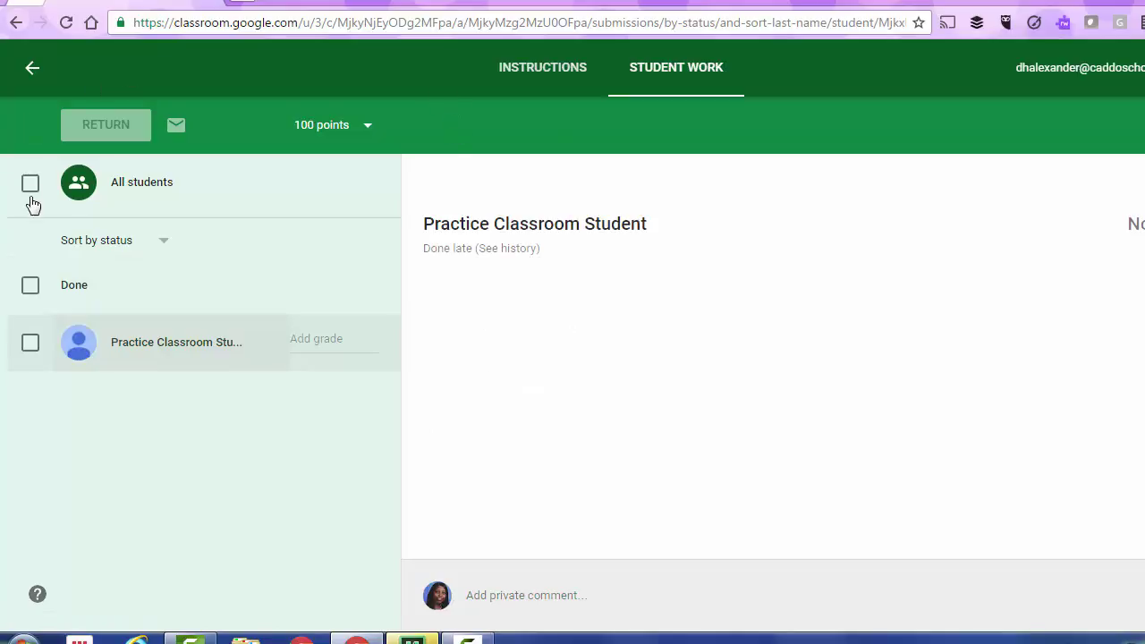
- Review the Worksheet's overview for all students, including the practice student's submission status, and check the assignment's instructions
left_click(135, 195)
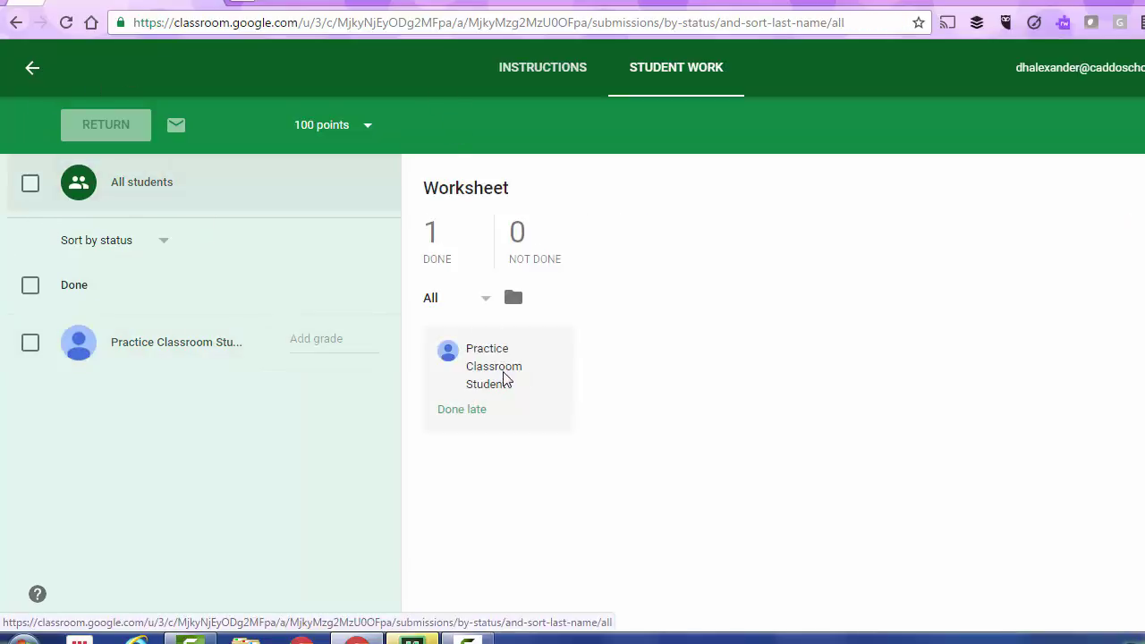
left_click_drag(435, 410, 486, 414)
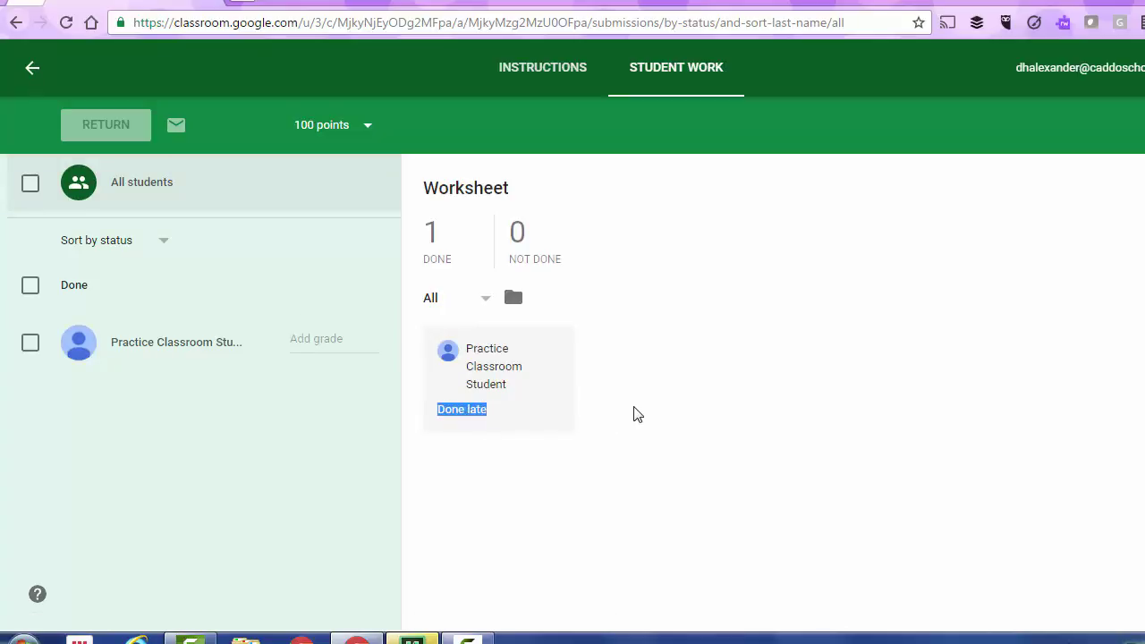
left_click(490, 364)
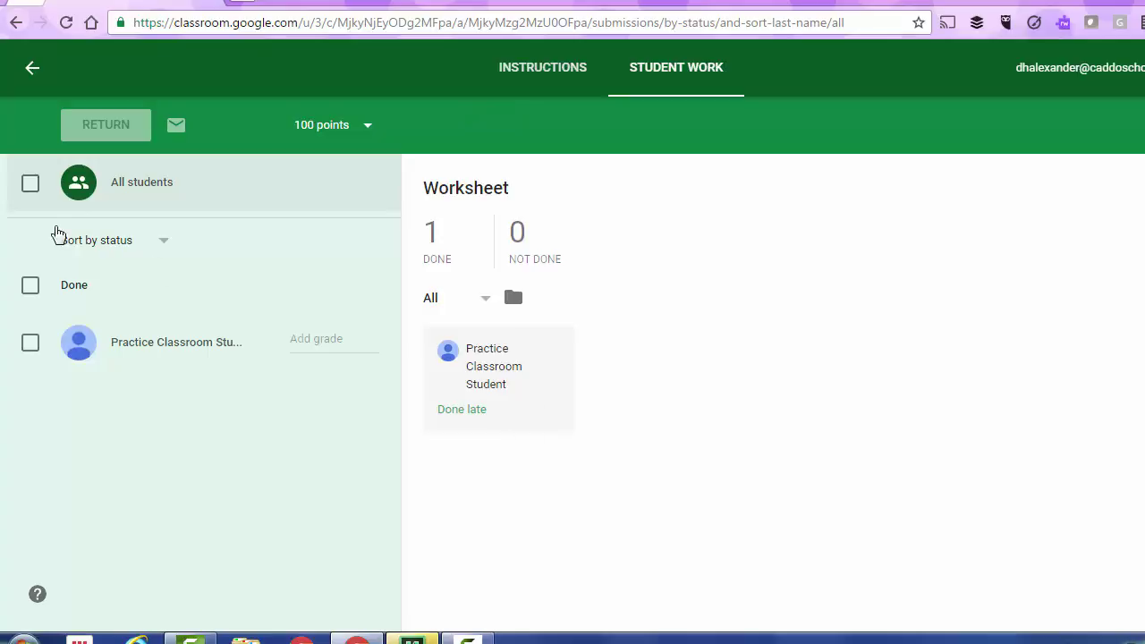
left_click(539, 73)
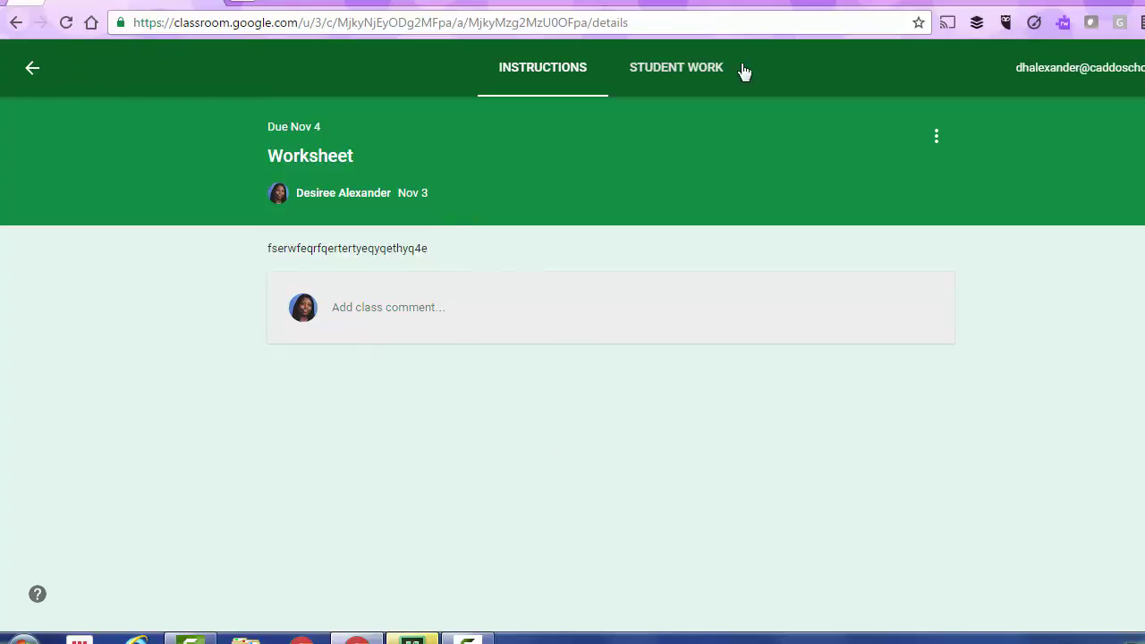
left_click(703, 70)
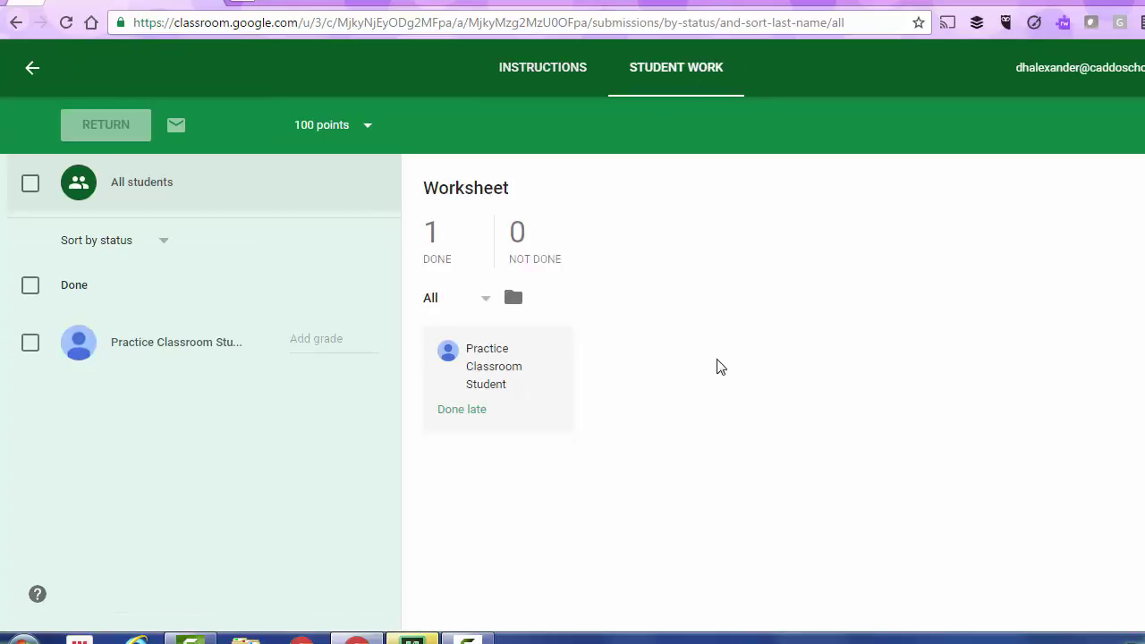
- Leave the Worksheet, return from the SAMPLE 2nd Period Stream to the list of all classes and look through it
left_click(33, 68)
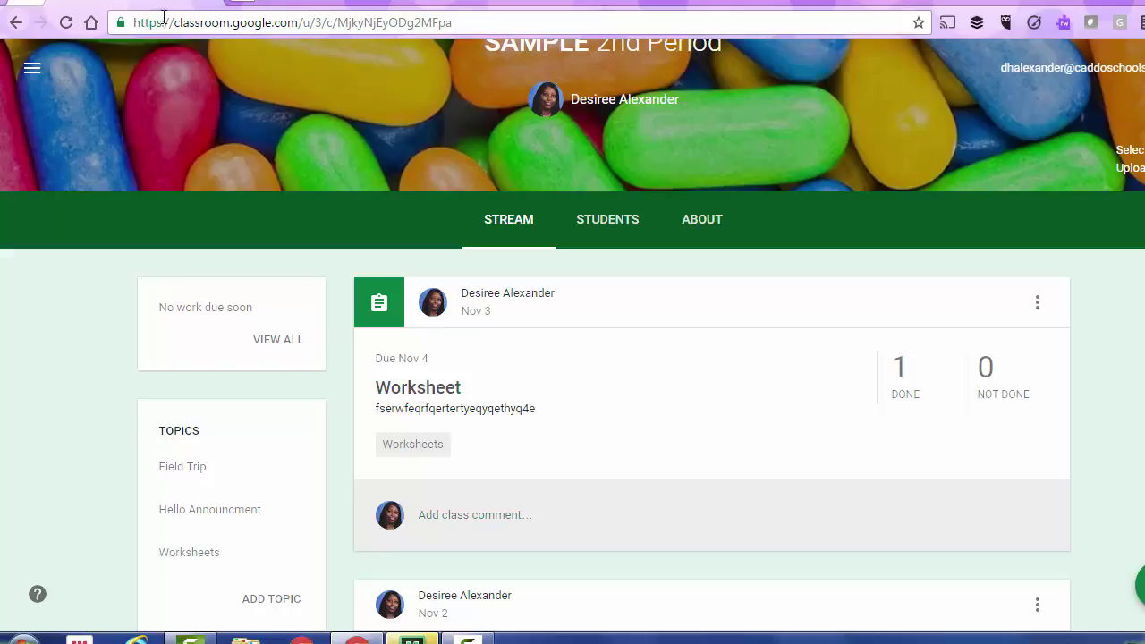
scroll(536, 114, "up", 1)
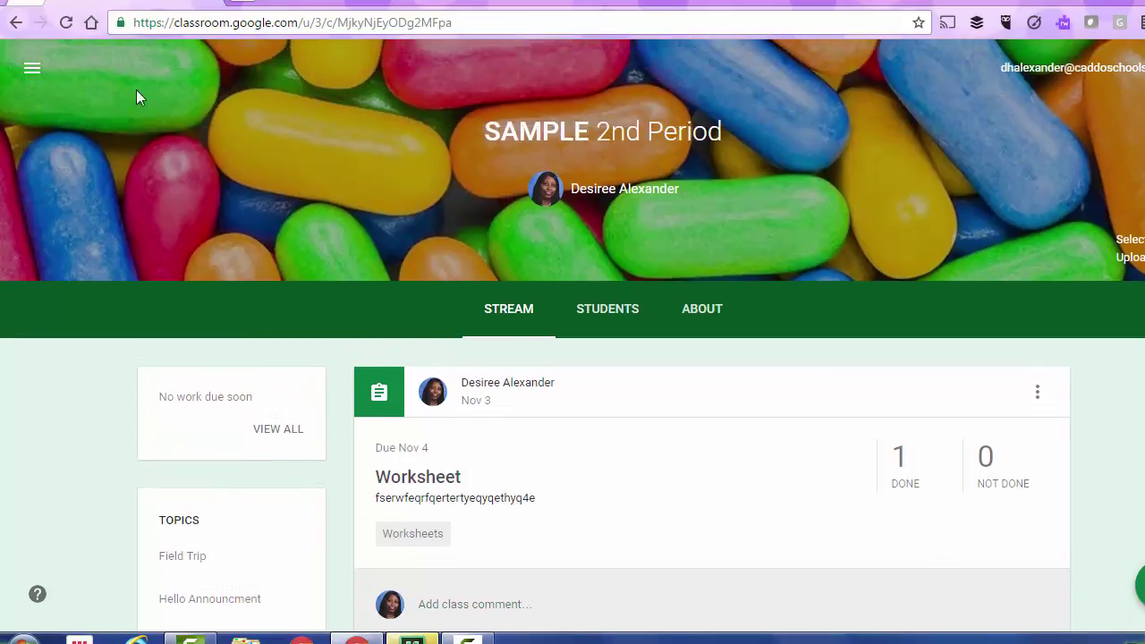
left_click(36, 71)
left_click(38, 78)
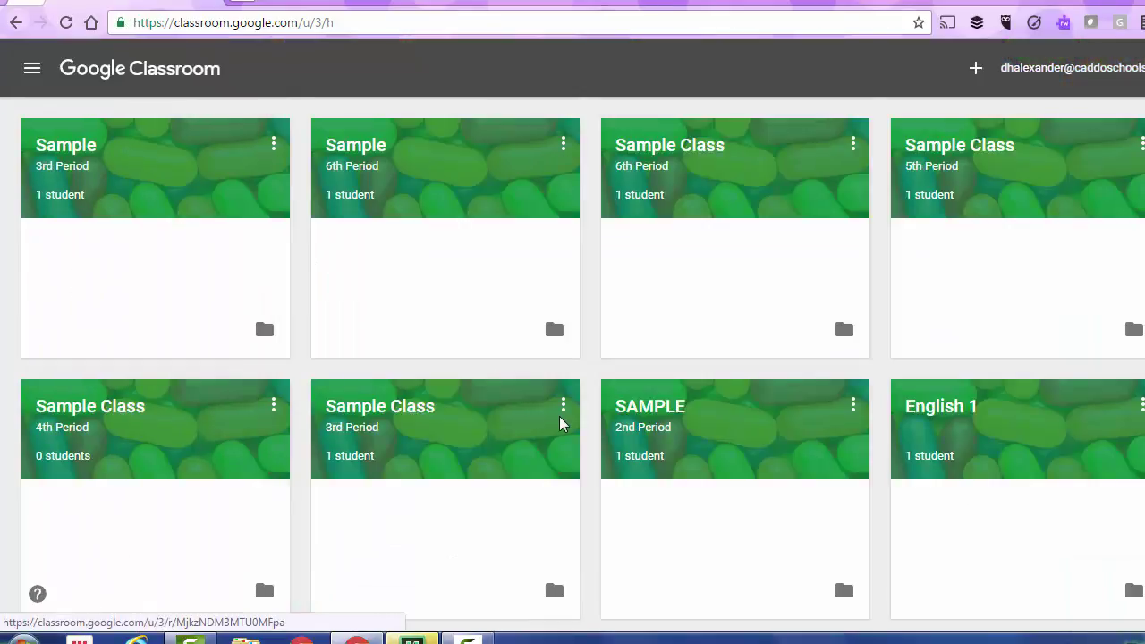
scroll(787, 473, "down", 2)
scroll(796, 487, "down", 4)
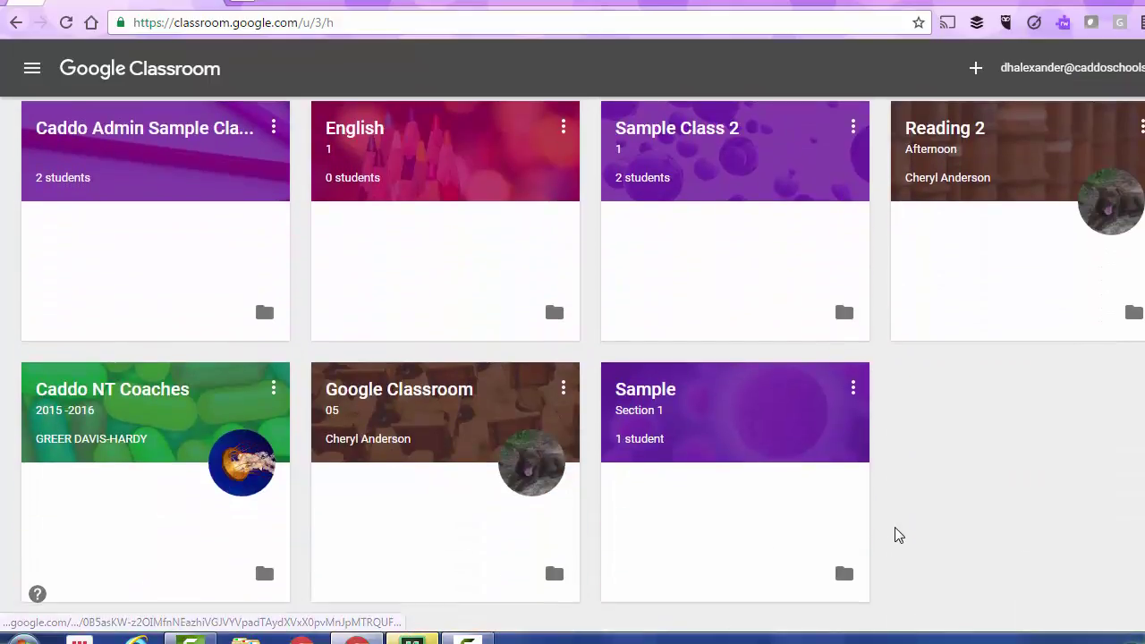
scroll(907, 534, "up", 4)
scroll(905, 535, "up", 5)
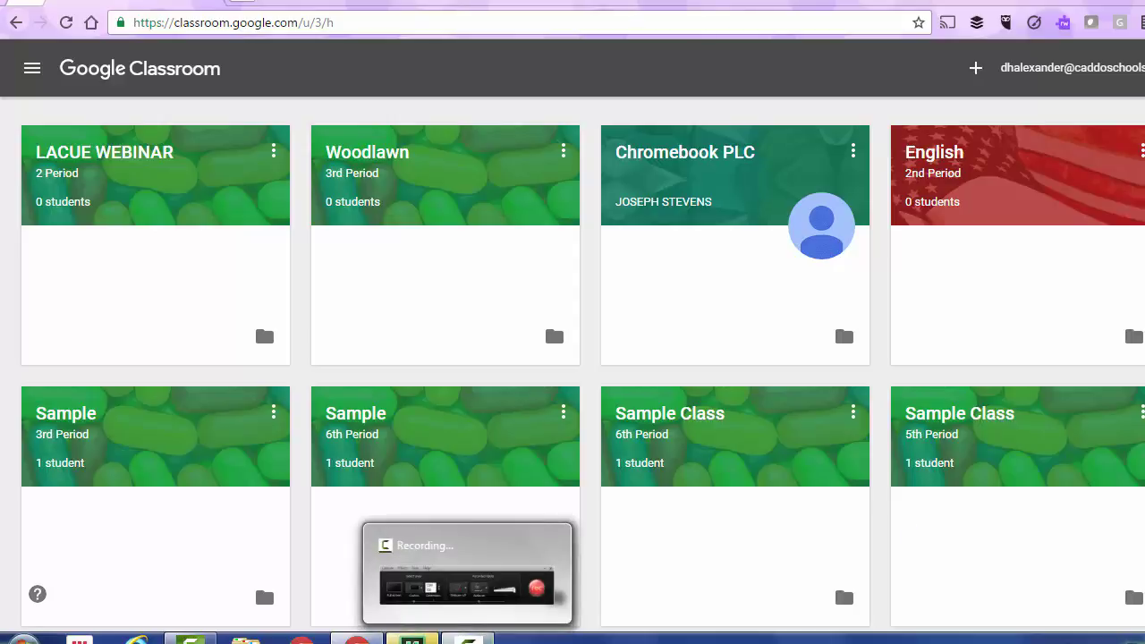
- Switch to the Adobe Connect meeting, stop sharing the screen and read the participants' chat questions
left_click(466, 638)
left_click(466, 639)
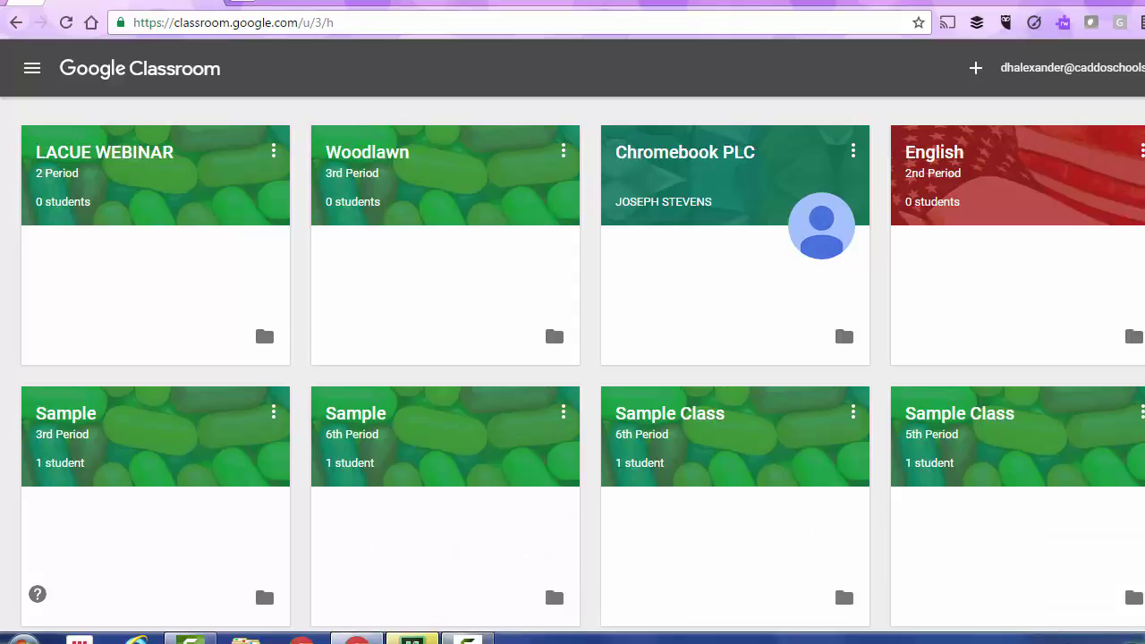
mouse_move(411, 638)
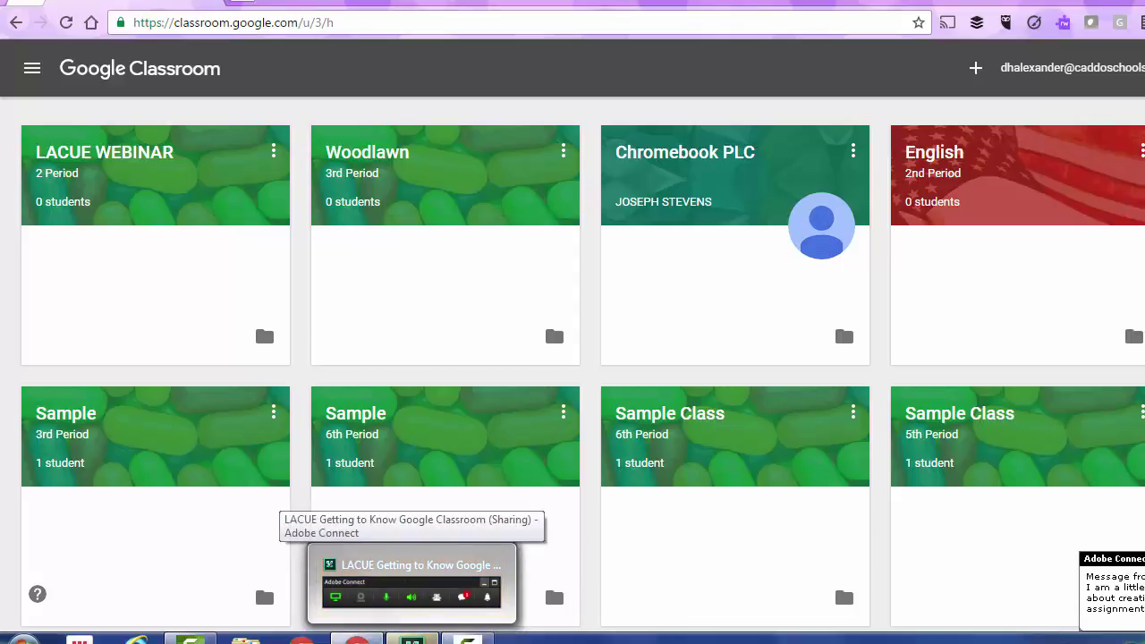
left_click(411, 586)
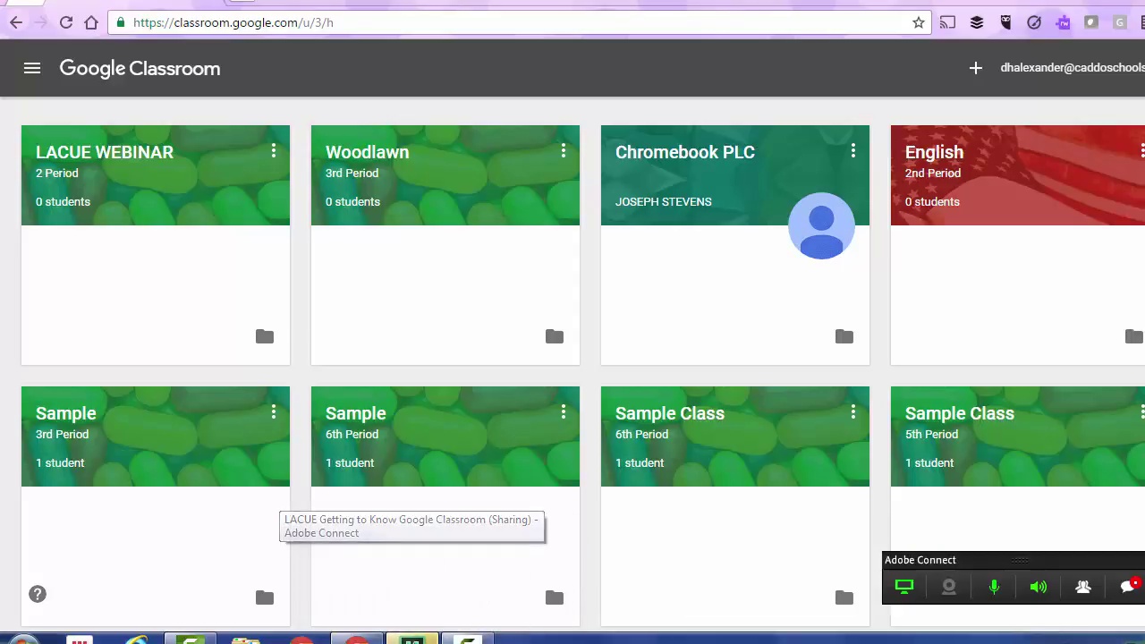
left_click(903, 586)
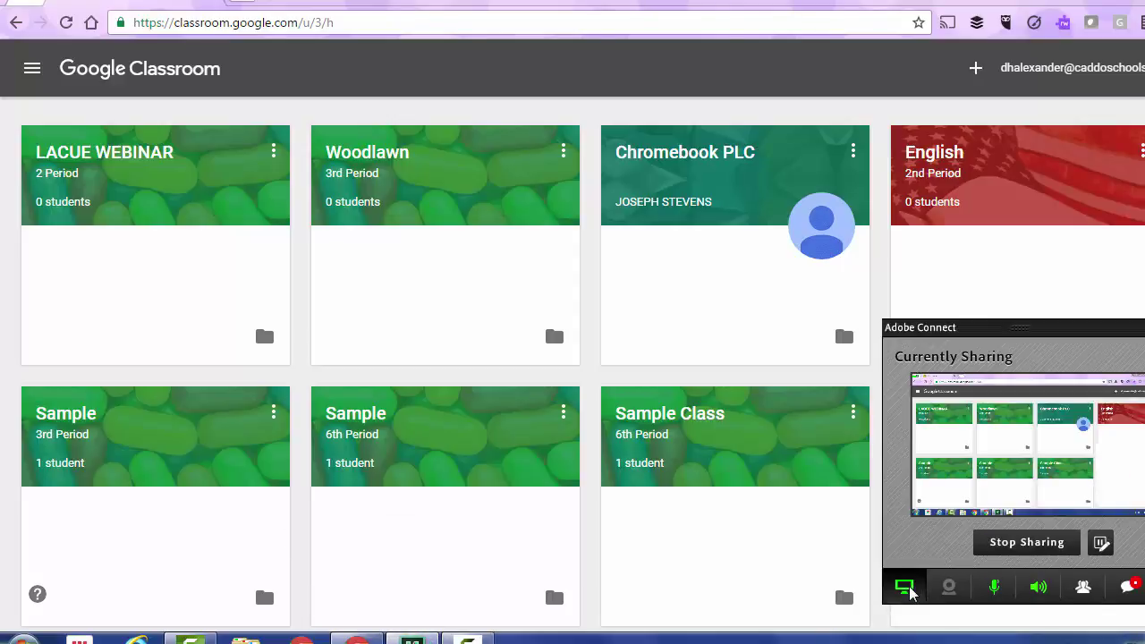
left_click(1025, 541)
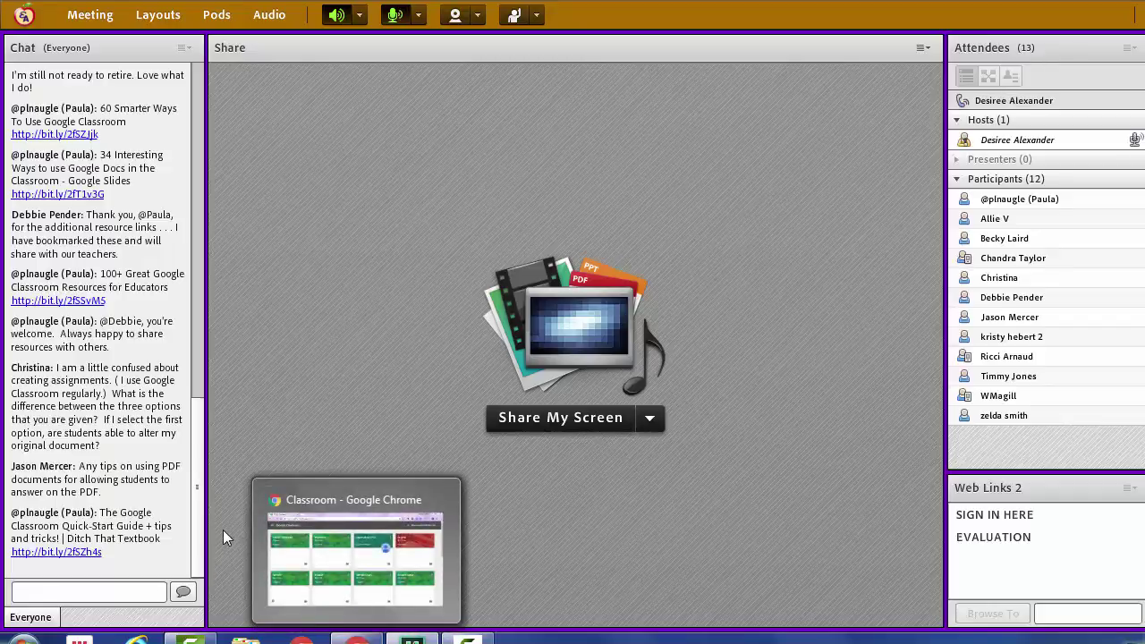
left_click_drag(204, 524, 208, 430)
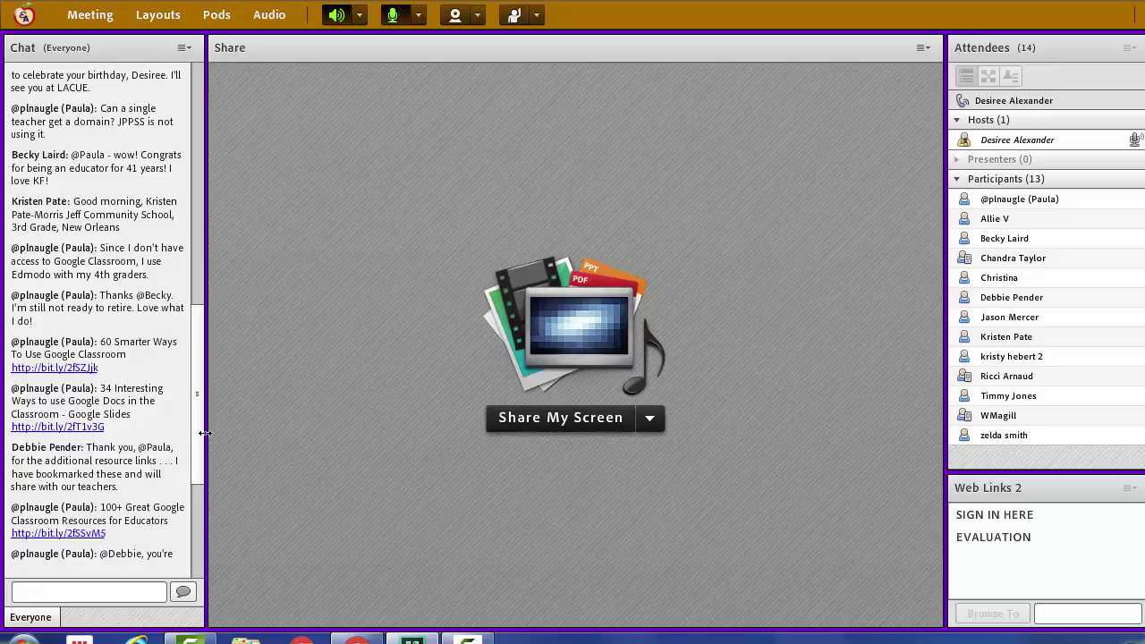
left_click_drag(204, 433, 203, 395)
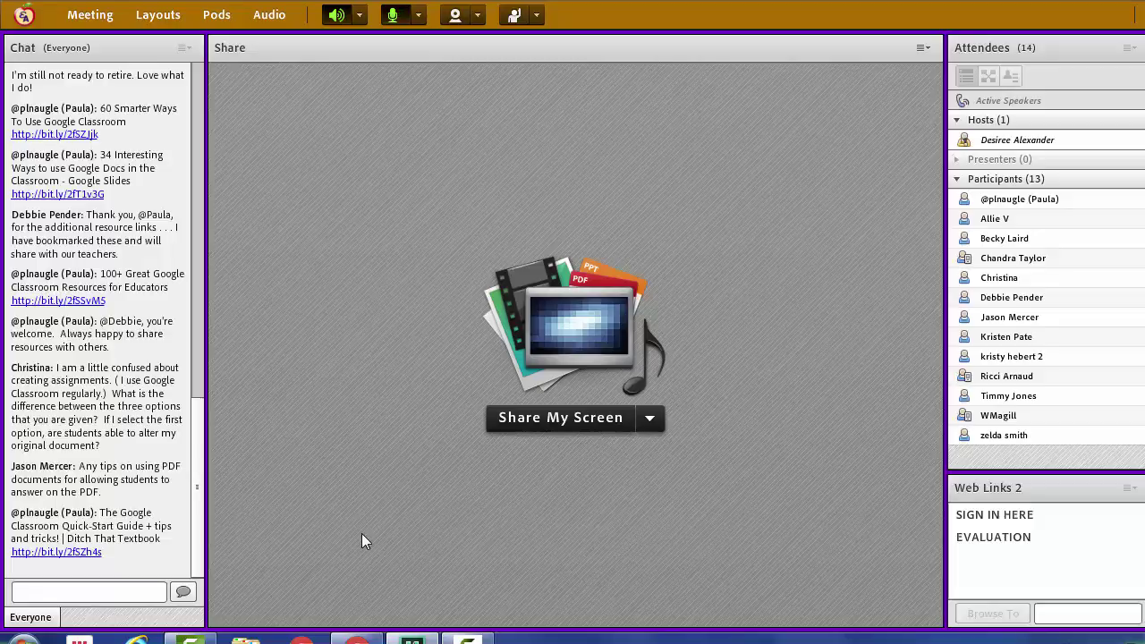
- Share the screen again and start a new assignment in the LACUE WEBINAR 2 Period class
left_click(586, 421)
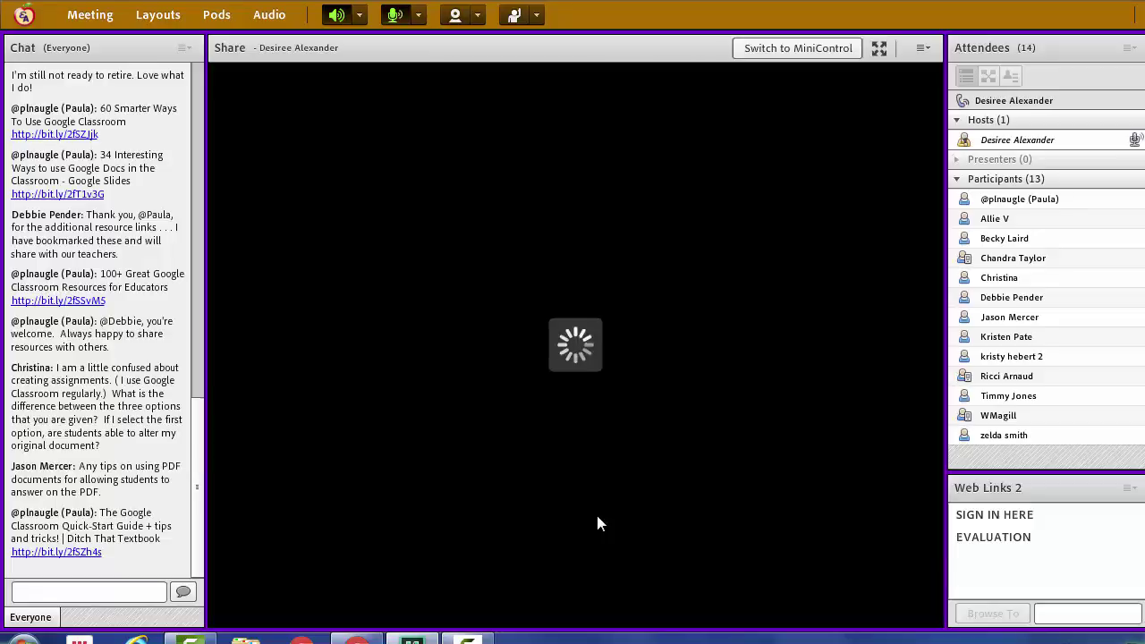
left_click(872, 571)
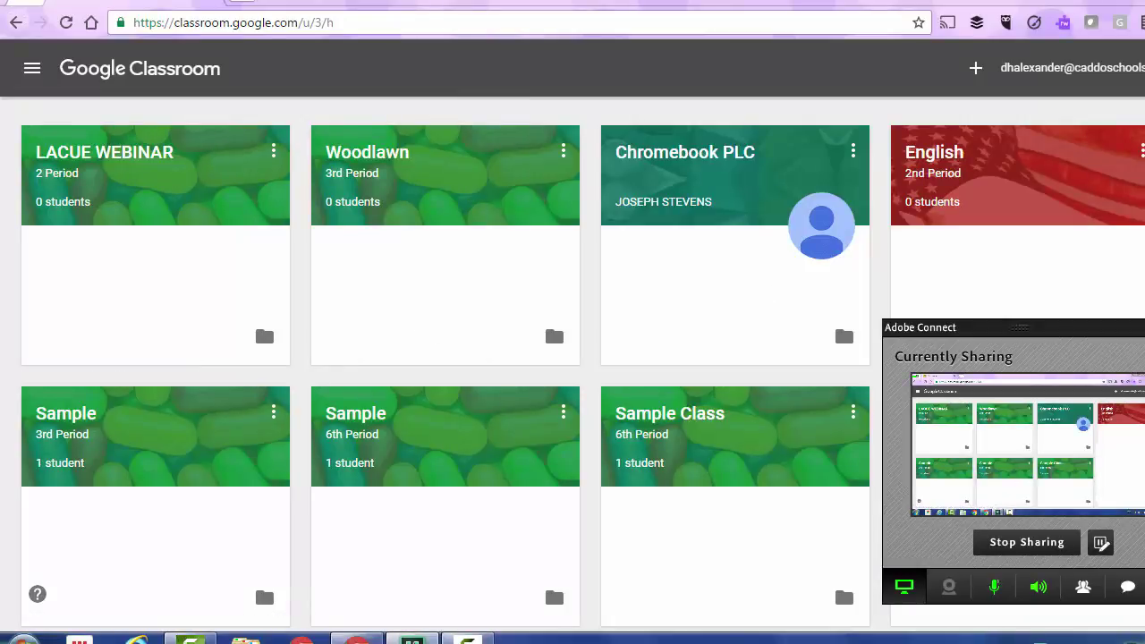
left_click(54, 157)
mouse_move(1134, 585)
left_click(1136, 456)
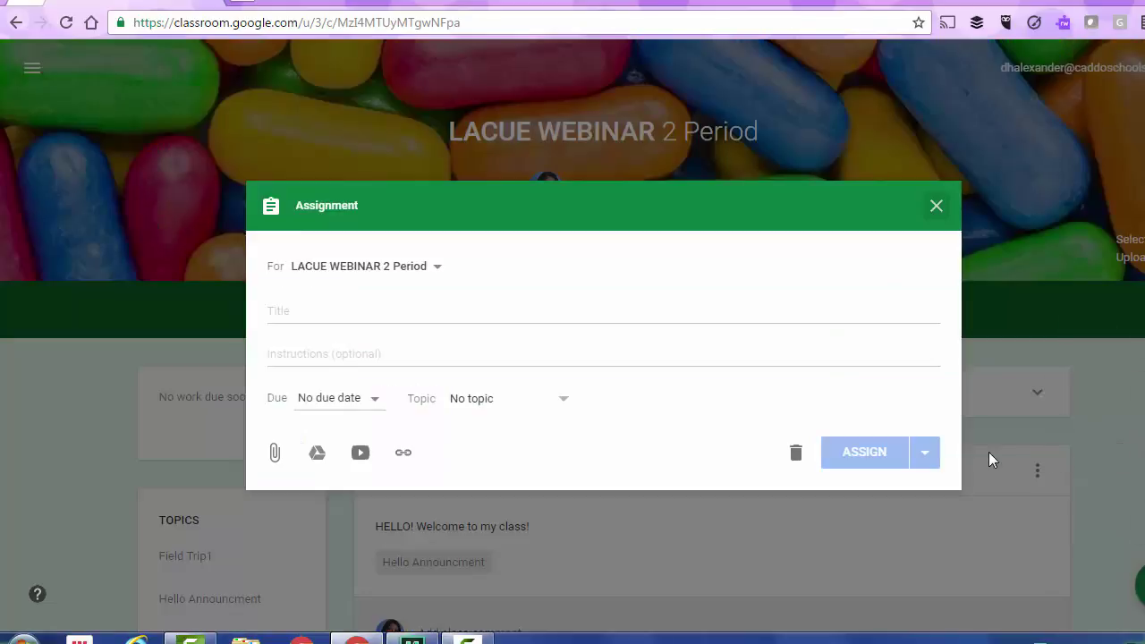
- Attach DRC App Status.docx from the recent Drive files to the assignment and display its student access options
left_click(276, 453)
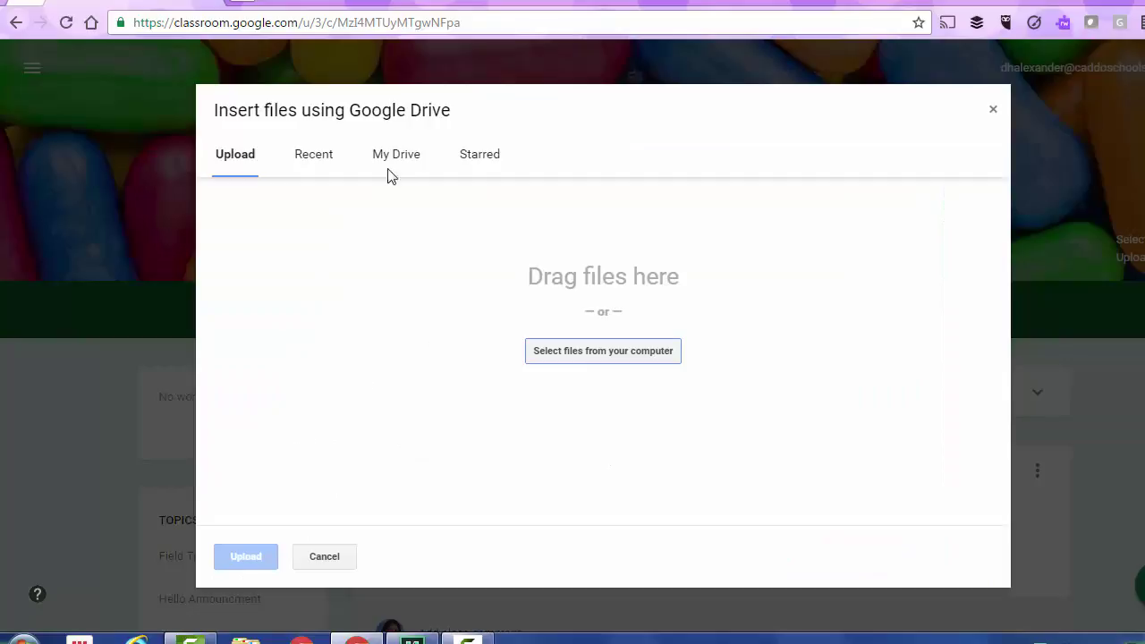
left_click(328, 159)
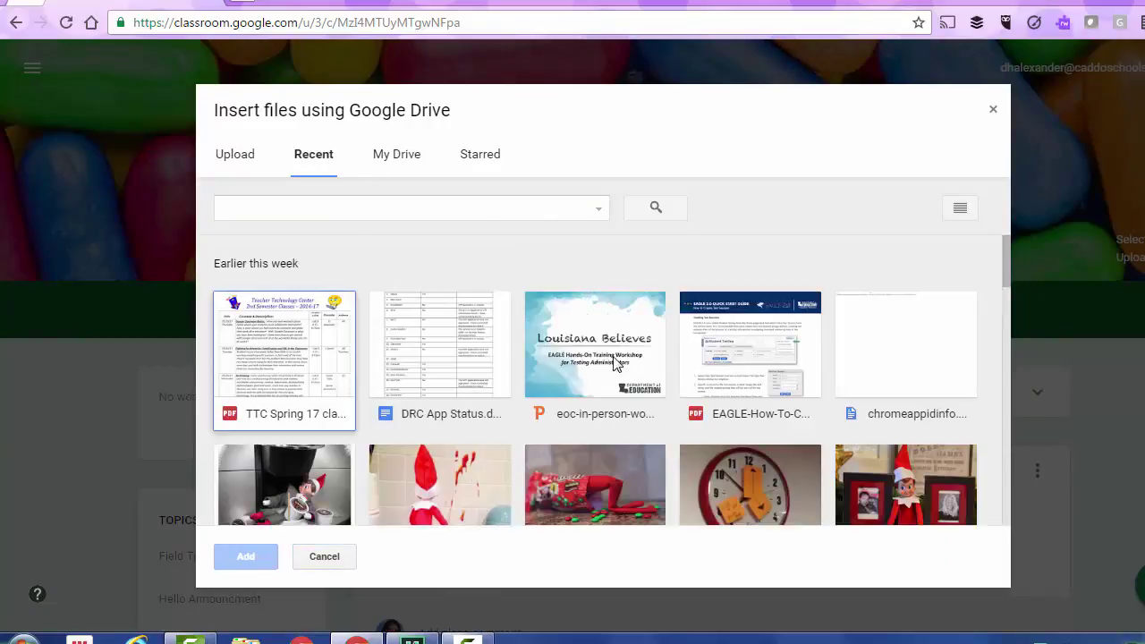
scroll(490, 358, "down", 2)
scroll(474, 335, "up", 2)
double_click(458, 350)
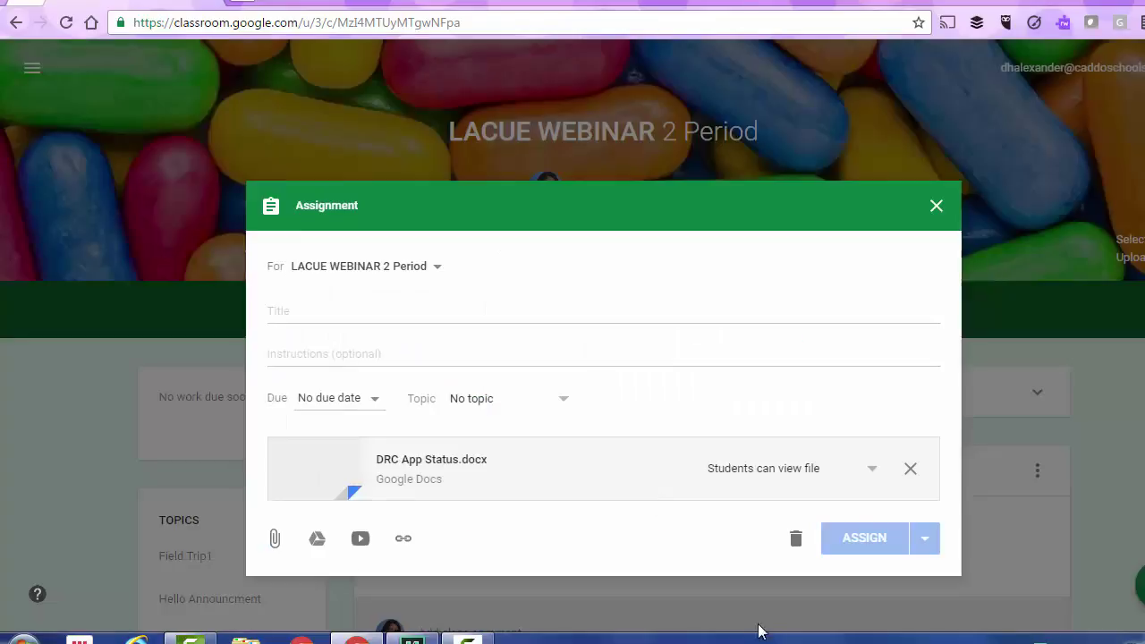
left_click(787, 478)
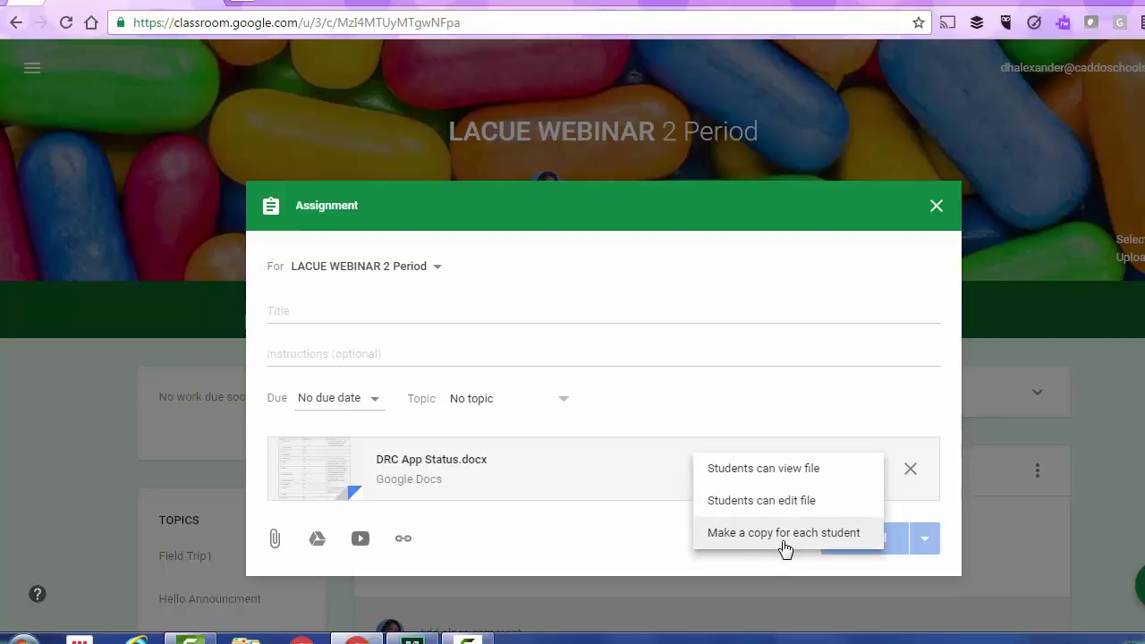
- Check the recording's duration, end the screen share in Adobe Connect and read through the meeting chat
left_click(466, 635)
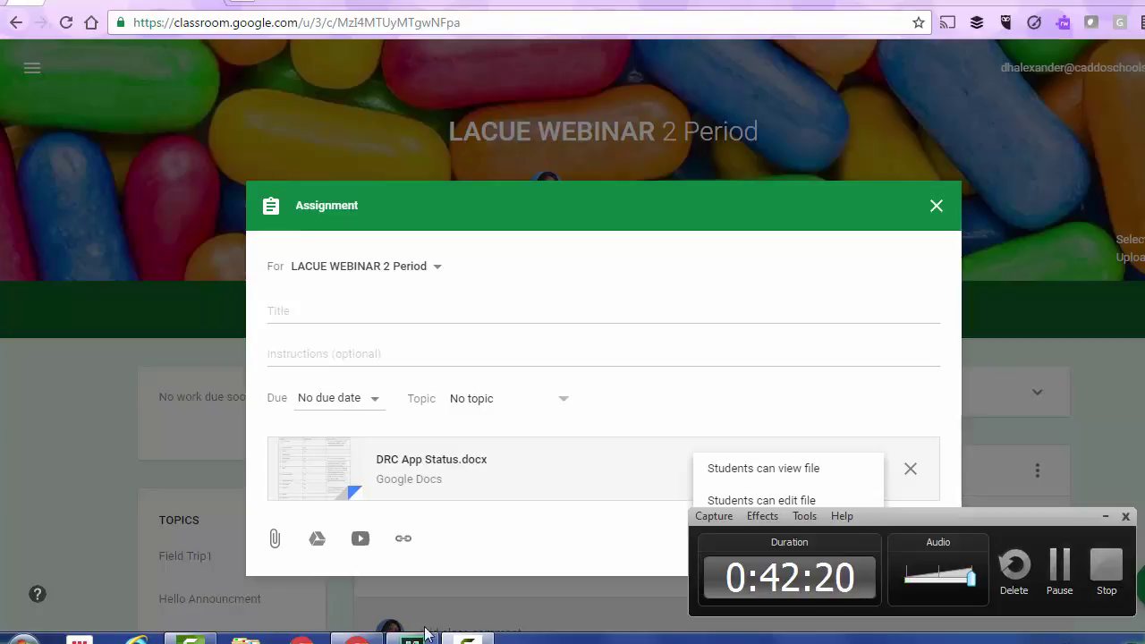
left_click(465, 635)
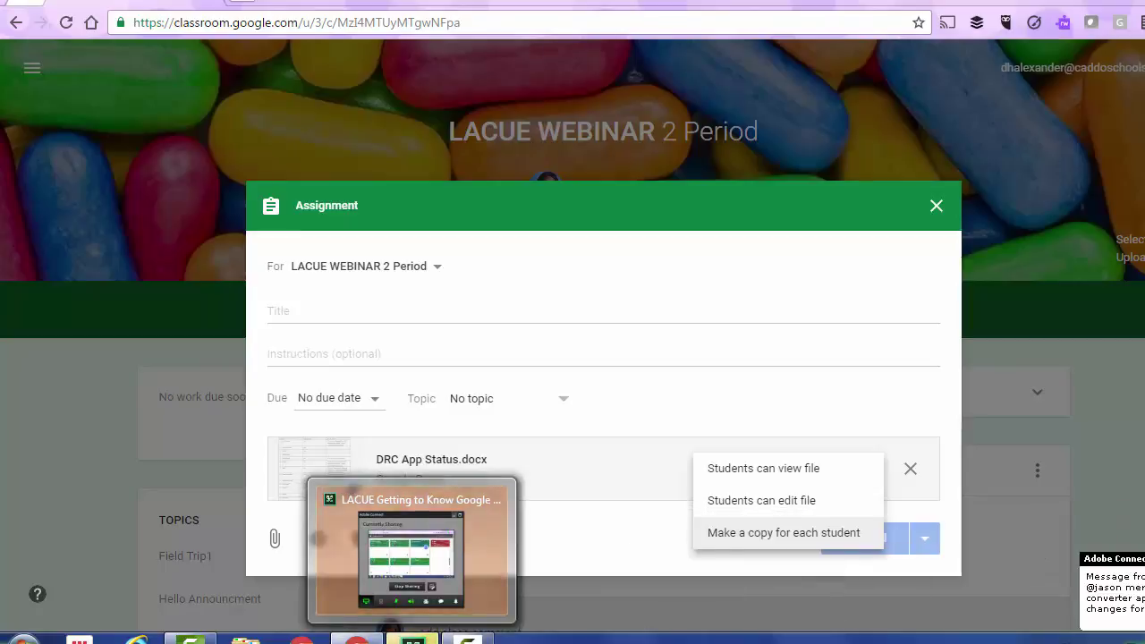
left_click(412, 635)
left_click(1028, 542)
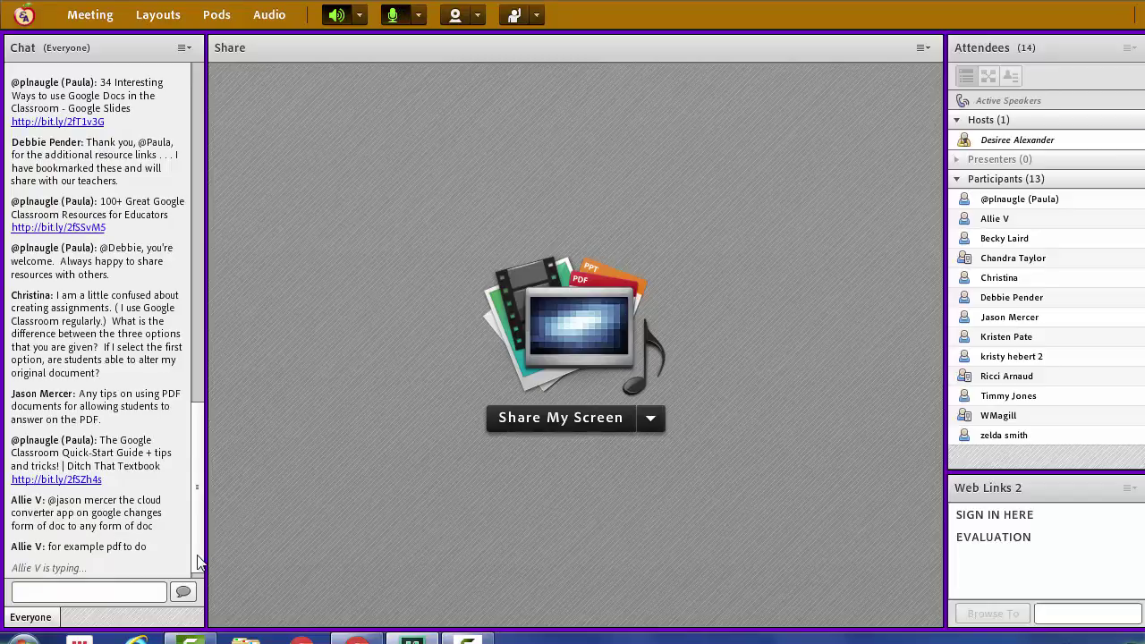
left_click_drag(199, 560, 212, 303)
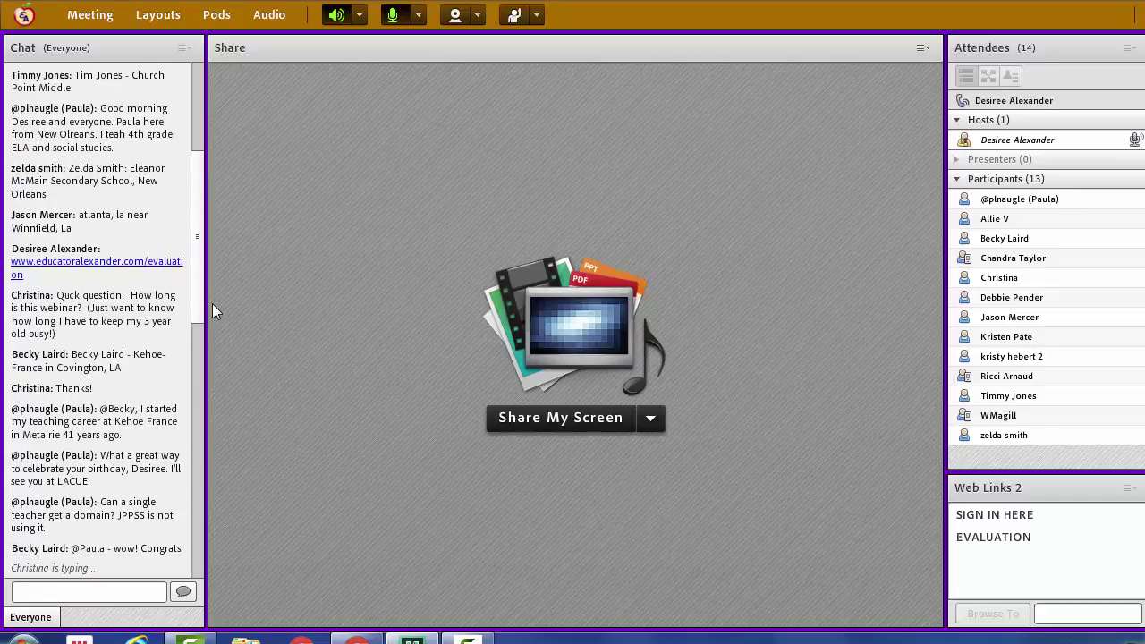
left_click_drag(212, 306, 188, 591)
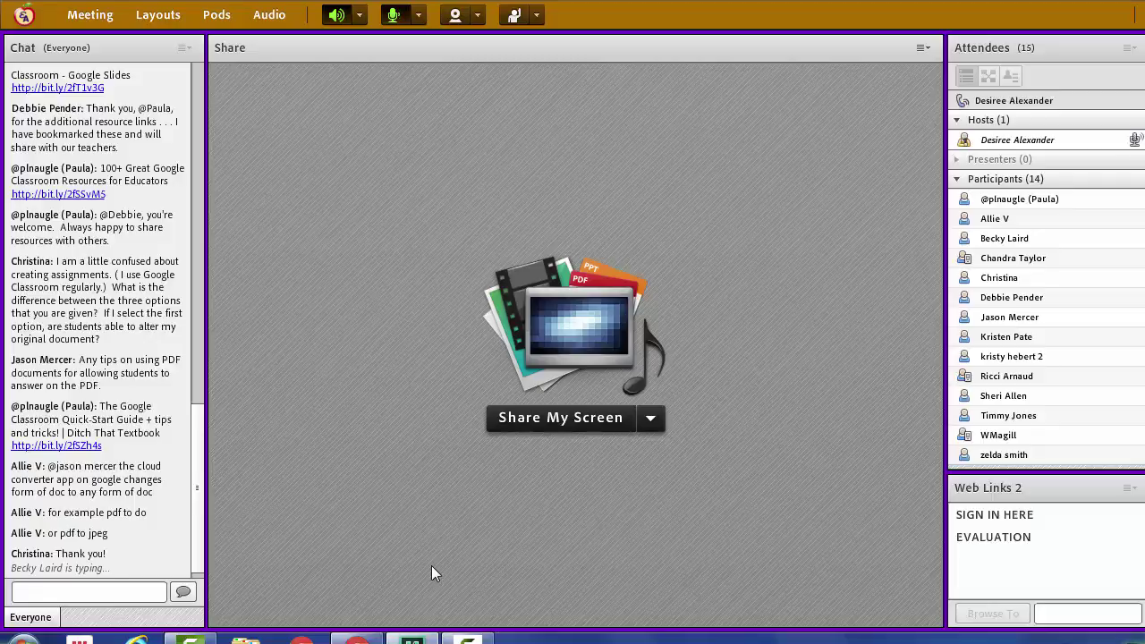
- Share the document LACUE Opening and Closing Slides--updated.pptx from the share history with the meeting
left_click(657, 421)
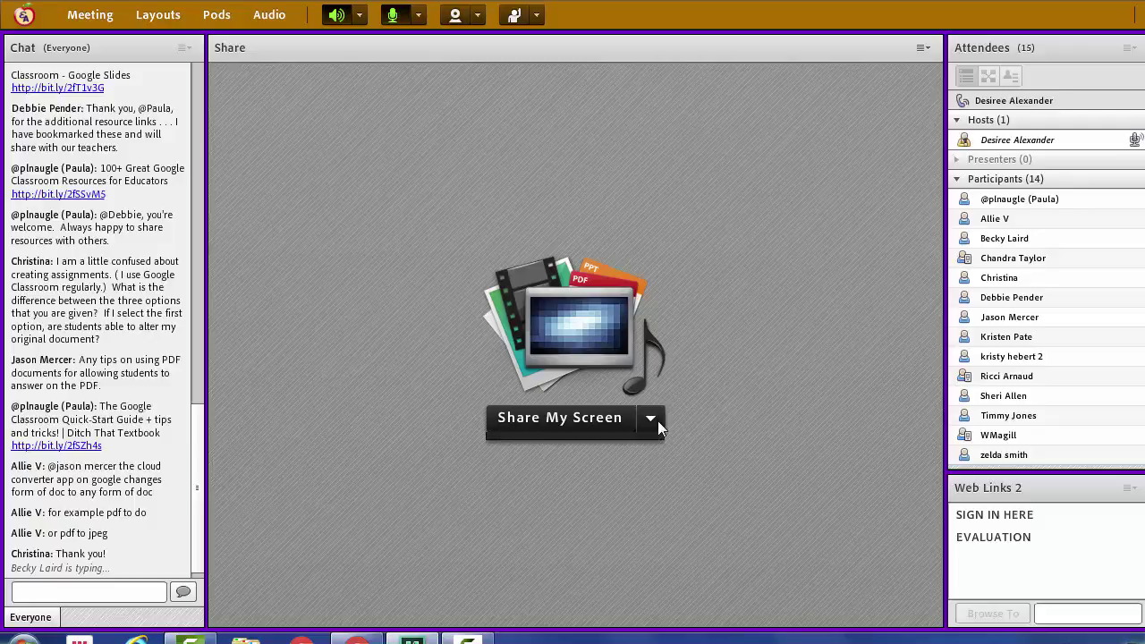
left_click(558, 468)
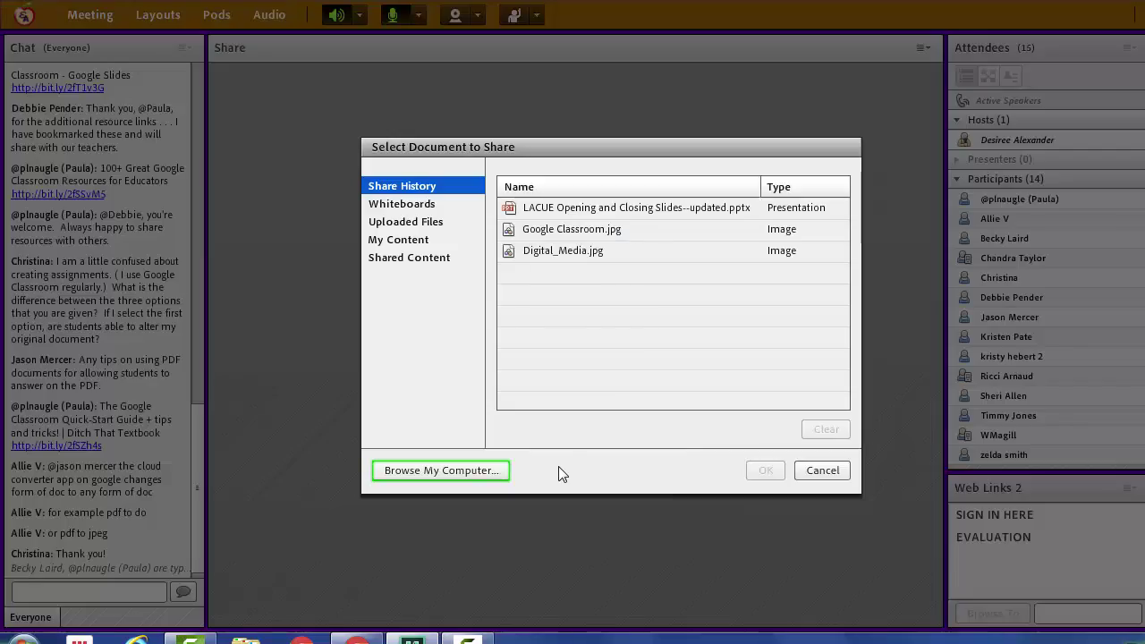
left_click(592, 211)
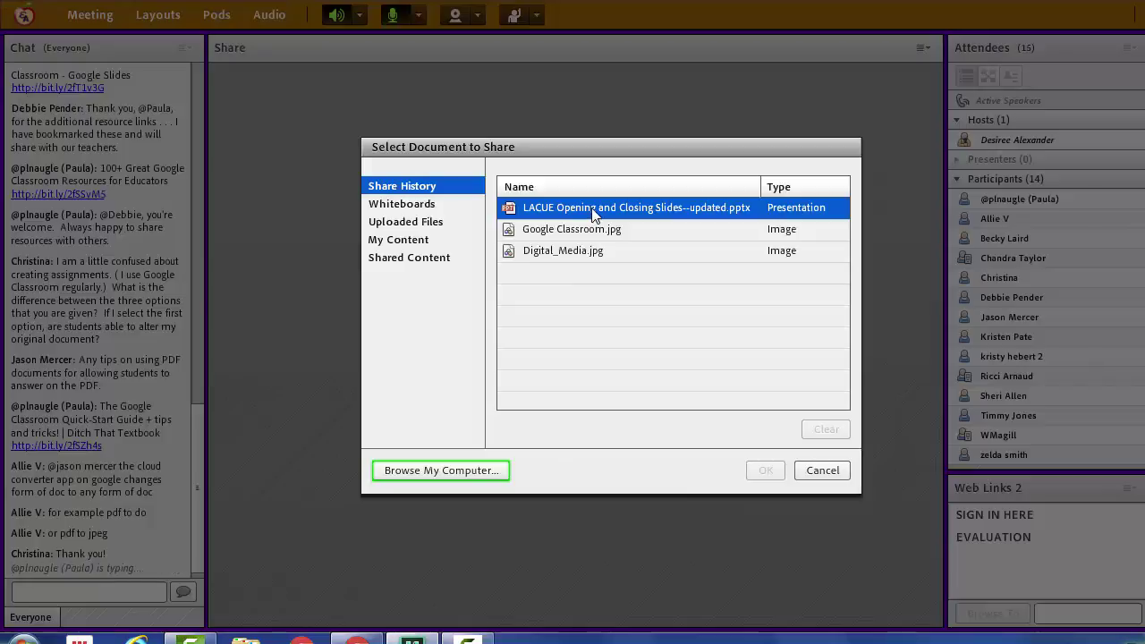
left_click(581, 230)
left_click(582, 250)
left_click(579, 211)
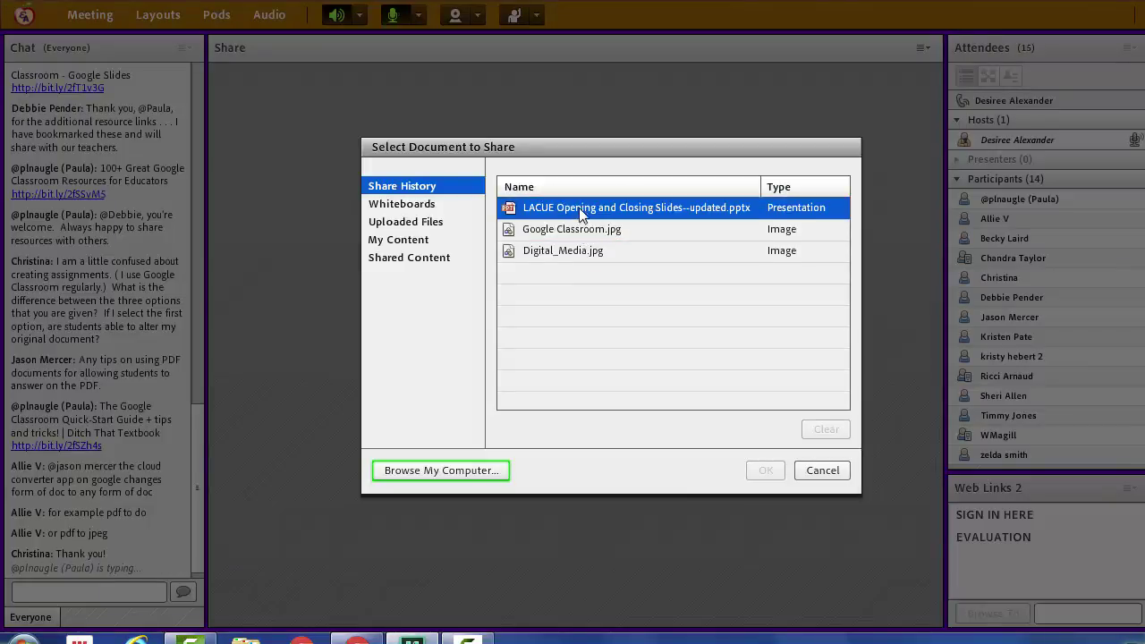
double_click(578, 207)
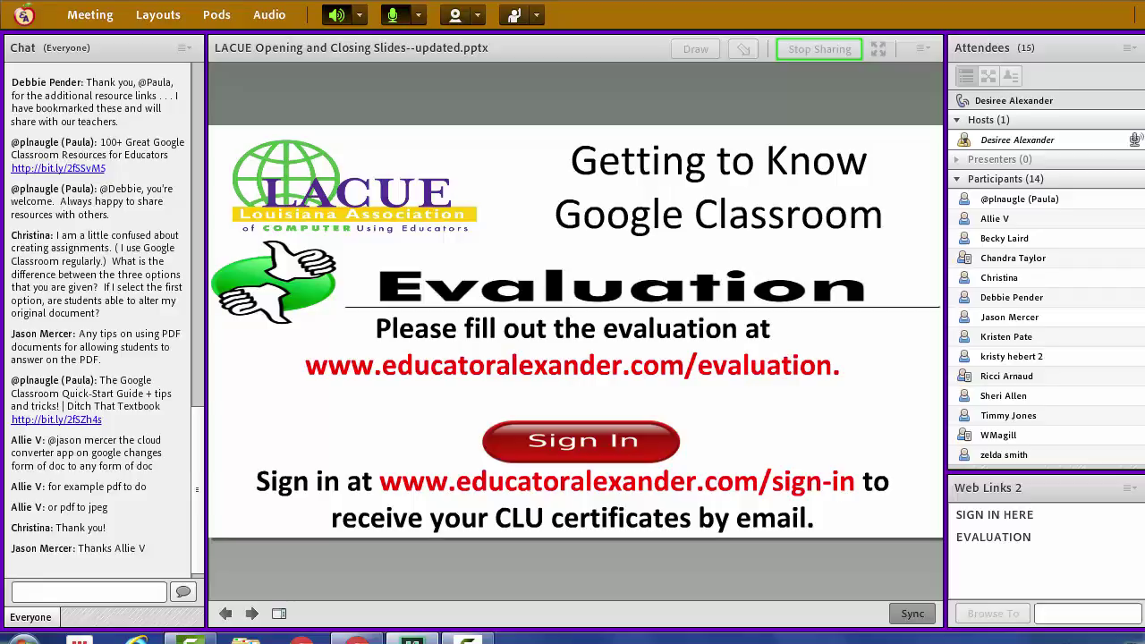
left_click(59, 590)
type("www")
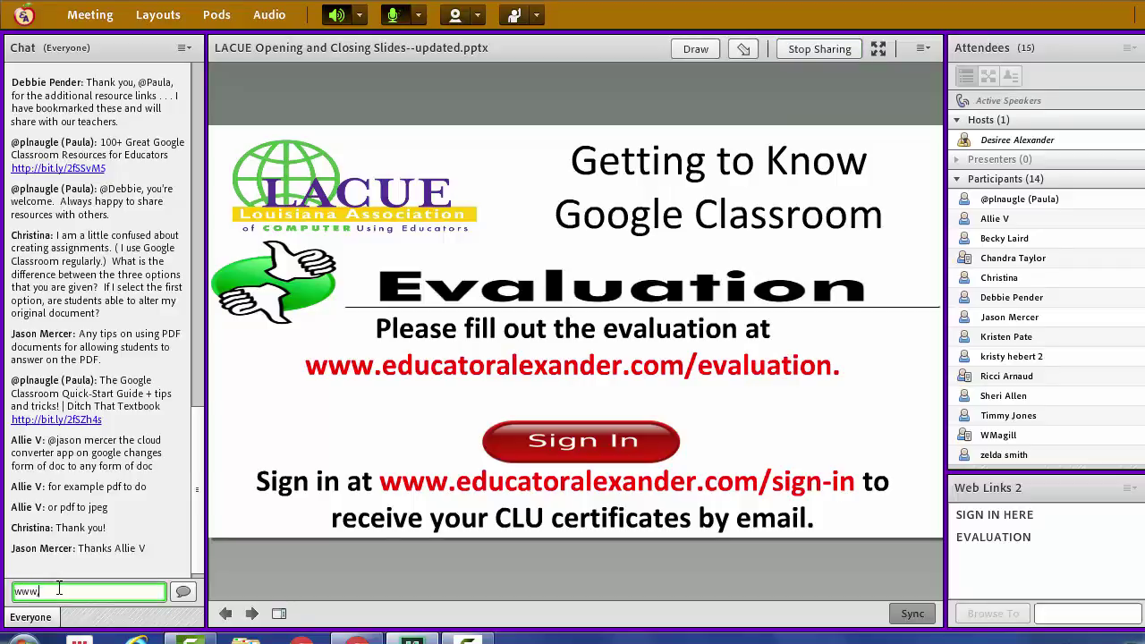
type(".educatoralexander")
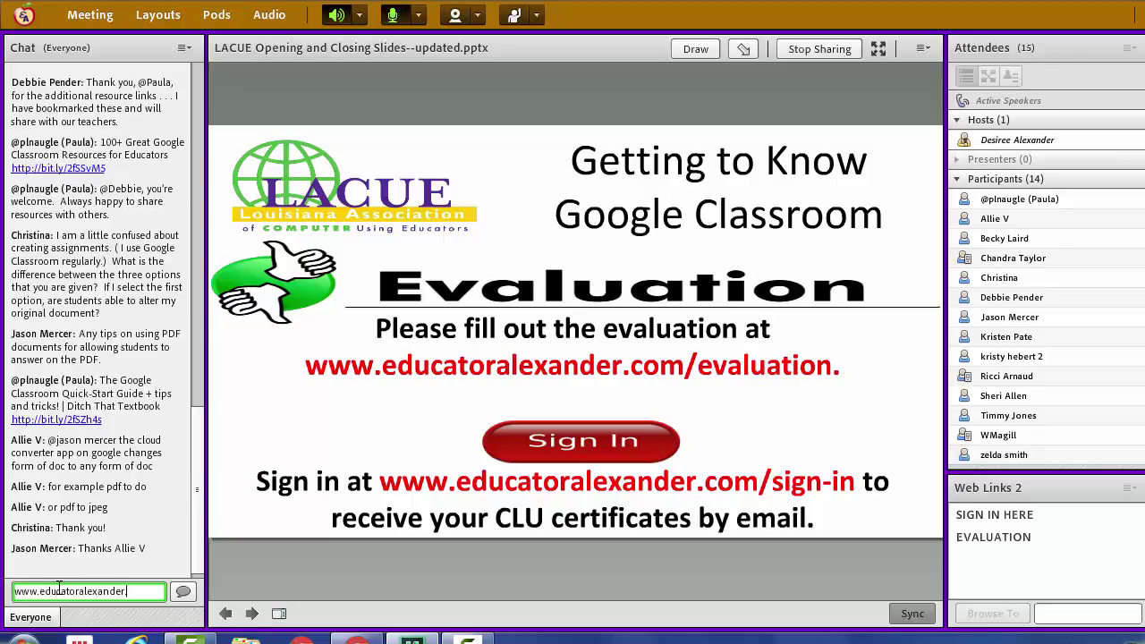
type(".com/")
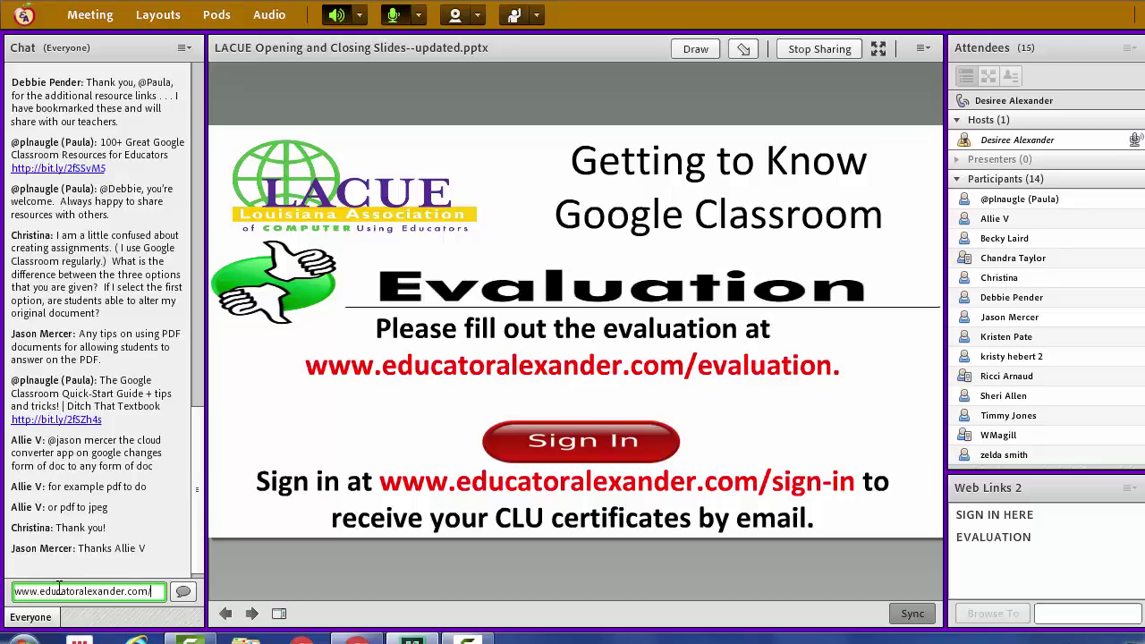
type("sign-in")
key("Return")
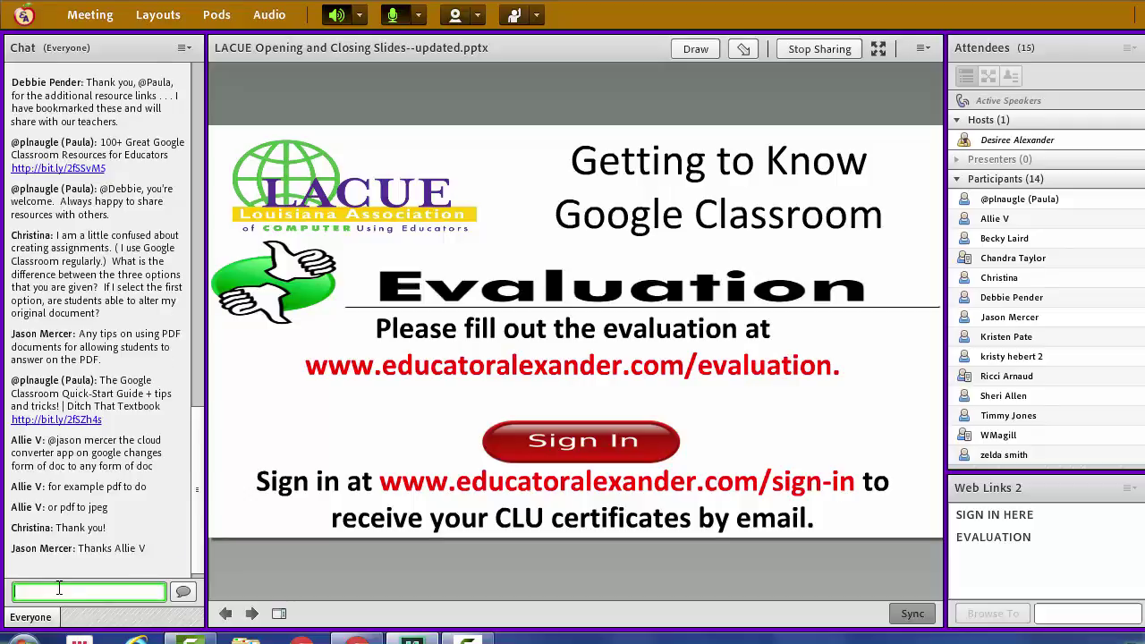
type("www.")
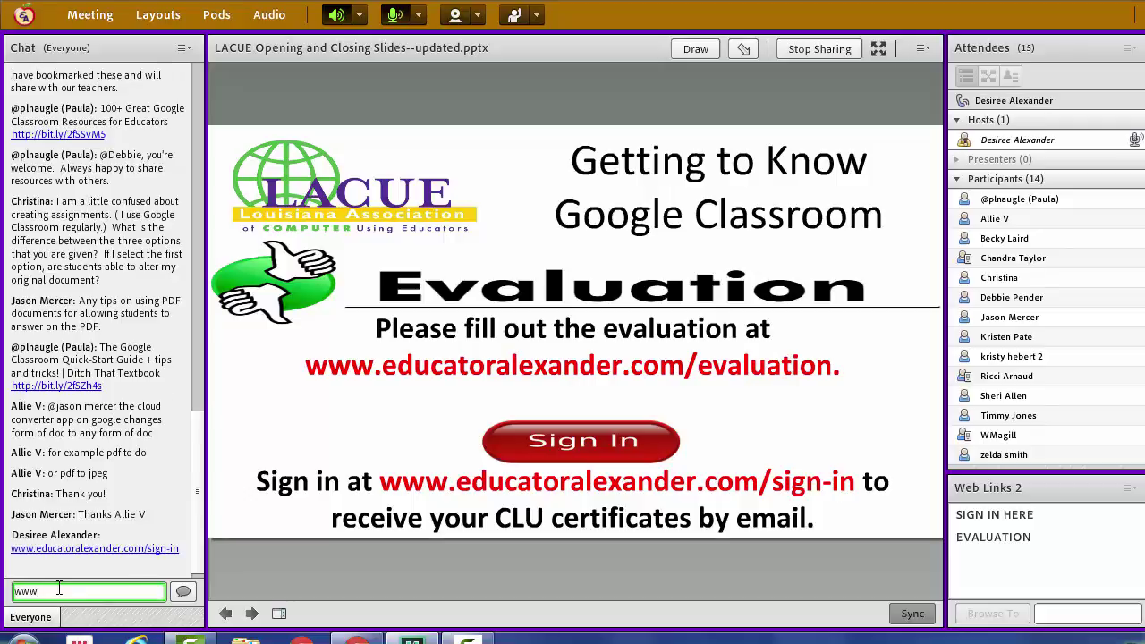
type("educatoralex")
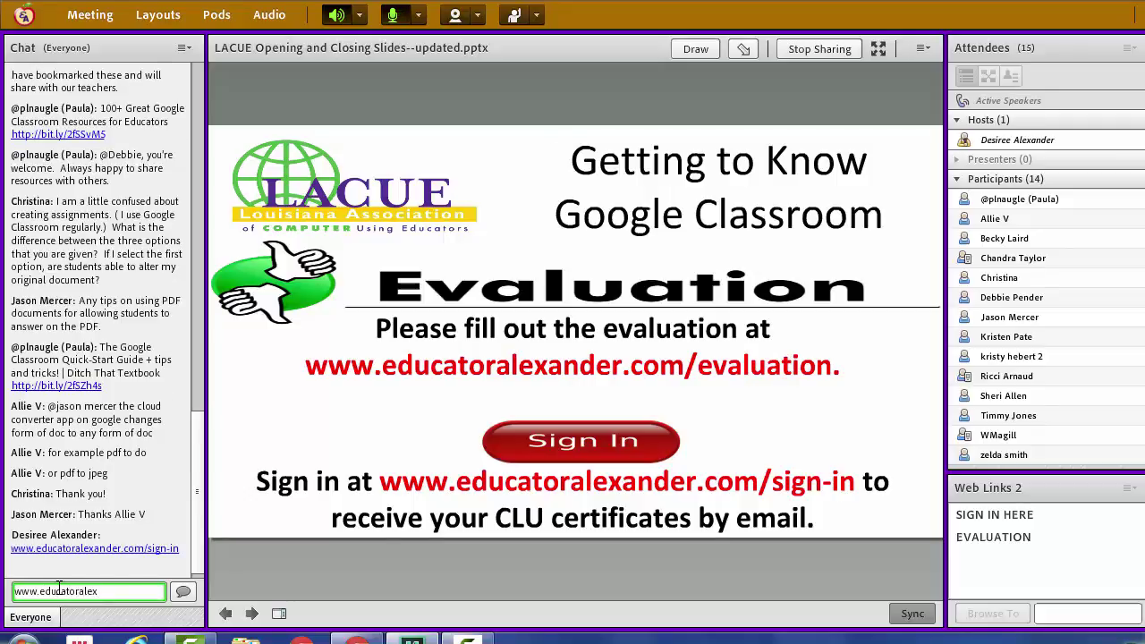
type("ander.com/")
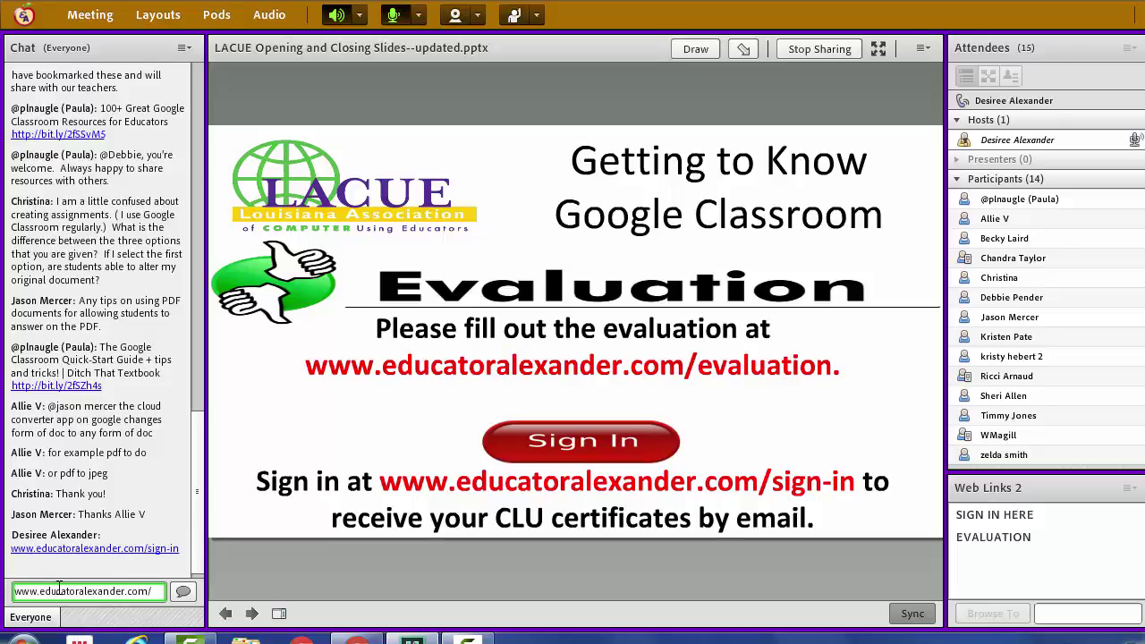
type("evaluation")
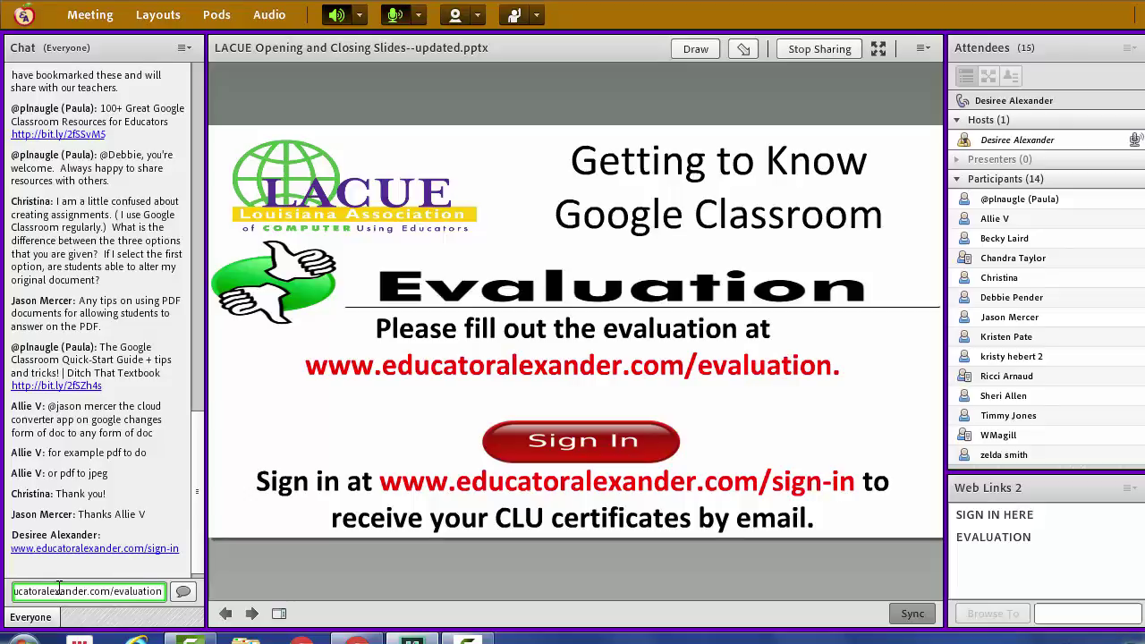
key("Return")
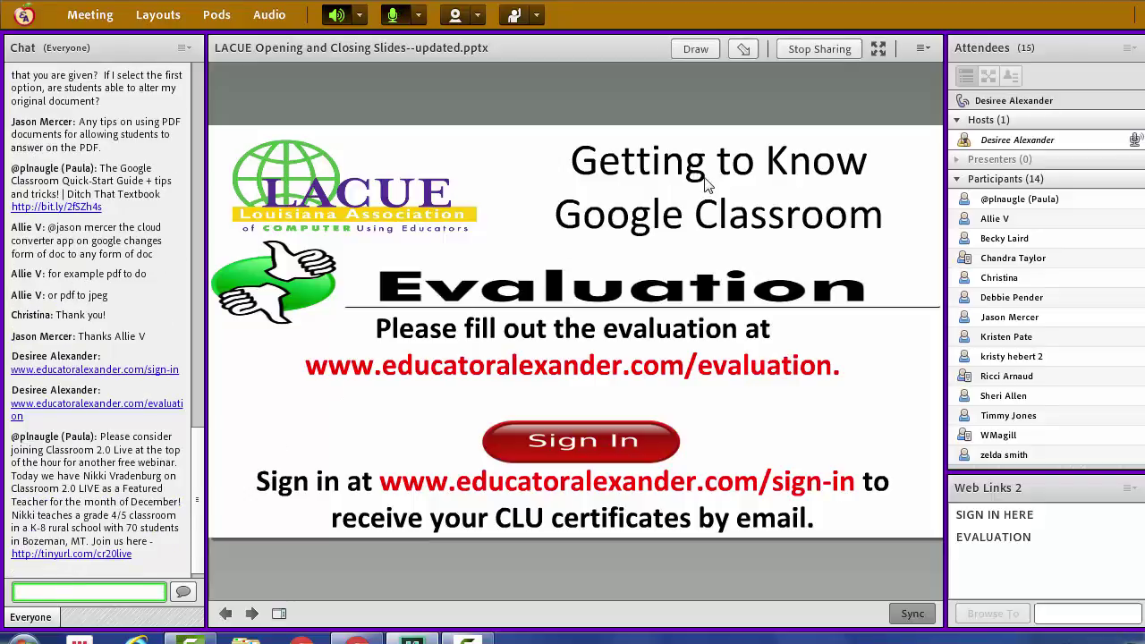
- Stop sharing the closing slides and share the image Digital_Media.jpg from the share history instead
left_click(809, 47)
left_click(651, 418)
left_click(556, 468)
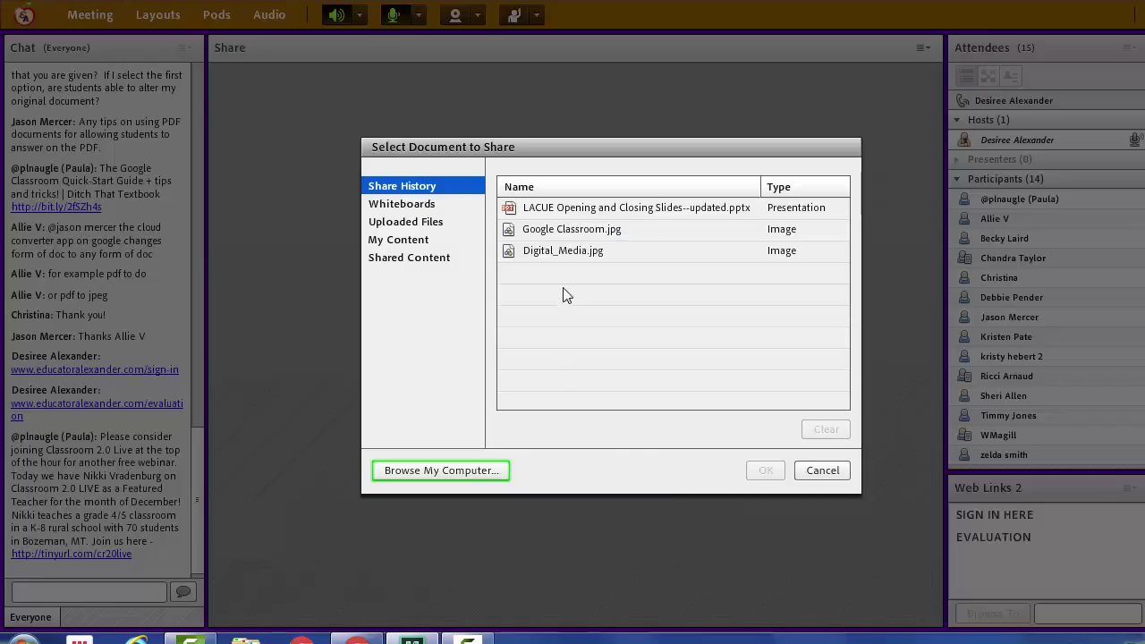
left_click(576, 252)
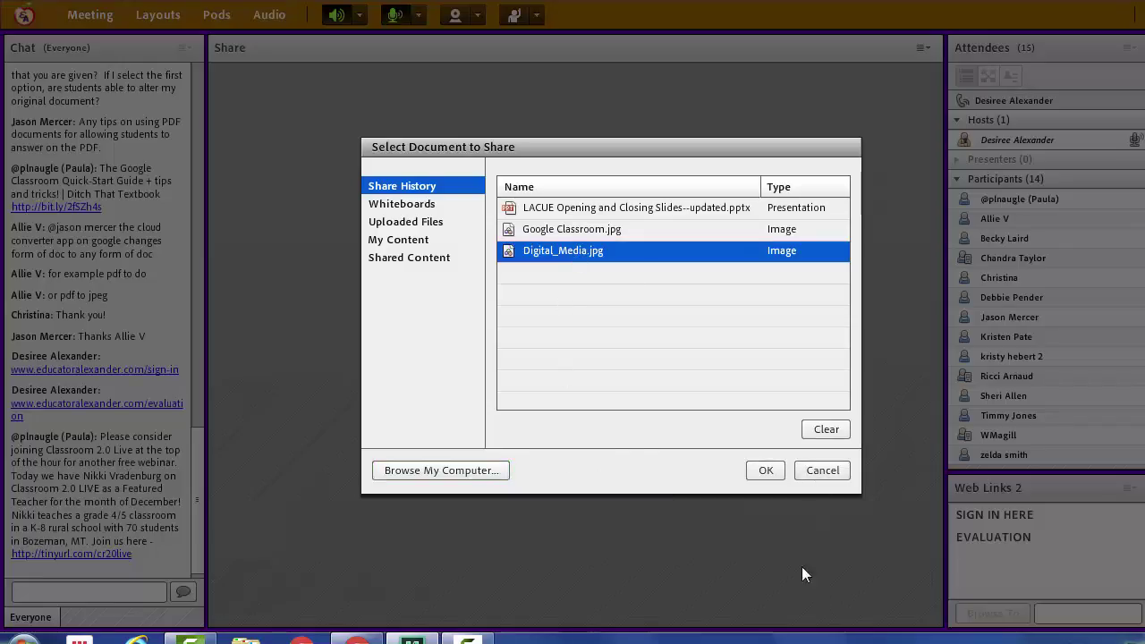
double_click(581, 254)
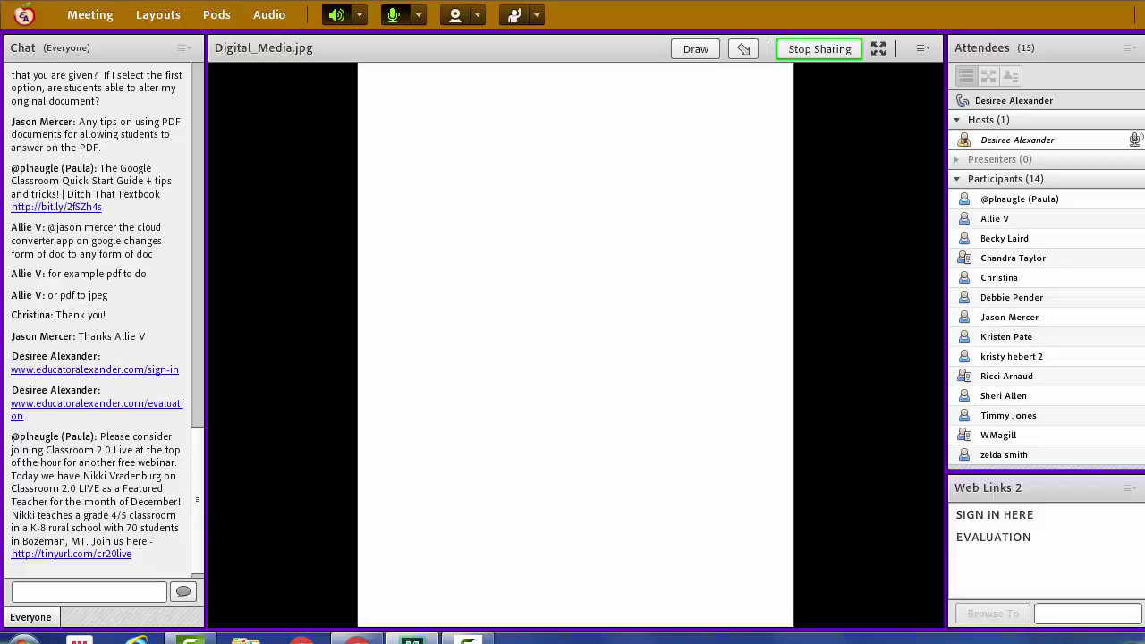